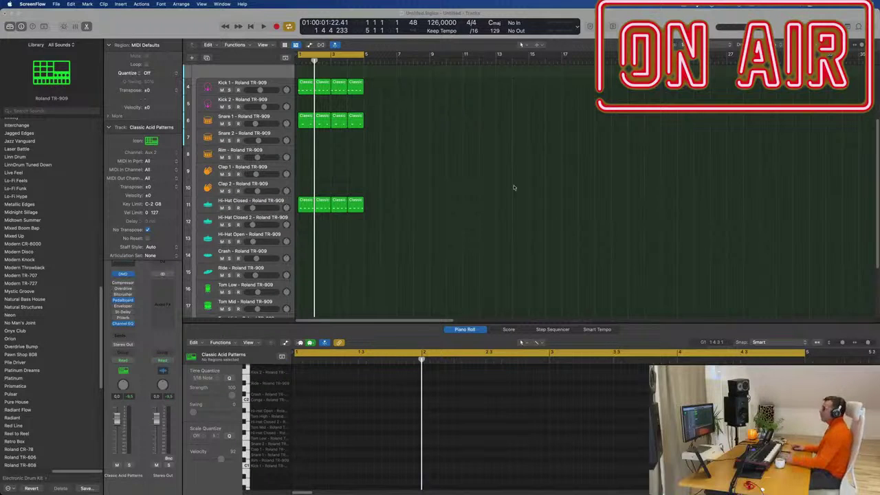
- Play back the four-bar Roland TR-909 kick, snare and hi-hat loop
{"action": "scroll", "coordinate": [446, 149], "scroll_direction": "up", "scroll_amount": 5}
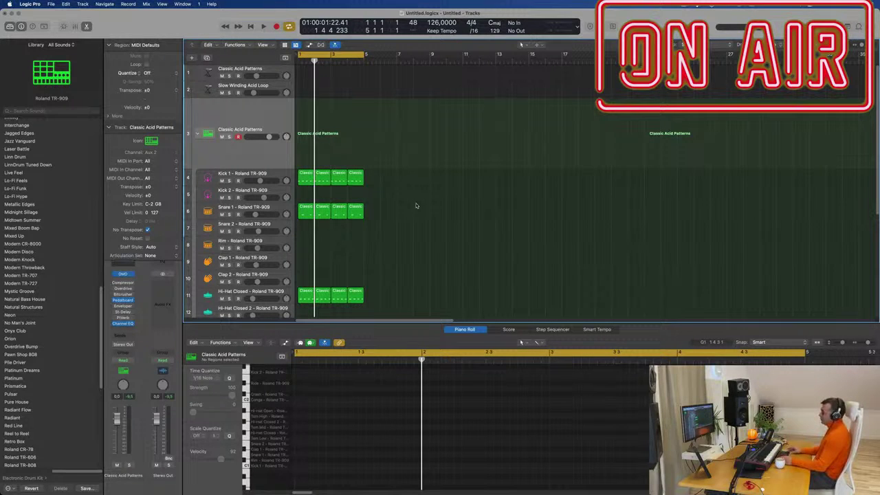
{"action": "key", "text": "space"}
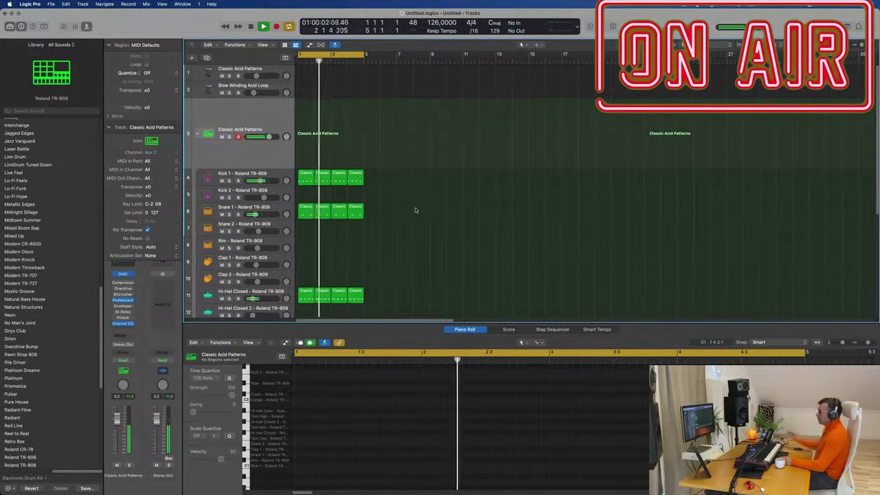
{"action": "key", "text": "space"}
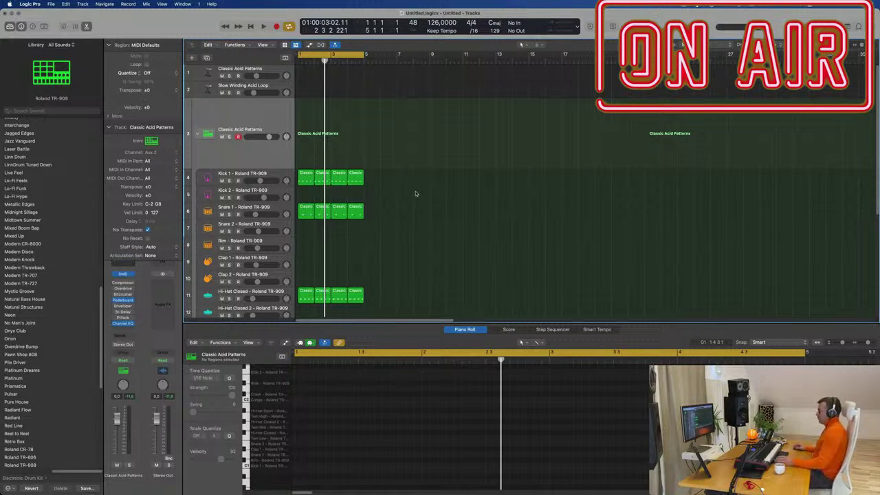
{"action": "key", "text": "space"}
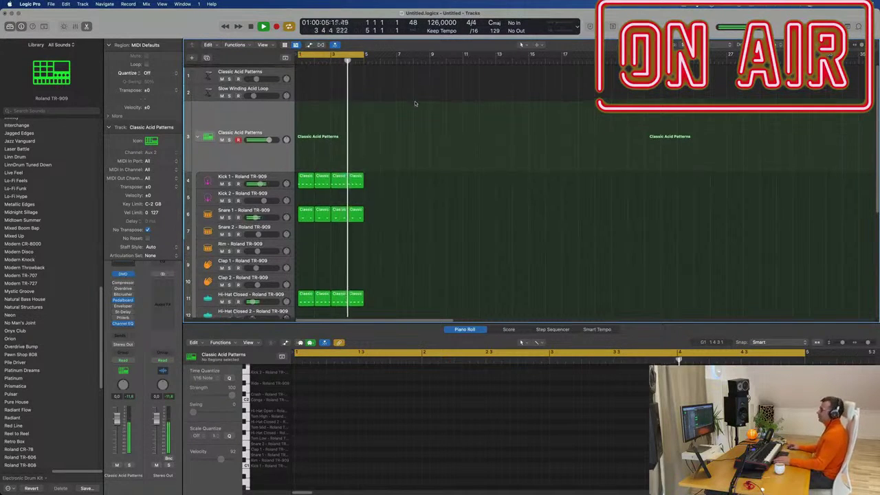
- Make the first Classic Acid Patterns synth track taller and record a sustained note on it until the end of bar 4
{"action": "left_click", "coordinate": [272, 71]}
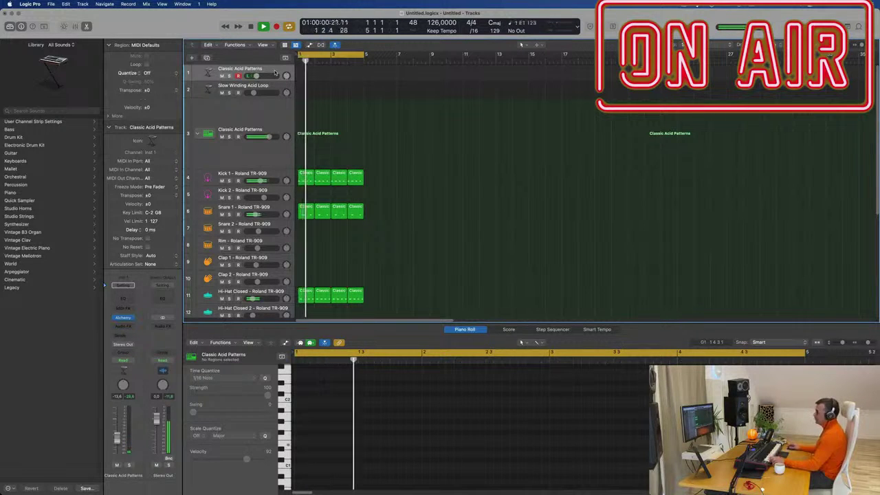
{"action": "left_click_drag", "start_coordinate": [280, 81], "coordinate": [273, 114]}
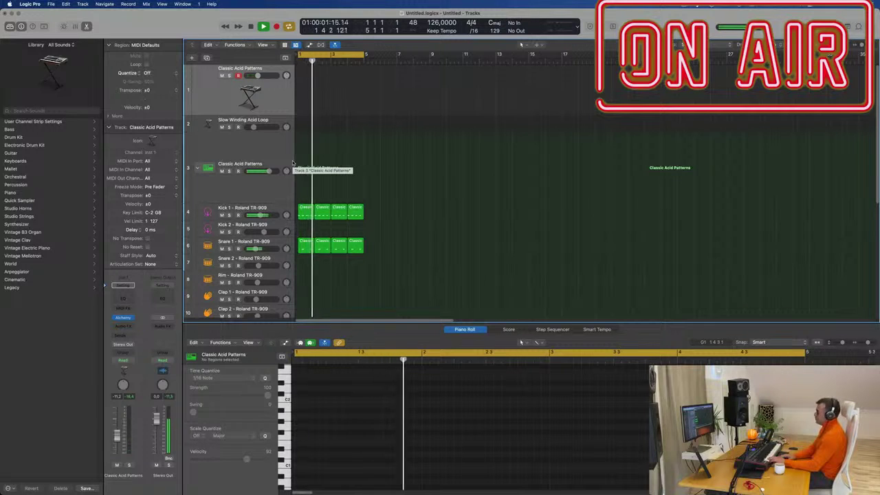
{"action": "key", "text": "r"}
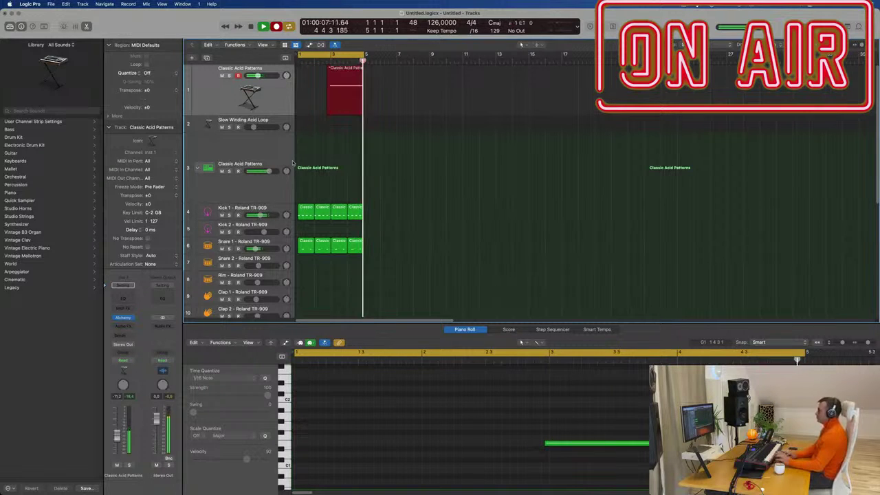
{"action": "key", "text": "space"}
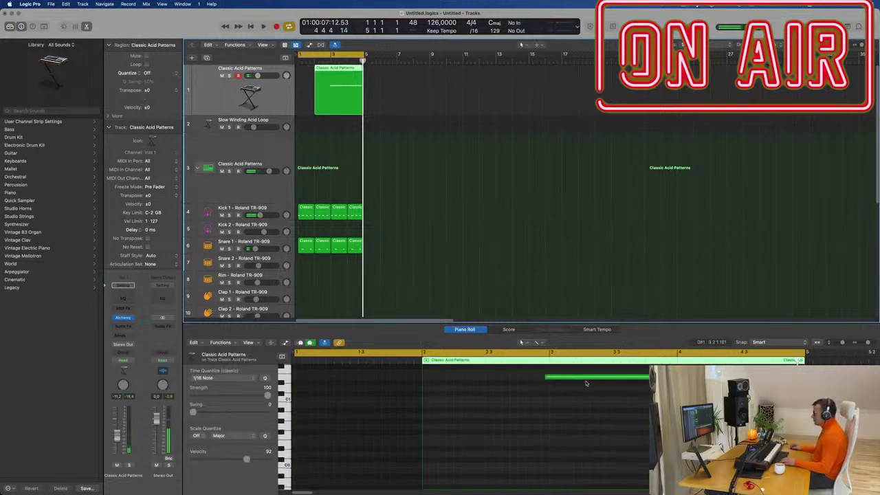
- Align the recorded note with the start of bar 3 and remove the empty part of the region before it
{"action": "left_click_drag", "start_coordinate": [586, 381], "coordinate": [589, 381]}
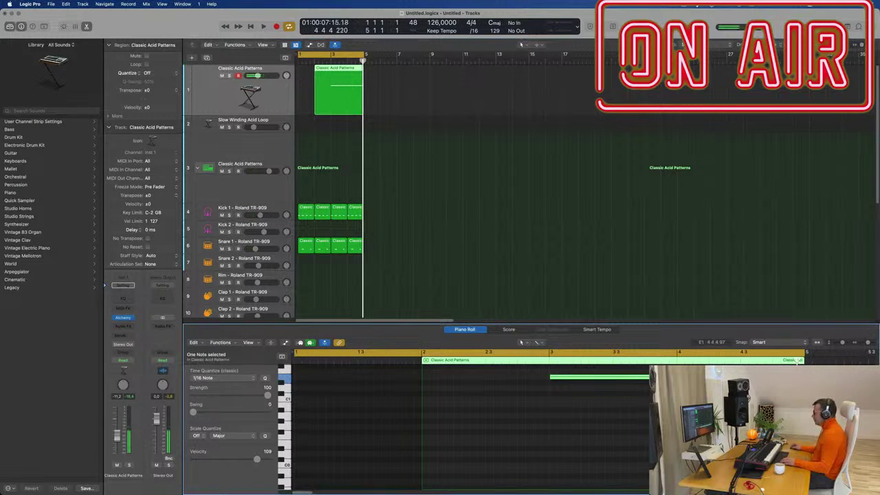
{"action": "left_click", "coordinate": [328, 78]}
{"action": "key", "text": "Delete"}
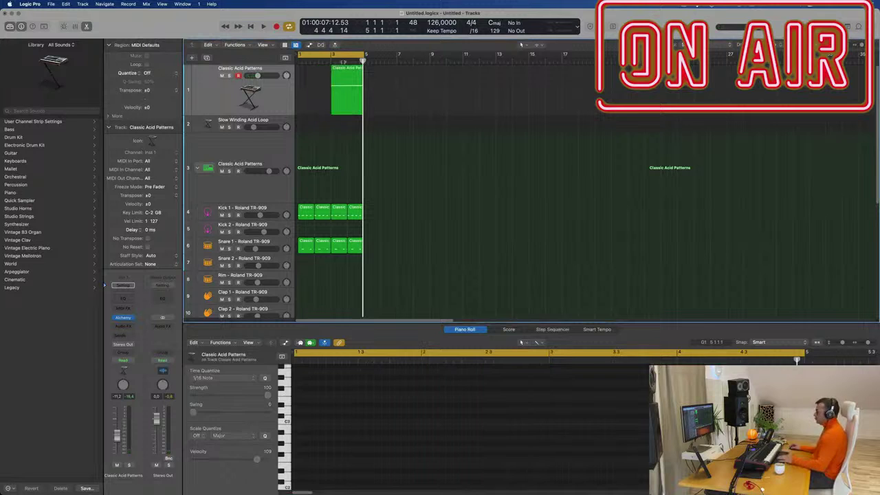
- Copy the two-bar synth region to bar 1, play the loop and select both regions on the track
{"action": "mouse_move", "coordinate": [343, 79]}
{"action": "left_mouse_down"}
{"action": "mouse_move", "coordinate": [309, 79]}
{"action": "mouse_move", "coordinate": [341, 79]}
{"action": "left_mouse_up"}
{"action": "key", "text": "space"}
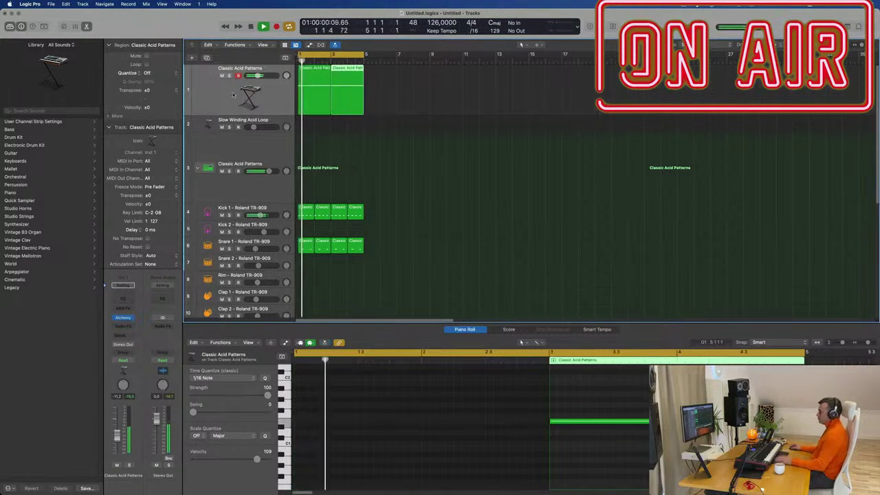
{"action": "left_click", "coordinate": [241, 97]}
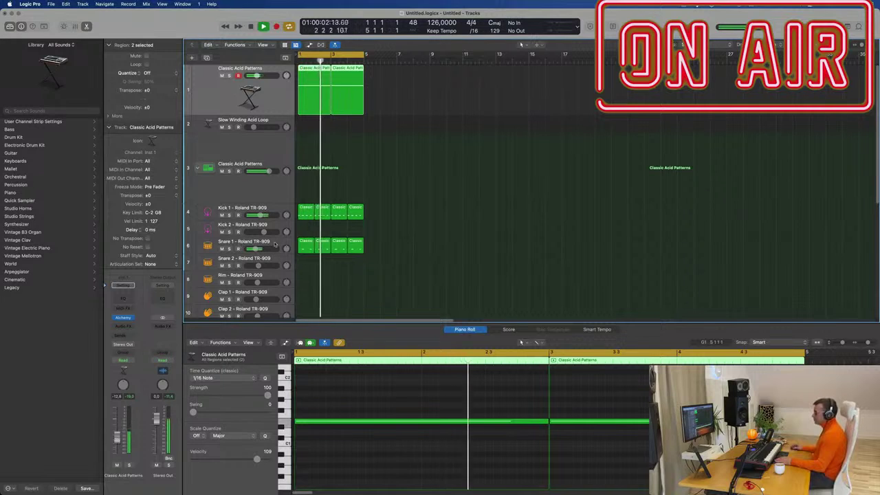
- Reselect the first Classic Acid Patterns track after the Snare 1 track and show the arpeggiator of its Alchemy instrument
{"action": "left_click", "coordinate": [234, 243]}
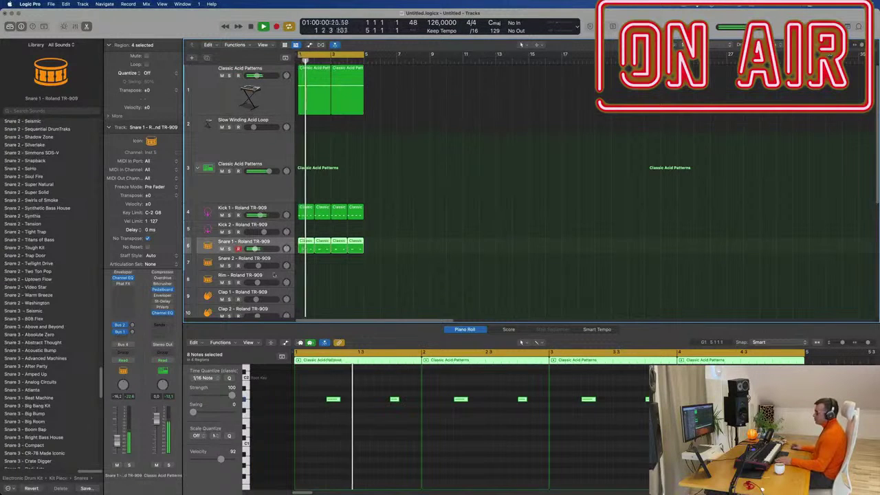
{"action": "left_click", "coordinate": [271, 101]}
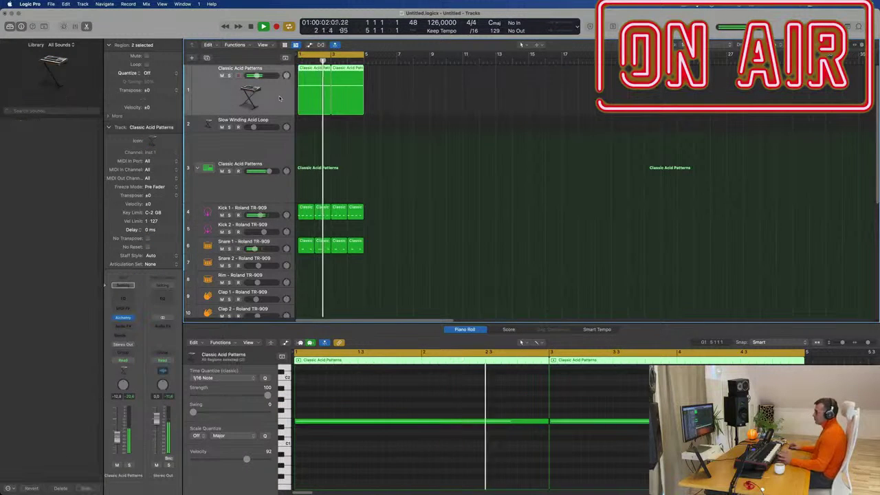
{"action": "left_click", "coordinate": [124, 317]}
{"action": "left_click_drag", "start_coordinate": [484, 301], "coordinate": [335, 255]}
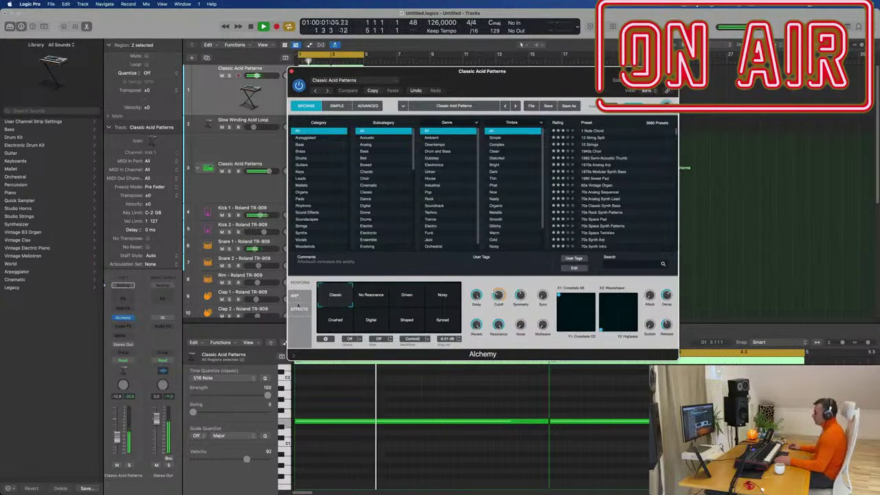
{"action": "left_click", "coordinate": [295, 297]}
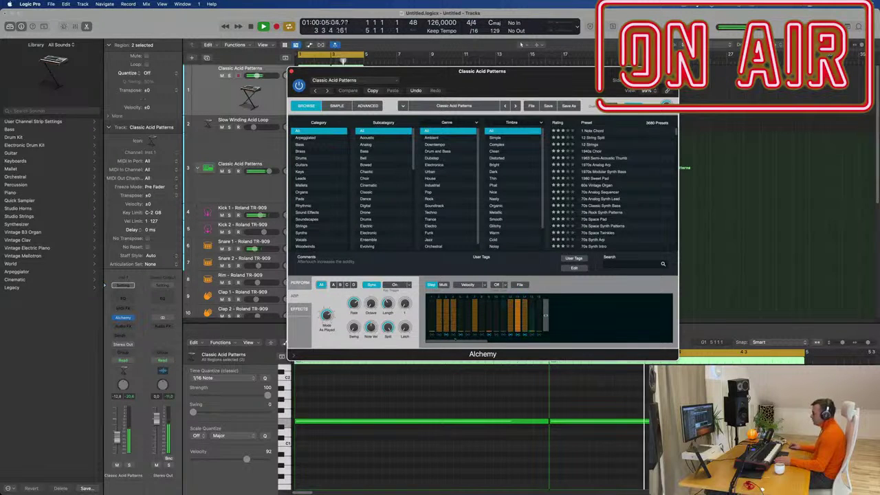
- Switch the arpeggiator's step editing to Tune and adjust the pitches of steps 10 and 12
{"action": "left_click", "coordinate": [481, 284]}
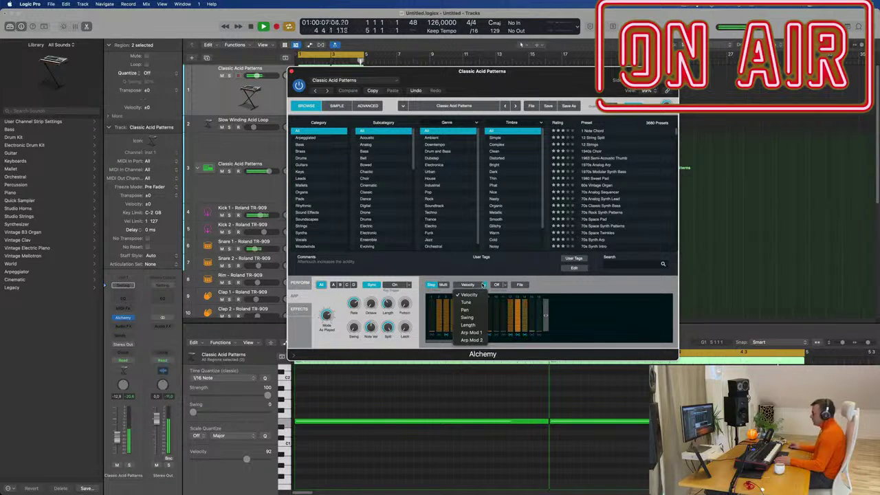
{"action": "left_click", "coordinate": [467, 302]}
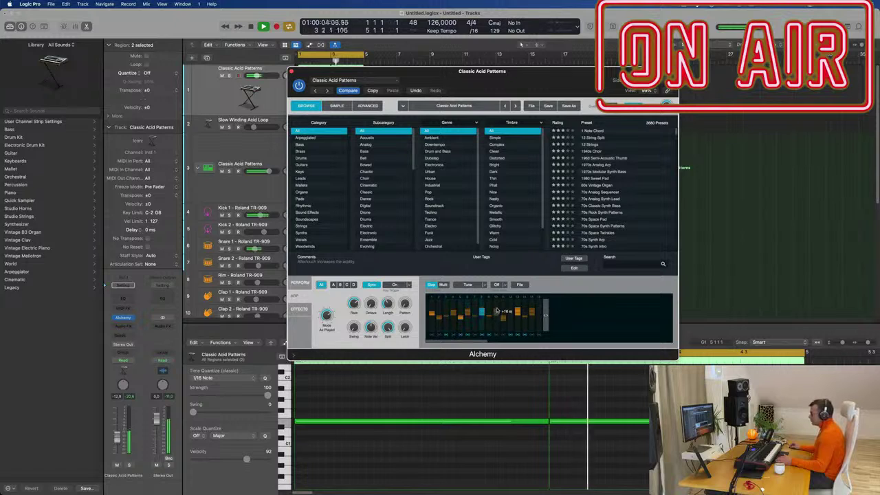
{"action": "left_click_drag", "start_coordinate": [497, 310], "coordinate": [497, 307]}
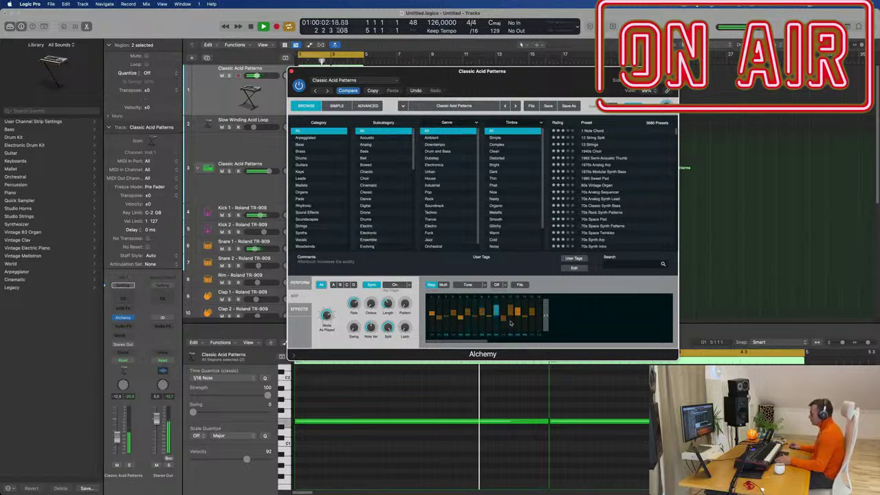
{"action": "left_click_drag", "start_coordinate": [511, 317], "coordinate": [510, 313]}
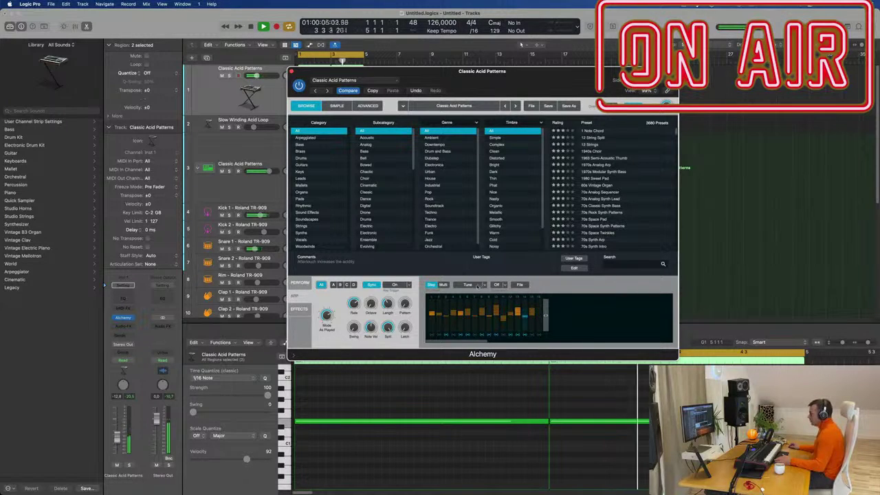
- Switch the arpeggiator's step editing to Velocity and redraw the tall step bars at lower, varied levels
{"action": "left_click", "coordinate": [484, 285]}
{"action": "left_click", "coordinate": [470, 295]}
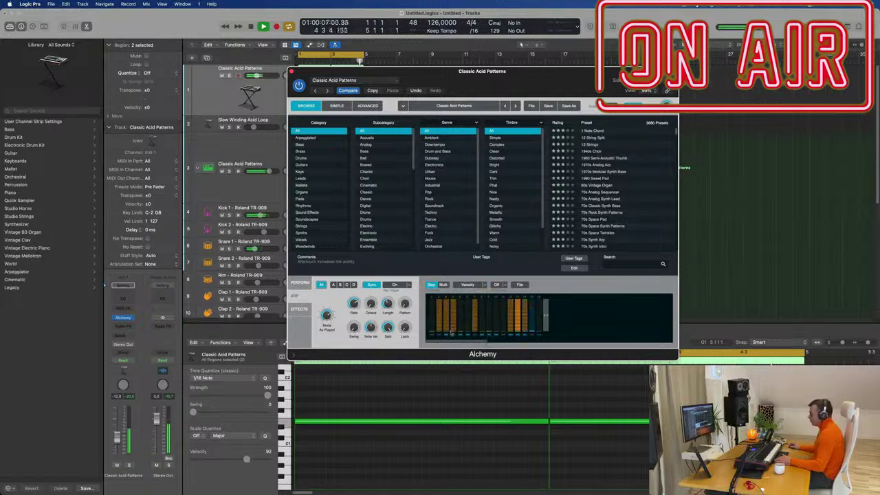
{"action": "mouse_move", "coordinate": [453, 306]}
{"action": "left_mouse_down"}
{"action": "mouse_move", "coordinate": [445, 329]}
{"action": "mouse_move", "coordinate": [534, 329]}
{"action": "mouse_move", "coordinate": [526, 328]}
{"action": "left_mouse_up"}
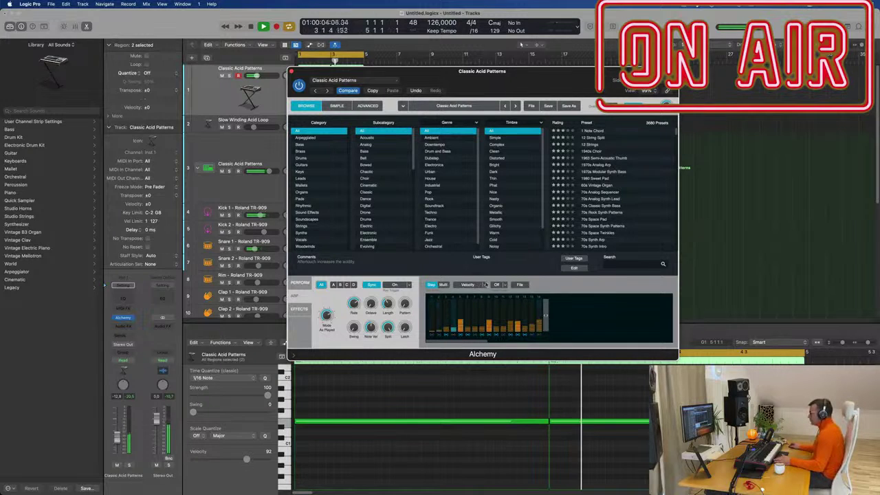
- Check the arpeggiator's Tune steps, return to Velocity and lower step 5 to zero
{"action": "left_click", "coordinate": [475, 288]}
{"action": "left_click", "coordinate": [468, 302]}
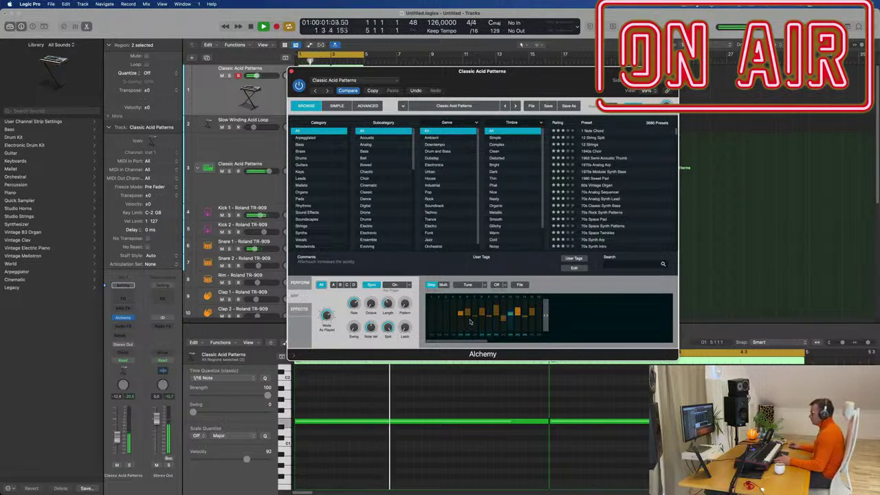
{"action": "left_click", "coordinate": [473, 284]}
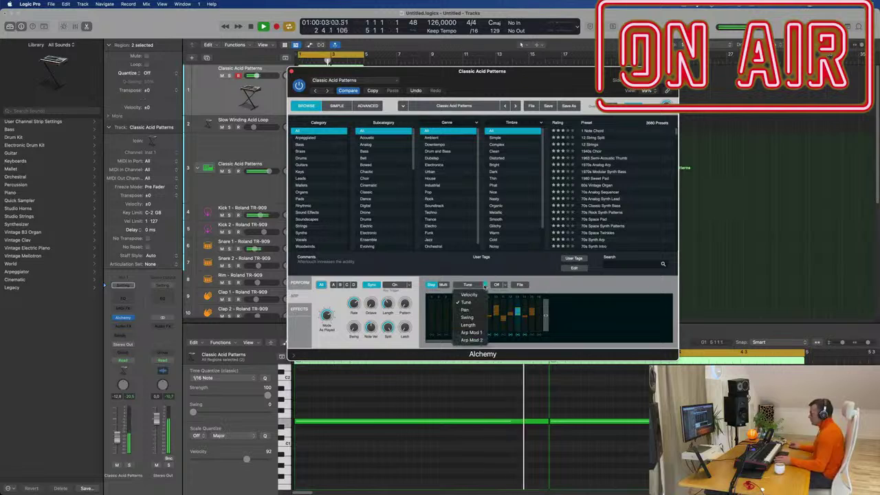
{"action": "left_click", "coordinate": [479, 295]}
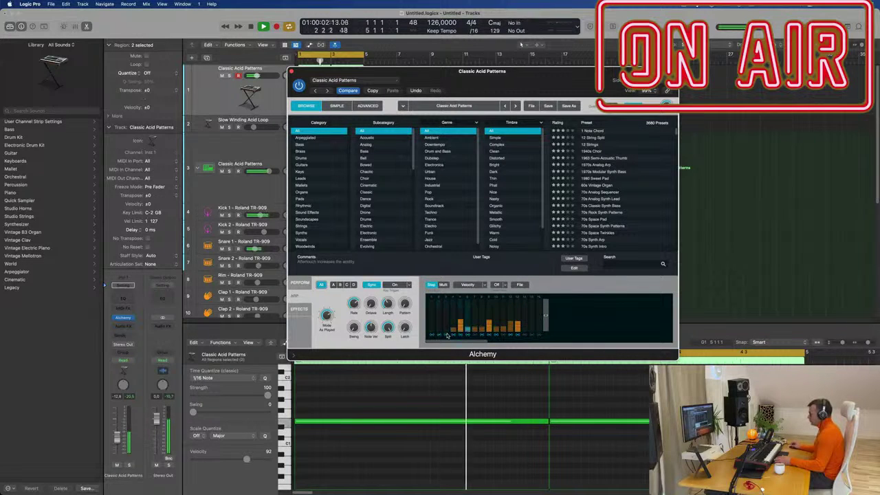
{"action": "left_click", "coordinate": [461, 331]}
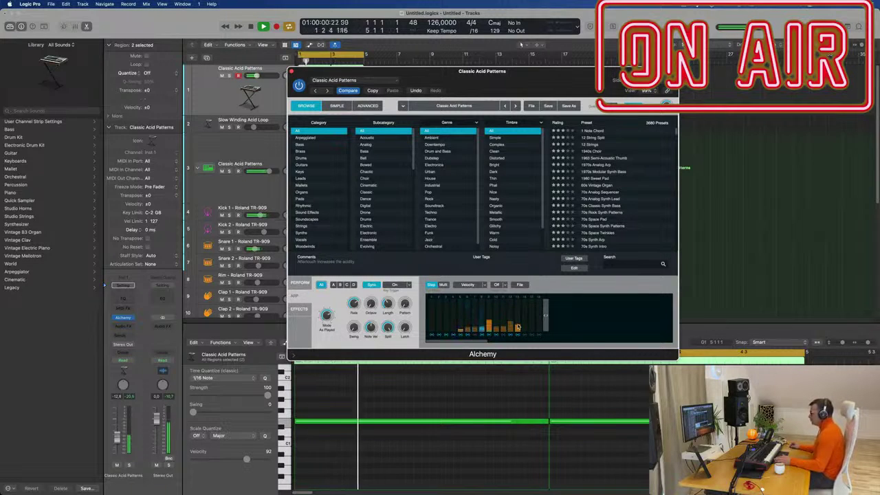
{"action": "left_click", "coordinate": [461, 337]}
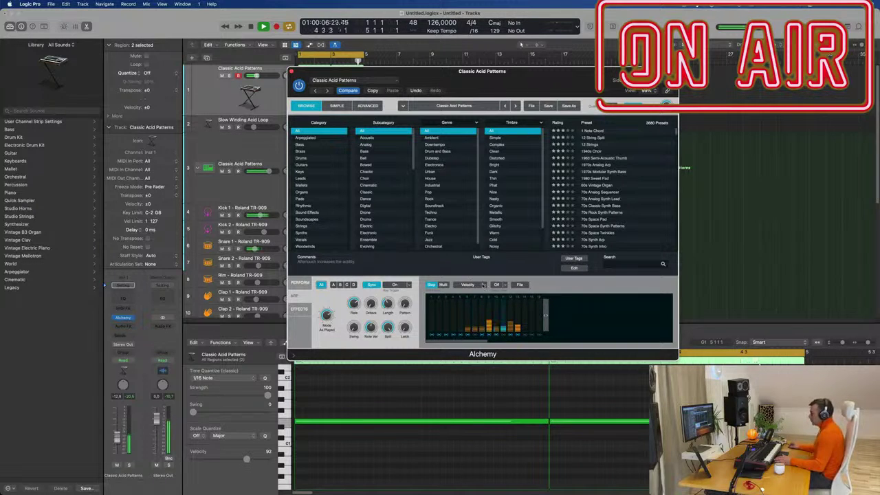
- Switch the arpeggiator's step editing to Tune and level steps 1 to 4 near the centre line
{"action": "left_click", "coordinate": [484, 284]}
{"action": "left_click", "coordinate": [474, 306]}
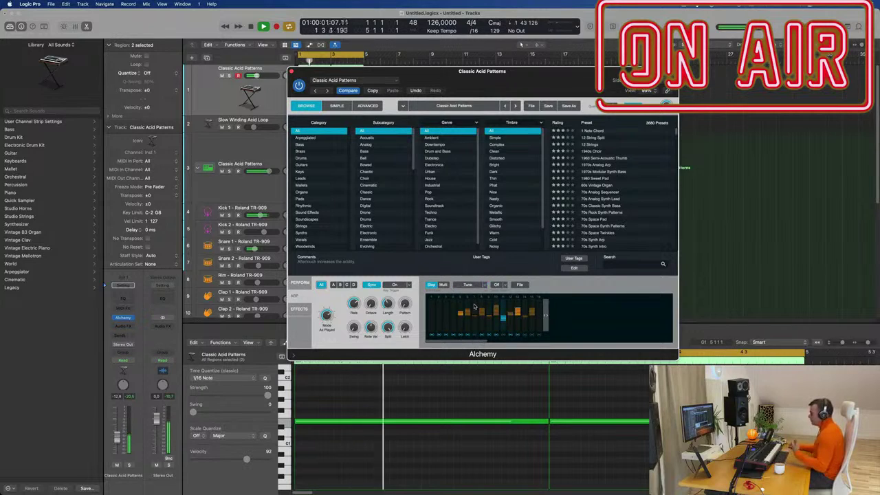
{"action": "left_click_drag", "start_coordinate": [454, 315], "coordinate": [432, 317]}
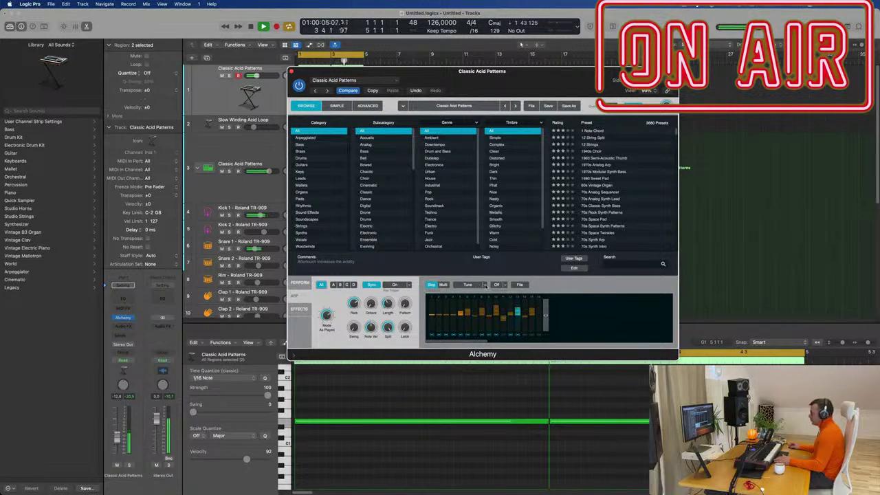
- Switch the arpeggiator's step editing to Velocity and give steps 1 to 4 a low velocity
{"action": "left_click", "coordinate": [484, 285]}
{"action": "left_click", "coordinate": [469, 295]}
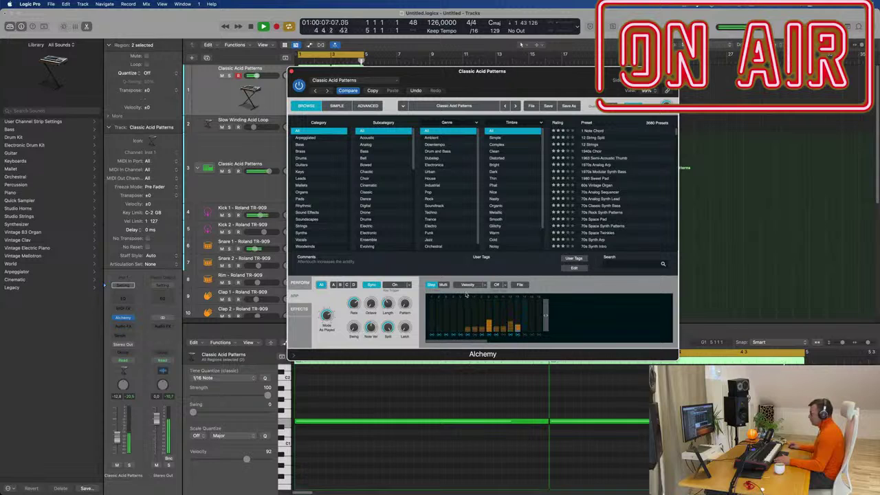
{"action": "left_click_drag", "start_coordinate": [436, 333], "coordinate": [454, 333]}
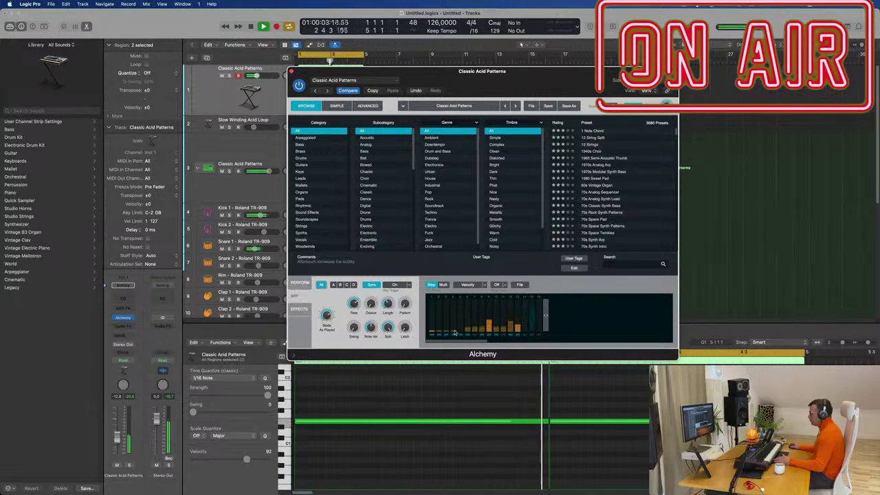
- Return the arpeggiator's step editing to Tune, raise the pitches of steps 1 and 3 and lower step 4
{"action": "left_click", "coordinate": [484, 284]}
{"action": "left_click", "coordinate": [473, 302]}
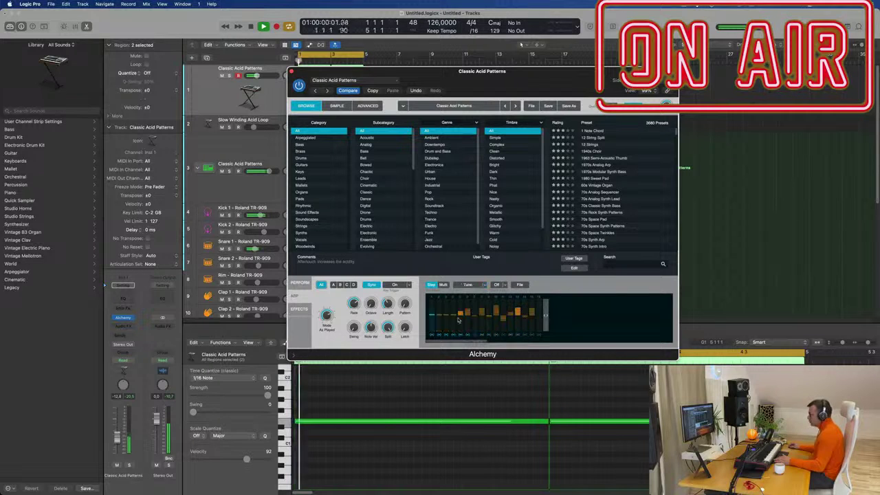
{"action": "left_click_drag", "start_coordinate": [452, 313], "coordinate": [431, 308]}
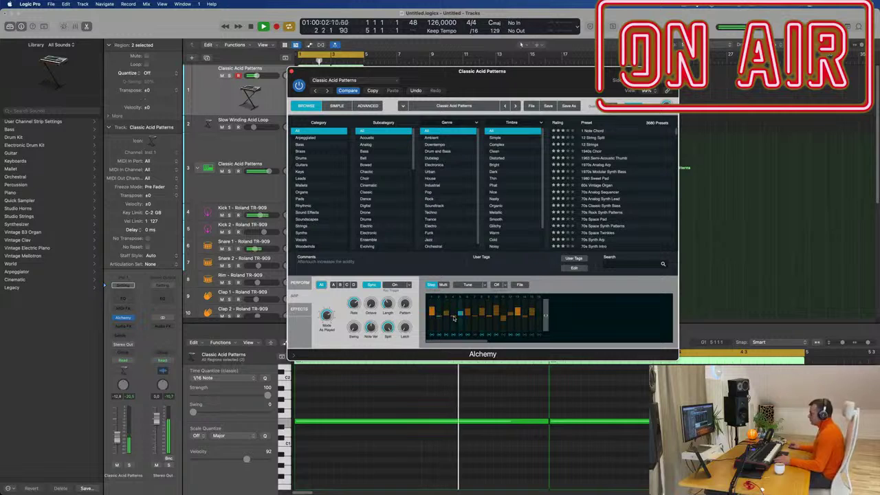
{"action": "left_click_drag", "start_coordinate": [454, 318], "coordinate": [454, 320]}
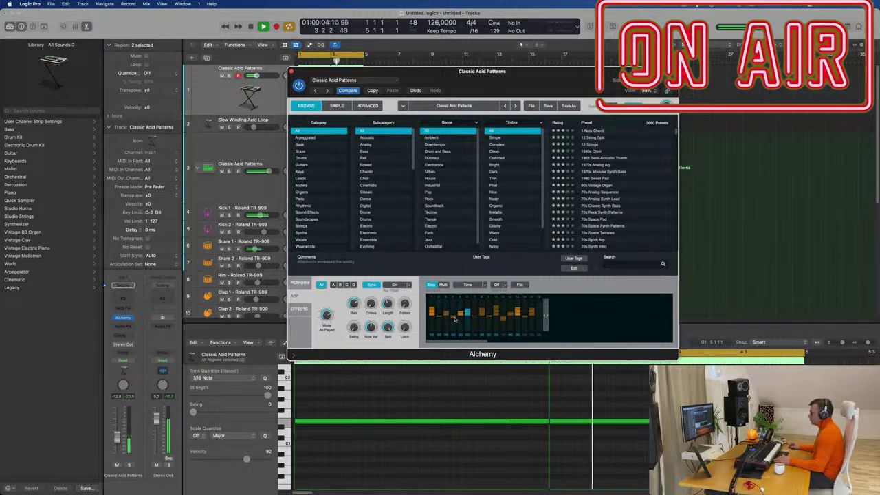
- Switch the arpeggiator's step editing to Velocity and reshape the step velocities with a peak at step 9
{"action": "left_click", "coordinate": [485, 285]}
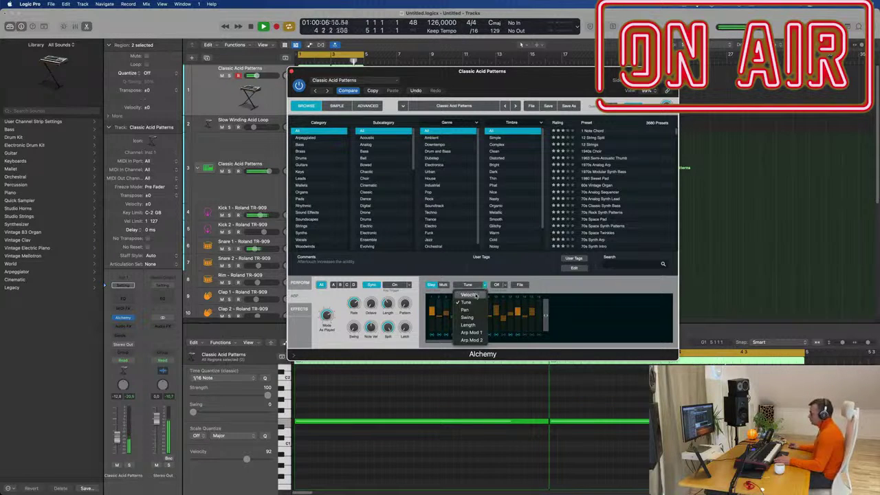
{"action": "left_click", "coordinate": [470, 295]}
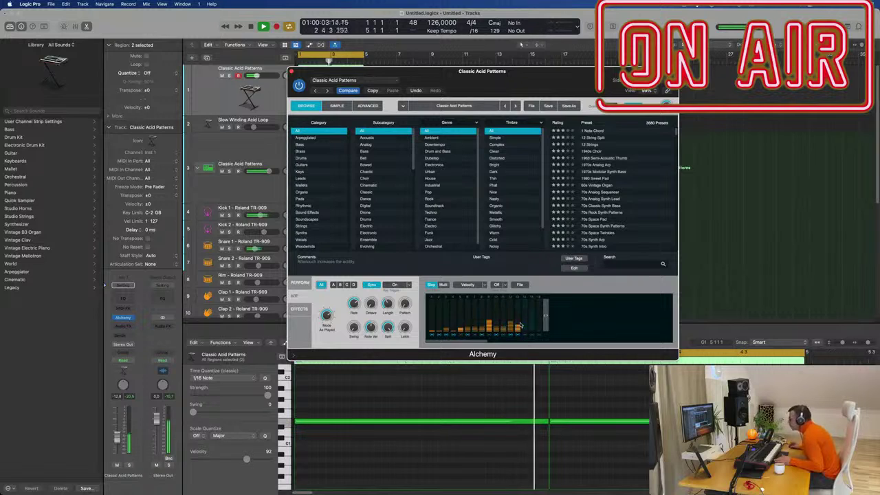
- Check the arpeggiator's Pan steps and switch its step editing to Swing
{"action": "left_click", "coordinate": [485, 288]}
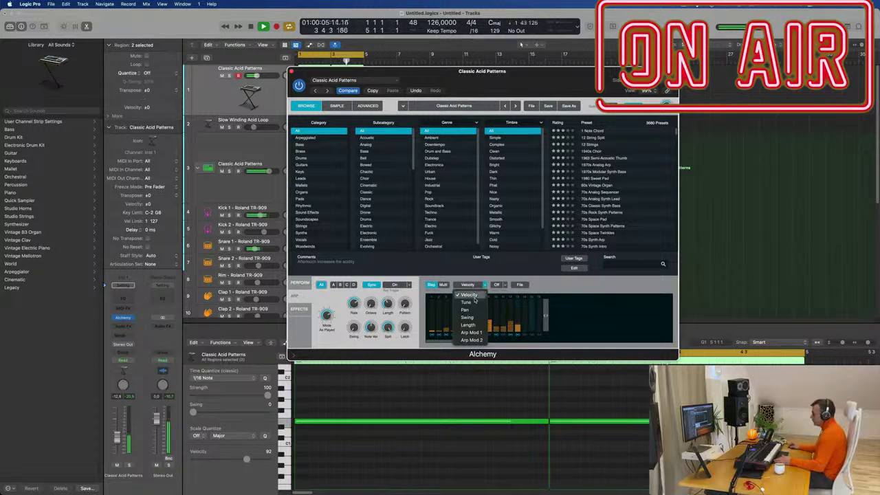
{"action": "left_click", "coordinate": [472, 310]}
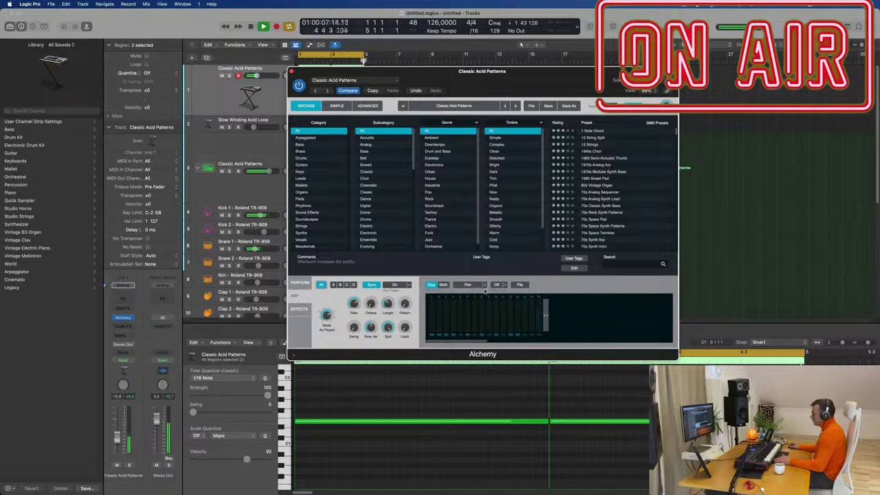
{"action": "left_click", "coordinate": [485, 288]}
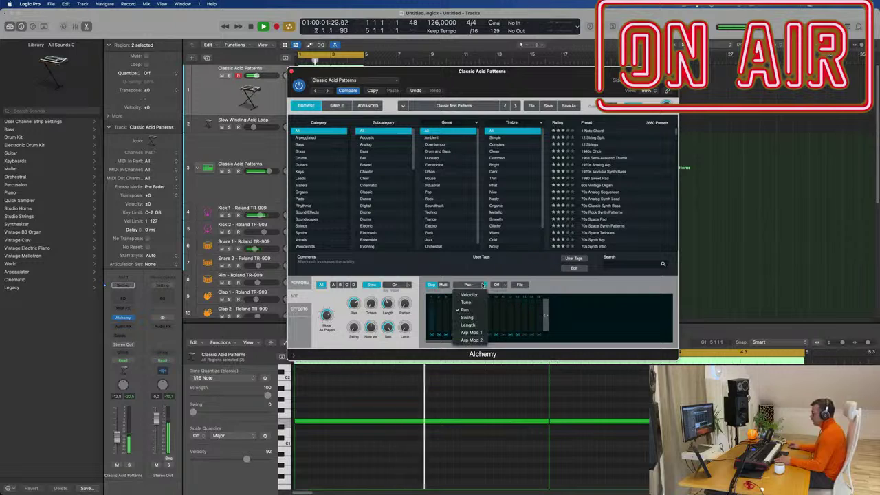
{"action": "left_click", "coordinate": [470, 318]}
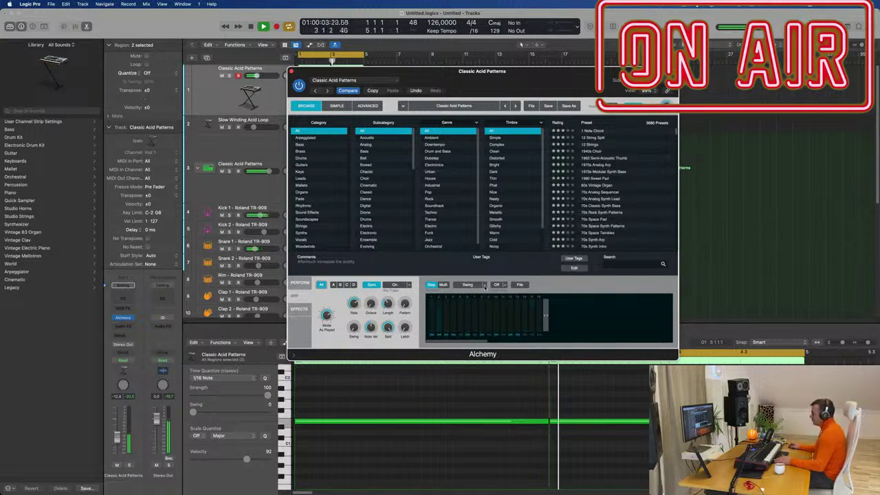
{"action": "left_click", "coordinate": [470, 285]}
{"action": "left_click", "coordinate": [559, 280]}
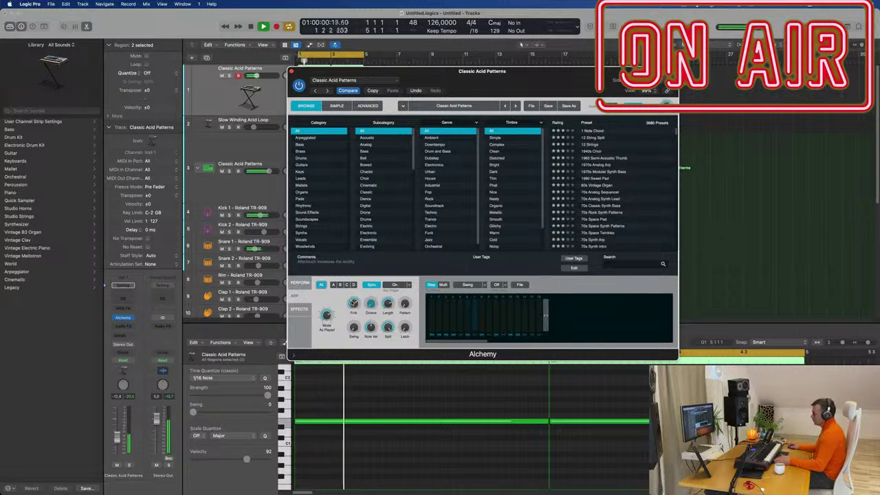
- Try the arpeggiator's Rate, adjust the Swing of steps 8, 10 and 11, and raise it on steps 13 to 15
{"action": "mouse_move", "coordinate": [358, 303]}
{"action": "left_mouse_down"}
{"action": "mouse_move", "coordinate": [357, 293]}
{"action": "mouse_move", "coordinate": [358, 312]}
{"action": "left_mouse_up"}
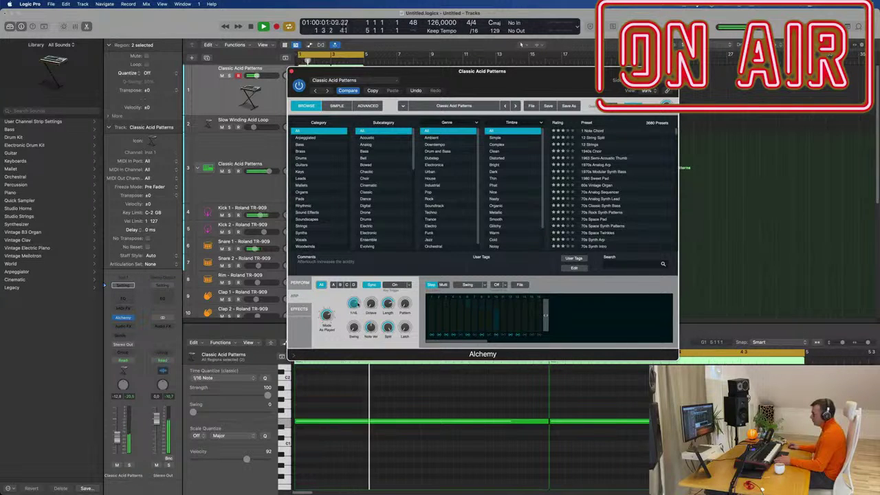
{"action": "left_click", "coordinate": [484, 285]}
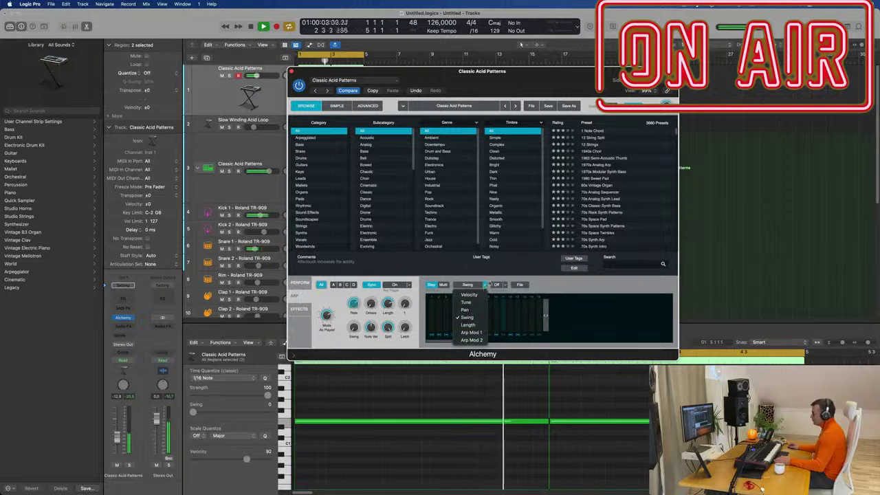
{"action": "left_click", "coordinate": [474, 317]}
{"action": "left_click_drag", "start_coordinate": [483, 331], "coordinate": [486, 327]}
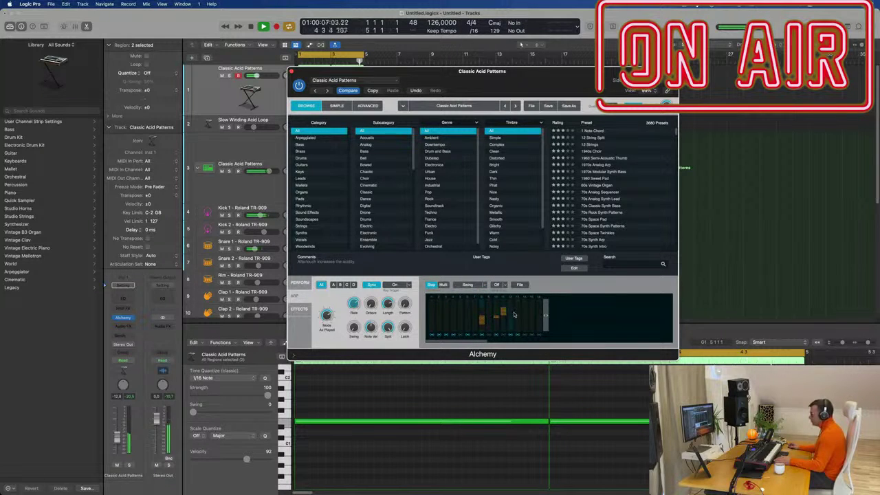
{"action": "left_click", "coordinate": [515, 314]}
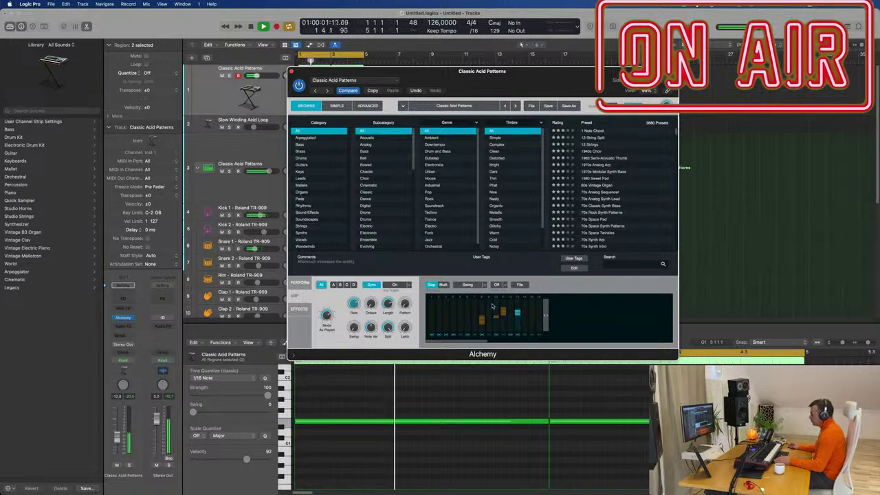
{"action": "left_click", "coordinate": [524, 313]}
{"action": "left_click", "coordinate": [532, 314]}
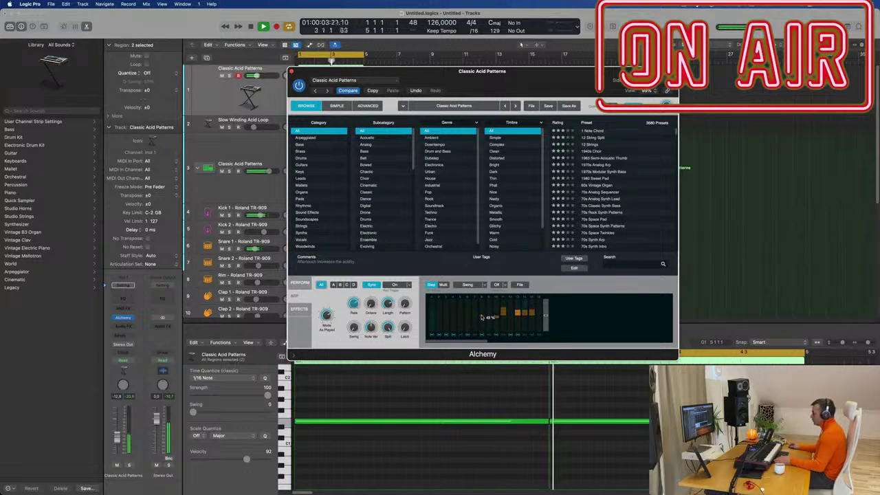
- Return step editing to Velocity and adjust the arpeggiator's main controls: Pattern, Mode set to Up, and Note Var
{"action": "left_click", "coordinate": [485, 285]}
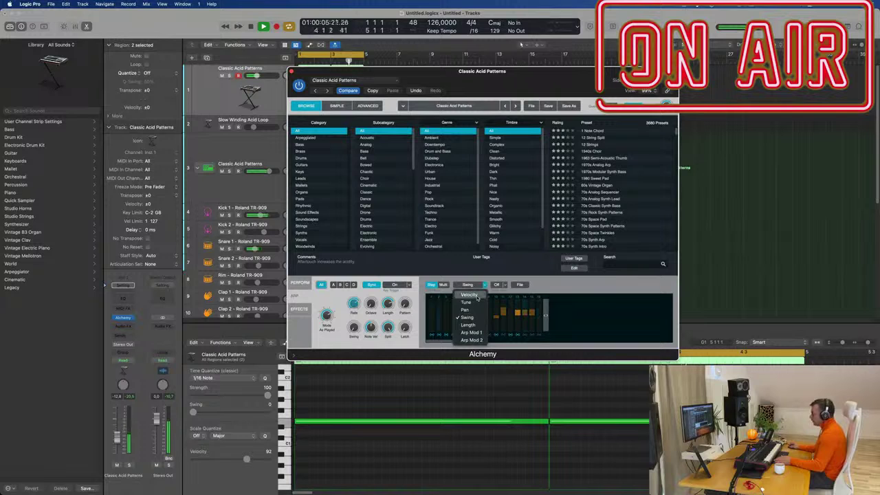
{"action": "left_click", "coordinate": [477, 295]}
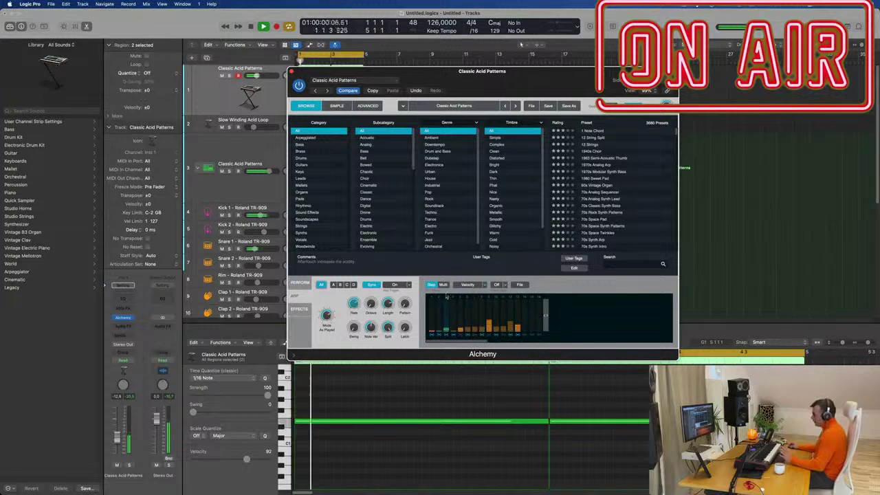
{"action": "mouse_move", "coordinate": [405, 330]}
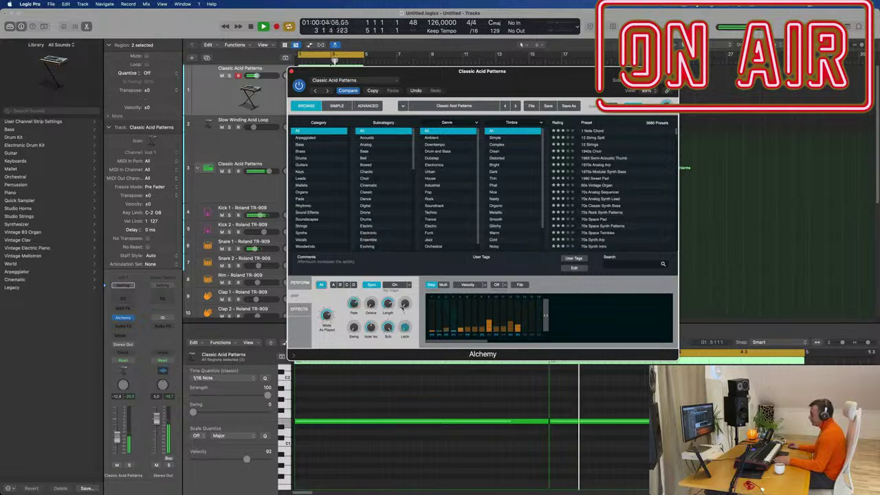
{"action": "left_click_drag", "start_coordinate": [403, 303], "coordinate": [403, 325]}
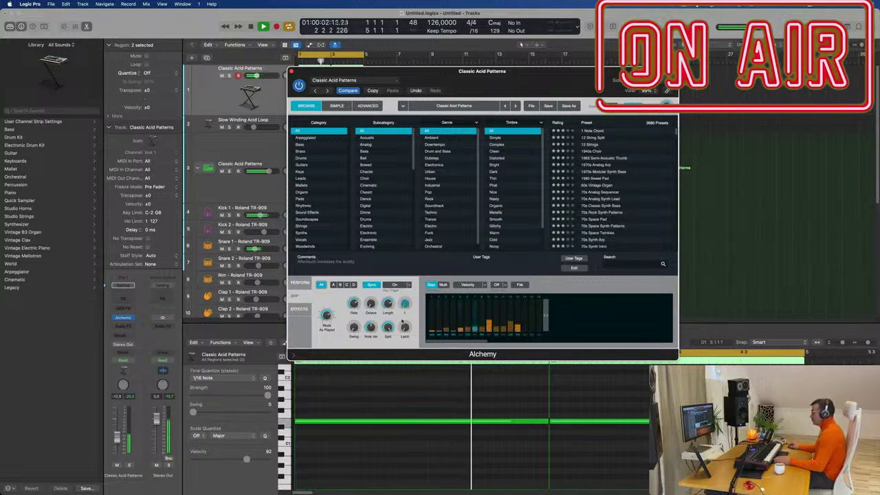
{"action": "left_click_drag", "start_coordinate": [327, 315], "coordinate": [328, 304]}
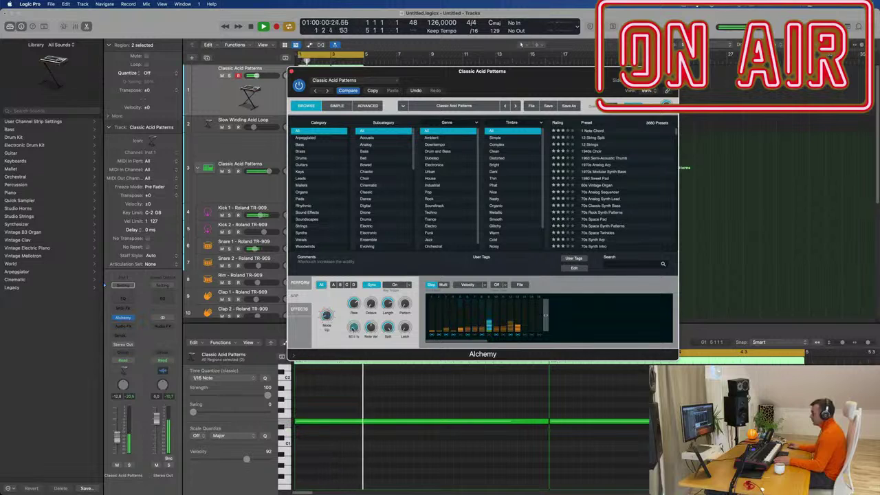
{"action": "left_click_drag", "start_coordinate": [371, 329], "coordinate": [371, 313]}
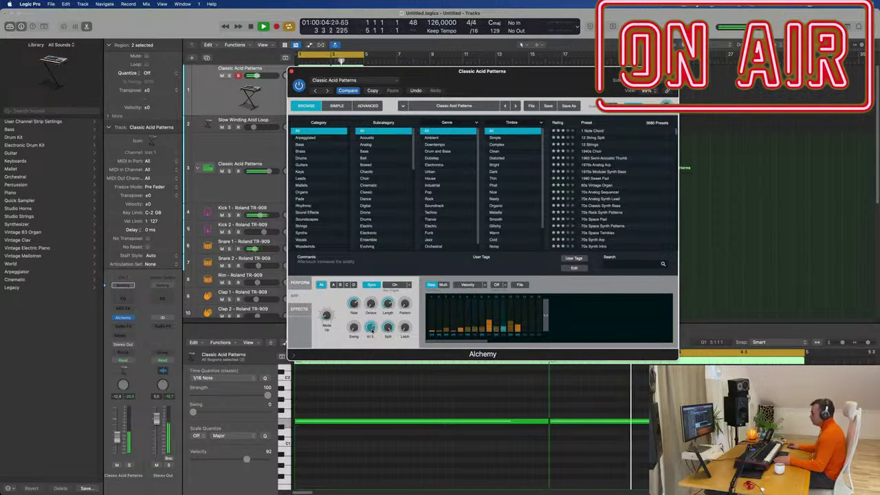
- Show Alchemy's performance controls, try the No Resonance snapshot and morph the sound from Driven towards Noisy
{"action": "left_click", "coordinate": [300, 283]}
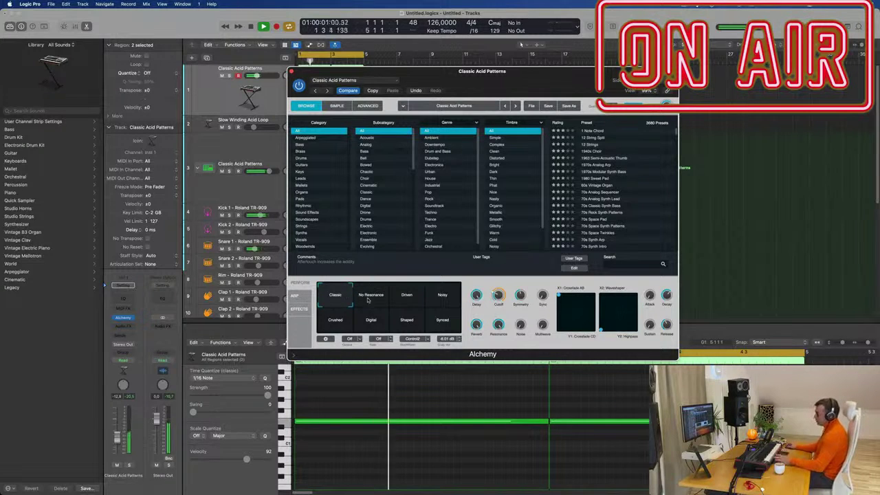
{"action": "left_click", "coordinate": [371, 296]}
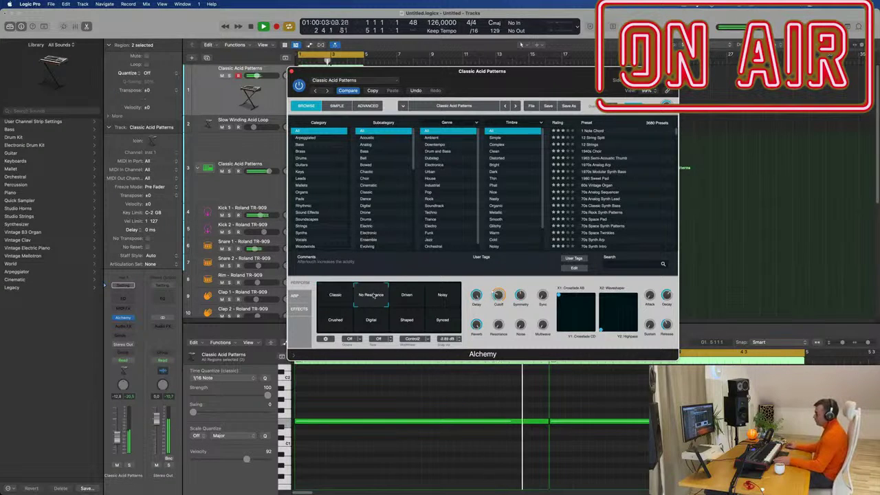
{"action": "left_click", "coordinate": [397, 299]}
{"action": "left_click_drag", "start_coordinate": [406, 299], "coordinate": [418, 300]}
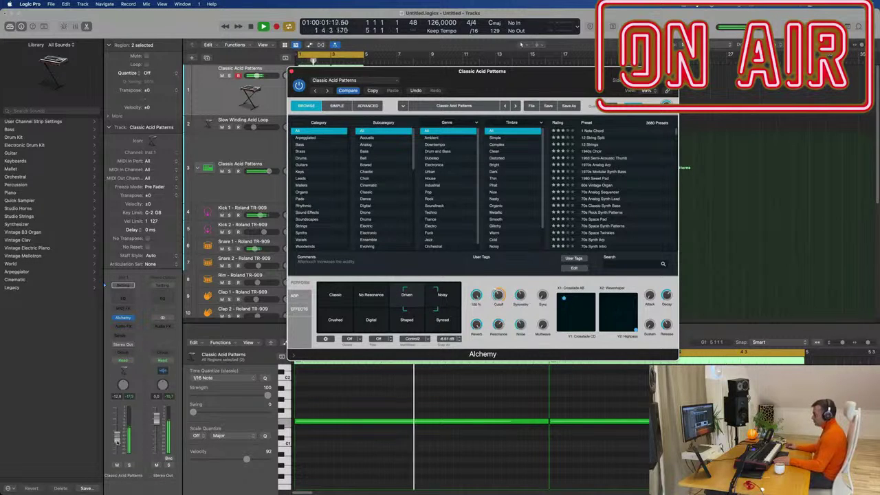
- Move the Alchemy window aside, insert a Compressor on the Classic Acid Patterns channel and set its side chain to Bus 1
{"action": "left_click_drag", "start_coordinate": [413, 71], "coordinate": [565, 78]}
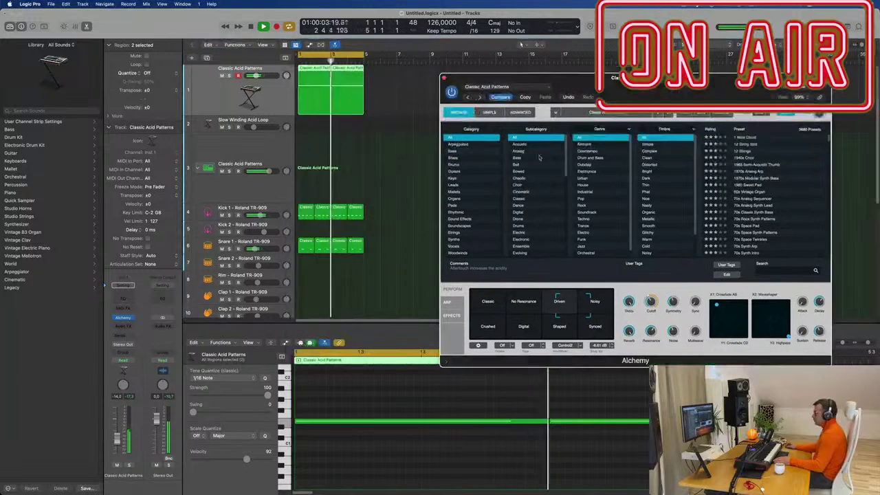
{"action": "left_click", "coordinate": [125, 329]}
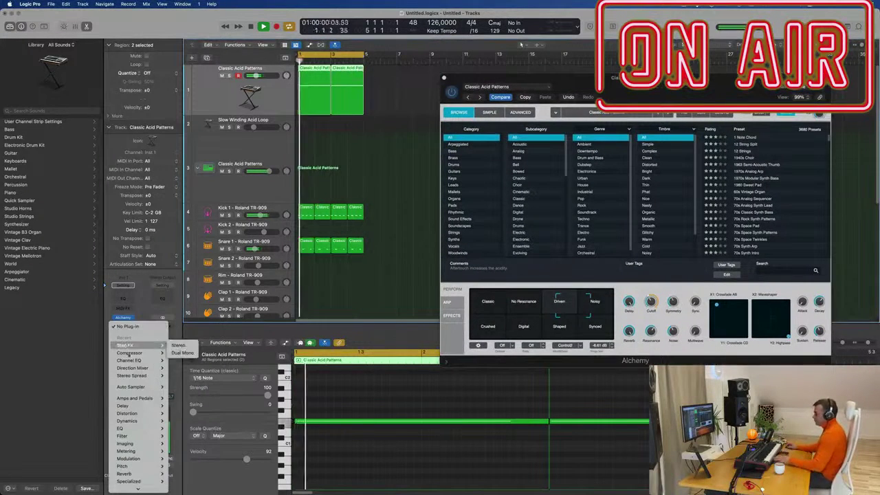
{"action": "left_click", "coordinate": [178, 353]}
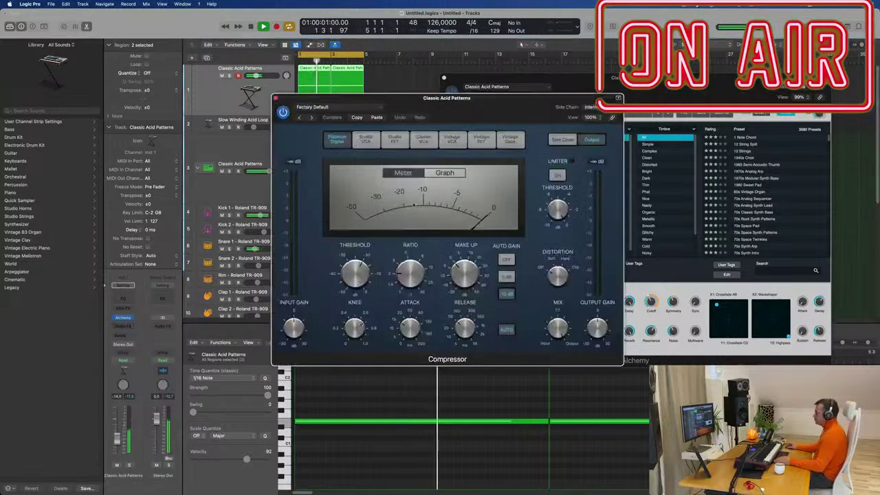
{"action": "left_click", "coordinate": [584, 109]}
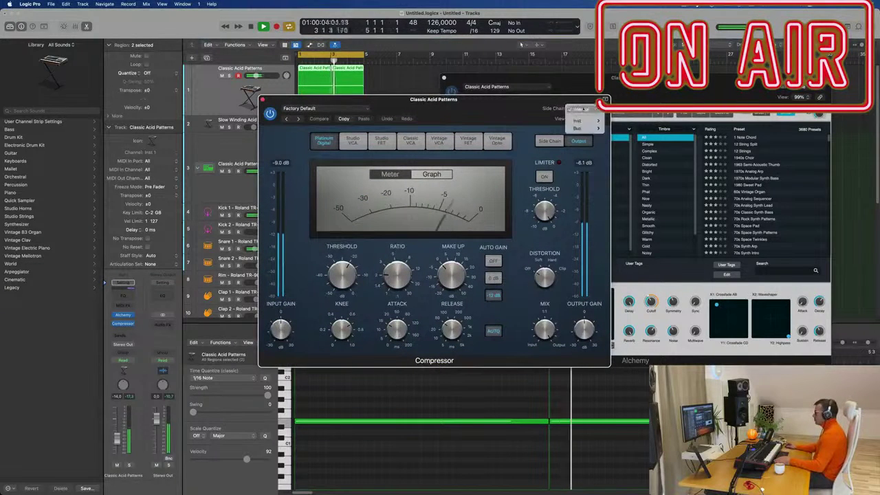
{"action": "mouse_move", "coordinate": [598, 128]}
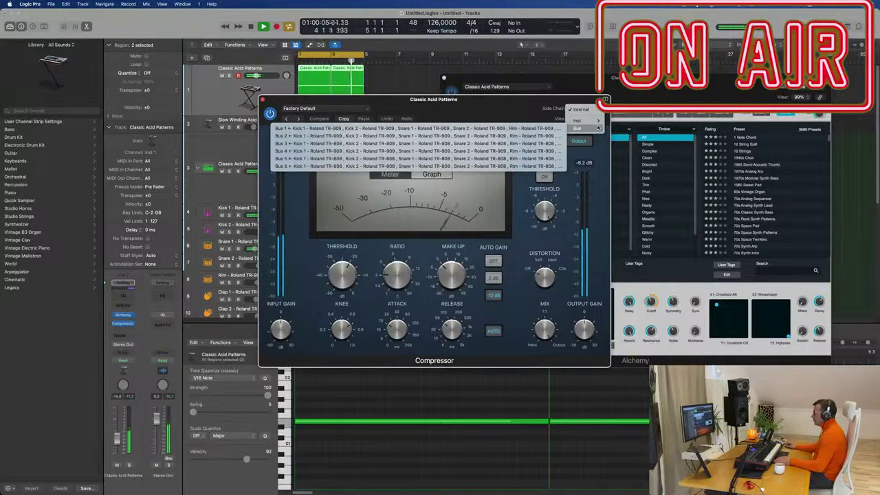
{"action": "left_click", "coordinate": [420, 128]}
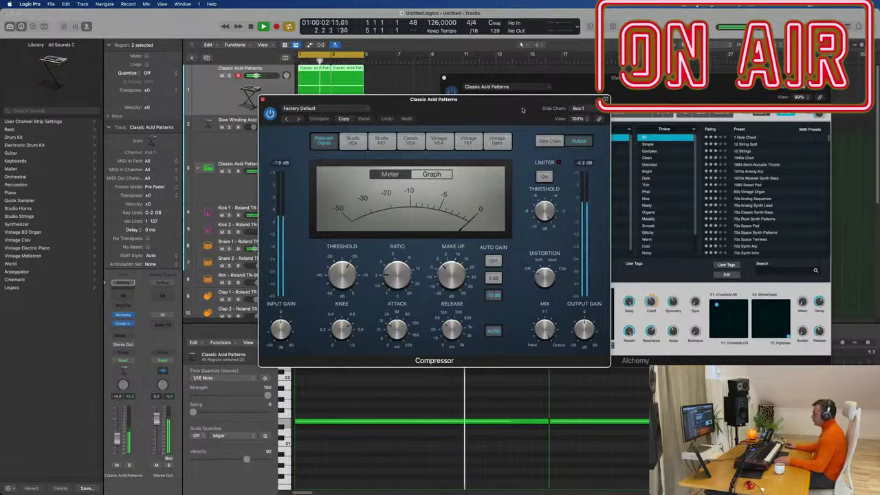
- Change the Compressor's side chain source to the Kick 1 - Roland TR-909 instrument and move its window clear
{"action": "left_click_drag", "start_coordinate": [523, 110], "coordinate": [683, 193]}
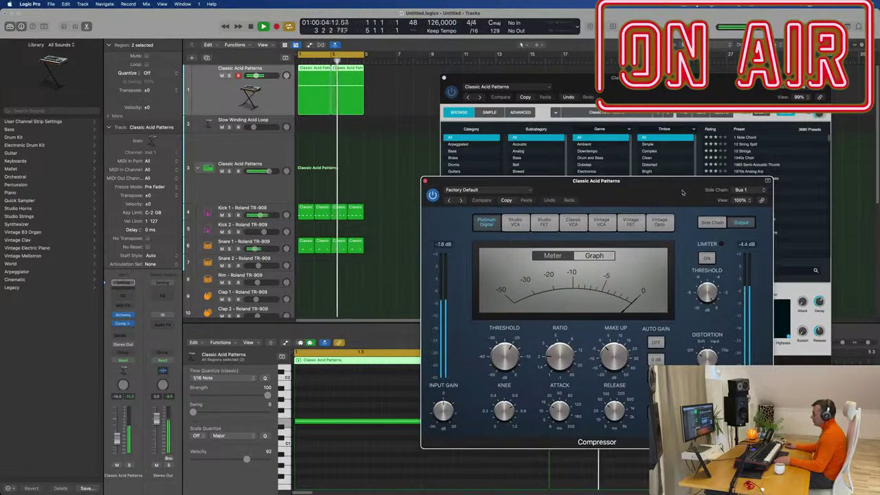
{"action": "left_click", "coordinate": [740, 190]}
{"action": "mouse_move", "coordinate": [684, 178]}
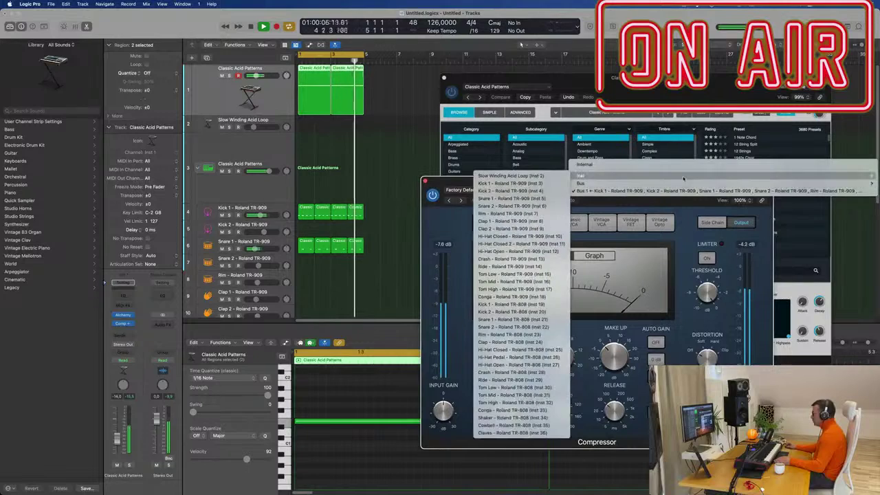
{"action": "left_click", "coordinate": [512, 183]}
{"action": "left_click_drag", "start_coordinate": [607, 183], "coordinate": [537, 184]}
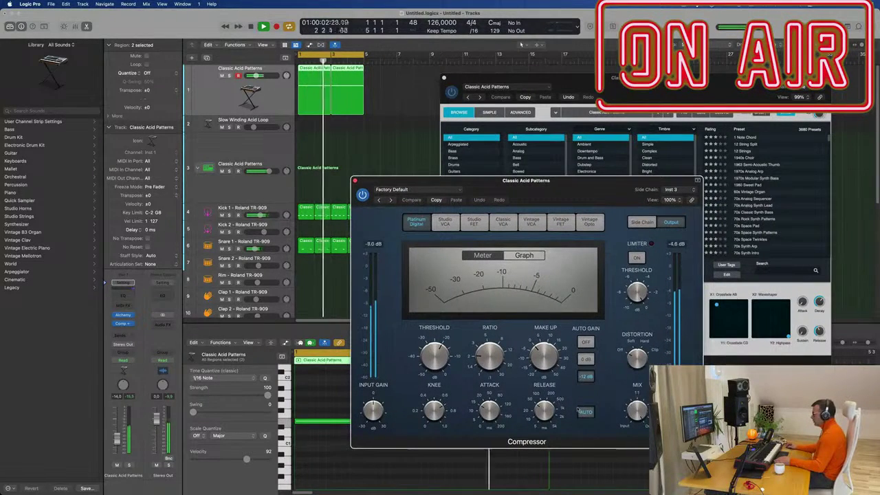
- Raise the Compressor's ratio, set its threshold to -24 dB and close the Compressor
{"action": "left_click_drag", "start_coordinate": [484, 354], "coordinate": [484, 339]}
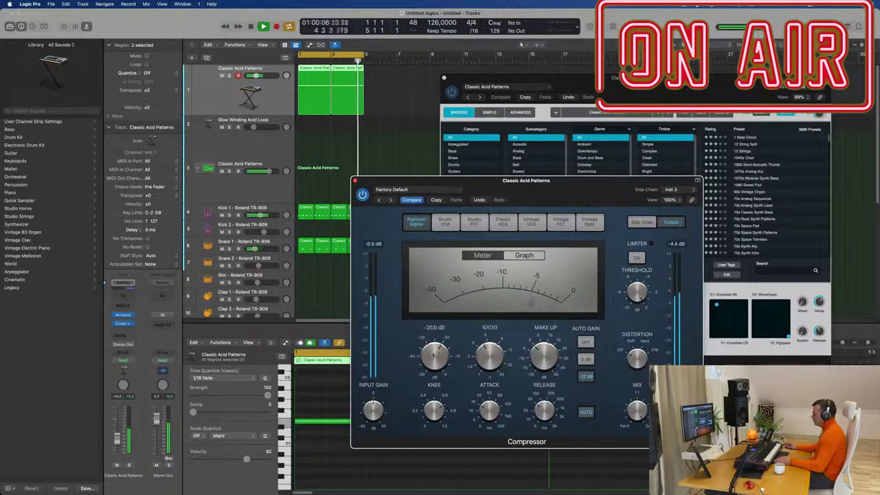
{"action": "left_click_drag", "start_coordinate": [435, 357], "coordinate": [433, 359]}
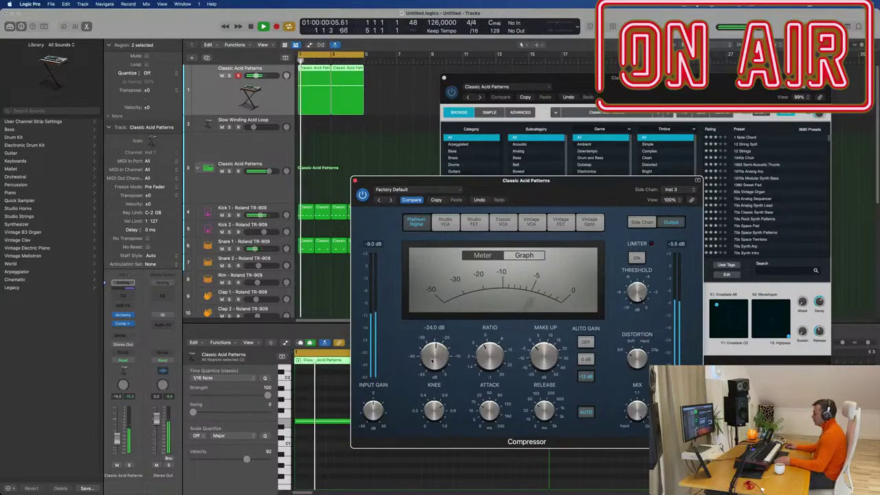
{"action": "left_click", "coordinate": [355, 181]}
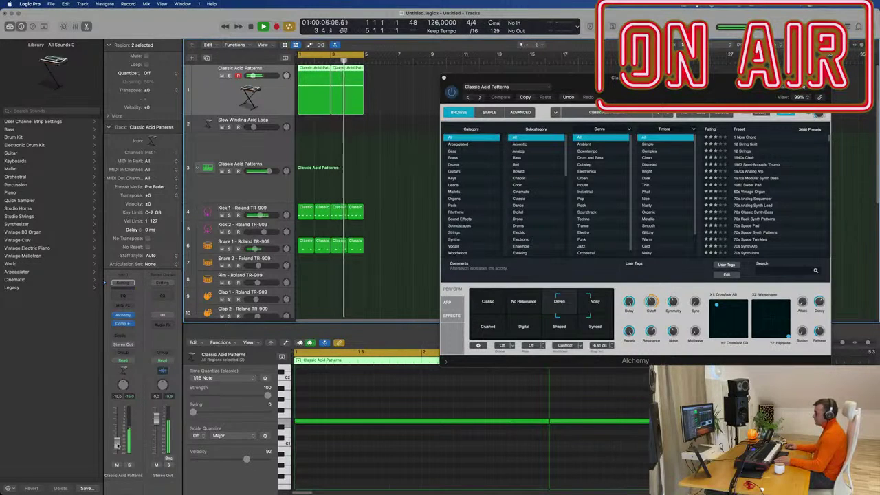
- Insert a stereo Vintage Tube EQ after the Compressor on the Classic Acid Patterns channel
{"action": "left_click", "coordinate": [126, 324]}
{"action": "mouse_move", "coordinate": [133, 347]}
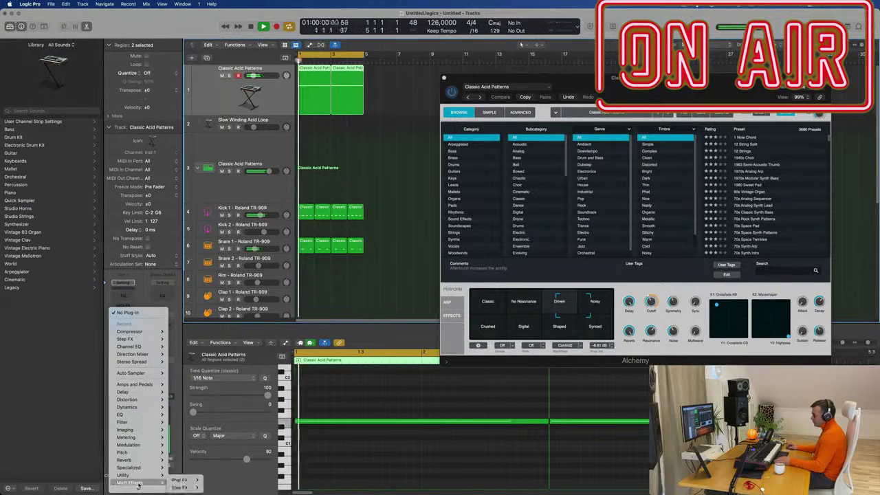
{"action": "mouse_move", "coordinate": [142, 424]}
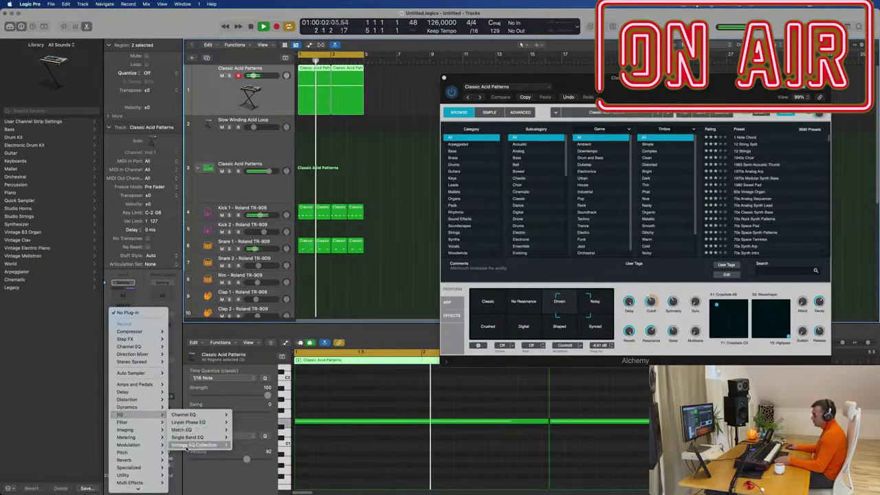
{"action": "mouse_move", "coordinate": [196, 445]}
{"action": "mouse_move", "coordinate": [237, 447]}
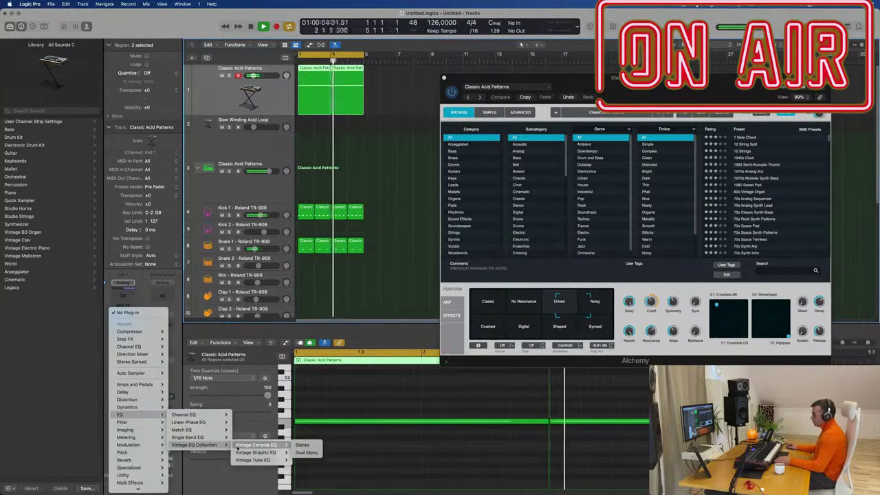
{"action": "mouse_move", "coordinate": [258, 463]}
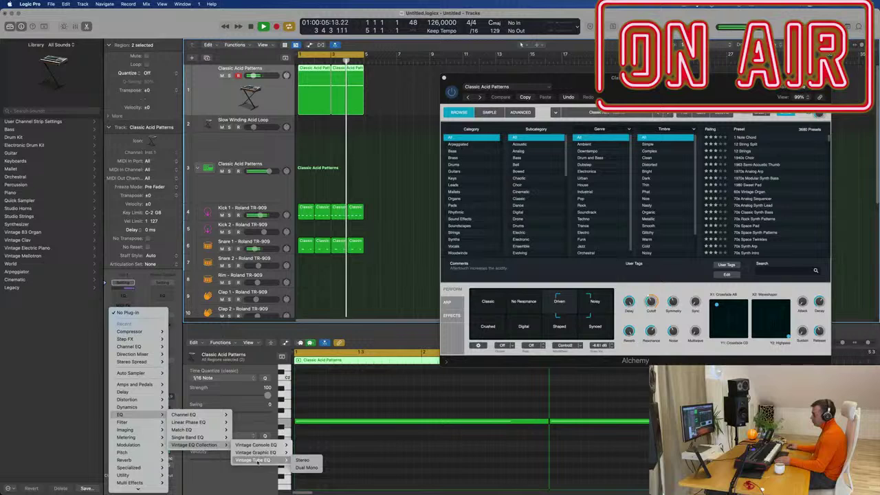
{"action": "left_click", "coordinate": [301, 460]}
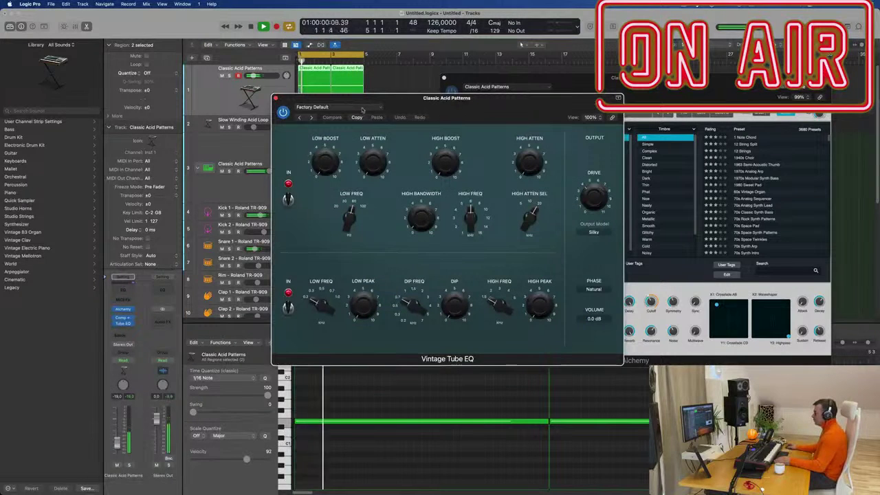
- Load the Big Synth preset in the Vintage Tube EQ and close its window
{"action": "left_click", "coordinate": [363, 108]}
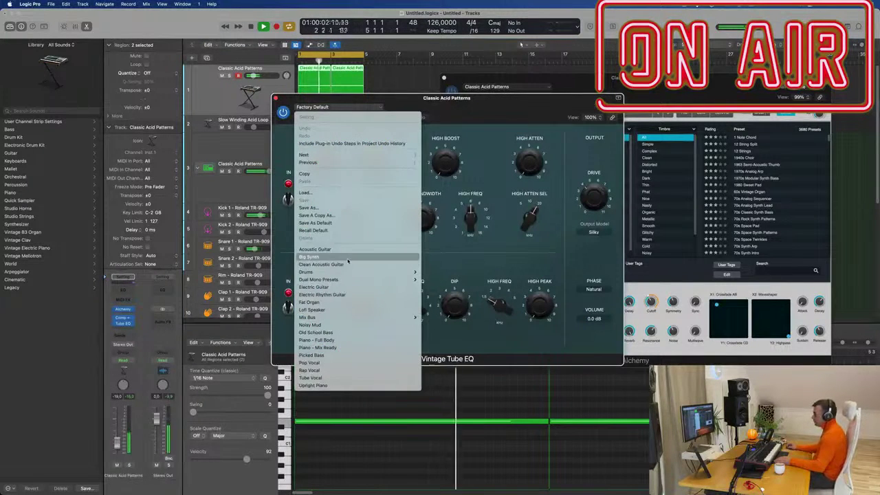
{"action": "left_click", "coordinate": [348, 261]}
{"action": "left_click_drag", "start_coordinate": [298, 104], "coordinate": [288, 150]}
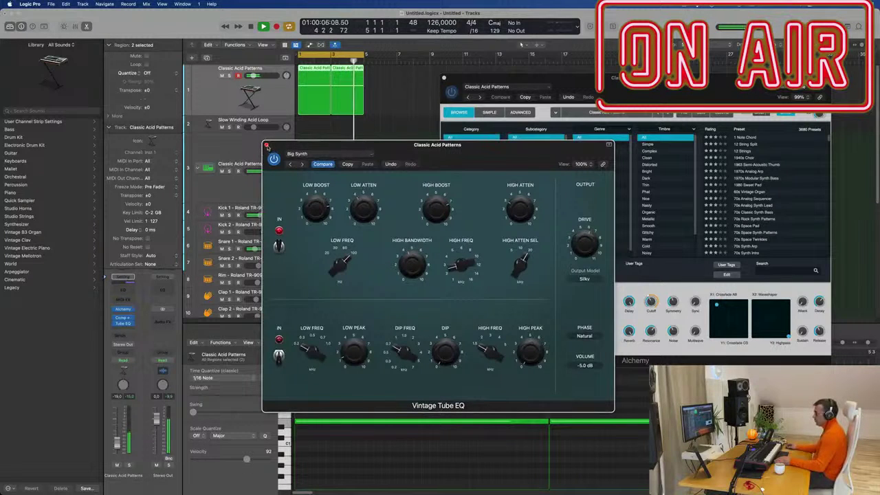
{"action": "left_click", "coordinate": [266, 146]}
- Adjust the Resonance and Symmetry of the Classic Acid Patterns Alchemy and move its window clear of the tracks
{"action": "left_click_drag", "start_coordinate": [481, 78], "coordinate": [385, 121]}
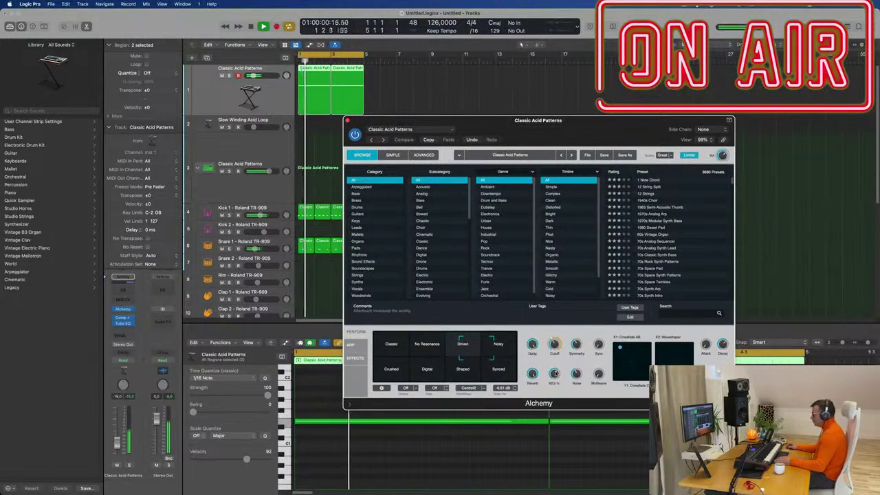
{"action": "left_click_drag", "start_coordinate": [556, 374], "coordinate": [558, 366]}
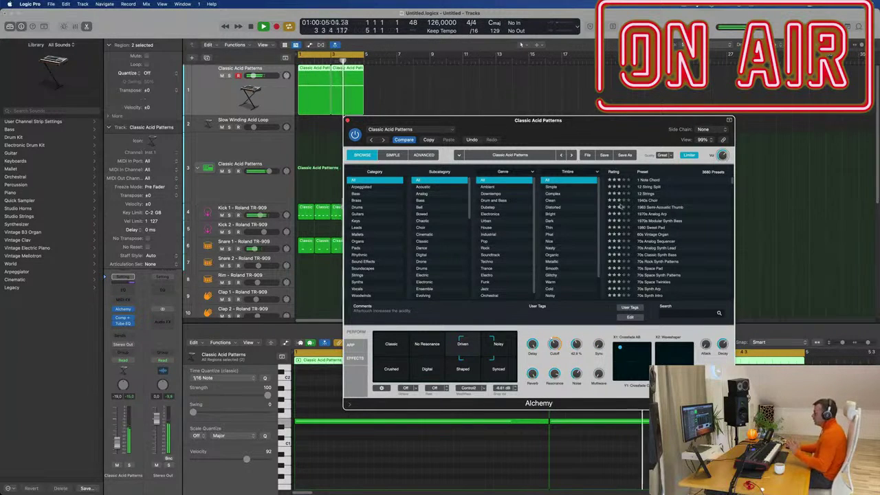
{"action": "left_click_drag", "start_coordinate": [582, 127], "coordinate": [636, 117]}
- Duplicate the Classic Acid Patterns track with its settings and select the Classic snapshot in the new track's Alchemy
{"action": "left_click", "coordinate": [202, 100]}
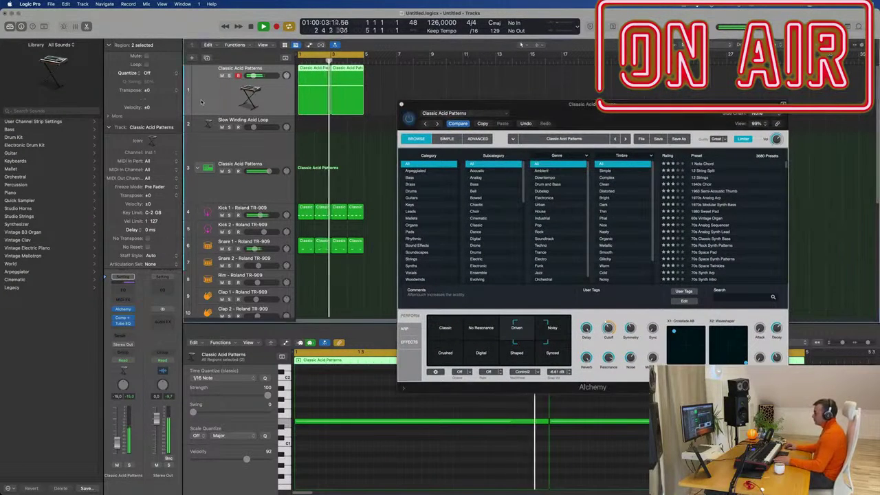
{"action": "left_click", "coordinate": [206, 58]}
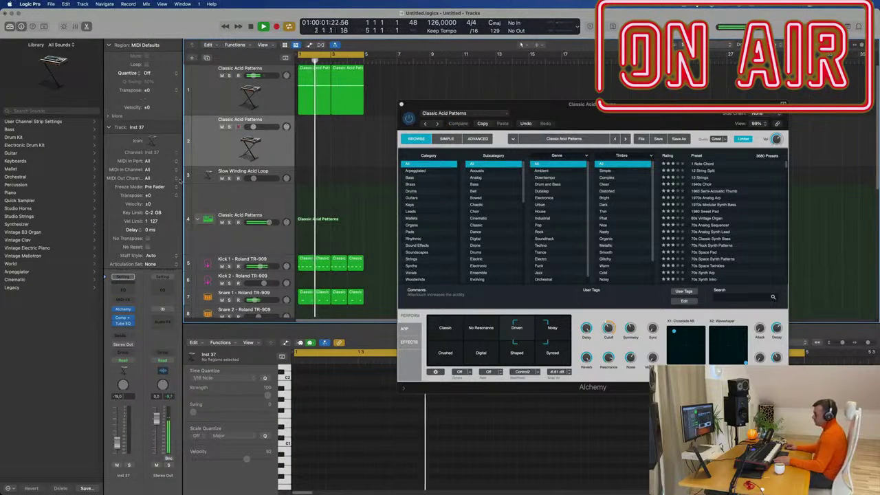
{"action": "left_click", "coordinate": [123, 310]}
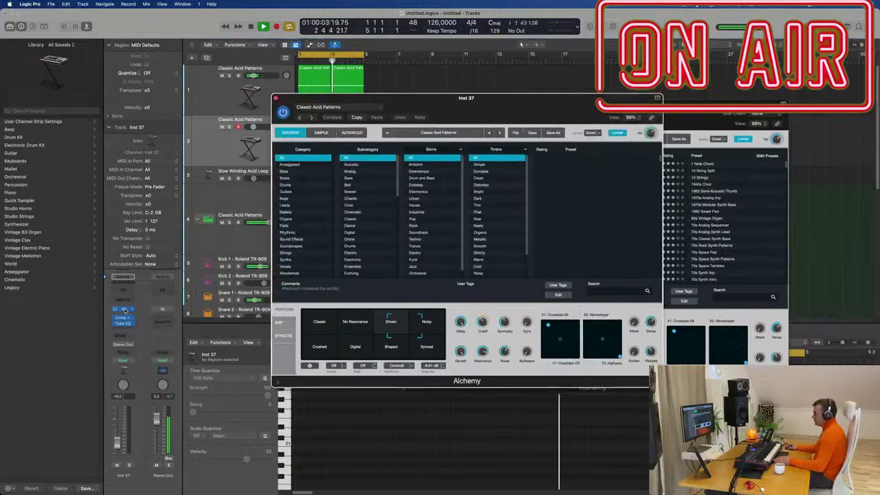
{"action": "left_click", "coordinate": [320, 325]}
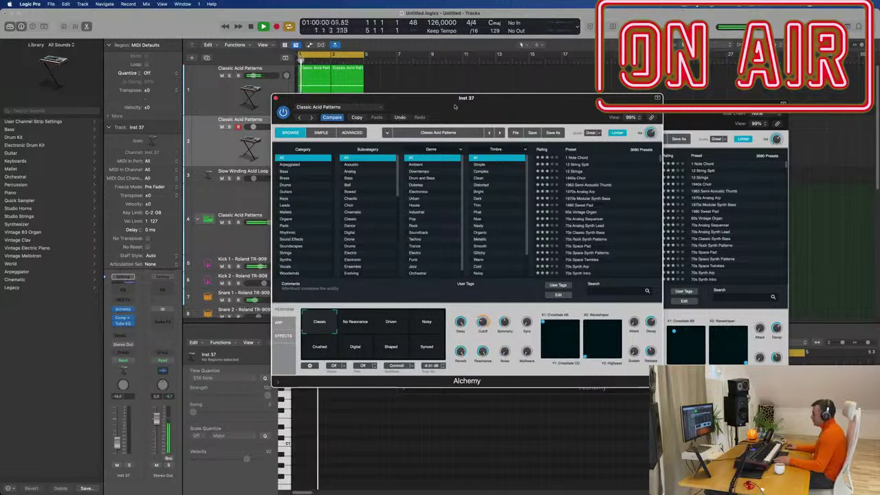
- Show the arpeggiator of the duplicated track's Alchemy and change its Pattern setting
{"action": "left_click_drag", "start_coordinate": [454, 107], "coordinate": [533, 95]}
{"action": "left_click", "coordinate": [357, 311]}
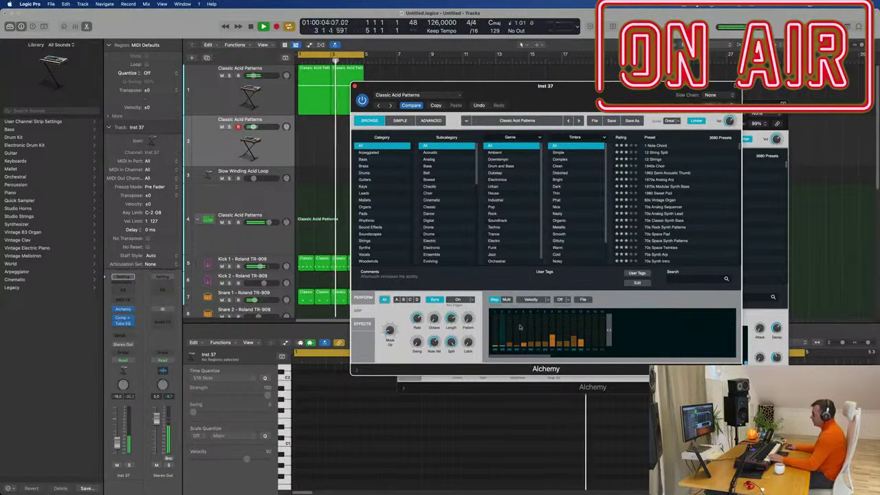
{"action": "left_click_drag", "start_coordinate": [468, 318], "coordinate": [468, 314]}
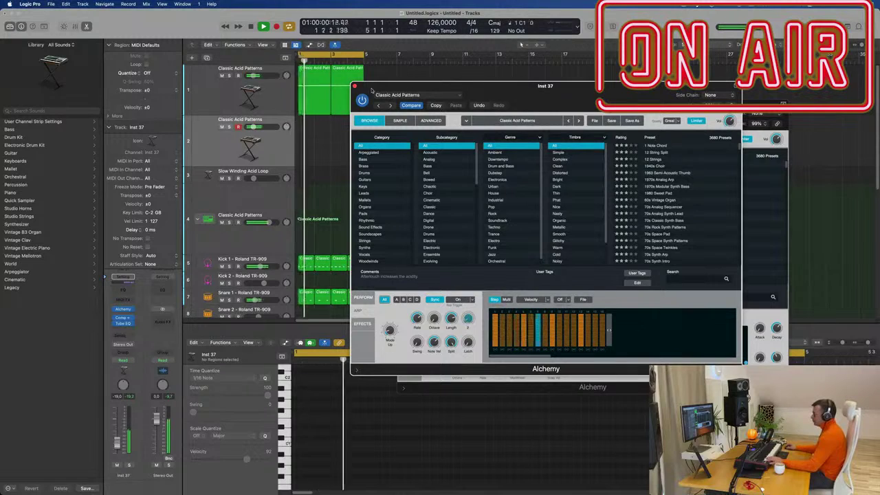
- Copy the first Classic Acid Patterns region onto the duplicated track and duplicate it to fill bars 3 and 4
{"action": "left_click", "coordinate": [310, 81]}
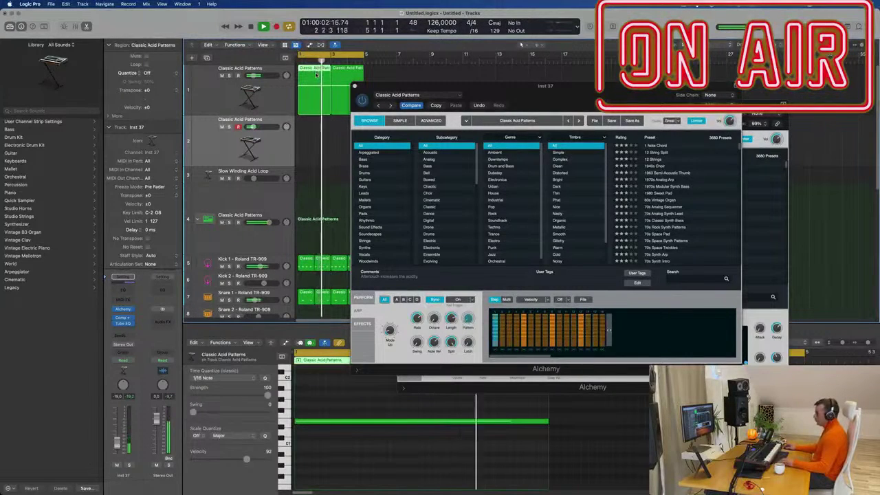
{"action": "left_click_drag", "start_coordinate": [310, 82], "coordinate": [311, 132]}
{"action": "left_click_drag", "start_coordinate": [428, 88], "coordinate": [596, 85]}
{"action": "key", "text": "space"}
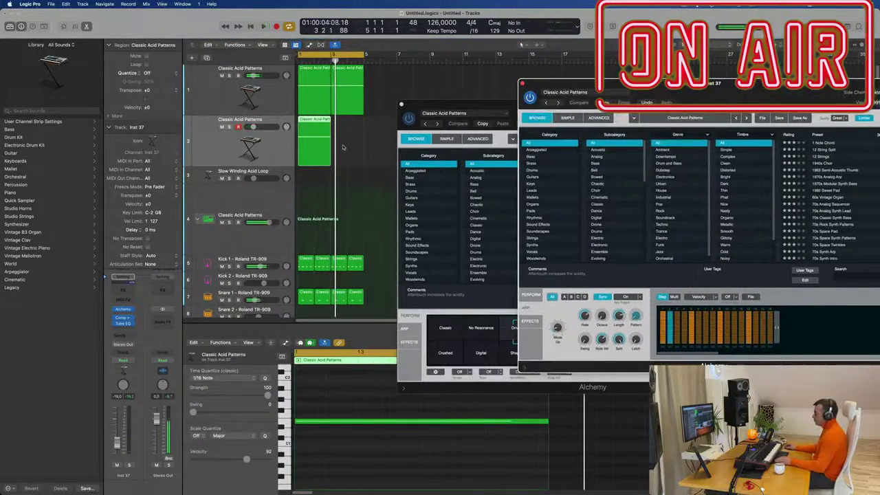
{"action": "left_click_drag", "start_coordinate": [311, 150], "coordinate": [343, 150]}
{"action": "left_click", "coordinate": [321, 132], "text": "shift"}
{"action": "key", "text": "space"}
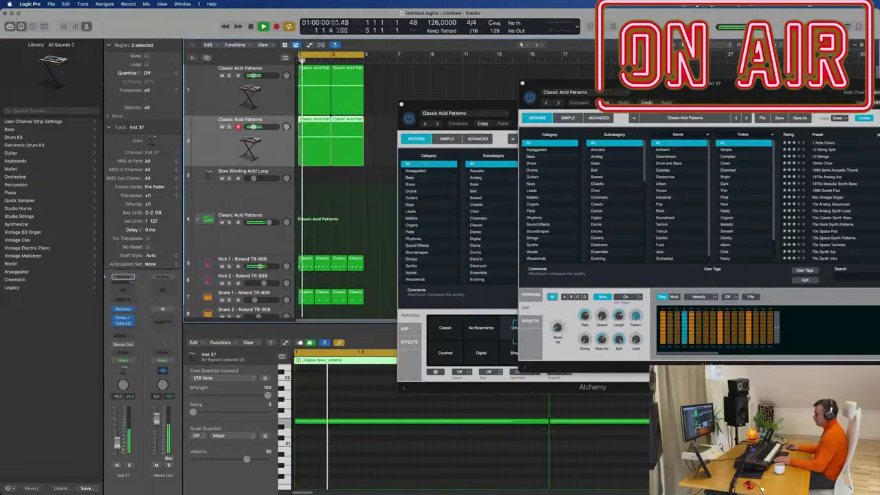
{"action": "left_click_drag", "start_coordinate": [640, 83], "coordinate": [669, 74]}
- Transpose all notes in the duplicated track's two regions down one octave
{"action": "left_click", "coordinate": [370, 133]}
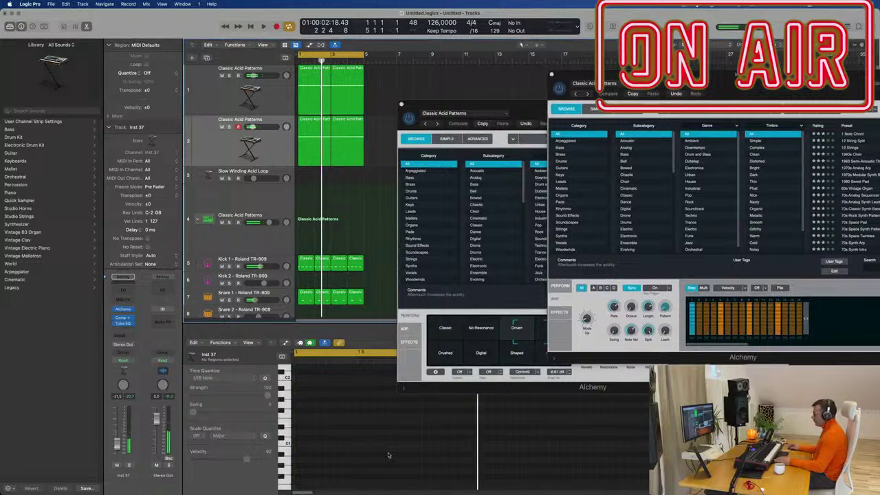
{"action": "left_click", "coordinate": [350, 141]}
{"action": "key", "text": "super+a"}
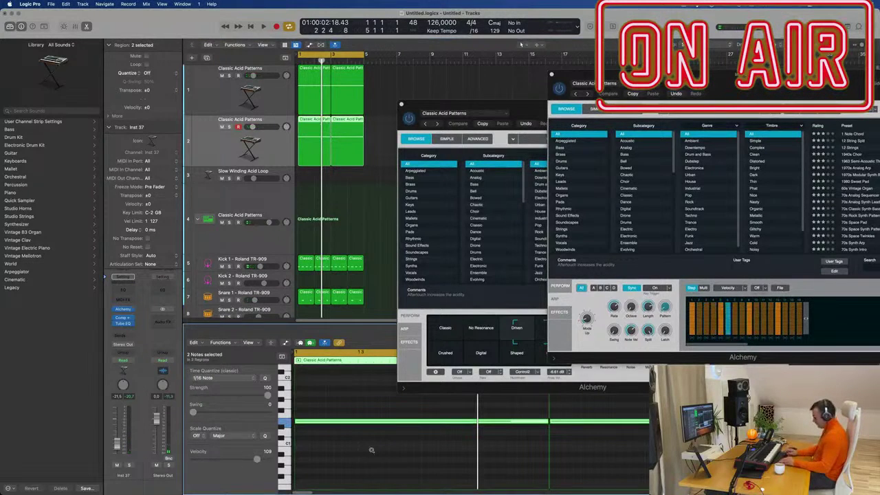
{"action": "key", "text": "alt+shift+Down"}
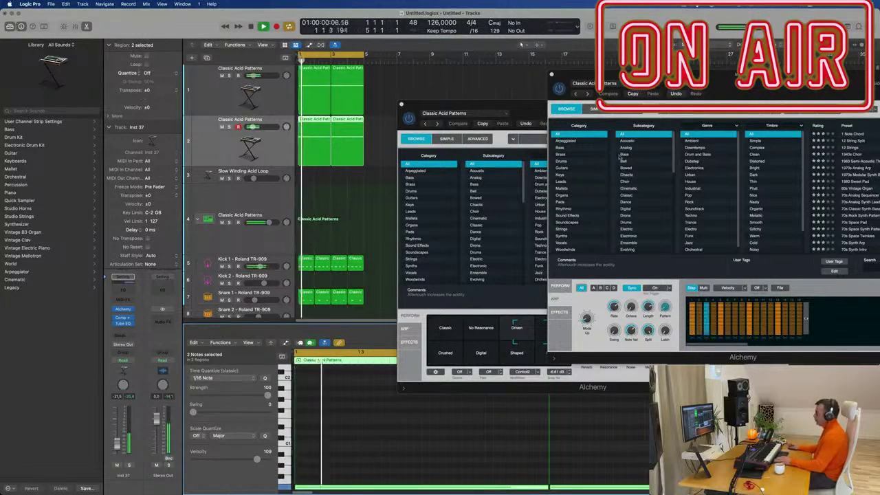
- Lower the Cutoff of the duplicated track's Alchemy, and try the No Resonance snapshot before returning to Classic
{"action": "left_click_drag", "start_coordinate": [764, 78], "coordinate": [592, 64]}
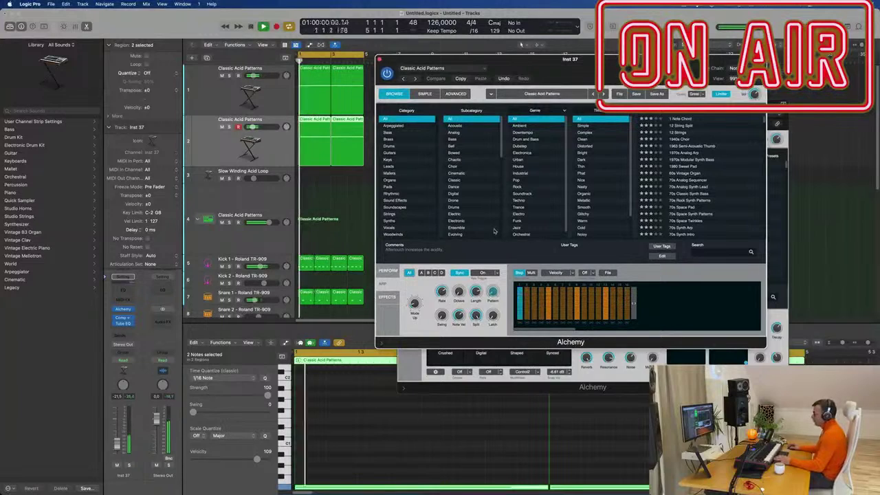
{"action": "left_click", "coordinate": [388, 271]}
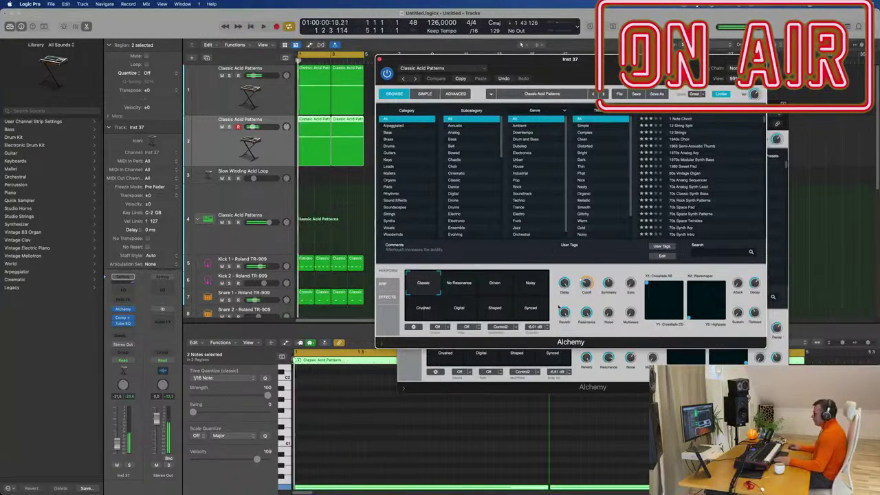
{"action": "left_click_drag", "start_coordinate": [586, 283], "coordinate": [584, 292]}
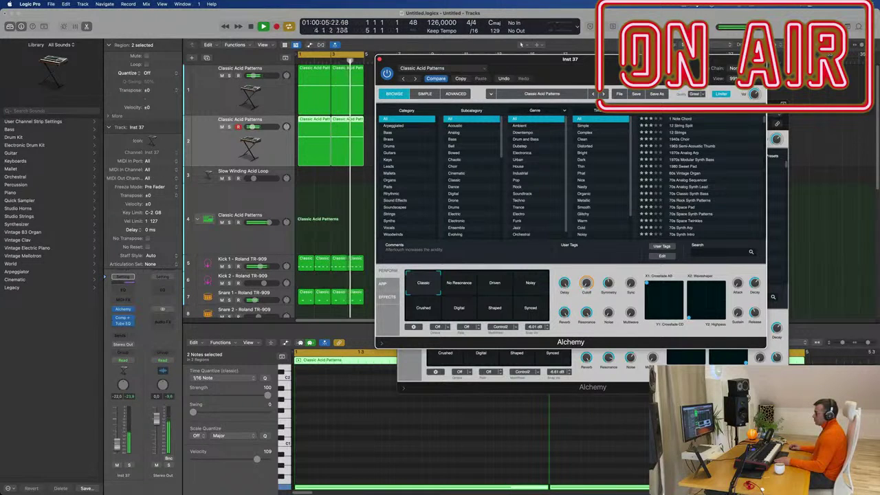
{"action": "left_click", "coordinate": [460, 279]}
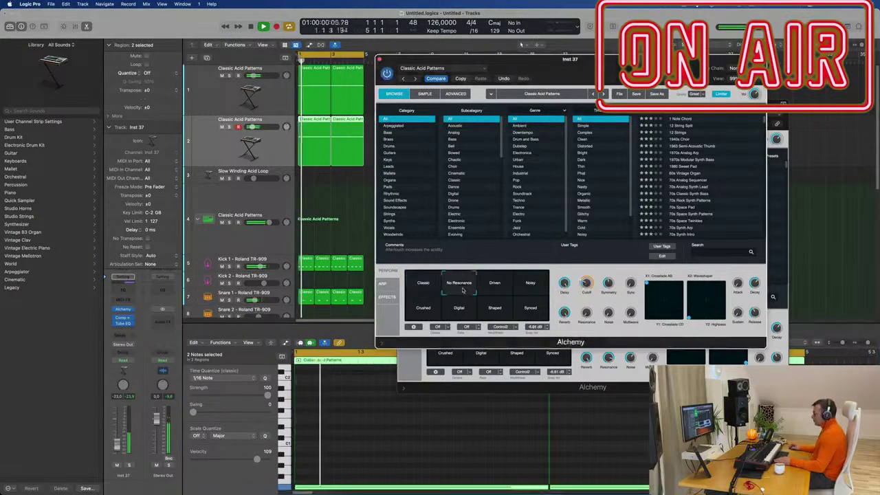
{"action": "left_click", "coordinate": [423, 283]}
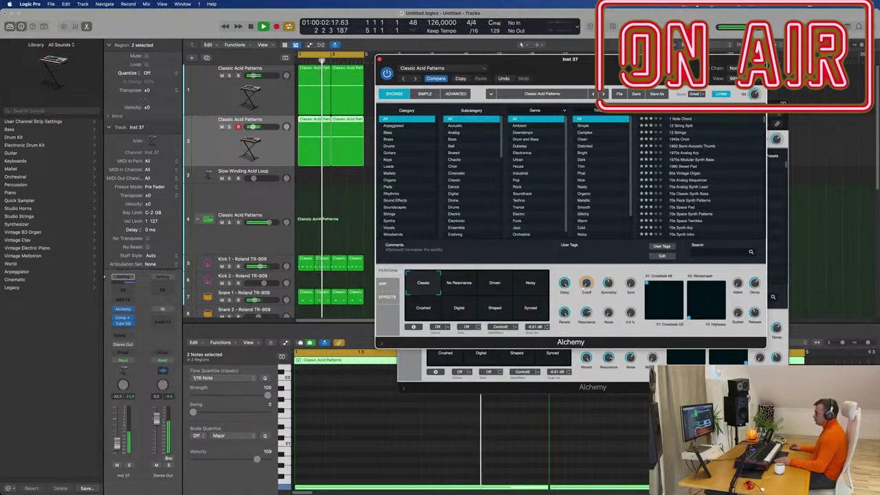
- Enlarge the Slow Winding Acid Loop track and copy the first Classic Acid Patterns region onto it at bar 1
{"action": "left_click_drag", "start_coordinate": [550, 59], "coordinate": [795, 108]}
{"action": "left_click", "coordinate": [221, 152]}
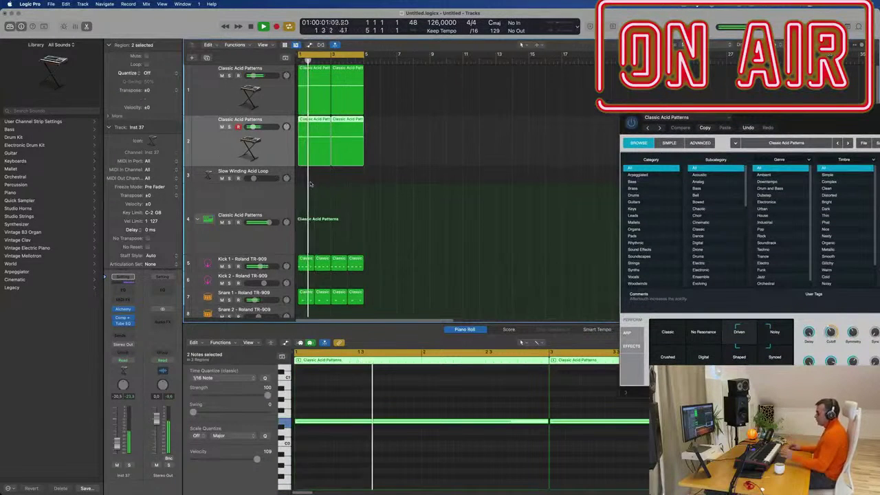
{"action": "left_click", "coordinate": [272, 180]}
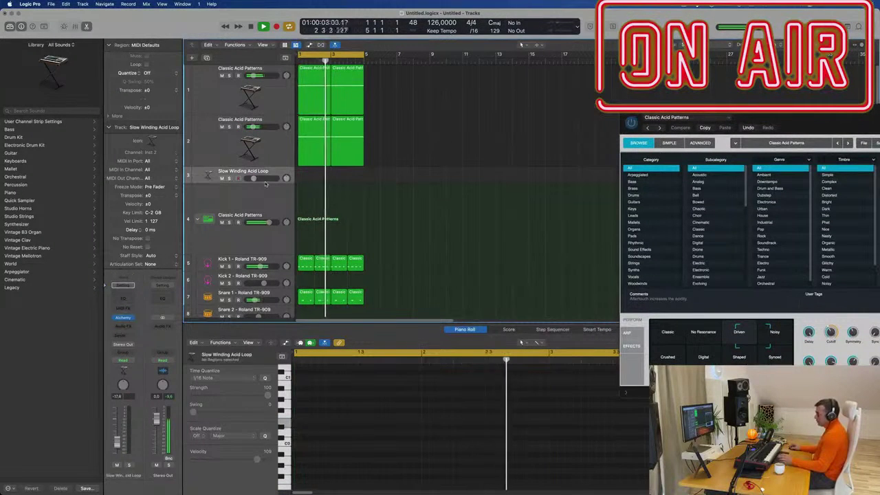
{"action": "left_click_drag", "start_coordinate": [265, 181], "coordinate": [265, 222]}
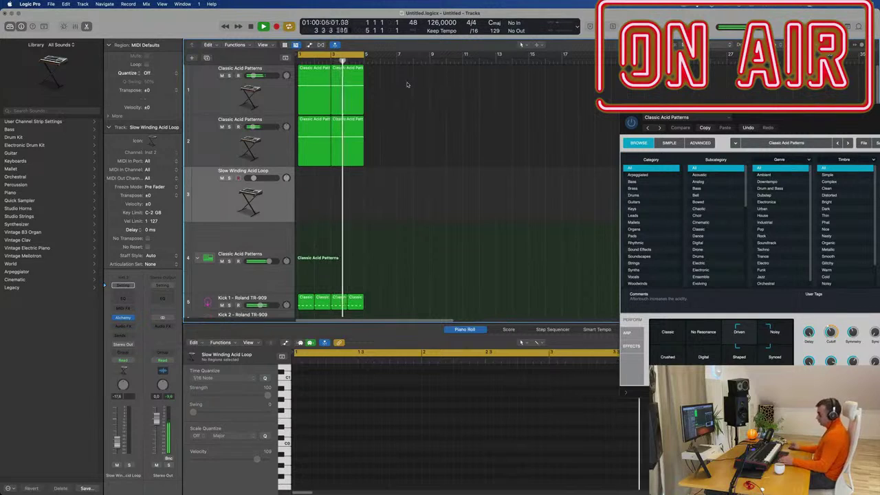
{"action": "left_click_drag", "start_coordinate": [314, 80], "coordinate": [314, 200]}
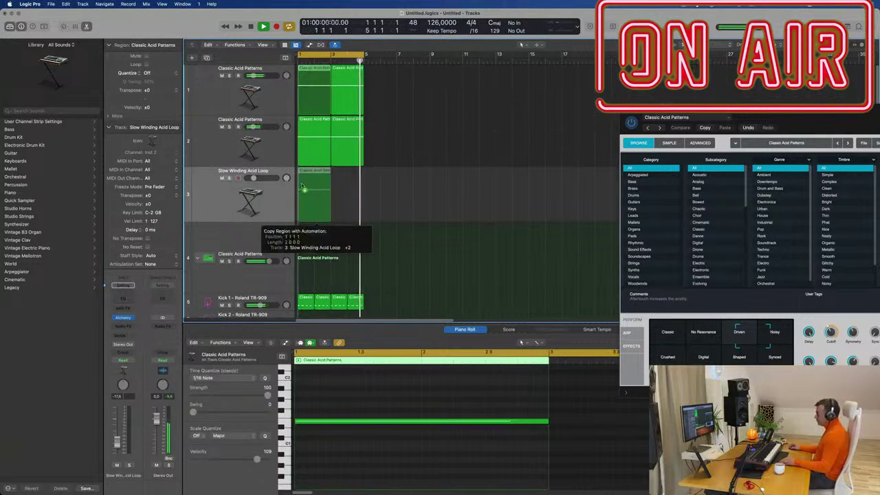
- Transpose the copied note on the Slow Winding Acid Loop track to a higher octave and repeat its region into bars 3 and 4
{"action": "key", "text": "space"}
{"action": "left_click_drag", "start_coordinate": [337, 403], "coordinate": [386, 476]}
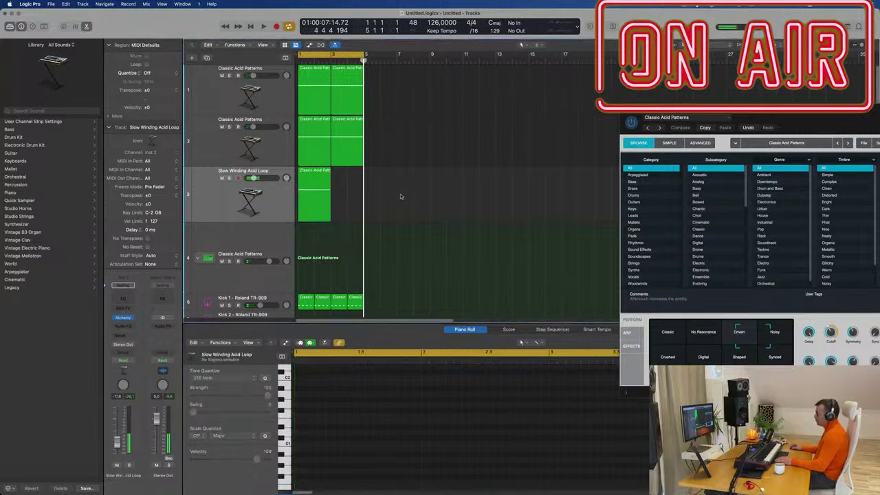
{"action": "key", "text": "super+r"}
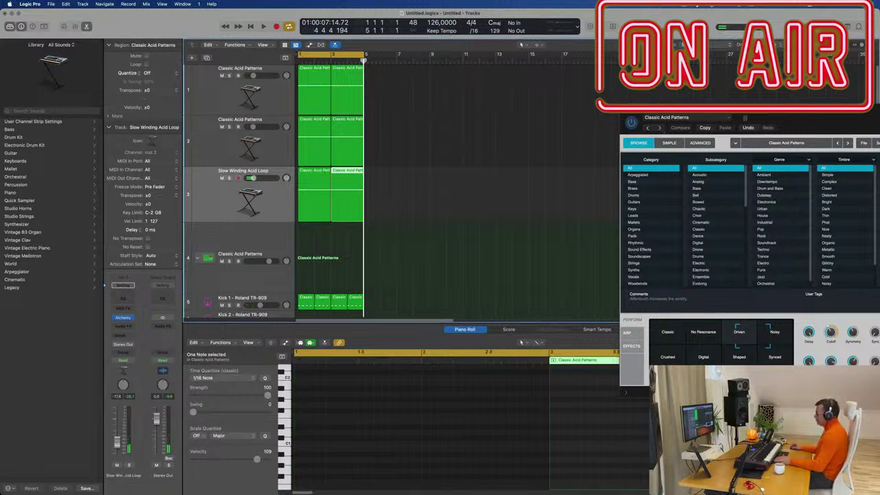
- Play the loop and open the Alchemy instrument of the Slow Winding Acid Loop track
{"action": "left_click_drag", "start_coordinate": [745, 118], "coordinate": [538, 107]}
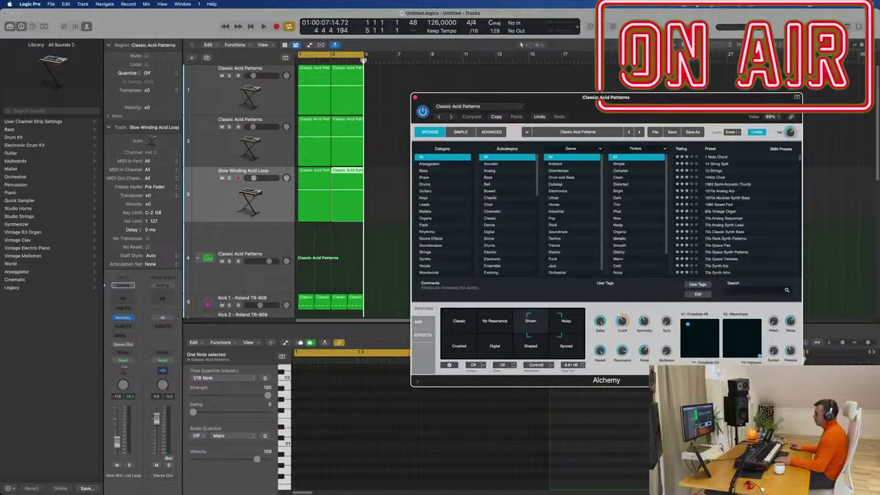
{"action": "key", "text": "space"}
{"action": "left_click", "coordinate": [278, 201]}
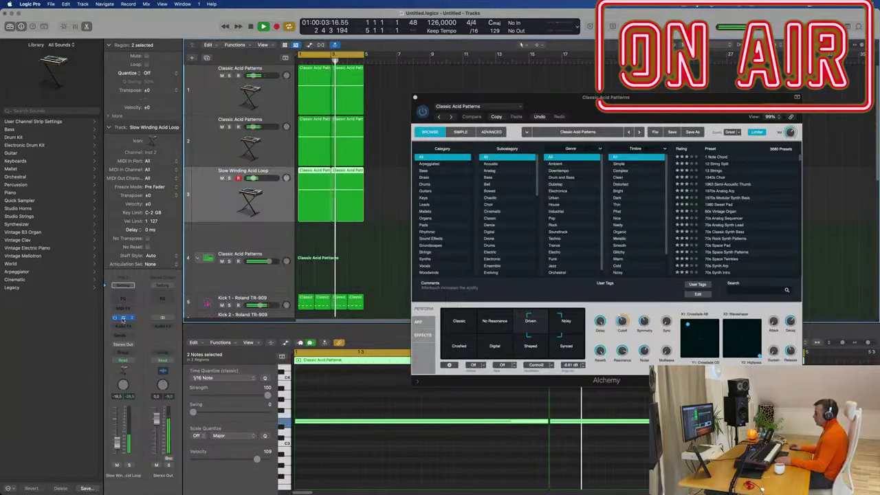
{"action": "left_click", "coordinate": [122, 318]}
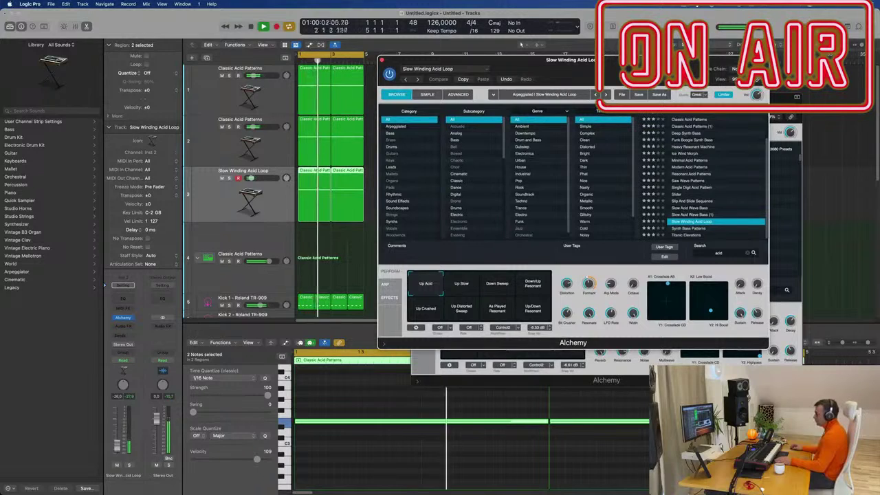
- Audition the Slow Winding Acid Loop snapshots in Alchemy, settle on a blend of Up Acid, Up Slow, Up Crushed and Up Distorted Sweep, and close it
{"action": "left_click", "coordinate": [497, 284]}
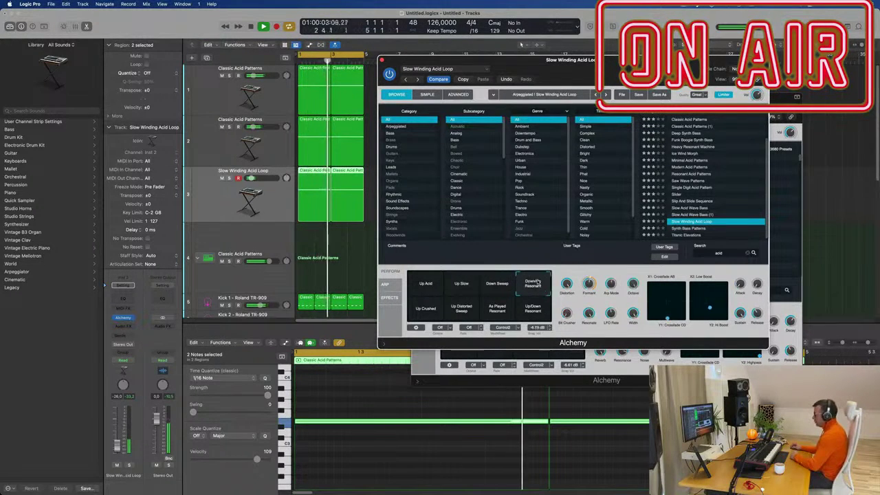
{"action": "left_click", "coordinate": [535, 307]}
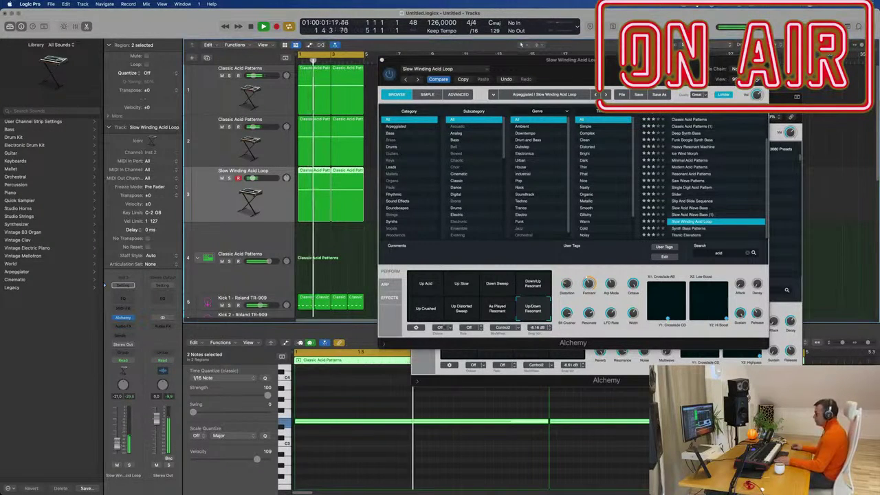
{"action": "left_click", "coordinate": [461, 309]}
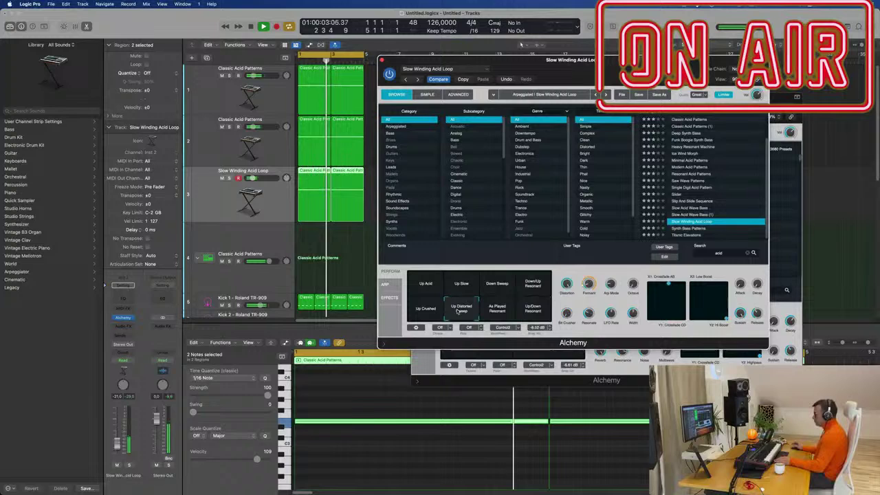
{"action": "left_click", "coordinate": [426, 311]}
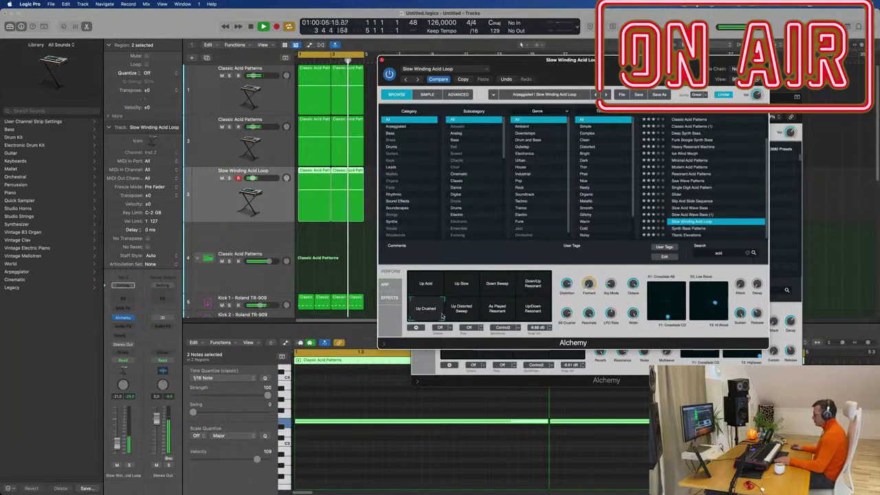
{"action": "left_click", "coordinate": [465, 315]}
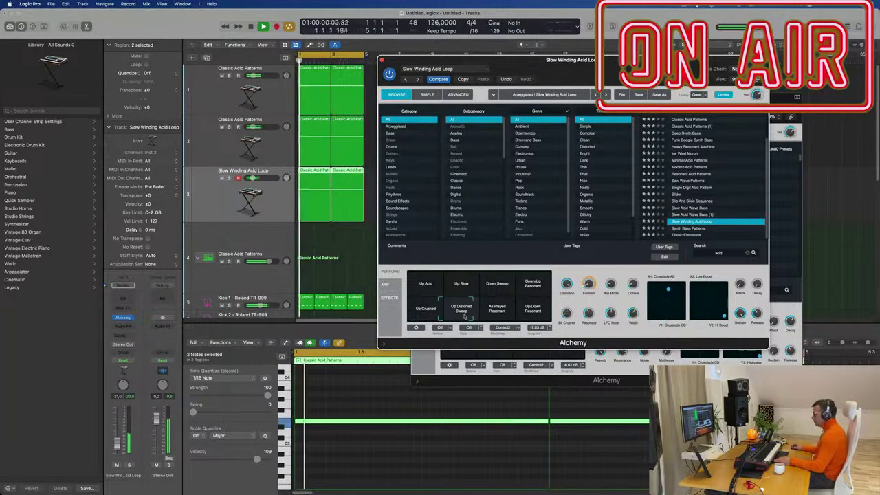
{"action": "left_click", "coordinate": [479, 291]}
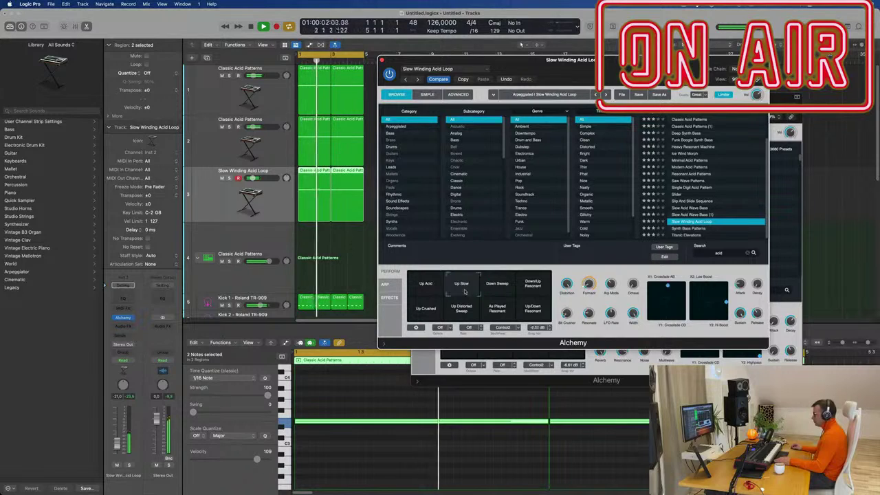
{"action": "mouse_move", "coordinate": [468, 290]}
{"action": "left_mouse_down"}
{"action": "mouse_move", "coordinate": [435, 291]}
{"action": "mouse_move", "coordinate": [469, 291]}
{"action": "mouse_move", "coordinate": [461, 299]}
{"action": "left_mouse_up"}
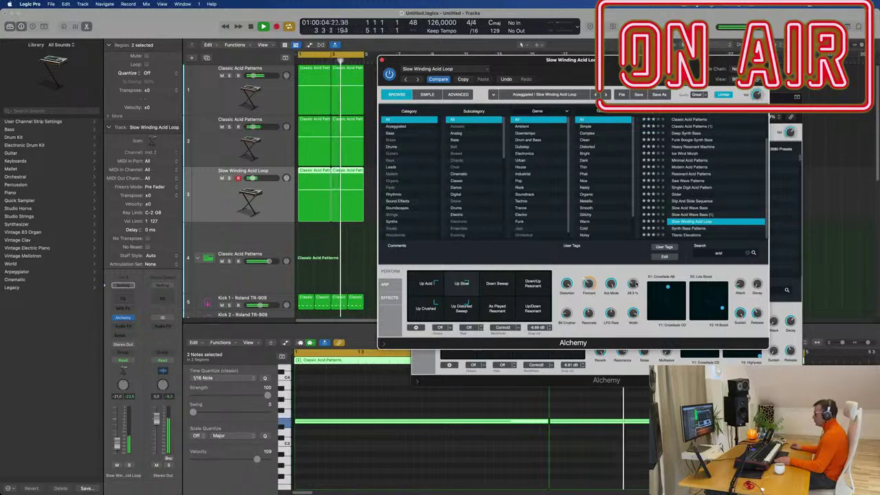
{"action": "left_click_drag", "start_coordinate": [581, 60], "coordinate": [564, 67]}
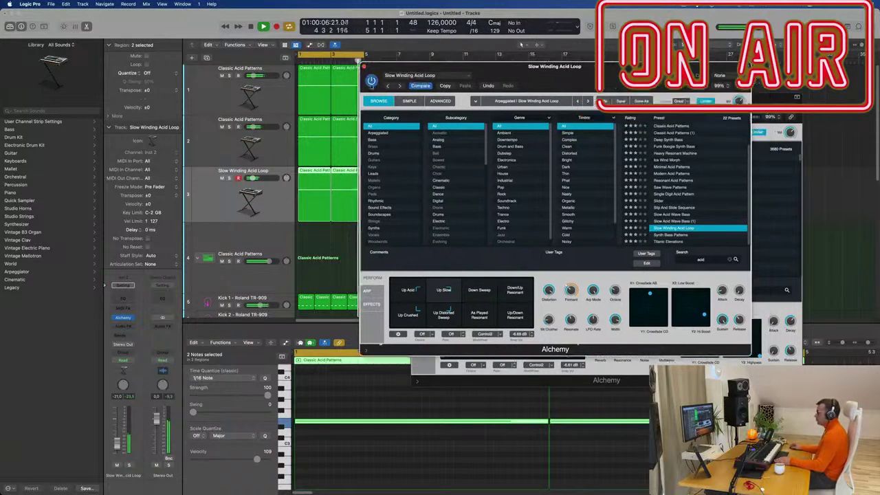
{"action": "left_click", "coordinate": [363, 66]}
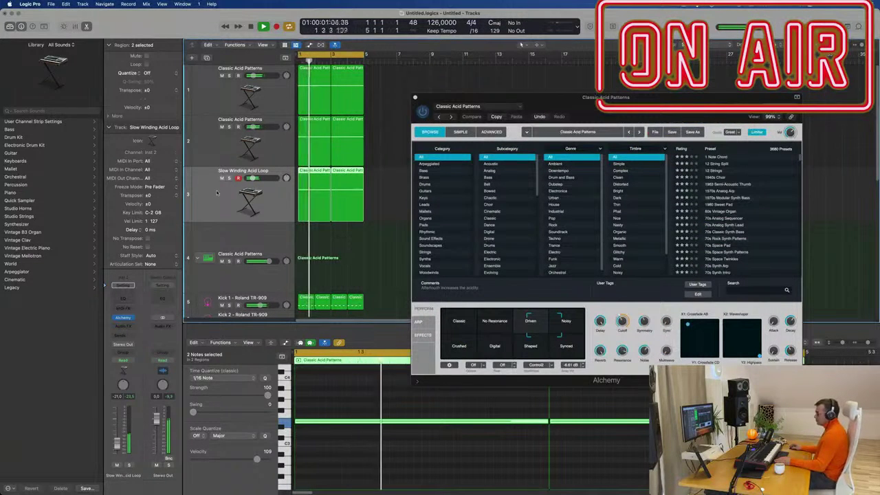
- Copy the Compressor and Tube EQ from a Classic Acid Patterns channel onto the Slow Winding Acid Loop channel, closing the remaining Alchemy window and the mixer
{"action": "key", "text": "x"}
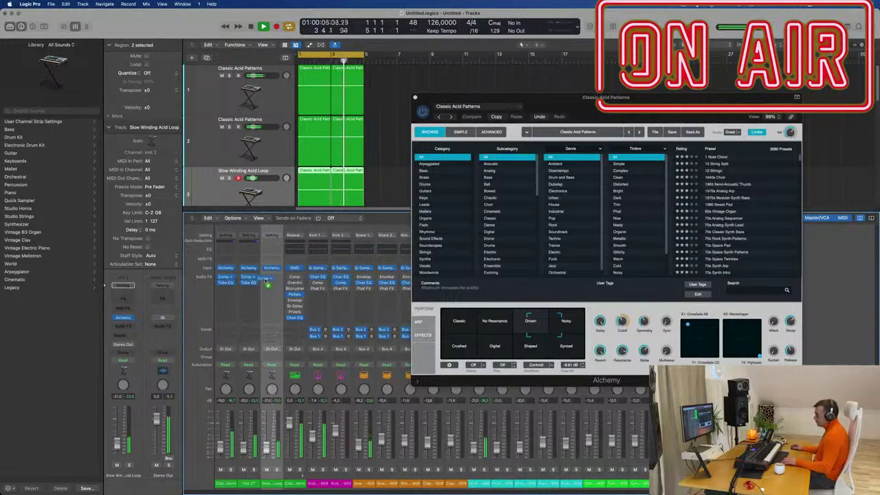
{"action": "left_click_drag", "start_coordinate": [269, 284], "coordinate": [267, 280]}
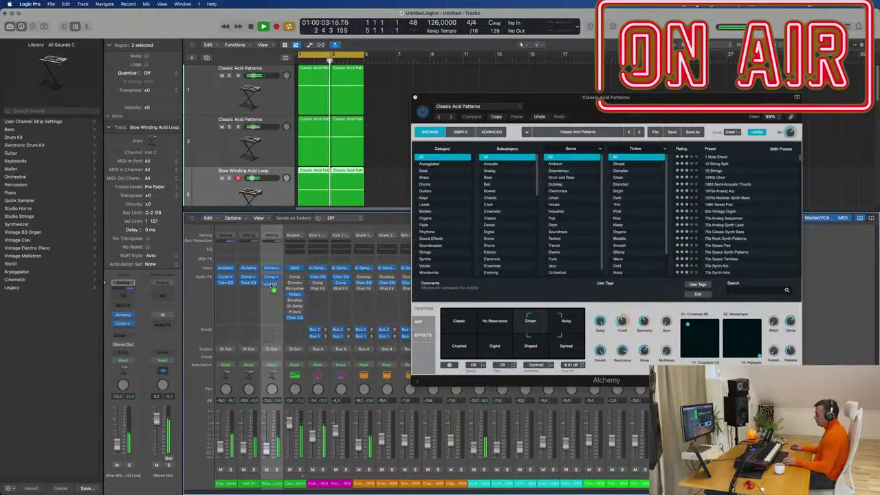
{"action": "left_click_drag", "start_coordinate": [273, 289], "coordinate": [272, 285]}
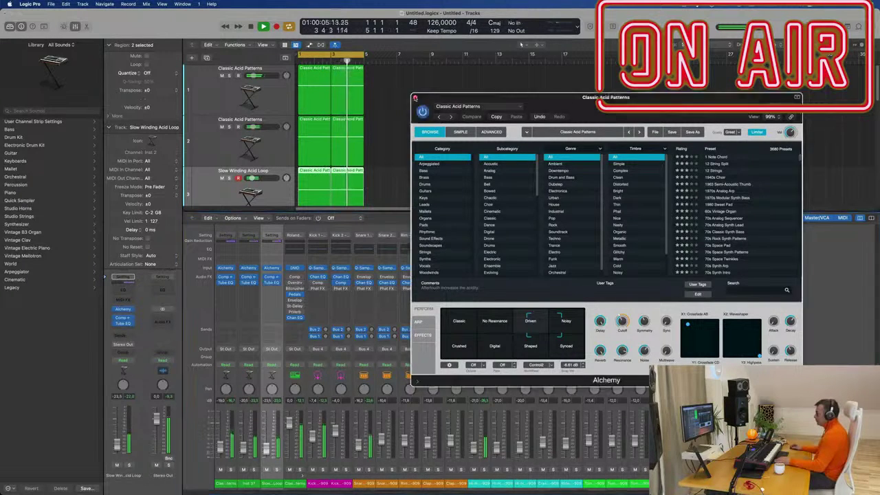
{"action": "left_click", "coordinate": [417, 98]}
{"action": "key", "text": "x"}
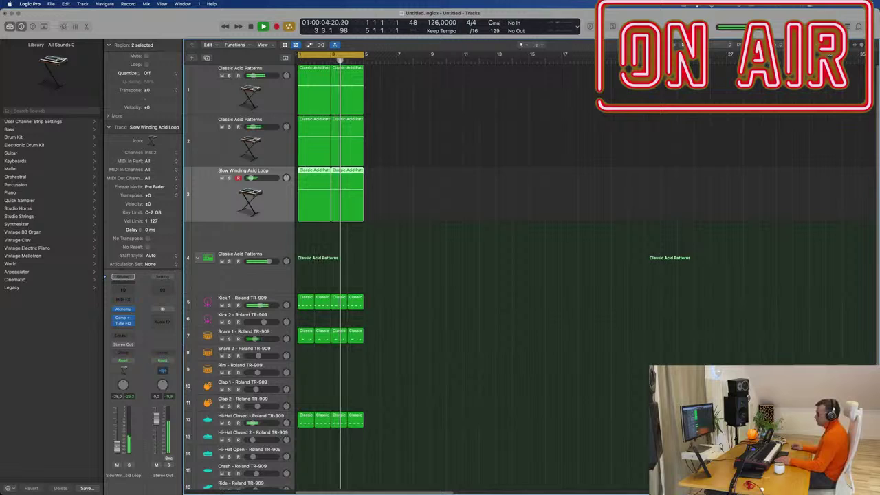
- Add a Channel EQ to the Slow Winding Acid Loop track and raise its low cut to roughly 1 kHz
{"action": "left_click", "coordinate": [124, 285]}
{"action": "left_click", "coordinate": [303, 134]}
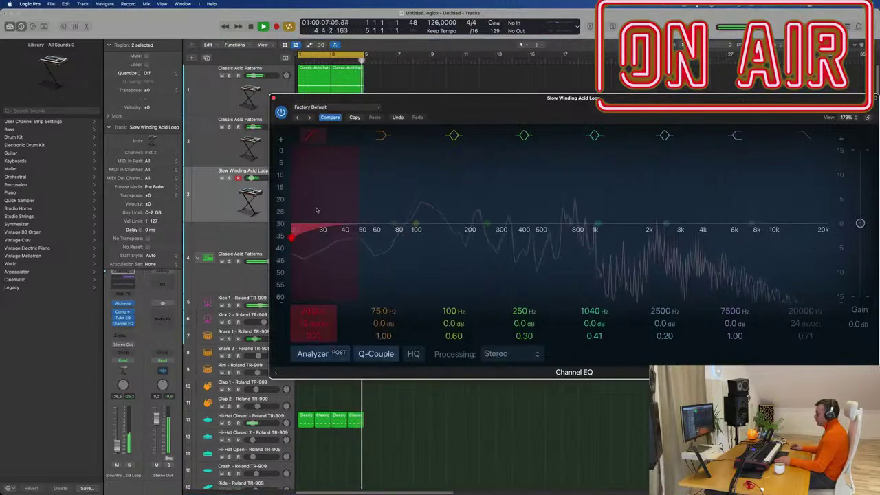
{"action": "left_click_drag", "start_coordinate": [320, 182], "coordinate": [612, 152]}
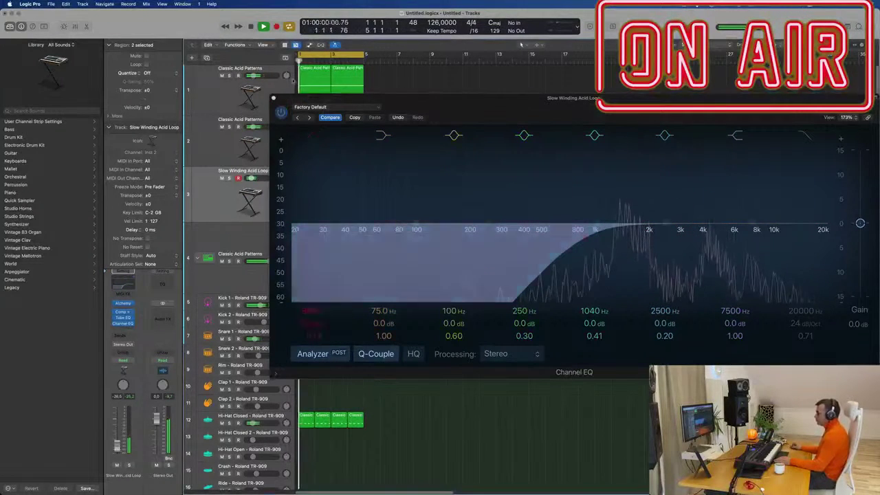
{"action": "key", "text": "super+w"}
- Repeat all synth and drum regions three times so the arrangement runs to bar 17
{"action": "left_click", "coordinate": [456, 148]}
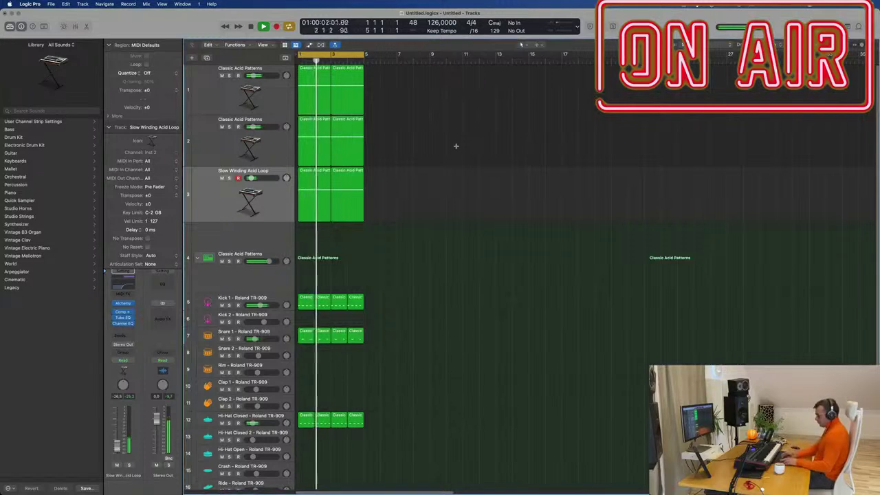
{"action": "key", "text": "super+a"}
{"action": "key", "text": "super+r"}
{"action": "key", "text": "super+r"}
{"action": "key", "text": "super+r"}
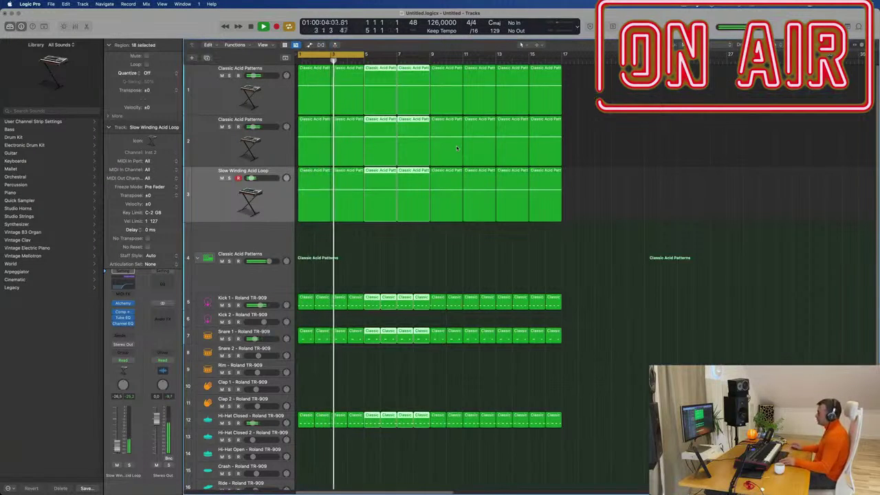
- Extend the cycle range to cover bars 1 to 17
{"action": "key", "text": "super+Left"}
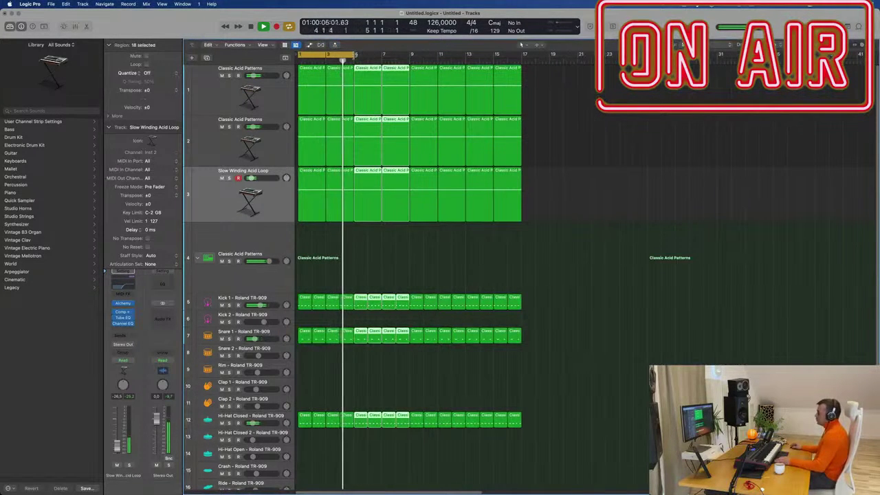
{"action": "left_click_drag", "start_coordinate": [356, 57], "coordinate": [526, 67]}
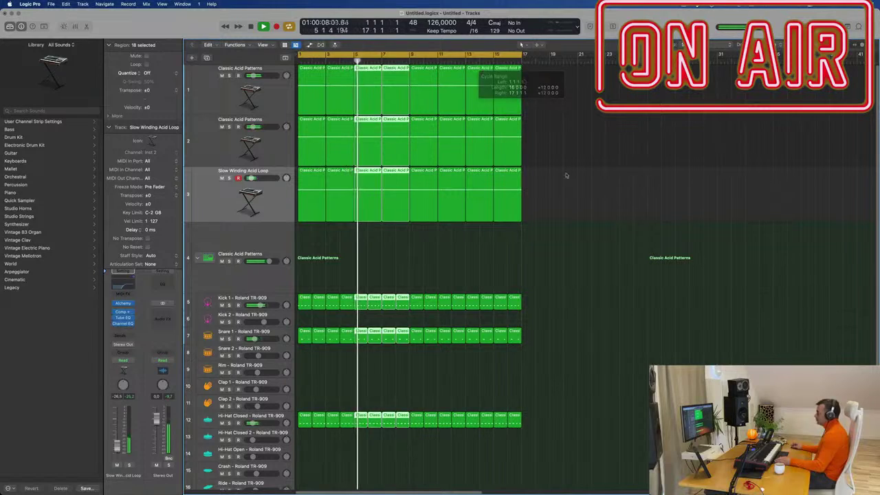
{"action": "left_click", "coordinate": [528, 159]}
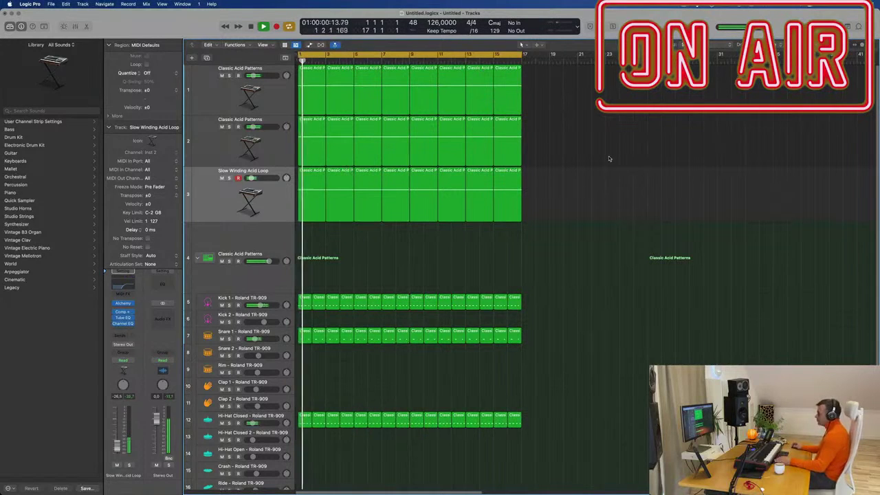
- Mute the Slow Winding Acid Loop track, replay from bar 1, and select the second Classic Acid Patterns track
{"action": "left_click", "coordinate": [284, 104]}
{"action": "left_click", "coordinate": [221, 179]}
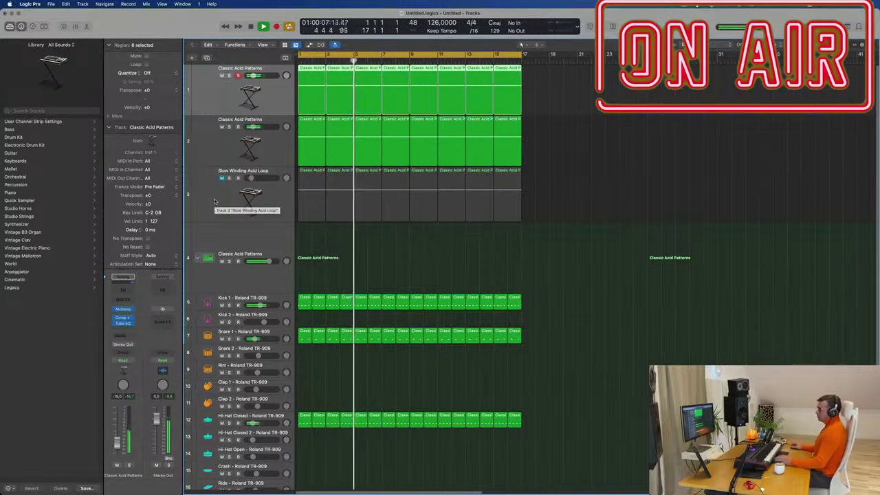
{"action": "left_click", "coordinate": [210, 203]}
{"action": "key", "text": "Return"}
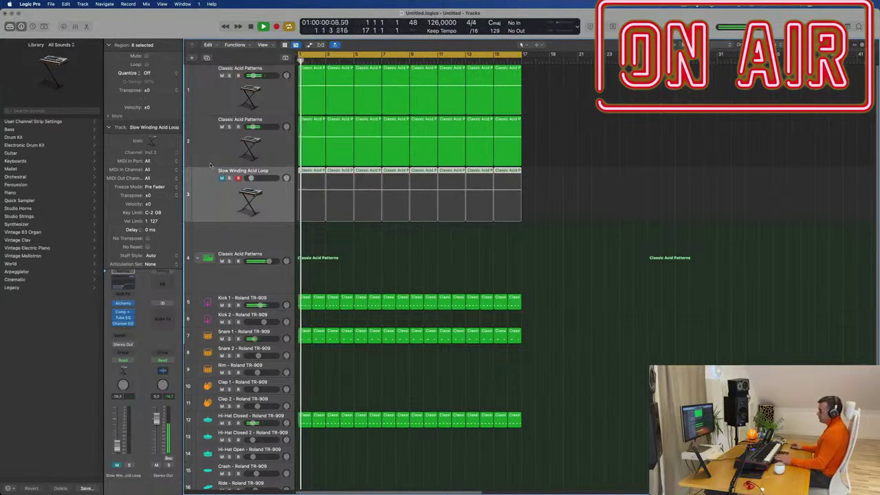
{"action": "left_click", "coordinate": [214, 157]}
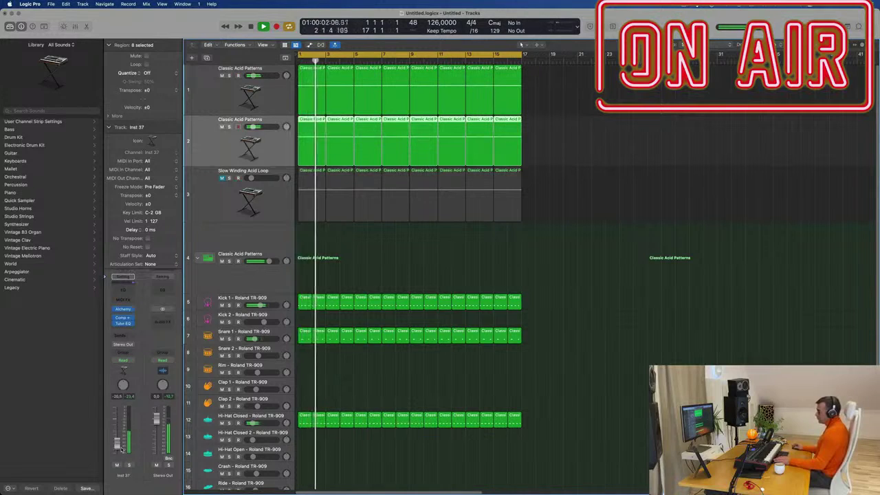
- Copy the first Hi-Hat Closed region onto the Conga track at bar 1 and play from the start
{"action": "scroll", "coordinate": [363, 389], "scroll_direction": "down", "scroll_amount": 1}
{"action": "scroll", "coordinate": [363, 389], "scroll_direction": "down", "scroll_amount": 5}
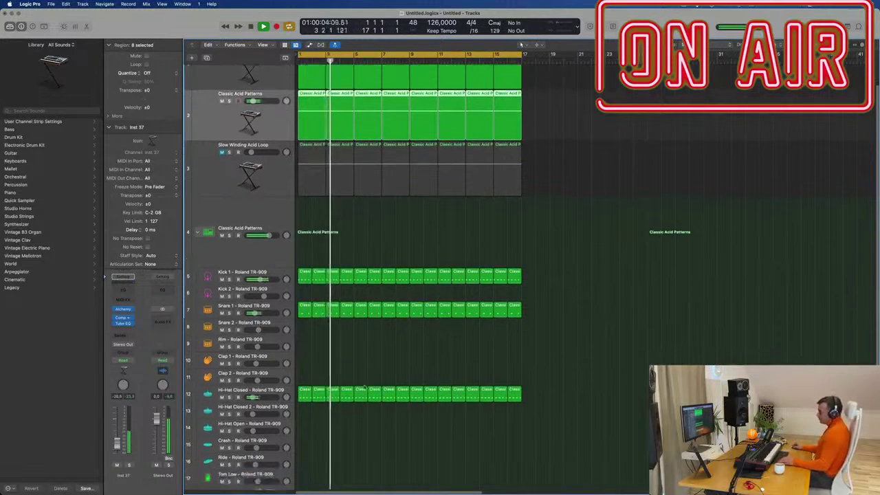
{"action": "scroll", "coordinate": [347, 381], "scroll_direction": "down", "scroll_amount": 1}
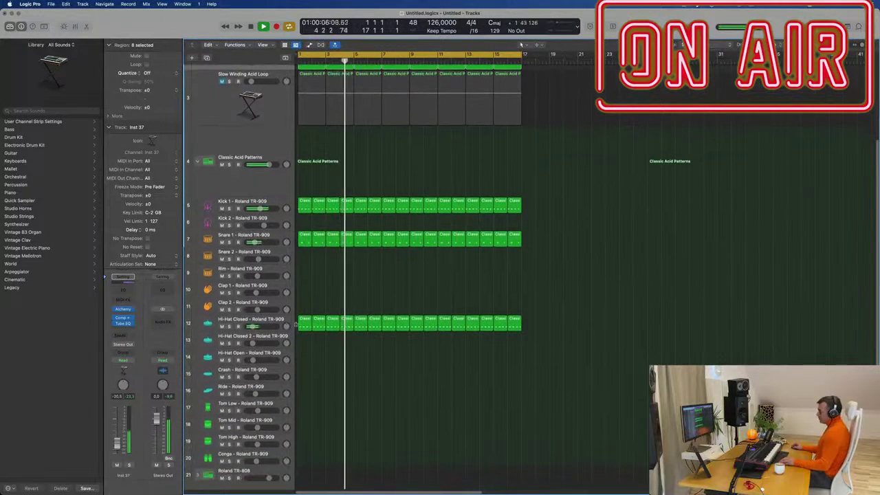
{"action": "left_click", "coordinate": [304, 318]}
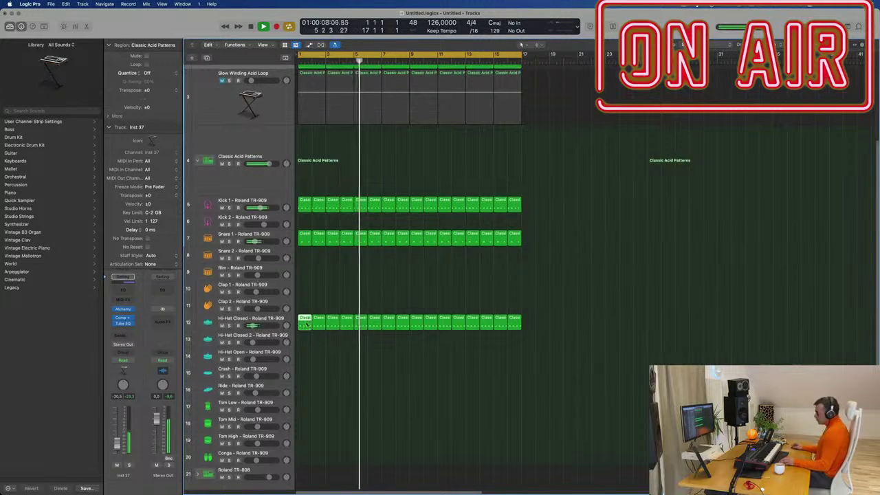
{"action": "left_click_drag", "start_coordinate": [304, 319], "coordinate": [305, 465]}
{"action": "key", "text": "Return"}
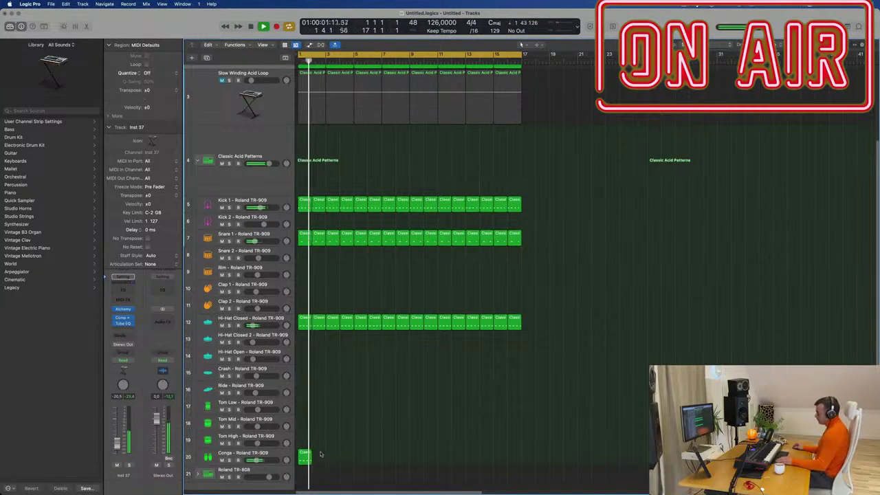
- In the Conga region's piano roll, delete the second note, move the last note a sixteenth earlier, and play the result
{"action": "double_click", "coordinate": [305, 456]}
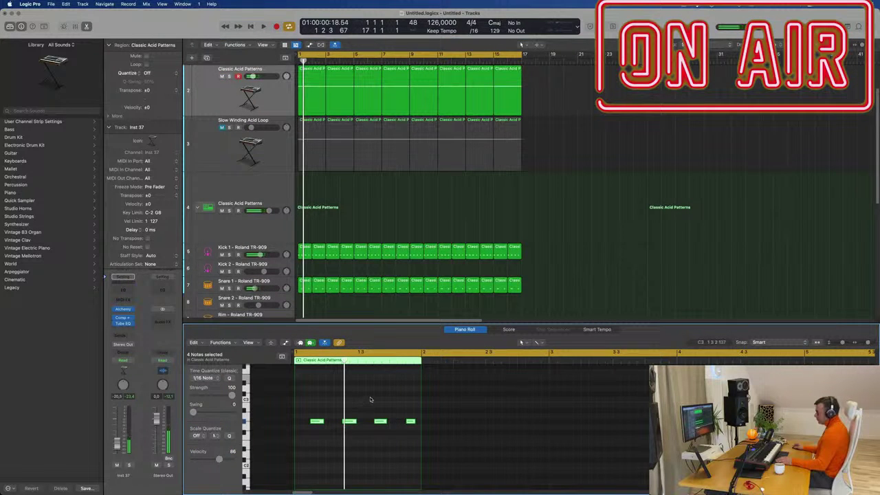
{"action": "left_click_drag", "start_coordinate": [370, 399], "coordinate": [337, 442]}
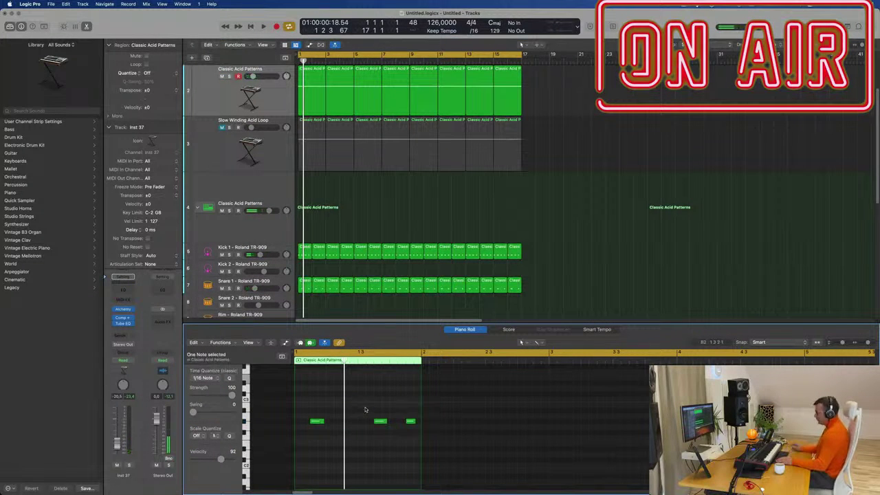
{"action": "key", "text": "super+a"}
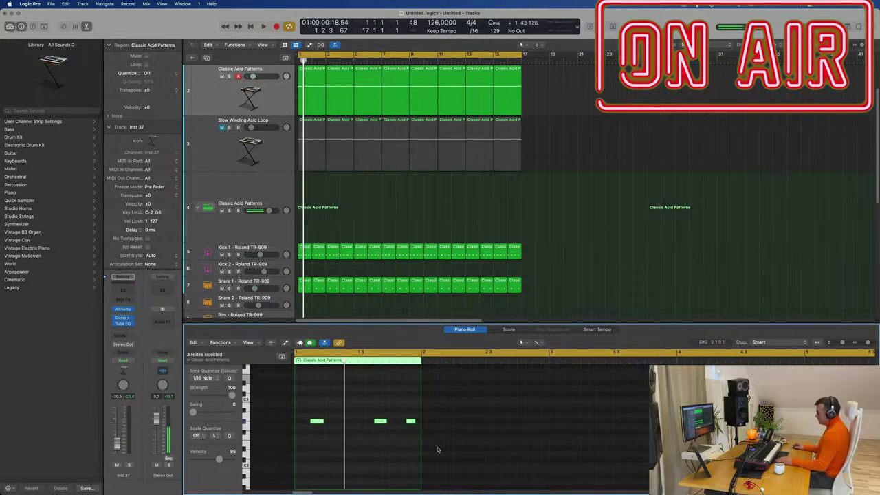
{"action": "key", "text": "space"}
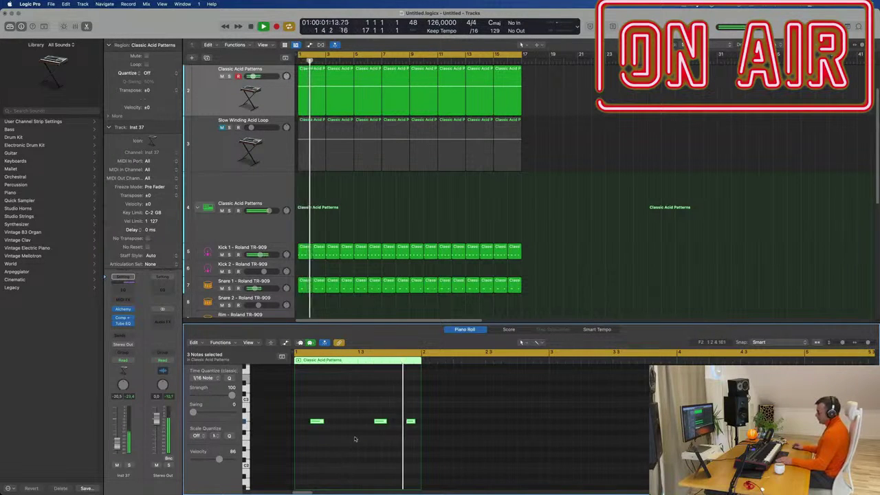
{"action": "key", "text": "space"}
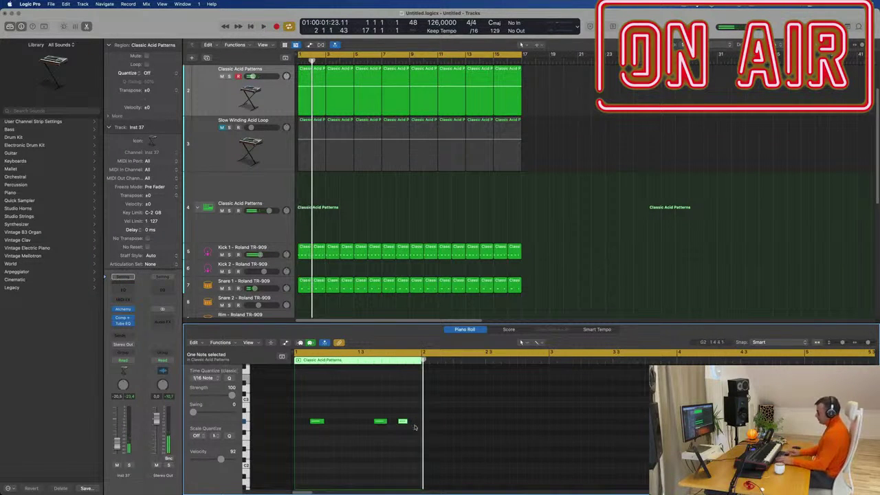
{"action": "key", "text": "space"}
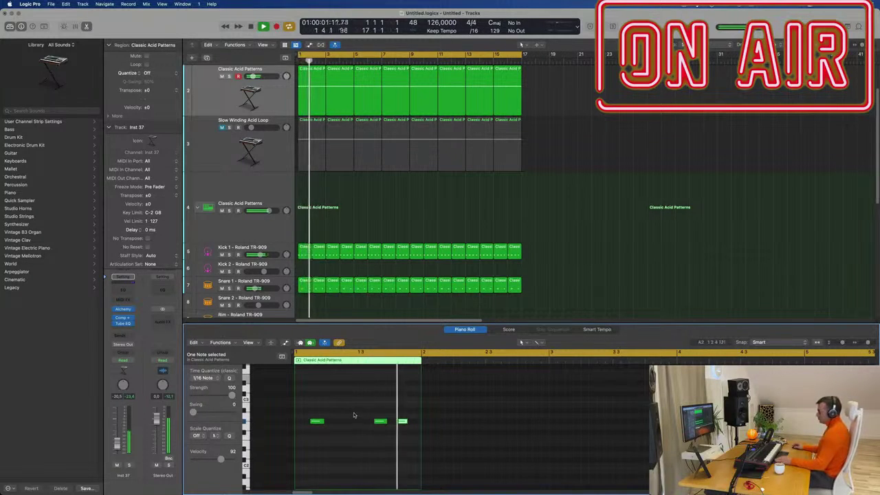
- Repeat the one-bar Conga region along its track until it fills bars 1 to 16
{"action": "scroll", "coordinate": [331, 297], "scroll_direction": "down", "scroll_amount": 2}
{"action": "left_click", "coordinate": [331, 297]}
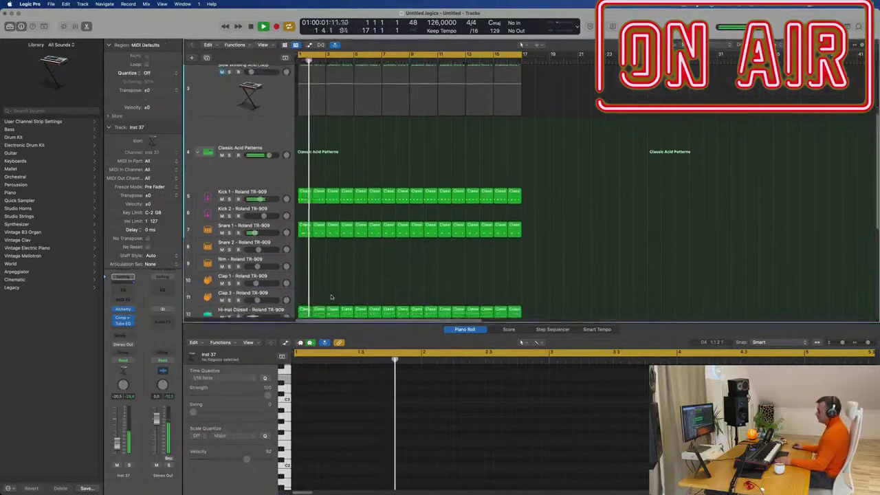
{"action": "scroll", "coordinate": [331, 297], "scroll_direction": "down", "scroll_amount": 5}
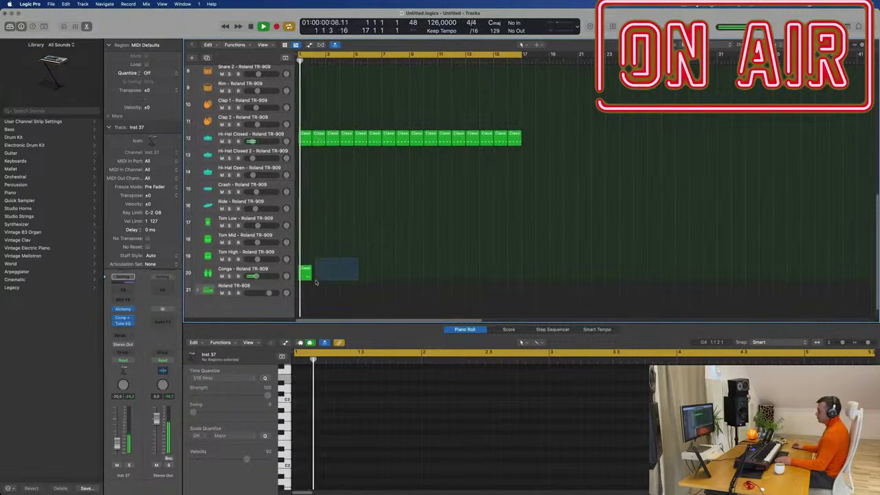
{"action": "left_click", "coordinate": [305, 274]}
{"action": "key", "text": "super+r"}
{"action": "key", "text": "super+r"}
{"action": "key", "text": "super+r"}
{"action": "key", "text": "super+r"}
{"action": "key", "text": "super+r"}
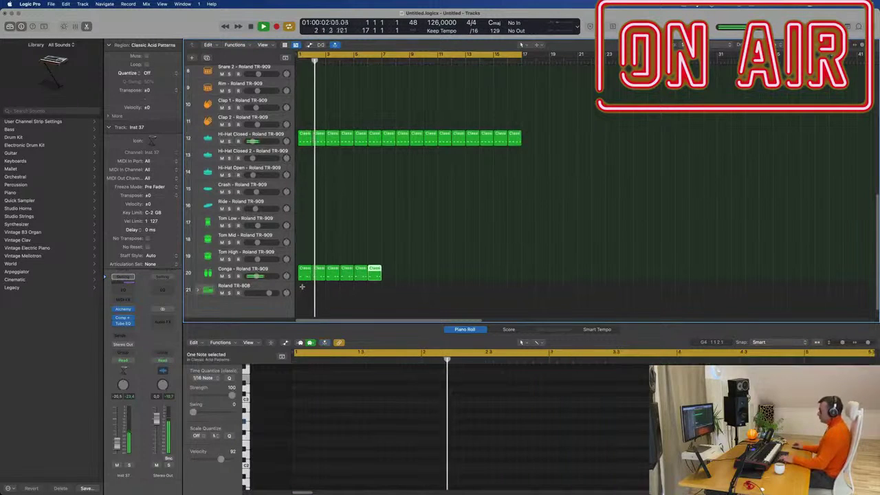
{"action": "key", "text": "super+r"}
{"action": "key", "text": "super+r"}
{"action": "key", "text": "super+r"}
{"action": "key", "text": "super+r"}
{"action": "key", "text": "super+r"}
{"action": "key", "text": "super+r"}
{"action": "key", "text": "super+r"}
{"action": "key", "text": "super+r"}
{"action": "key", "text": "super+r"}
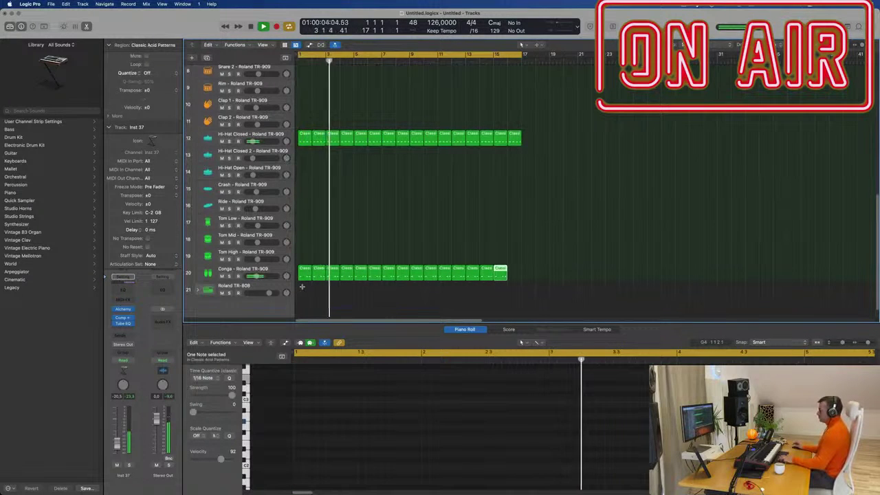
{"action": "key", "text": "super+r"}
- Select all notes in the 16 Conga regions, transpose them up and down by octaves to compare, and replay from bar 1
{"action": "left_click", "coordinate": [305, 272]}
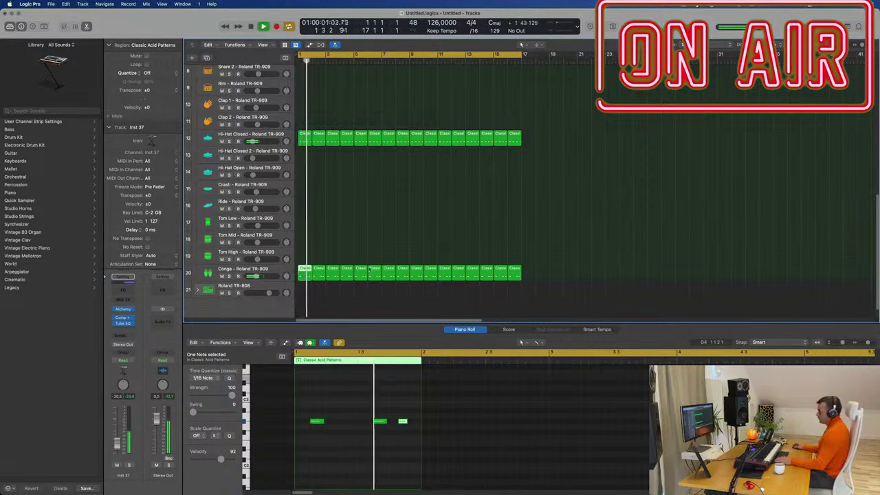
{"action": "left_click_drag", "start_coordinate": [573, 262], "coordinate": [296, 273]}
{"action": "left_click", "coordinate": [356, 397]}
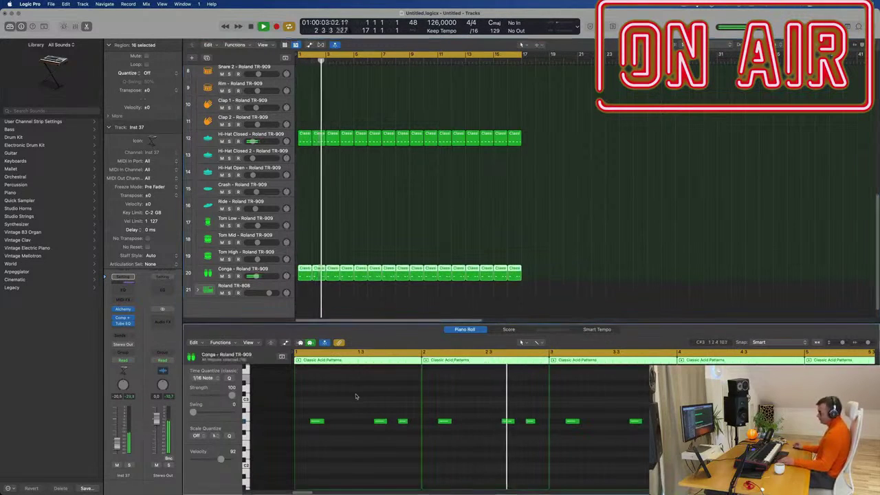
{"action": "key", "text": "super+a"}
{"action": "key", "text": "alt+shift+Up"}
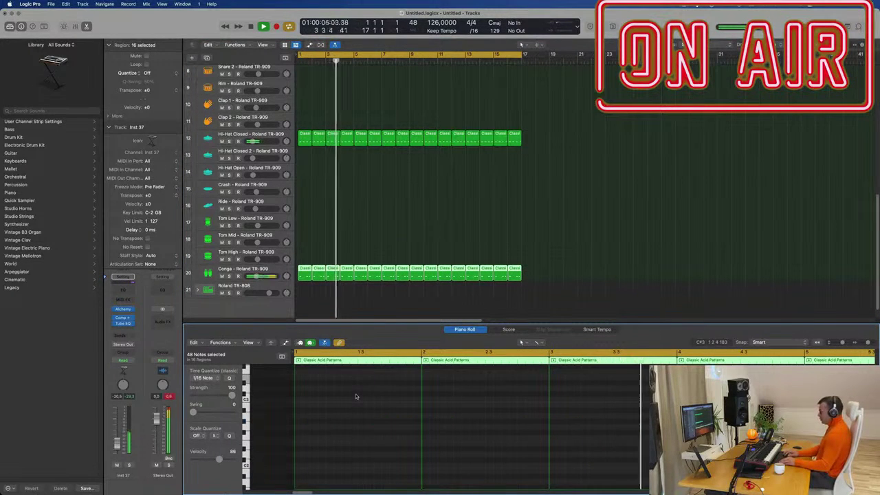
{"action": "key", "text": "alt+shift+Down"}
{"action": "key", "text": "alt+shift+Down"}
{"action": "key", "text": "alt+shift+Down"}
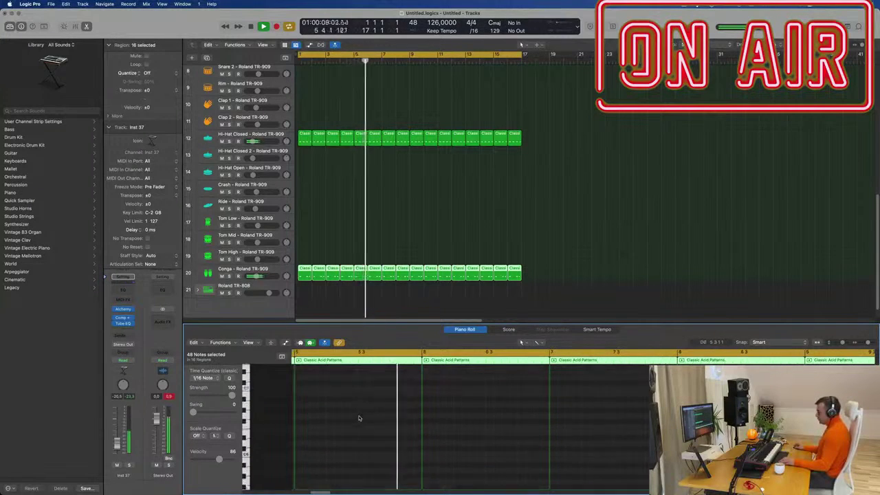
{"action": "key", "text": "alt+shift+Up"}
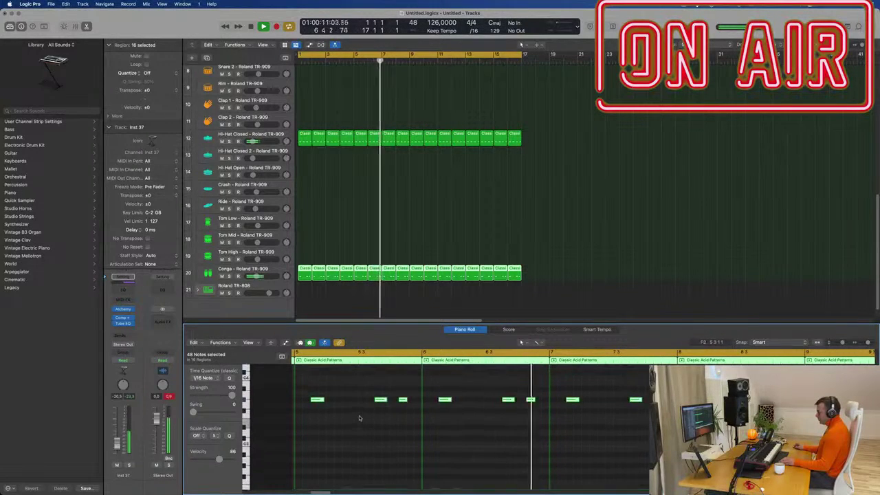
{"action": "key", "text": "alt+shift+Down"}
{"action": "key", "text": "alt+shift+Down"}
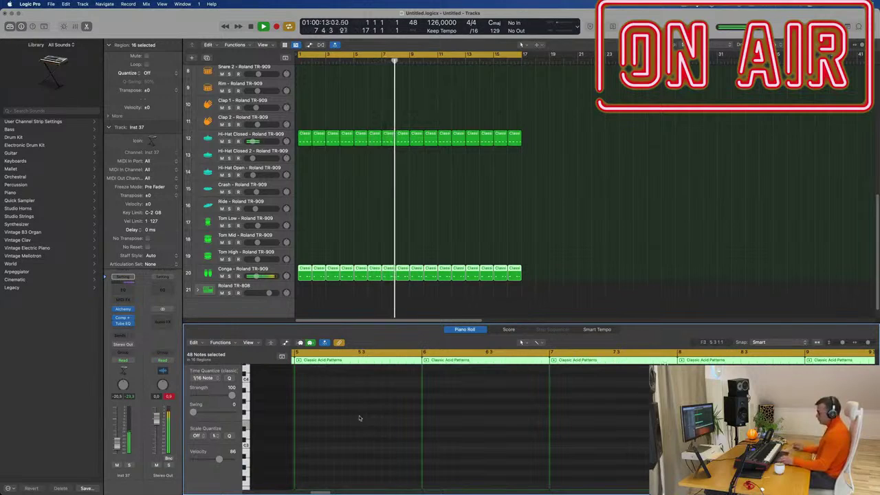
{"action": "key", "text": "alt+shift+Up"}
{"action": "key", "text": "Return"}
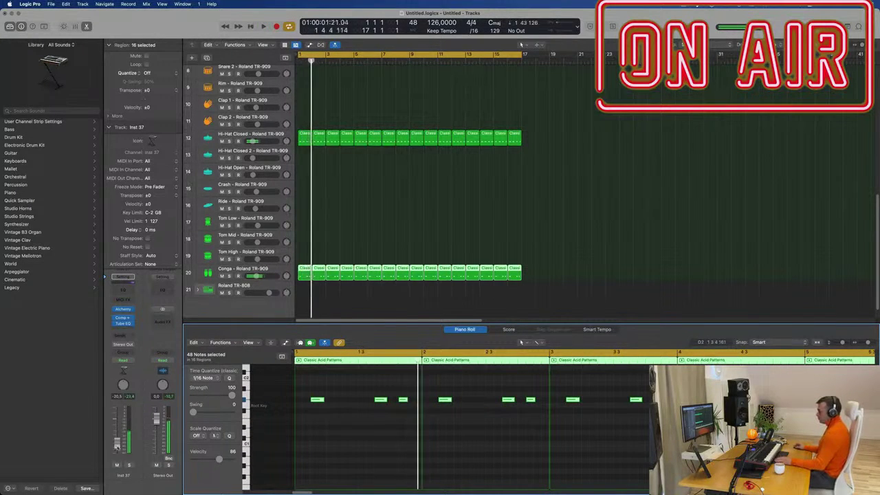
{"action": "key", "text": "Return"}
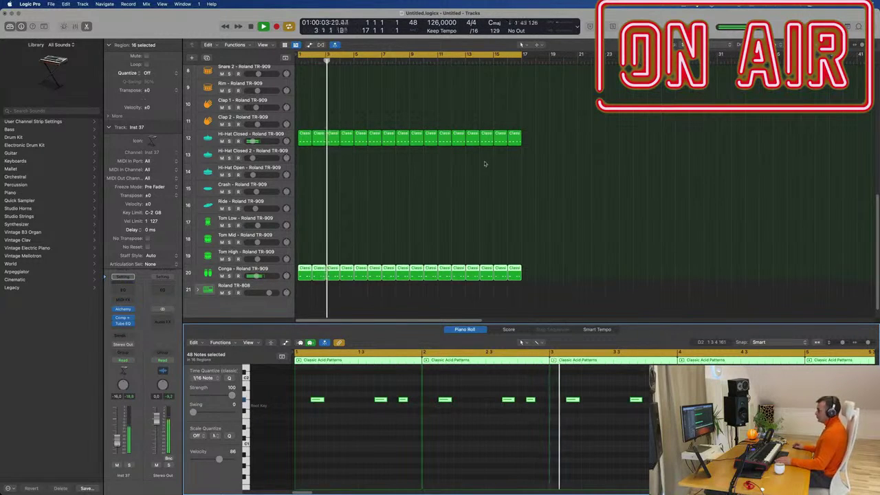
- Select the second Classic Acid Patterns track and set its volume to -20 dB
{"action": "scroll", "coordinate": [410, 186], "scroll_direction": "up", "scroll_amount": 4}
{"action": "scroll", "coordinate": [409, 186], "scroll_direction": "up", "scroll_amount": 8}
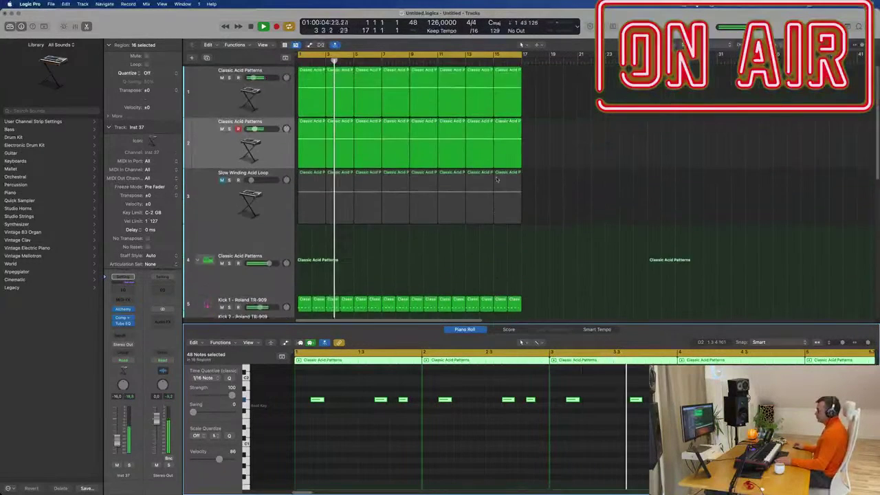
{"action": "left_click", "coordinate": [219, 105]}
{"action": "key", "text": "super+Left"}
{"action": "left_click", "coordinate": [200, 150]}
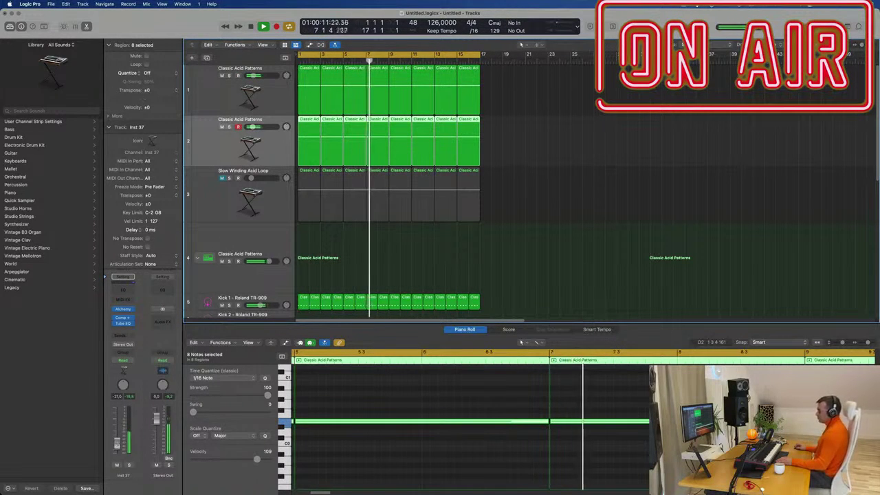
{"action": "key", "text": "super+Left"}
{"action": "key", "text": "super+Left"}
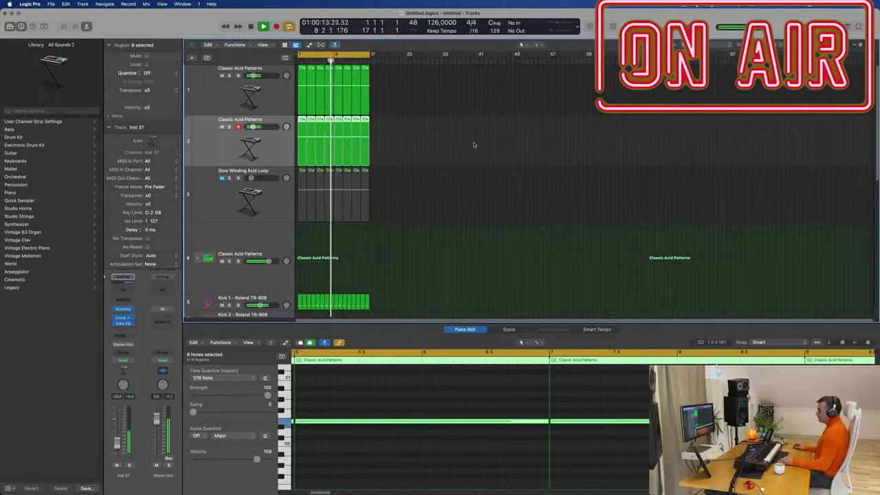
- Copy the first Snare 1 region onto the Clap 1 track at bar 1, delete its second note and move the remaining note one beat later
{"action": "scroll", "coordinate": [473, 145], "scroll_direction": "down", "scroll_amount": 5}
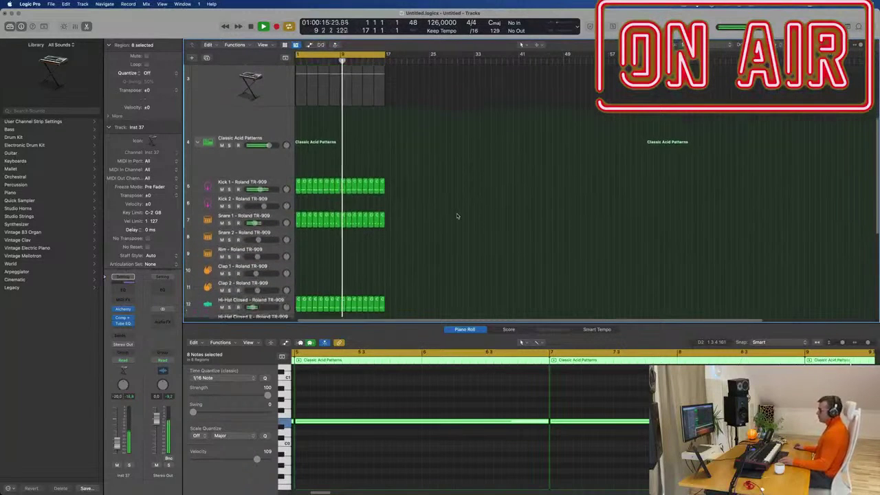
{"action": "scroll", "coordinate": [457, 216], "scroll_direction": "down", "scroll_amount": 4}
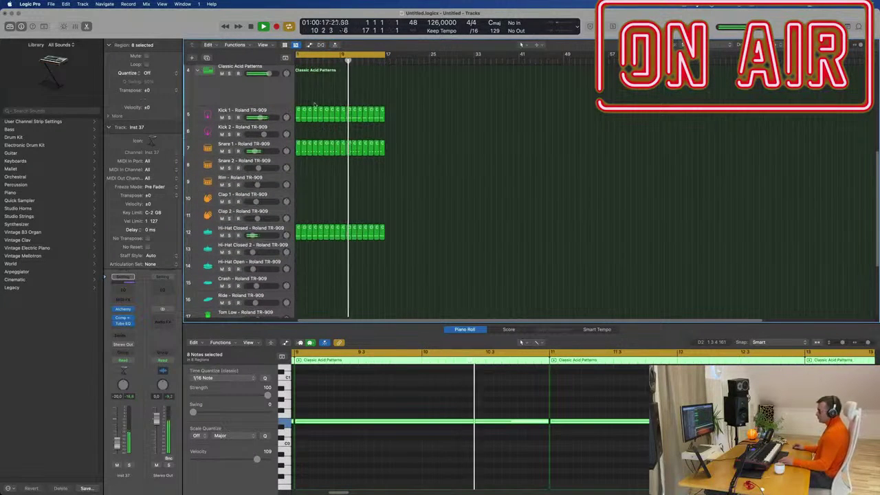
{"action": "left_click", "coordinate": [298, 147]}
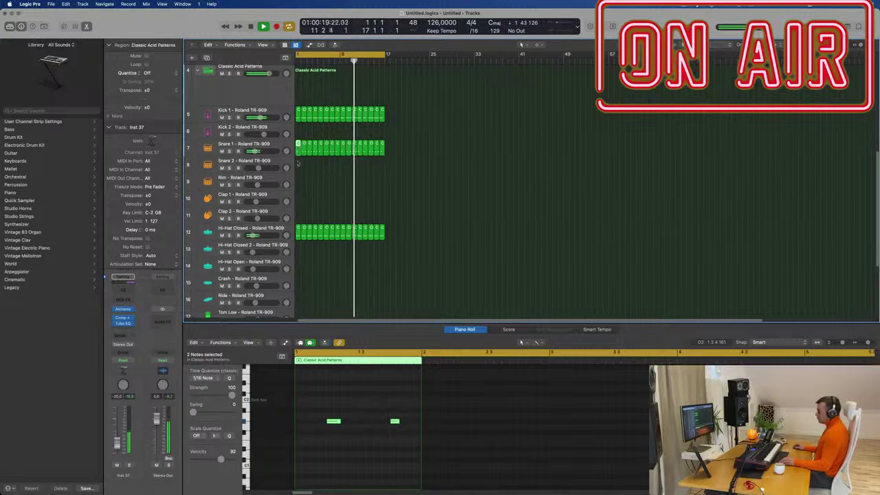
{"action": "left_click_drag", "start_coordinate": [299, 148], "coordinate": [300, 198]}
{"action": "left_click_drag", "start_coordinate": [380, 393], "coordinate": [401, 439]}
{"action": "left_click_drag", "start_coordinate": [334, 422], "coordinate": [366, 421]}
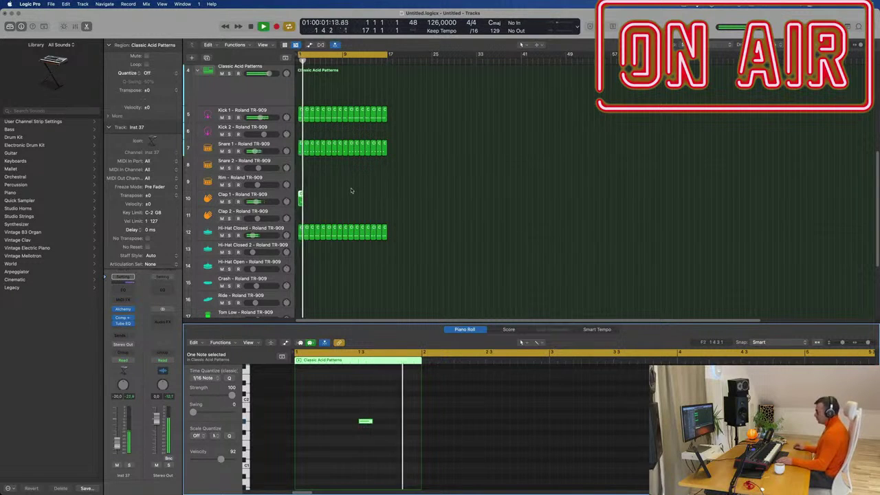
- Select the Clap 1 track and adjust its Bus 1 delay send during playback
{"action": "left_click", "coordinate": [351, 191]}
{"action": "left_click", "coordinate": [301, 198]}
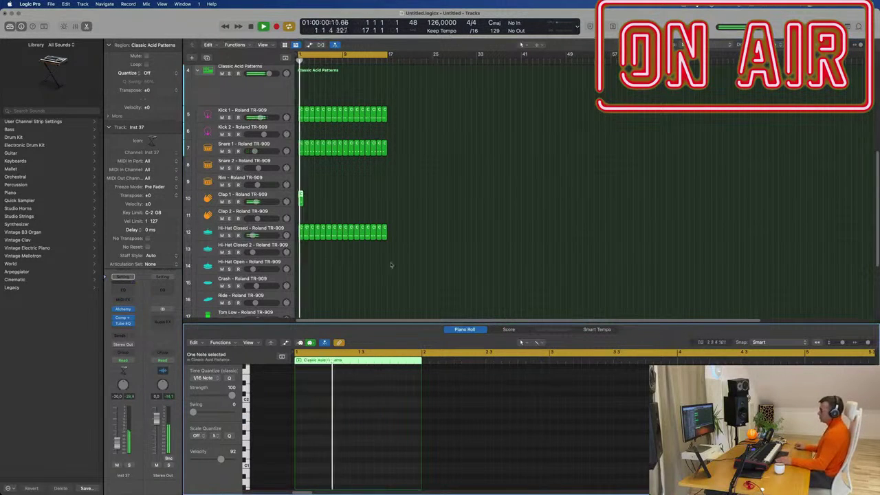
{"action": "left_click", "coordinate": [272, 198]}
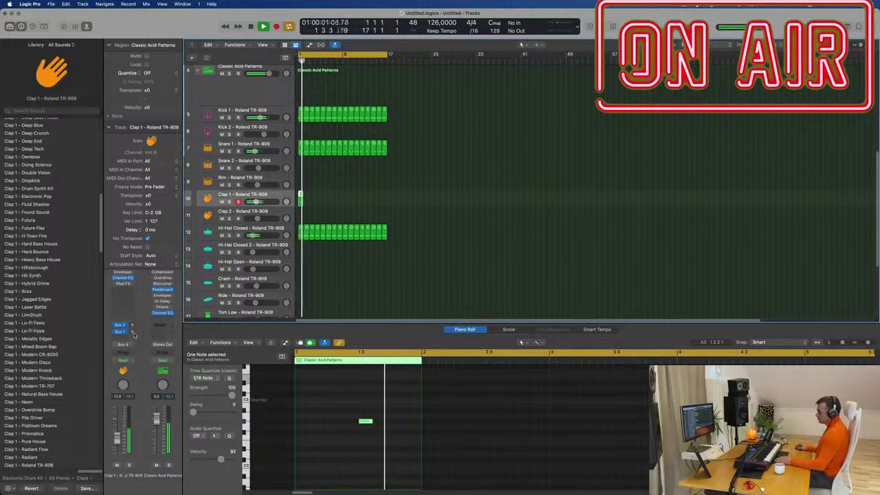
{"action": "left_click", "coordinate": [132, 333]}
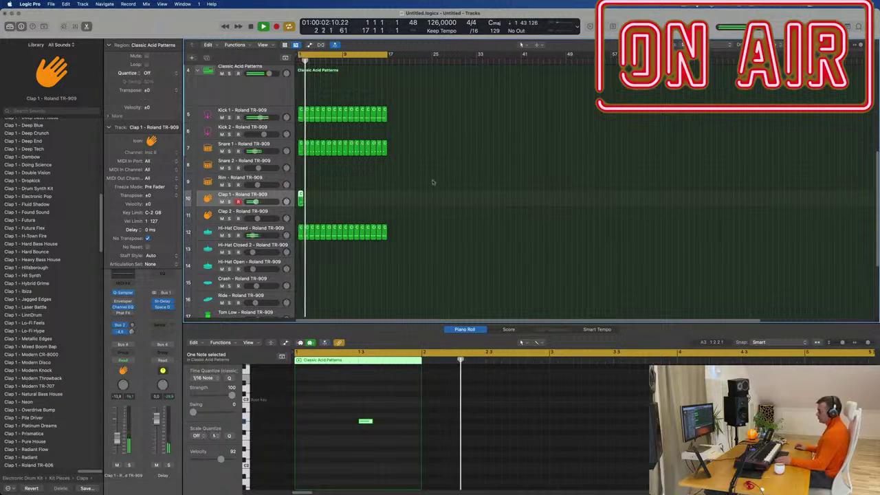
- Repeat the one-bar Clap 1 region along its track until it fills bars 1 to 16
{"action": "left_click_drag", "start_coordinate": [373, 191], "coordinate": [299, 209]}
{"action": "key", "text": "Return"}
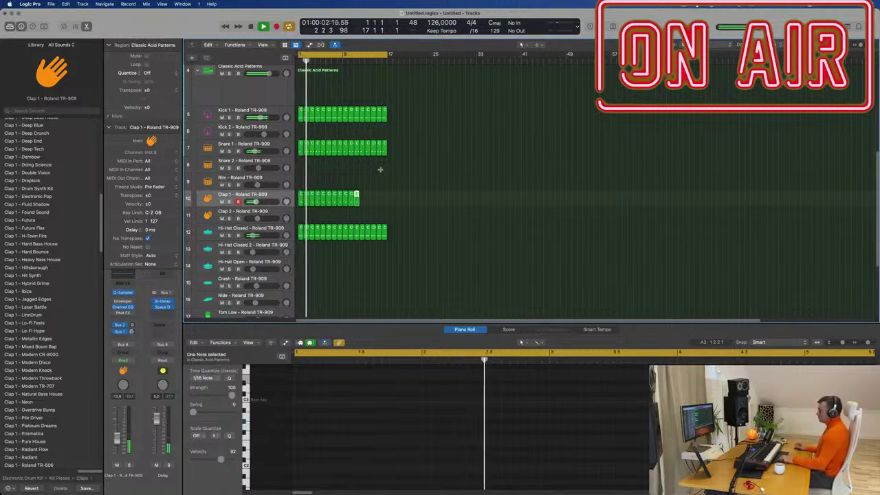
{"action": "scroll", "coordinate": [429, 172], "scroll_direction": "up", "scroll_amount": 6}
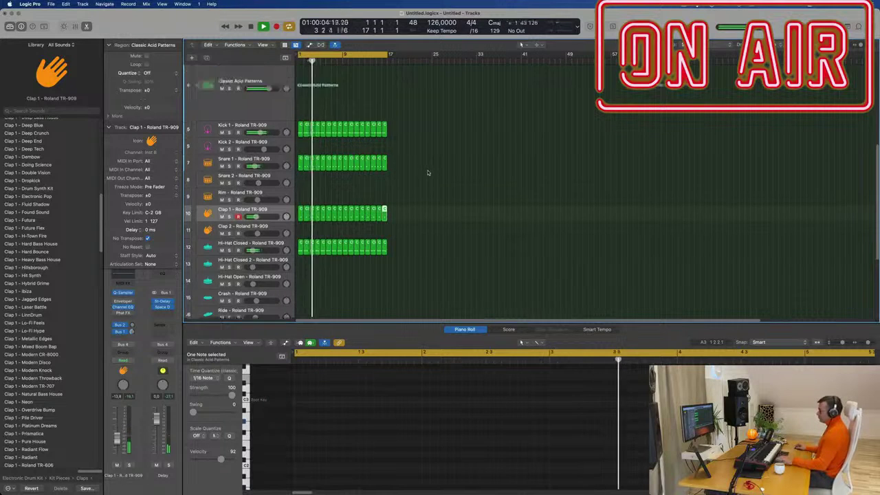
- Select the first Classic Acid Patterns track, open its Alchemy instrument and move the plug-in window clear of the regions
{"action": "key", "text": "super+Right"}
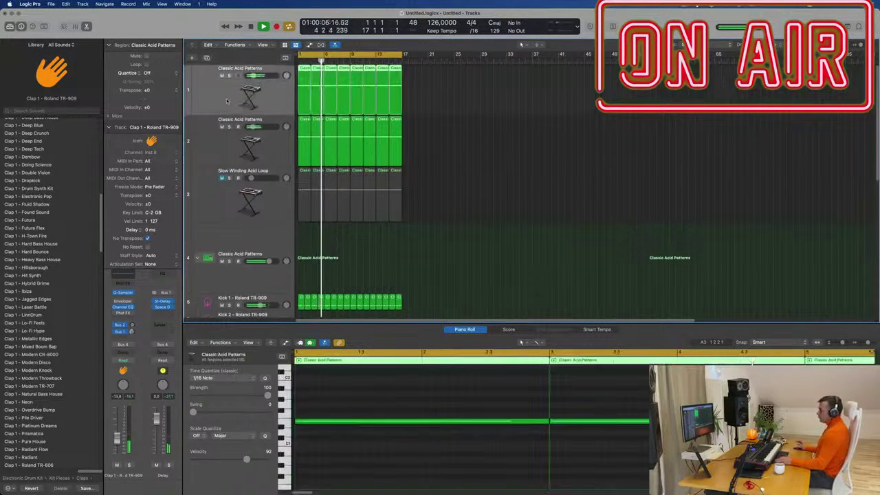
{"action": "left_click", "coordinate": [238, 101]}
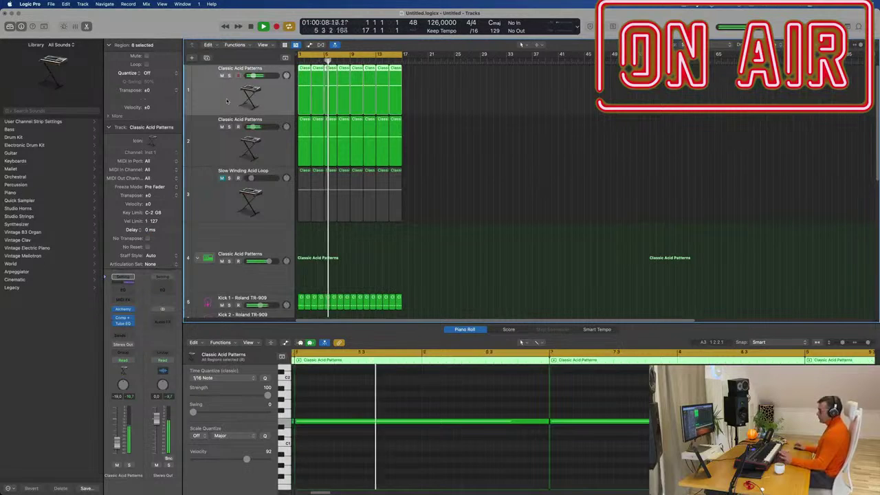
{"action": "left_click", "coordinate": [122, 311]}
{"action": "left_click_drag", "start_coordinate": [651, 100], "coordinate": [580, 96]}
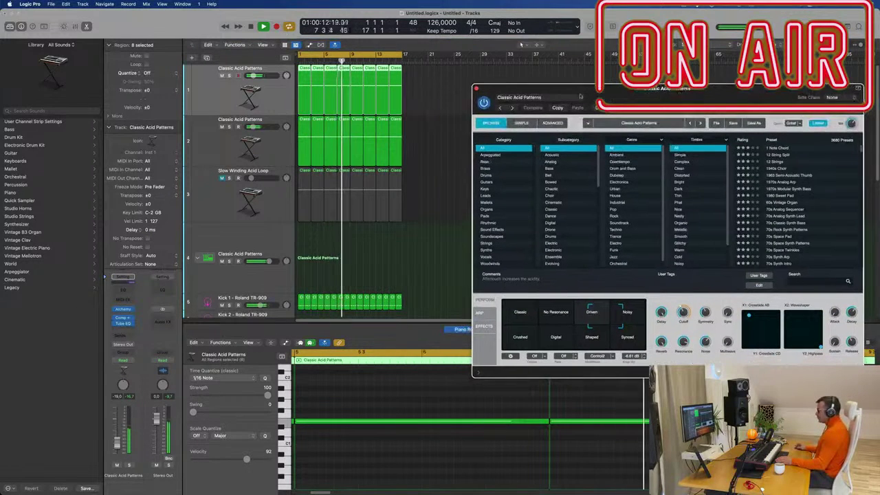
- Repeat all regions of the arrangement once so they run up to bar 33
{"action": "left_click", "coordinate": [208, 95]}
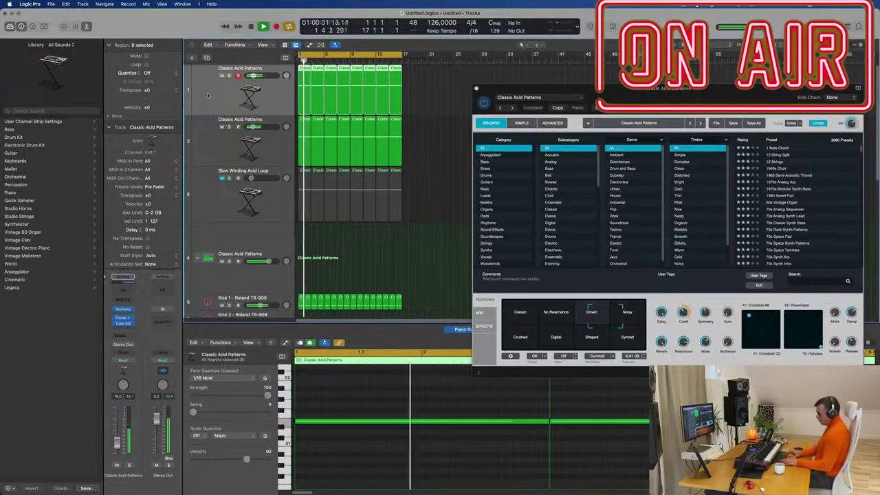
{"action": "key", "text": "super+r"}
{"action": "key", "text": "super+Left"}
{"action": "key", "text": "super+Left"}
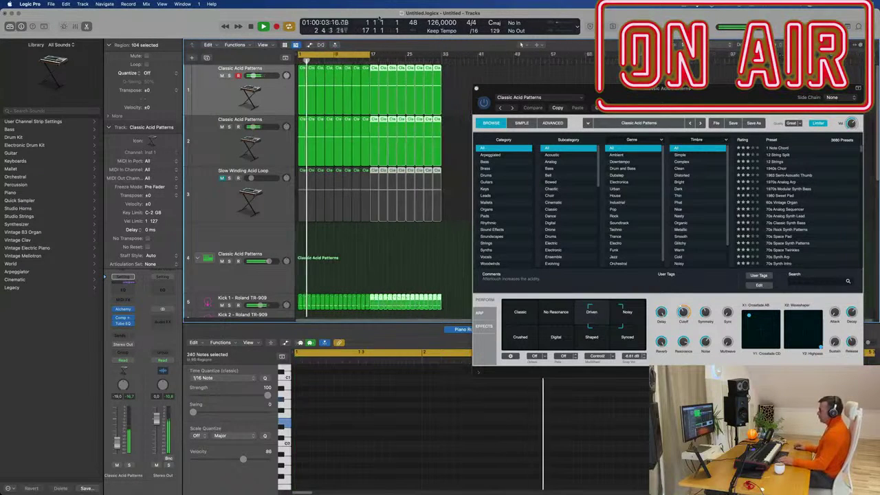
- Show the secondary ruler above the tracks and extend the cycle range to bar 33
{"action": "left_click", "coordinate": [267, 47]}
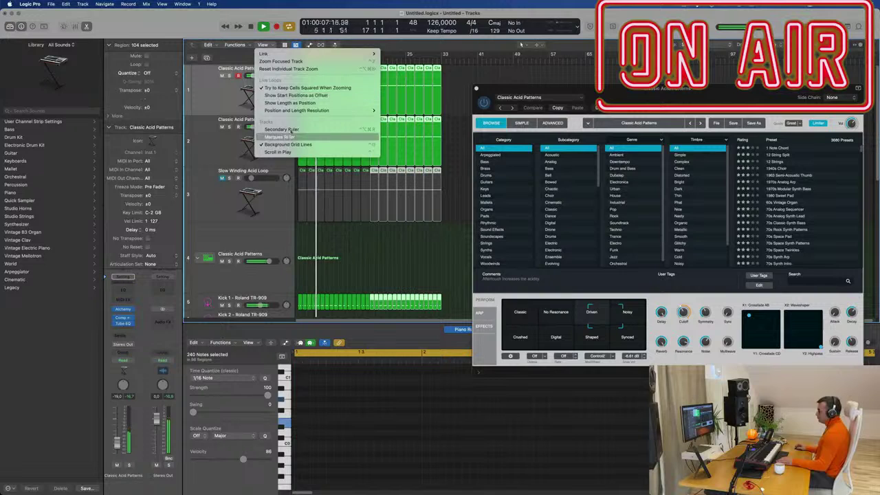
{"action": "left_click", "coordinate": [292, 130]}
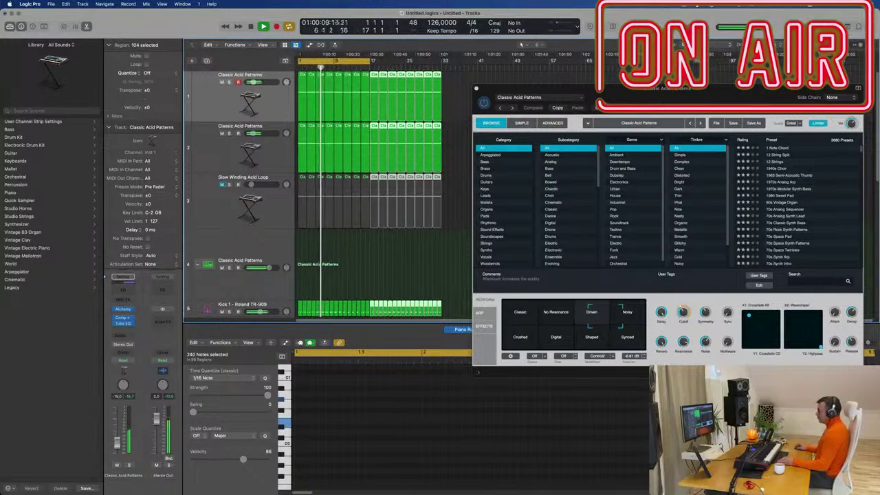
{"action": "left_click_drag", "start_coordinate": [372, 60], "coordinate": [444, 61]}
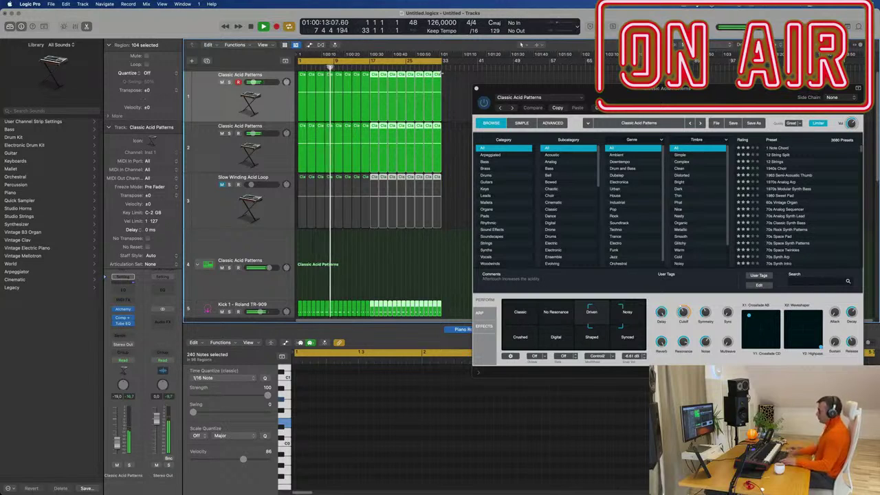
- Repeat the selected regions again up to bar 65, extend the cycle range to match, and reposition the Alchemy window
{"action": "key", "text": "super+r"}
{"action": "left_click_drag", "start_coordinate": [624, 96], "coordinate": [445, 146]}
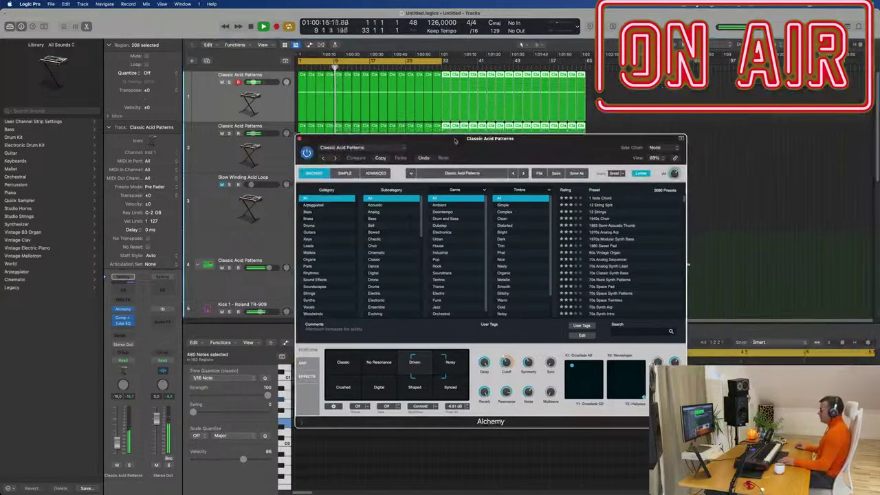
{"action": "left_click_drag", "start_coordinate": [444, 60], "coordinate": [587, 74]}
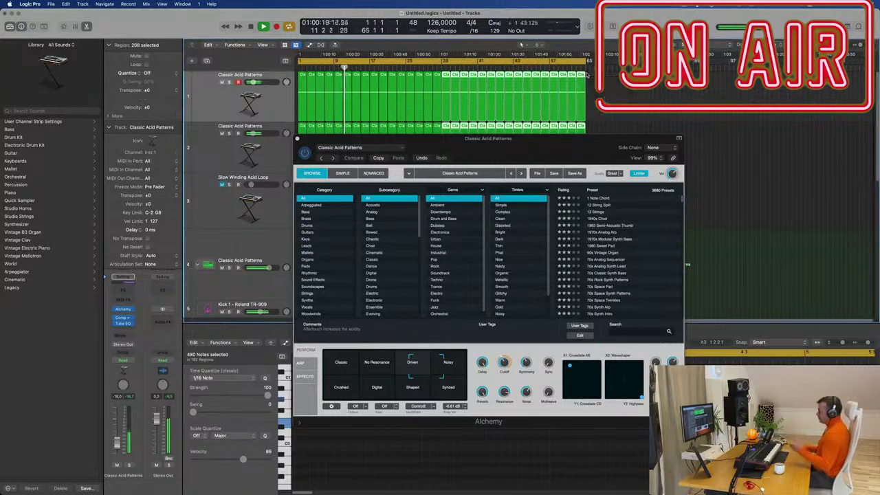
{"action": "left_click_drag", "start_coordinate": [570, 143], "coordinate": [667, 104]}
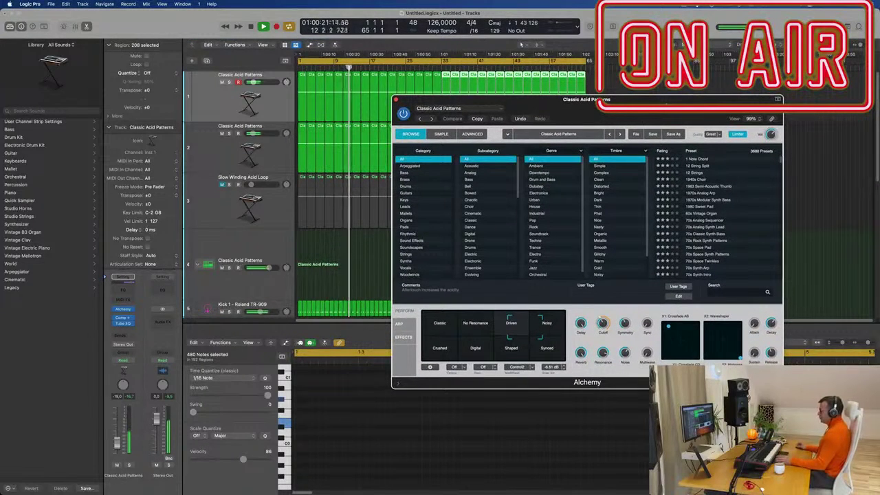
- Set the first Classic Acid Patterns track to Touch automation, record an Alchemy Cutoff movement from the start, and close the plug-in window
{"action": "key", "text": "Return"}
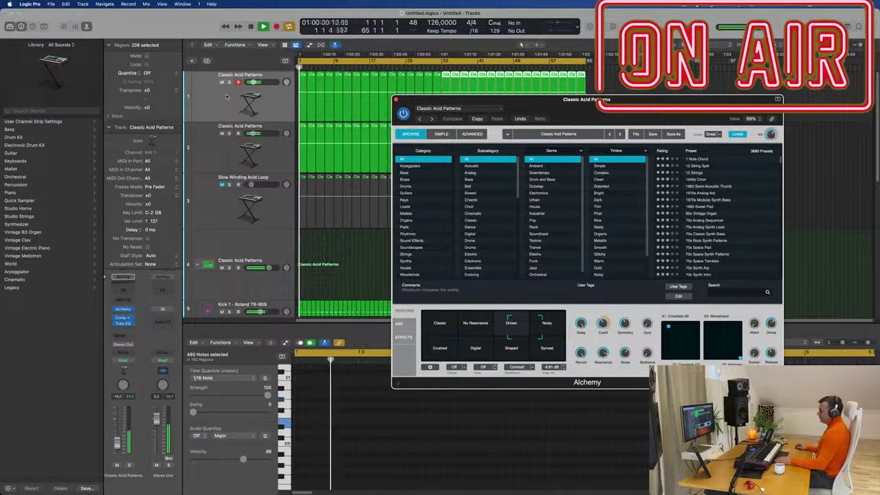
{"action": "left_click", "coordinate": [233, 103]}
{"action": "key", "text": "Return"}
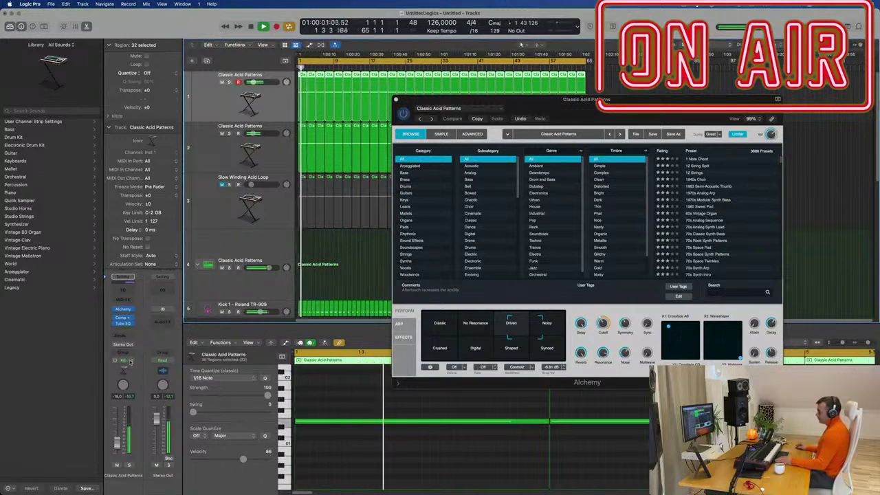
{"action": "left_click", "coordinate": [122, 360]}
{"action": "left_click", "coordinate": [127, 374]}
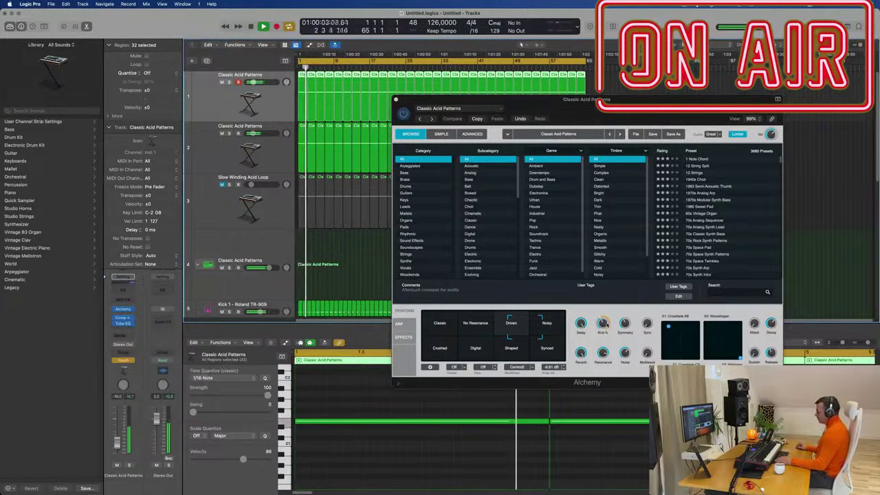
{"action": "left_click_drag", "start_coordinate": [604, 324], "coordinate": [603, 321]}
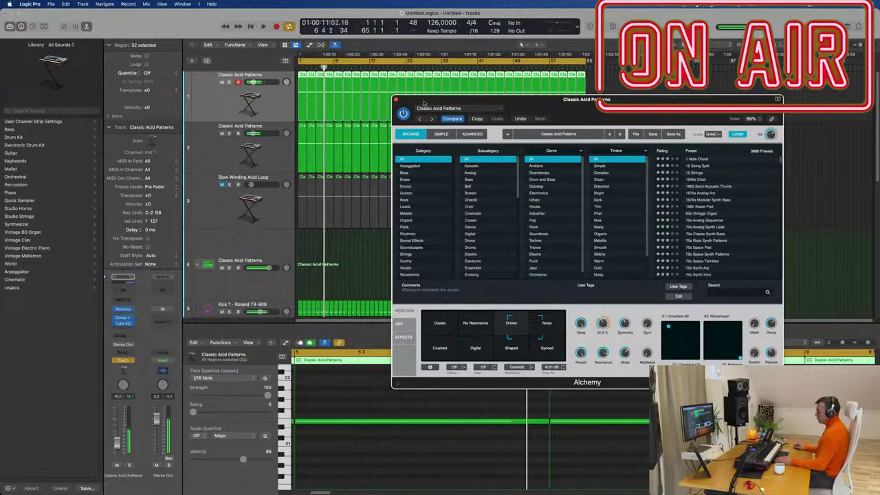
{"action": "left_click", "coordinate": [396, 100]}
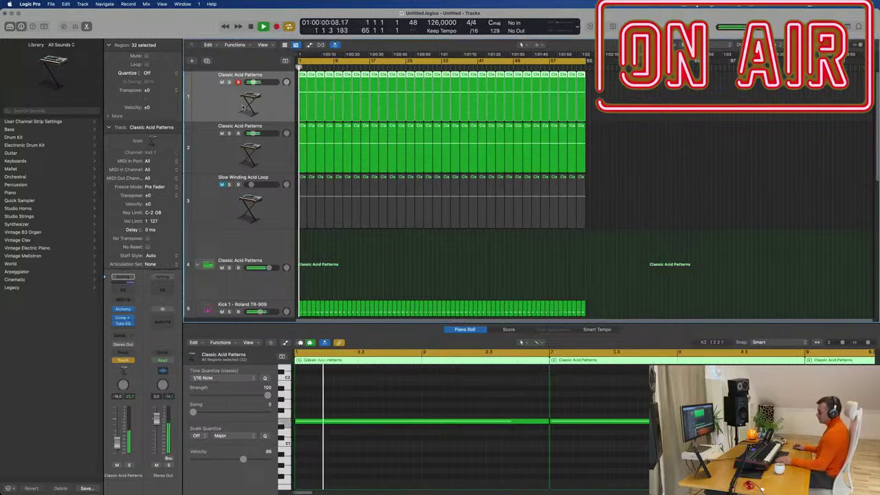
- Enlarge the track view, display the first track's Cutoff automation lane, and set its automation mode to Read
{"action": "key", "text": "super+Down"}
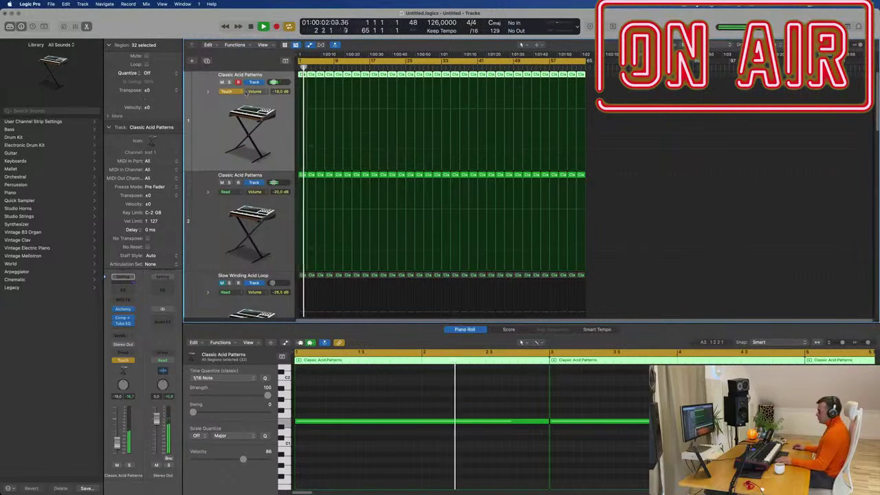
{"action": "left_click", "coordinate": [249, 91]}
{"action": "left_click", "coordinate": [276, 188]}
{"action": "left_click", "coordinate": [227, 91]}
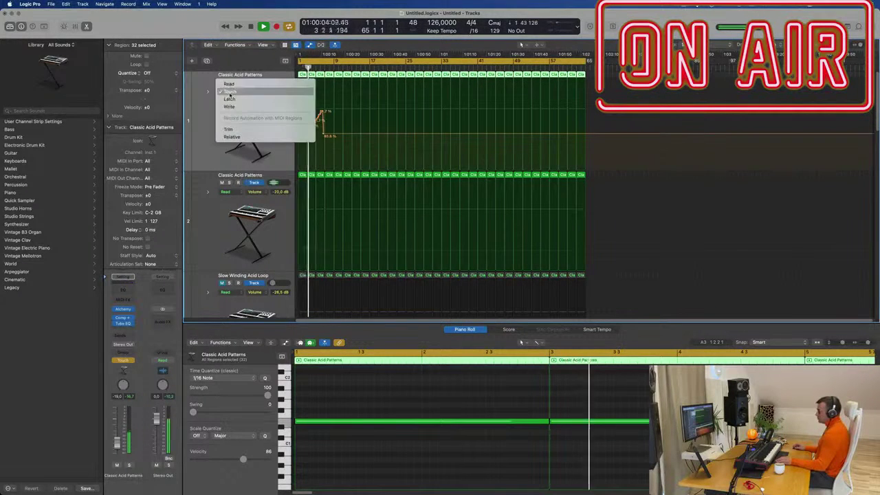
{"action": "left_click", "coordinate": [230, 83]}
{"action": "key", "text": "space"}
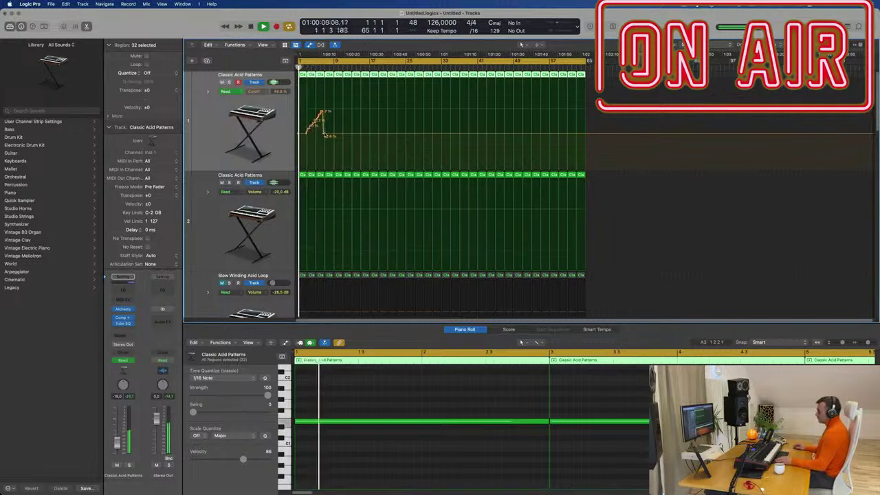
- Clear the recorded Cutoff points and shape a curve rising to about 60.7% at bar 9 and falling to 38.4% at bar 17
{"action": "left_click", "coordinate": [330, 135]}
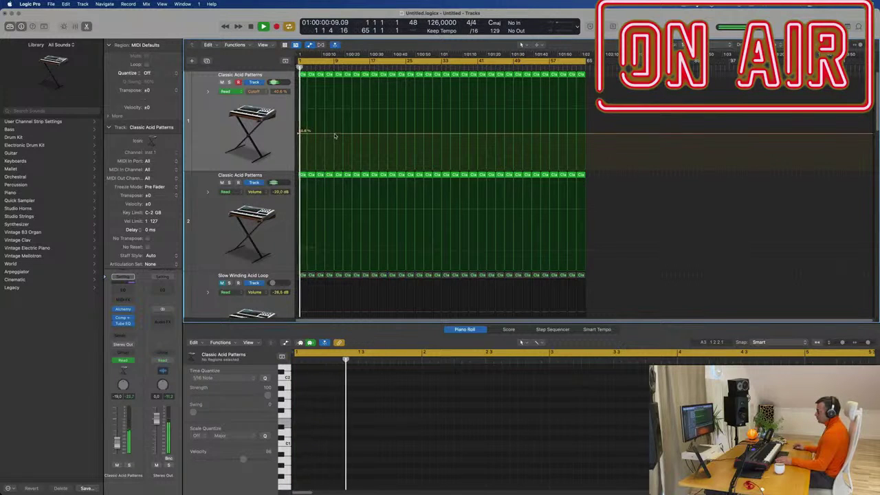
{"action": "left_click_drag", "start_coordinate": [335, 135], "coordinate": [336, 118]}
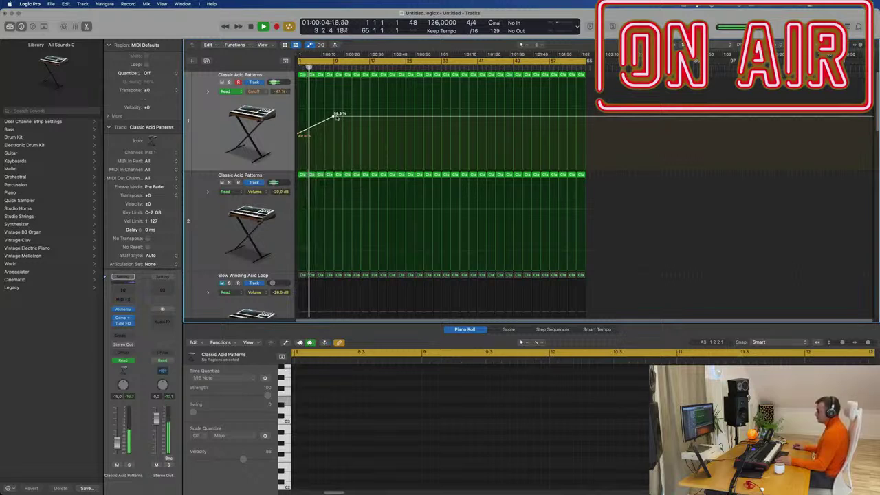
{"action": "left_click_drag", "start_coordinate": [339, 117], "coordinate": [369, 136]}
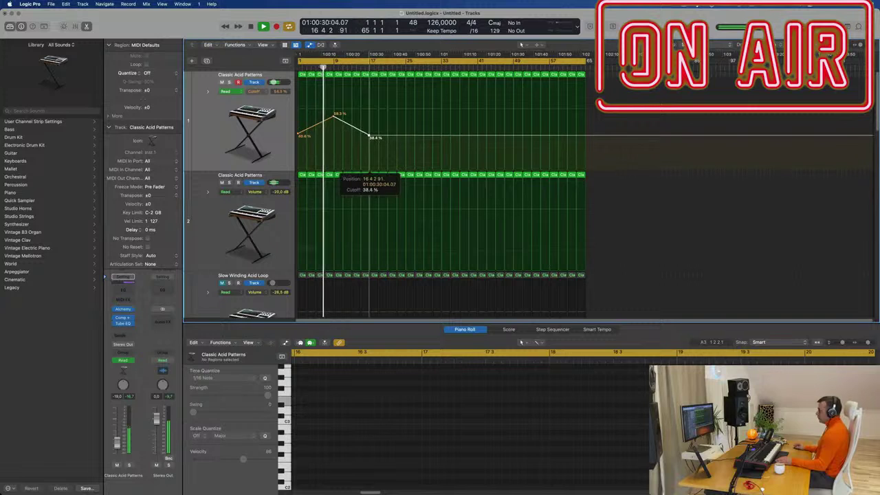
{"action": "left_click_drag", "start_coordinate": [329, 113], "coordinate": [332, 116]}
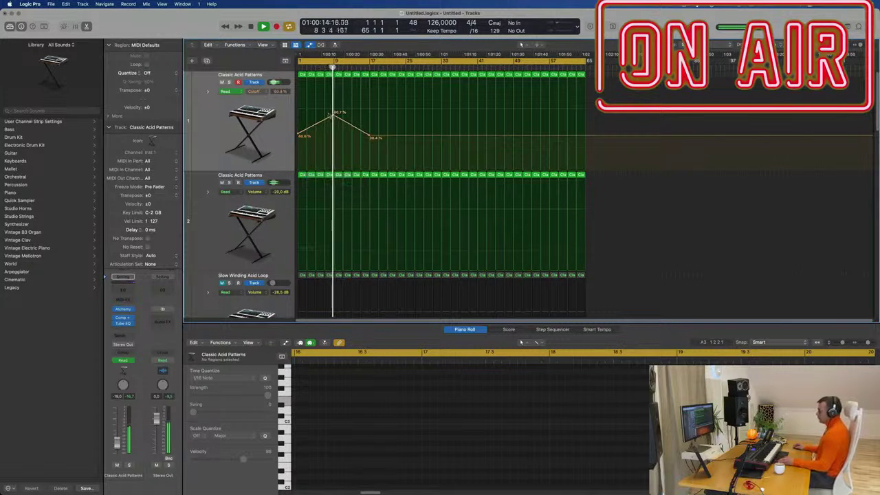
{"action": "left_click_drag", "start_coordinate": [370, 136], "coordinate": [372, 137]}
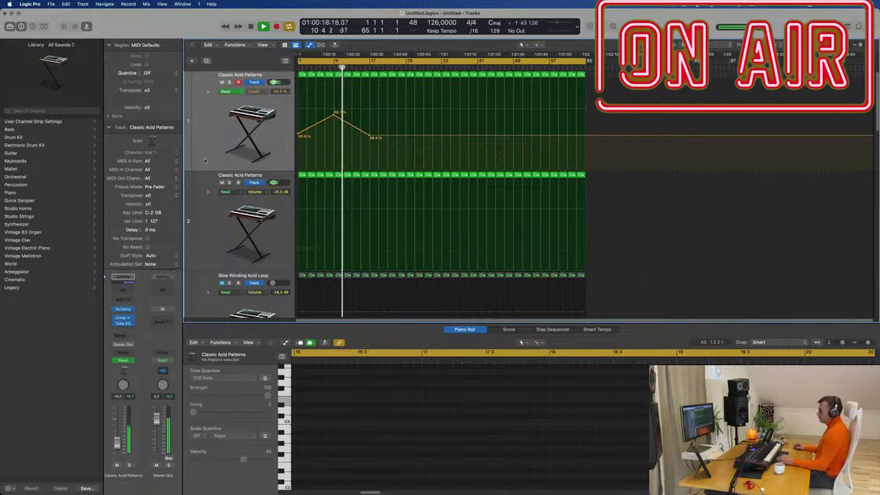
- Add a send from the first track to the existing Bus 6 Delay and raise its send level
{"action": "left_click", "coordinate": [124, 336]}
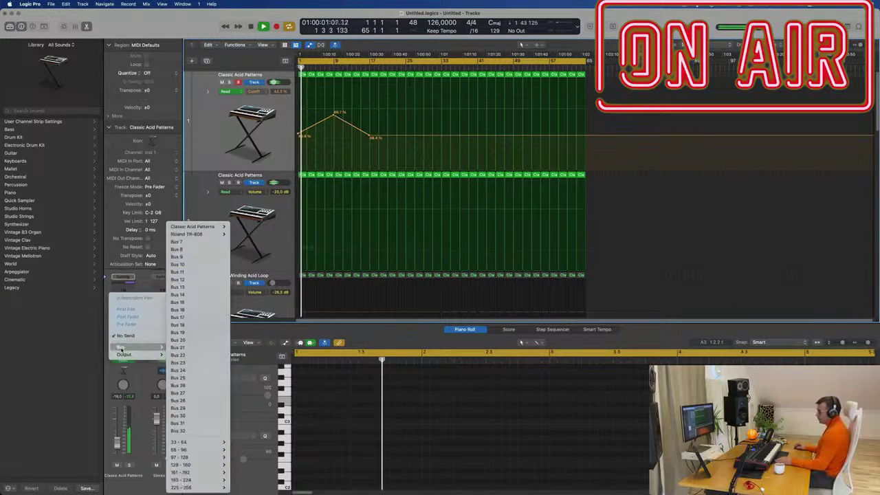
{"action": "mouse_move", "coordinate": [148, 347]}
{"action": "mouse_move", "coordinate": [206, 234]}
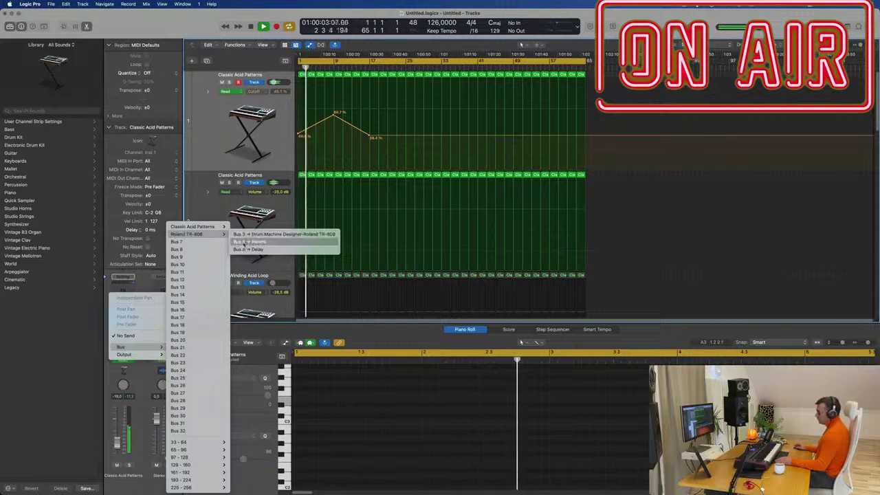
{"action": "left_click", "coordinate": [246, 249]}
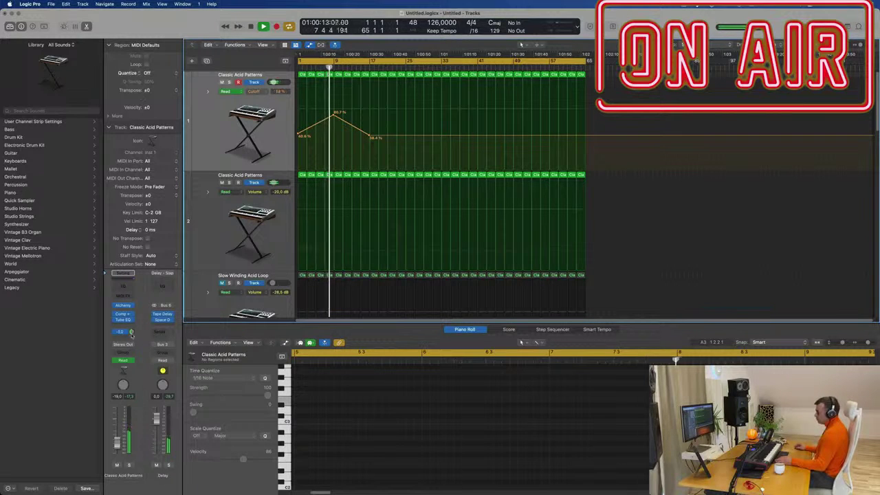
- Replace the first track's Vintage Tube EQ with a Stereo Delay and move the plug-in window clear of the automation
{"action": "left_click", "coordinate": [130, 321]}
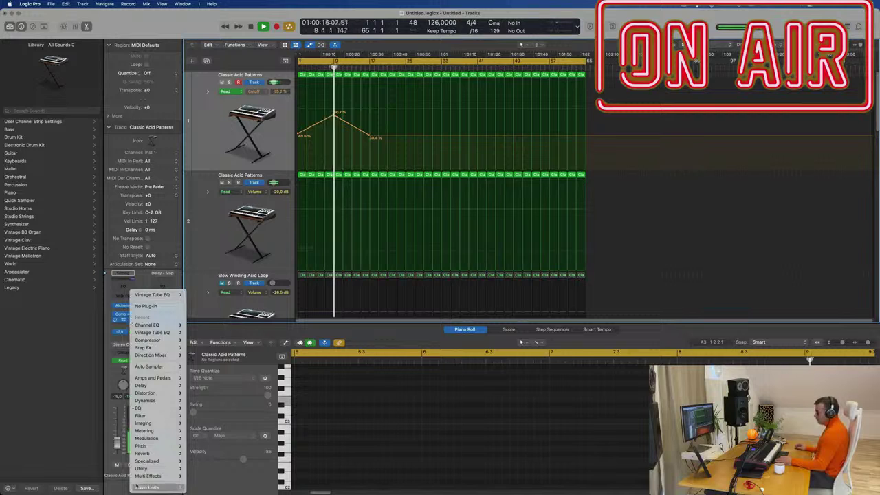
{"action": "mouse_move", "coordinate": [163, 387]}
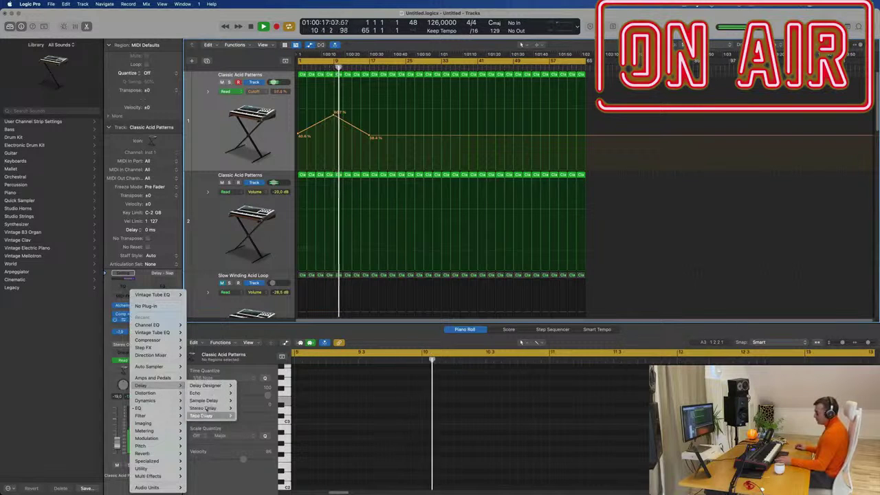
{"action": "mouse_move", "coordinate": [210, 409]}
{"action": "left_click", "coordinate": [247, 409]}
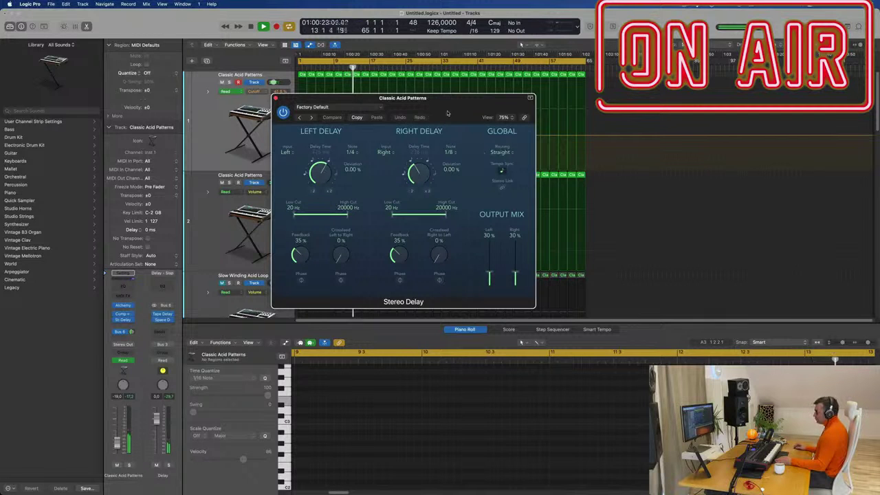
{"action": "left_click_drag", "start_coordinate": [447, 114], "coordinate": [598, 151]}
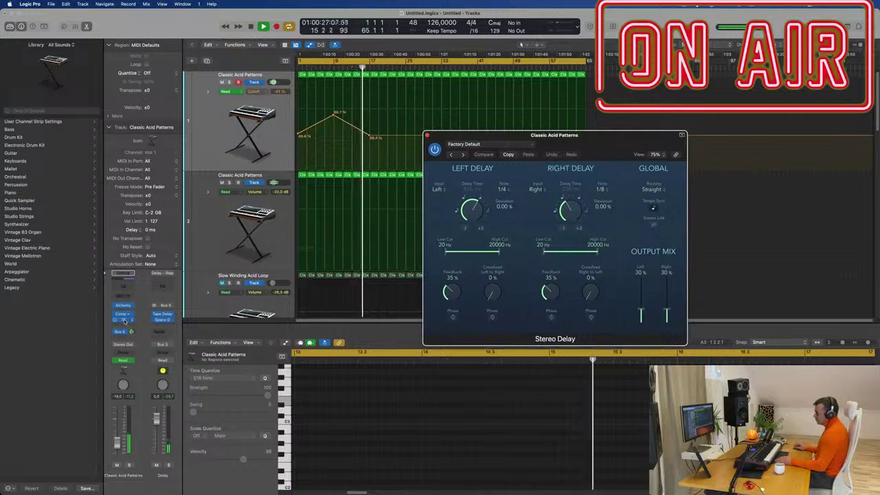
- Add a send to Bus 7 on the first track and move the Stereo Delay onto the Aux 7 channel
{"action": "left_click", "coordinate": [119, 335]}
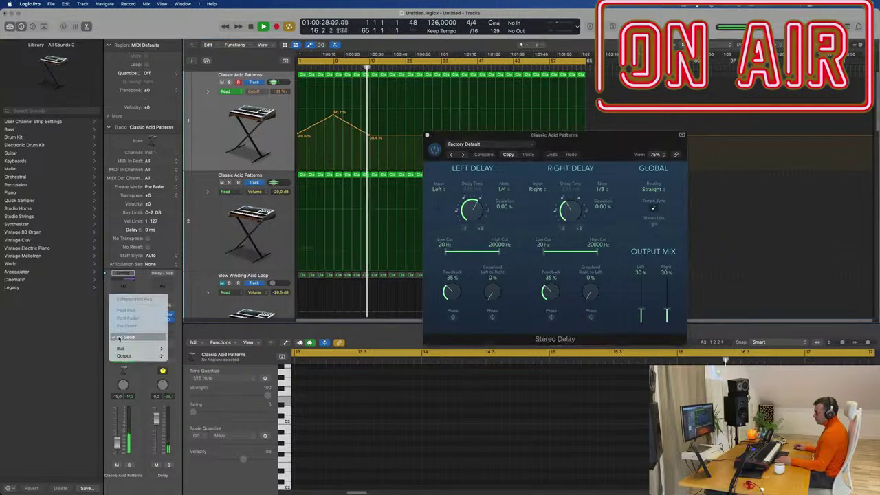
{"action": "mouse_move", "coordinate": [121, 348]}
{"action": "left_click", "coordinate": [168, 241]}
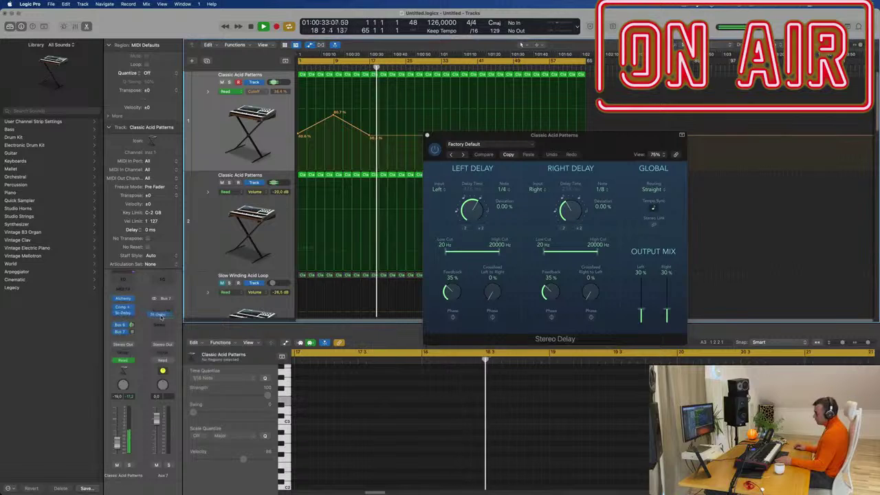
{"action": "left_click", "coordinate": [163, 314]}
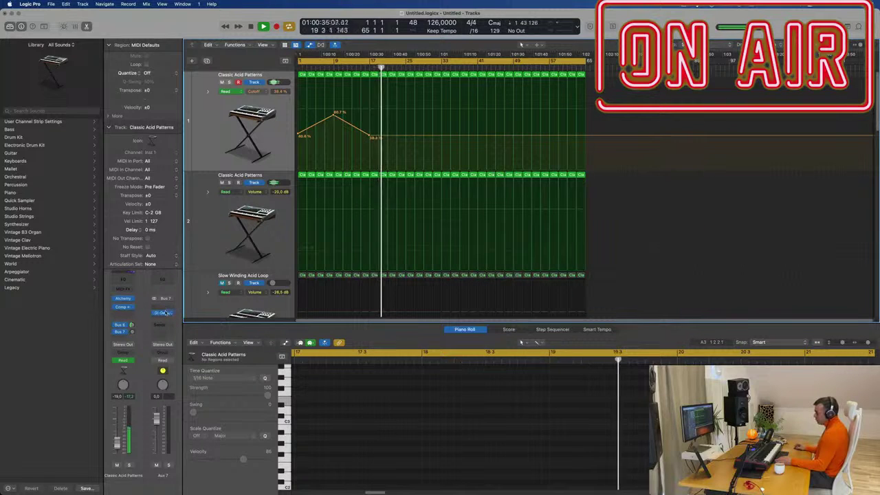
- Set the Aux 7 Stereo Delay's left and right output mix to 100% and raise the first track's Bus 7 send level
{"action": "left_click", "coordinate": [165, 313]}
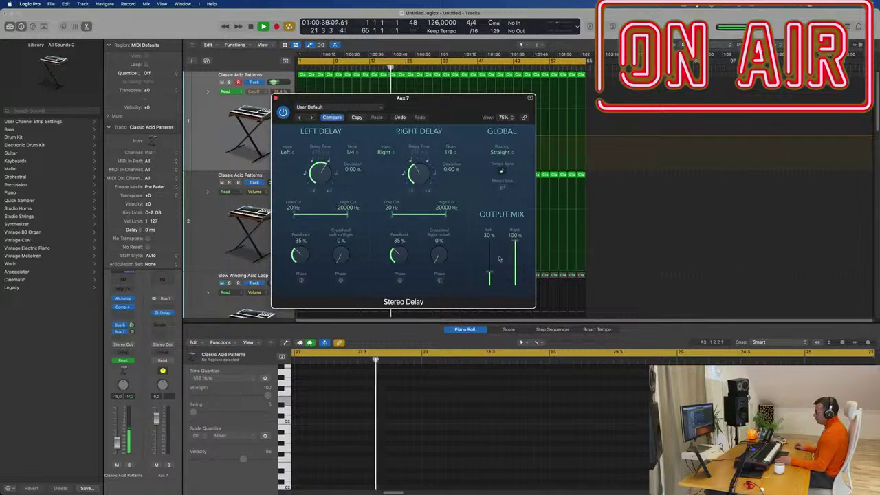
{"action": "left_click", "coordinate": [132, 332]}
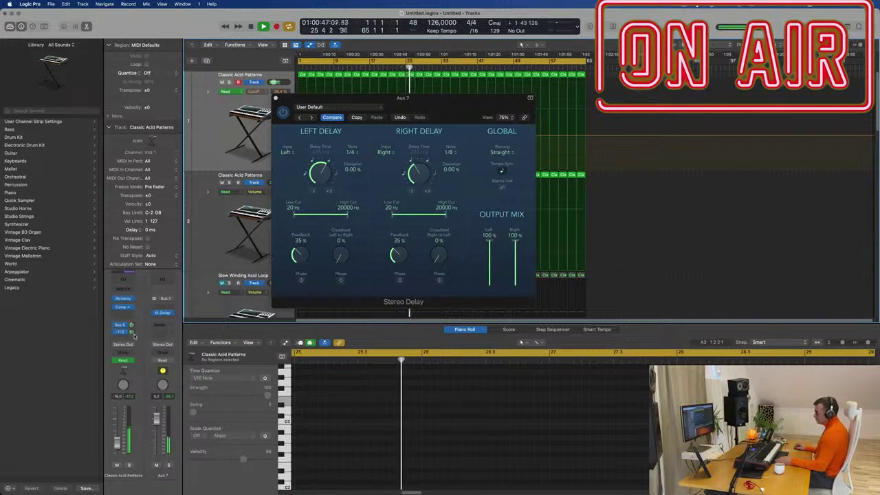
{"action": "left_click", "coordinate": [276, 100]}
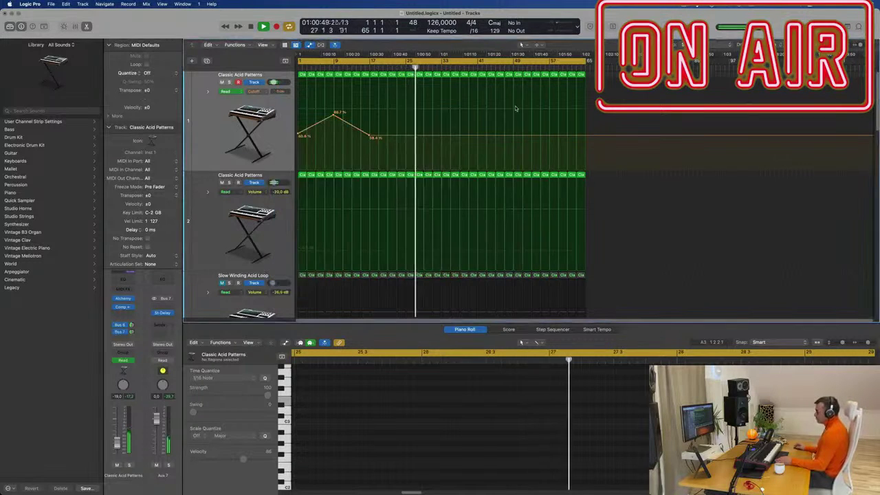
- Extend the Cutoff automation with a peak of about 69.2% at bar 25 and a drop to 23% at bar 33
{"action": "left_click", "coordinate": [408, 138]}
{"action": "left_click_drag", "start_coordinate": [408, 138], "coordinate": [441, 150]}
{"action": "left_click", "coordinate": [444, 109]}
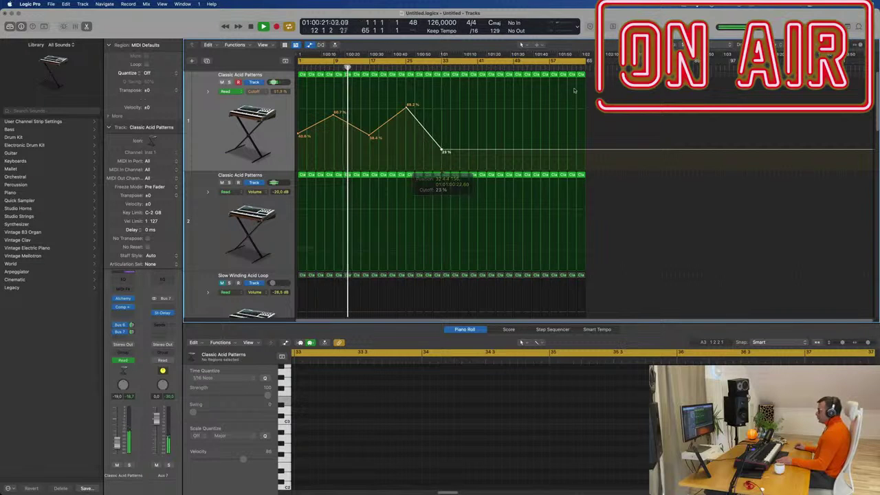
- Replace the first track's regions from bar 33 with a repeat of bars 1–32 including automation, and remove the extra 40.6% point at bar 33
{"action": "left_click_drag", "start_coordinate": [593, 77], "coordinate": [299, 78]}
{"action": "key", "text": "Delete"}
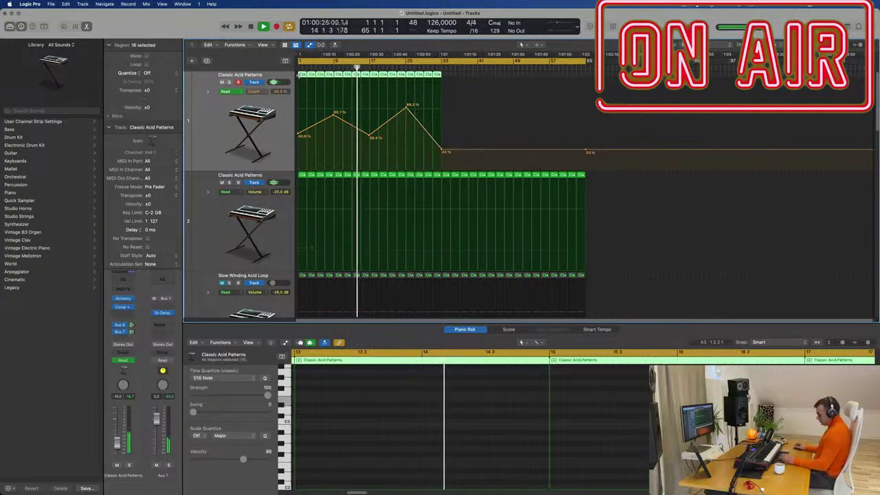
{"action": "key", "text": "super+r"}
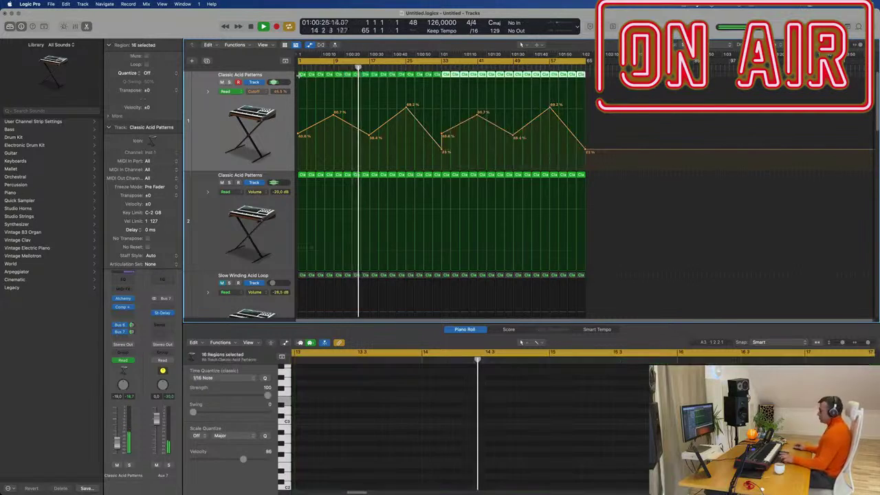
{"action": "left_click", "coordinate": [441, 131]}
{"action": "left_click", "coordinate": [441, 133]}
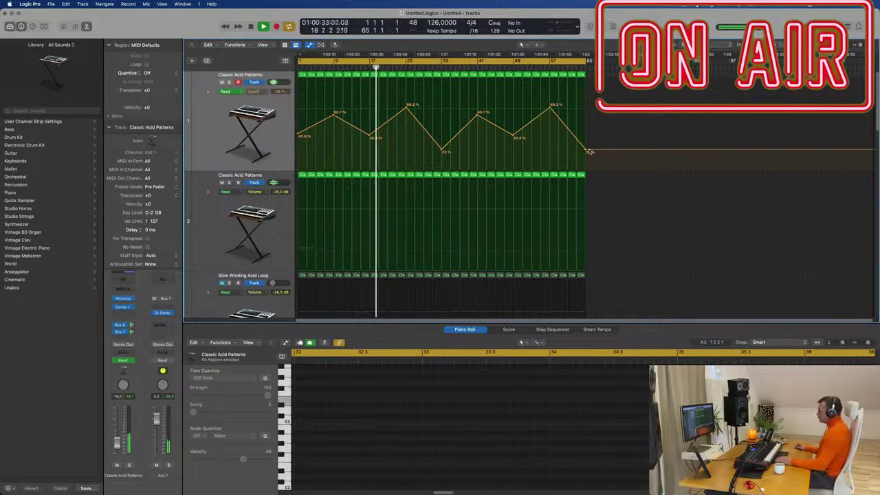
- Try to raise the Cutoff automation to about 33.3% just after bar 65
{"action": "left_click", "coordinate": [587, 151]}
{"action": "left_click_drag", "start_coordinate": [587, 152], "coordinate": [587, 143]}
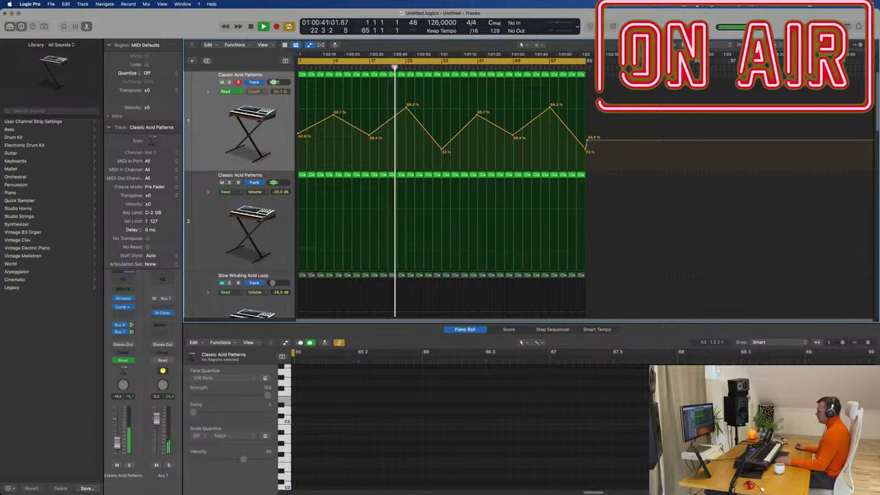
{"action": "key", "text": "super+z"}
- Raise the first track's Cutoff peak at bar 25 to about 79% and reopen its Alchemy instrument
{"action": "left_click", "coordinate": [216, 227]}
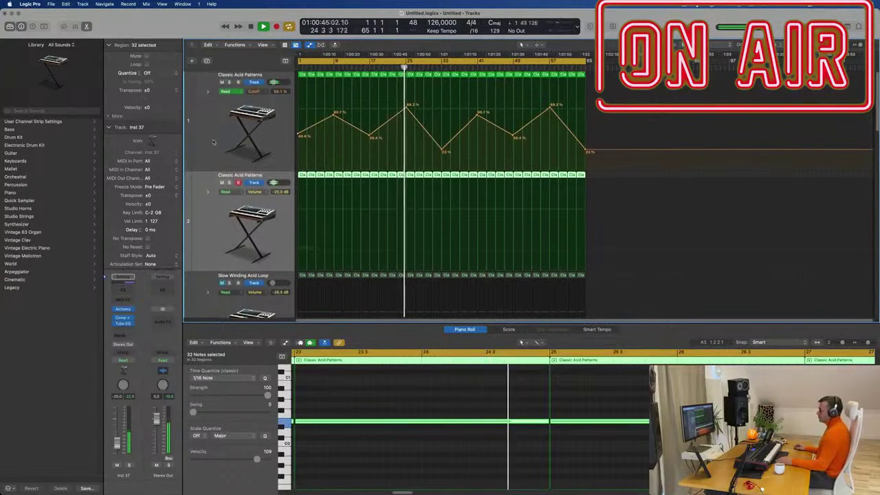
{"action": "left_click", "coordinate": [238, 142]}
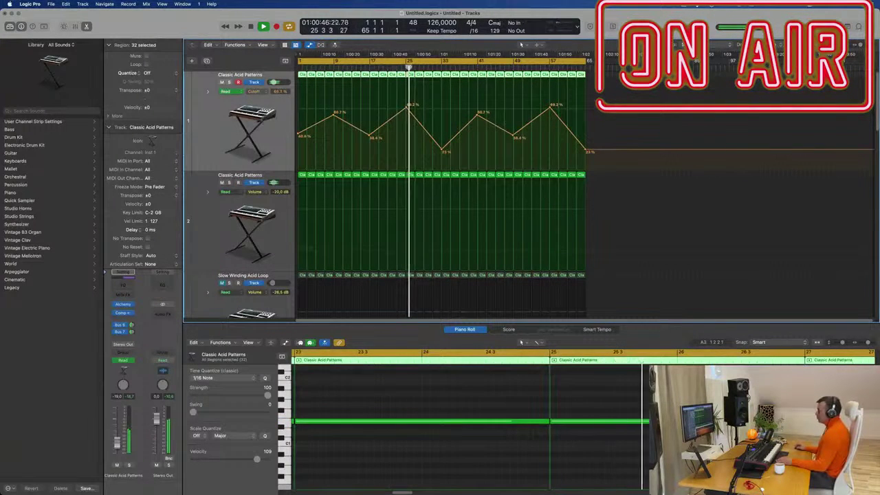
{"action": "left_click_drag", "start_coordinate": [408, 108], "coordinate": [407, 98]}
{"action": "key", "text": "super+a"}
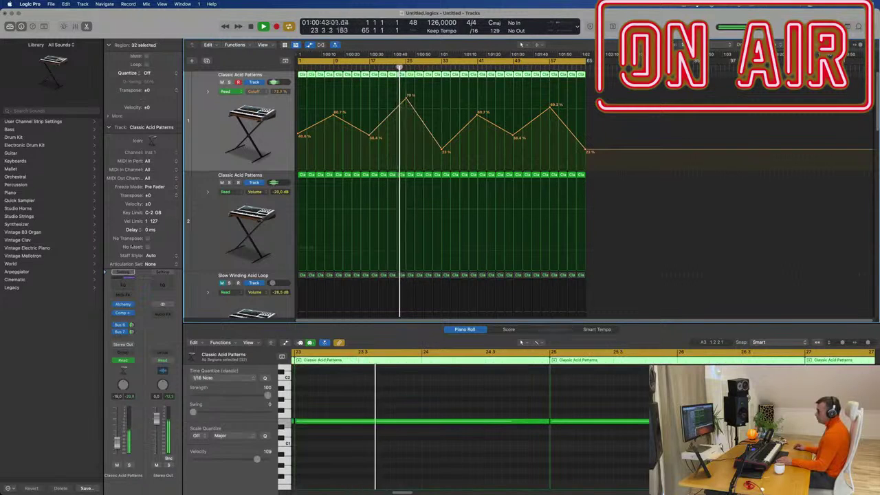
{"action": "left_click", "coordinate": [123, 305]}
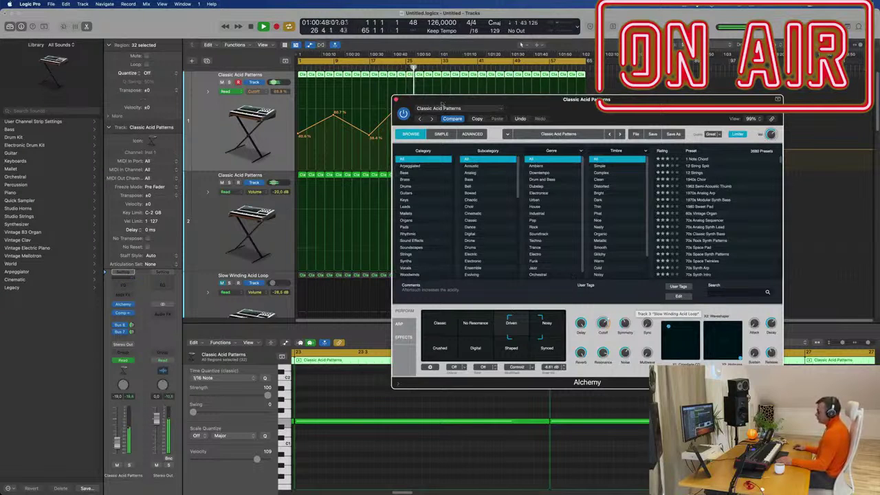
- Close the first track's Alchemy, unmute the Slow Winding Acid Loop track and set its volume to about -28 dB
{"action": "left_click", "coordinate": [396, 100]}
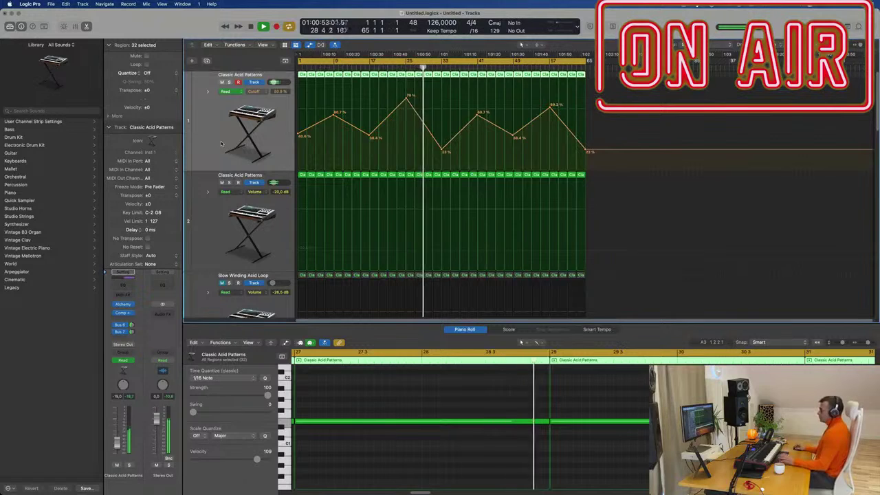
{"action": "scroll", "coordinate": [221, 143], "scroll_direction": "down", "scroll_amount": 2}
{"action": "scroll", "coordinate": [221, 143], "scroll_direction": "down", "scroll_amount": 3}
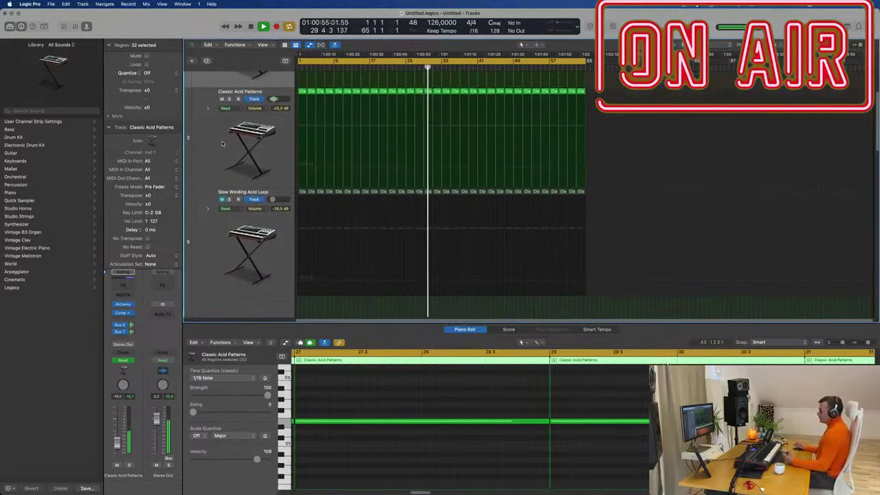
{"action": "left_click", "coordinate": [222, 143]}
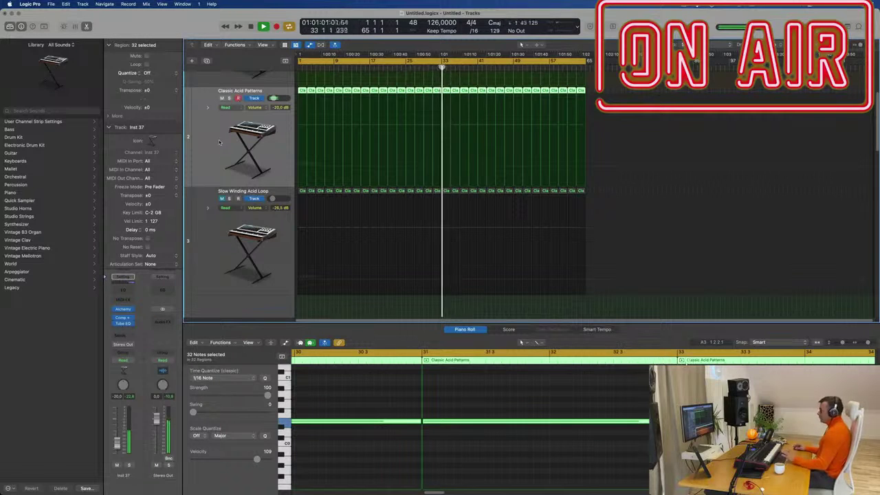
{"action": "left_click", "coordinate": [219, 224]}
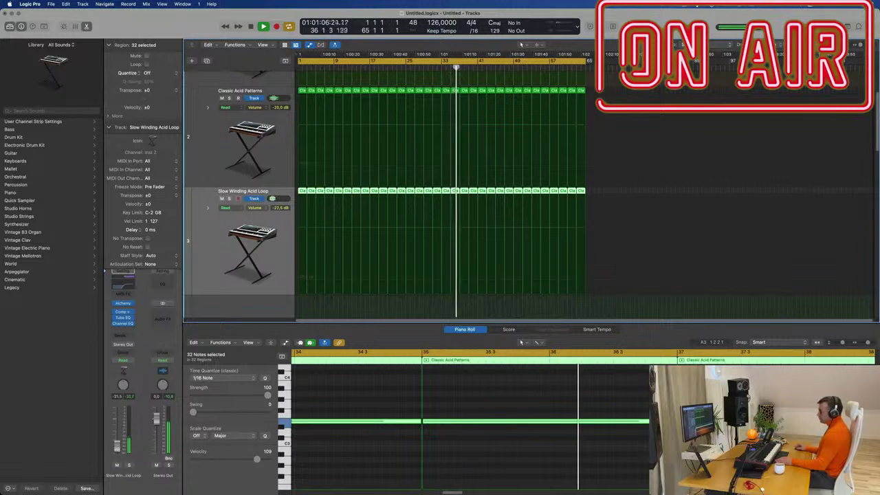
- Show the arpeggiator in the Slow Winding Acid Loop's Alchemy and try a 1/8 step value
{"action": "left_click", "coordinate": [123, 303]}
{"action": "left_click", "coordinate": [369, 291]}
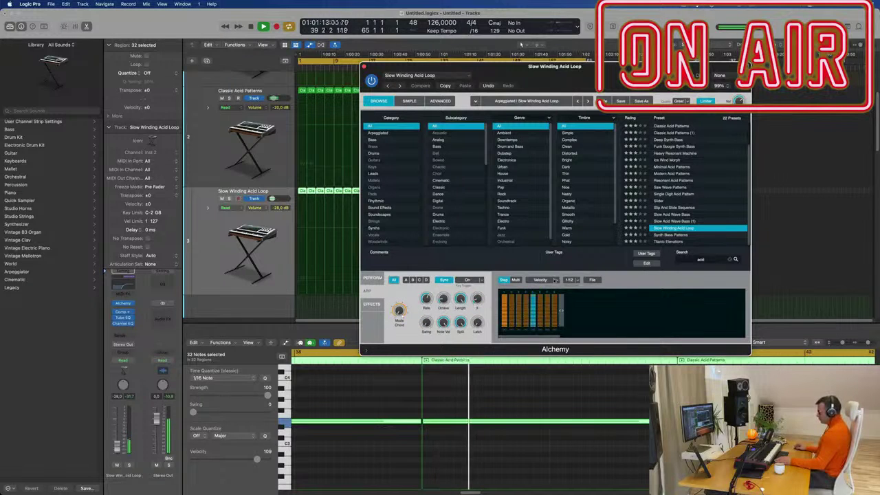
{"action": "left_click", "coordinate": [577, 281]}
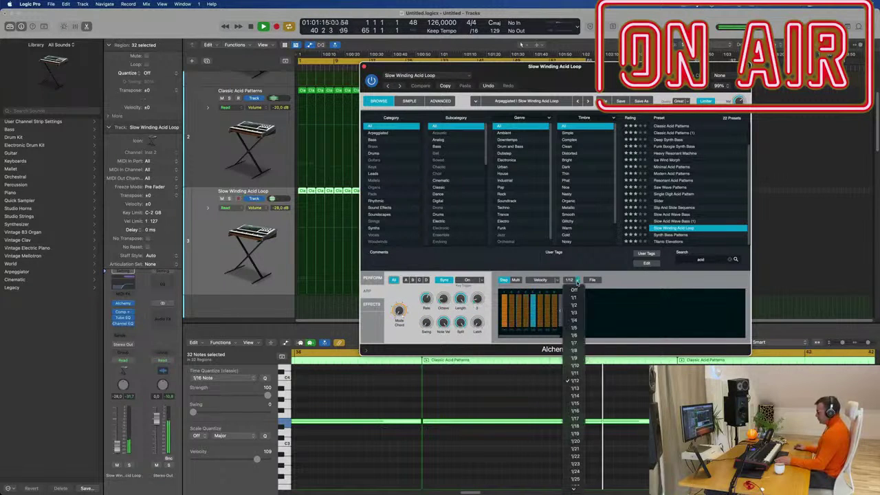
{"action": "left_click", "coordinate": [580, 350]}
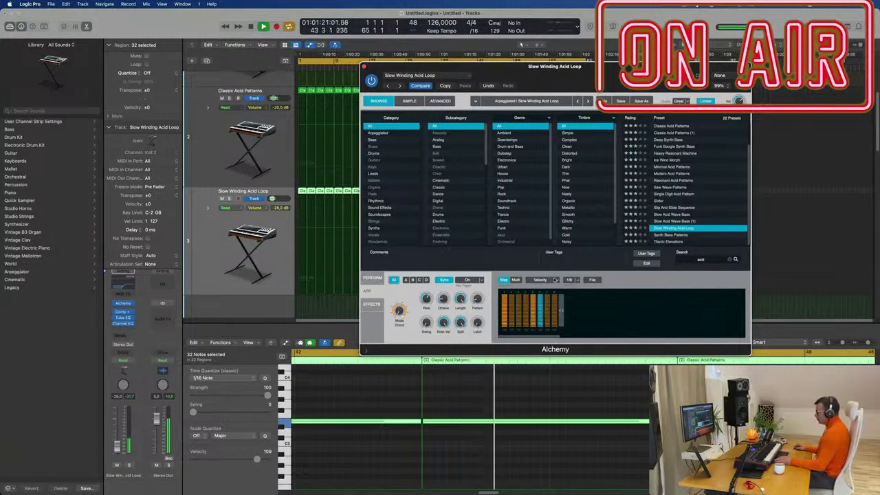
- Try the Falling Pattern arpeggiator preset with the step value set to Off
{"action": "left_click", "coordinate": [598, 279]}
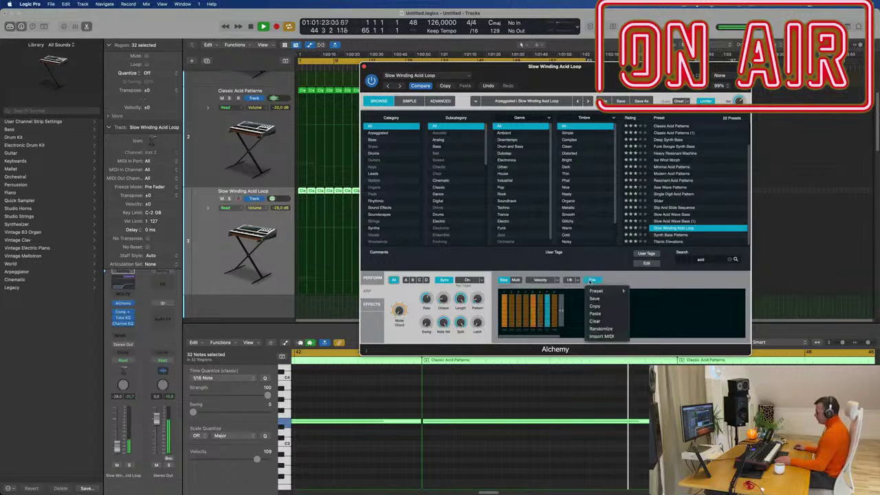
{"action": "mouse_move", "coordinate": [597, 293]}
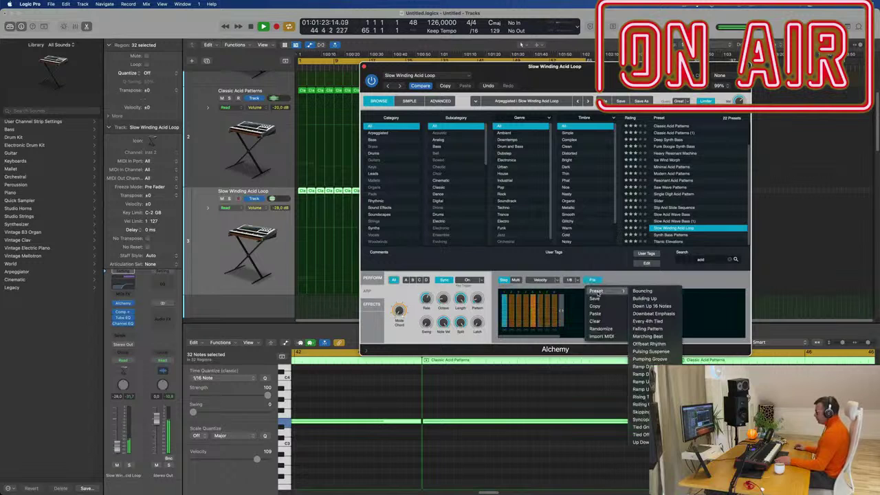
{"action": "left_click", "coordinate": [651, 329]}
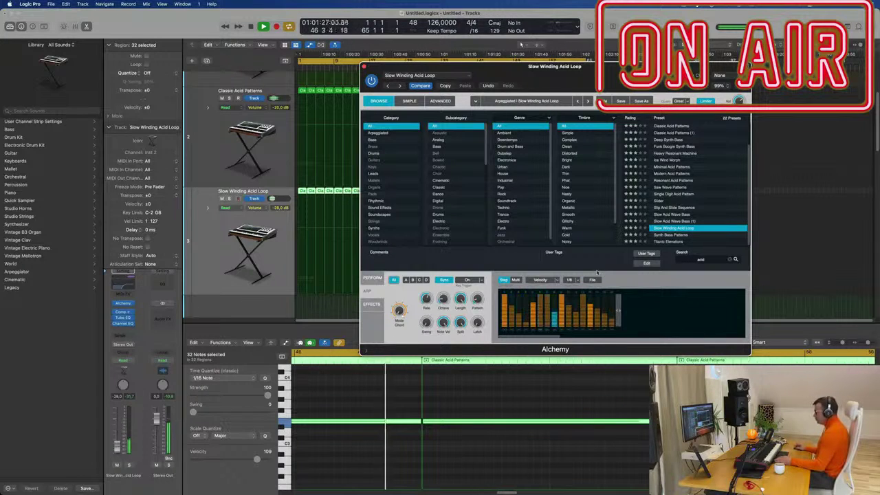
{"action": "left_click", "coordinate": [577, 281]}
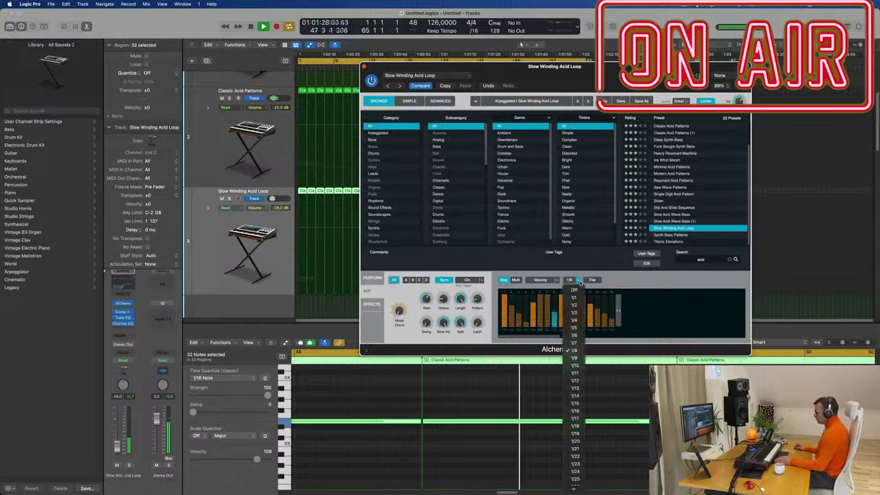
{"action": "left_click", "coordinate": [574, 289]}
- Try a rising arpeggiator preset, and undo the arpeggiator changes to restore the original 1/12 pattern
{"action": "left_click", "coordinate": [593, 280]}
{"action": "mouse_move", "coordinate": [600, 291]}
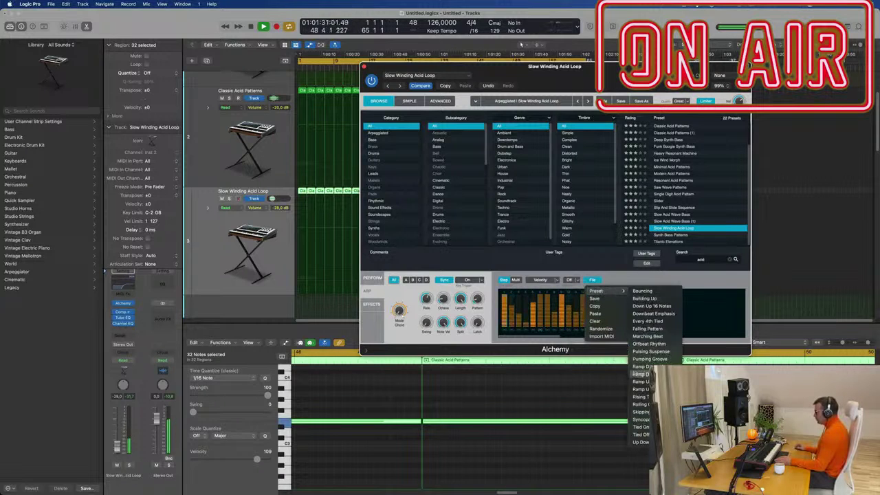
{"action": "left_click", "coordinate": [644, 397]}
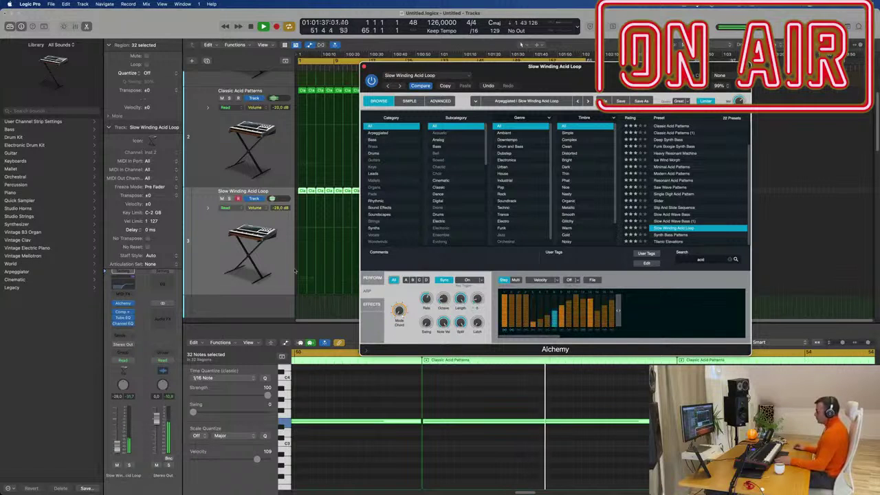
{"action": "left_click", "coordinate": [488, 85]}
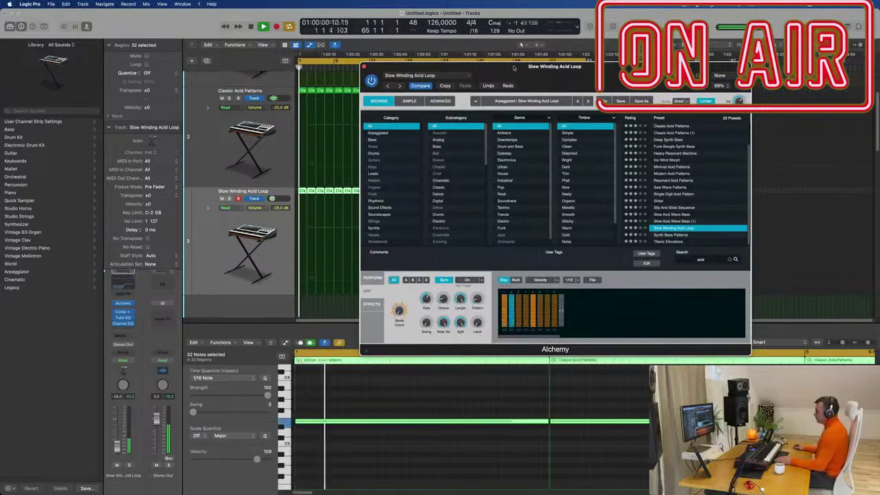
- Reduce the track heights, move the Alchemy window aside and mute the Slow Winding Acid Loop track
{"action": "left_click_drag", "start_coordinate": [488, 67], "coordinate": [651, 70]}
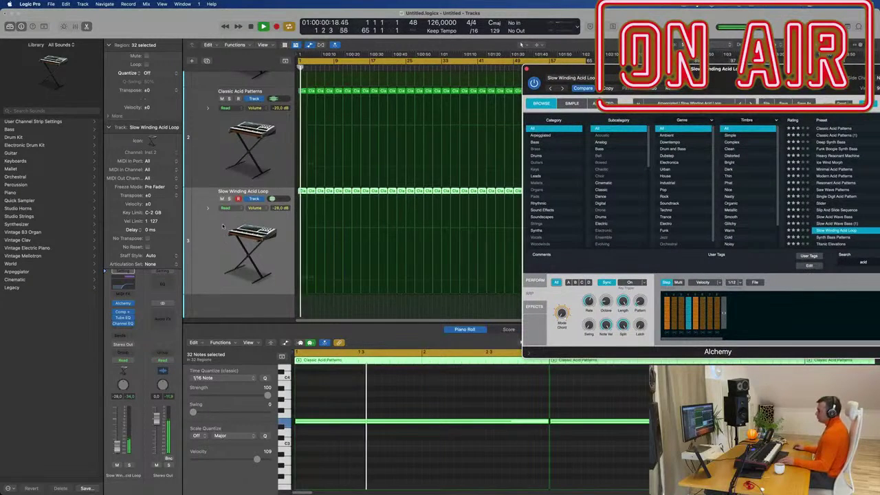
{"action": "key", "text": "super+Up"}
{"action": "key", "text": "super+Up"}
{"action": "key", "text": "super+Up"}
{"action": "key", "text": "super+Up"}
{"action": "key", "text": "super+Up"}
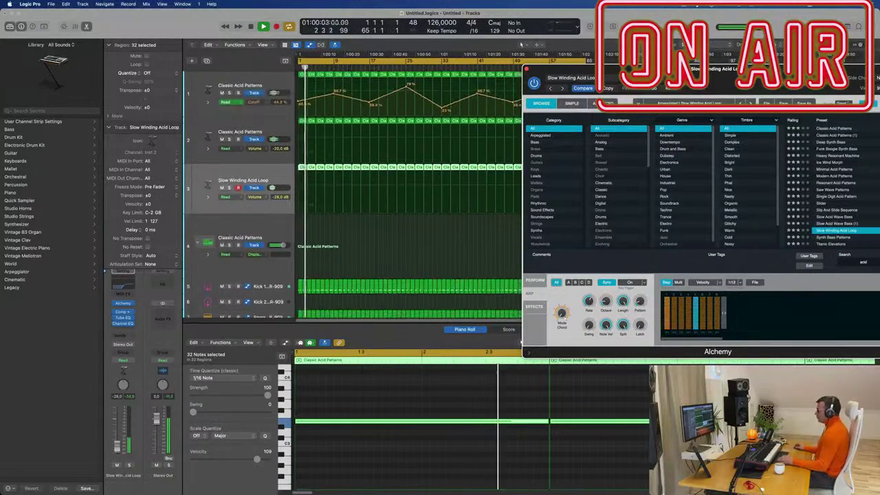
{"action": "left_click_drag", "start_coordinate": [650, 70], "coordinate": [797, 70]}
{"action": "left_click", "coordinate": [222, 187]}
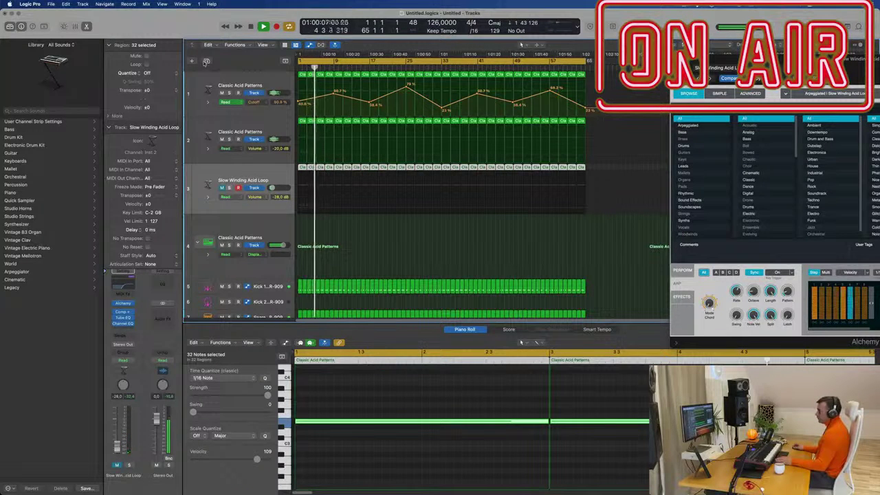
- Create a new track with duplicate settings below the Slow Winding Acid Loop track
{"action": "left_click", "coordinate": [207, 62]}
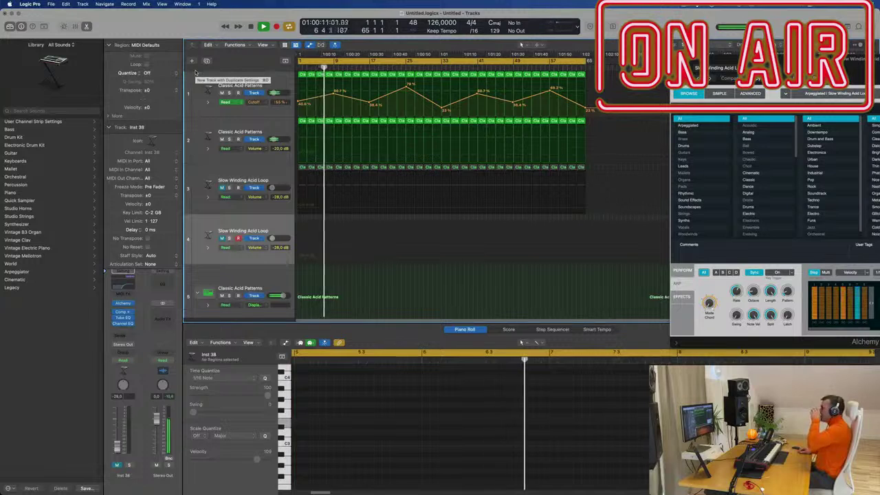
{"action": "scroll", "coordinate": [370, 182], "scroll_direction": "down", "scroll_amount": 5}
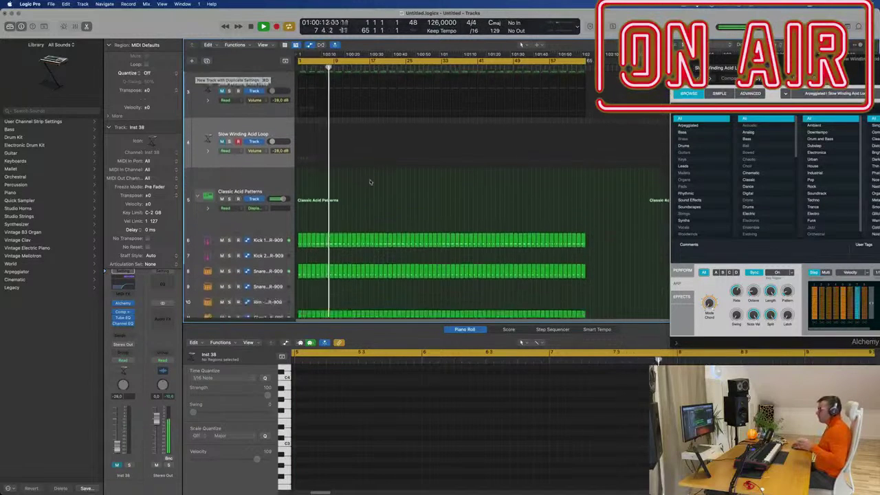
{"action": "scroll", "coordinate": [370, 183], "scroll_direction": "up", "scroll_amount": 5}
{"action": "left_click", "coordinate": [683, 4]}
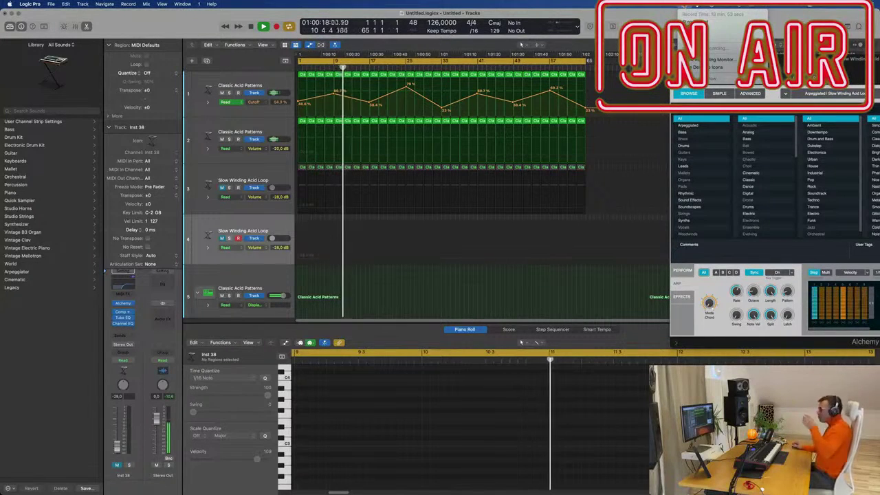
- Replace Alchemy on the new fourth track with the Retro Synth instrument
{"action": "left_click", "coordinate": [276, 230]}
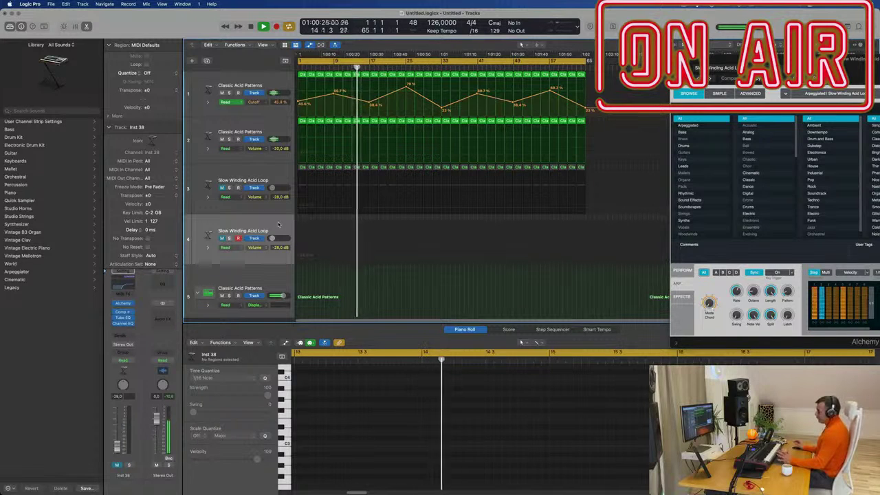
{"action": "left_click", "coordinate": [132, 304]}
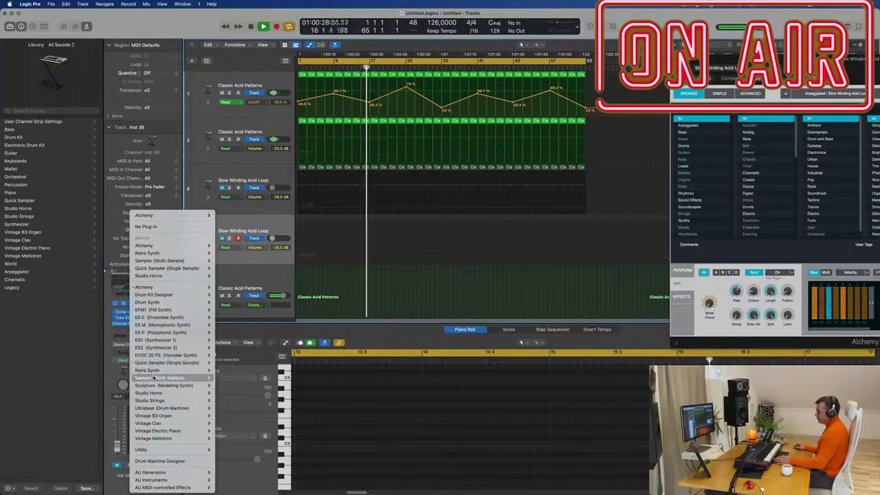
{"action": "mouse_move", "coordinate": [156, 372]}
{"action": "left_click", "coordinate": [224, 372]}
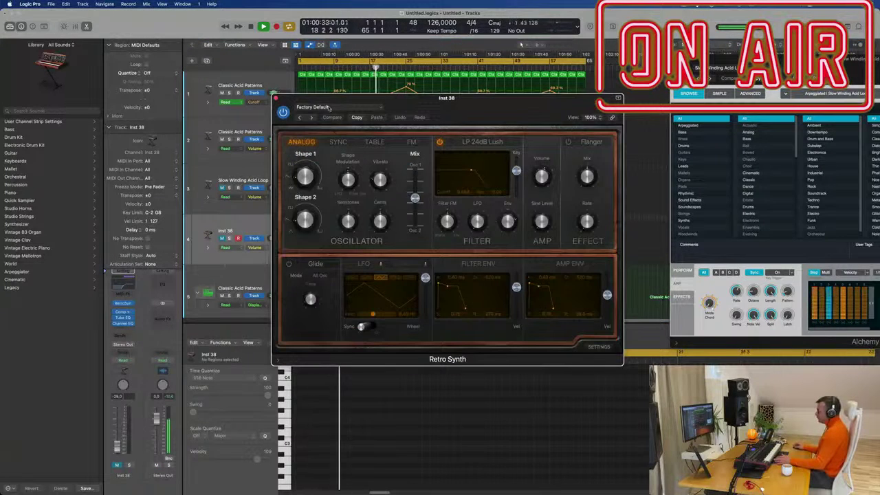
- Load the Access Codes preset from Retro Synth's Synth Pads and move its window clear of the tracks
{"action": "left_click", "coordinate": [323, 107]}
{"action": "mouse_move", "coordinate": [370, 265]}
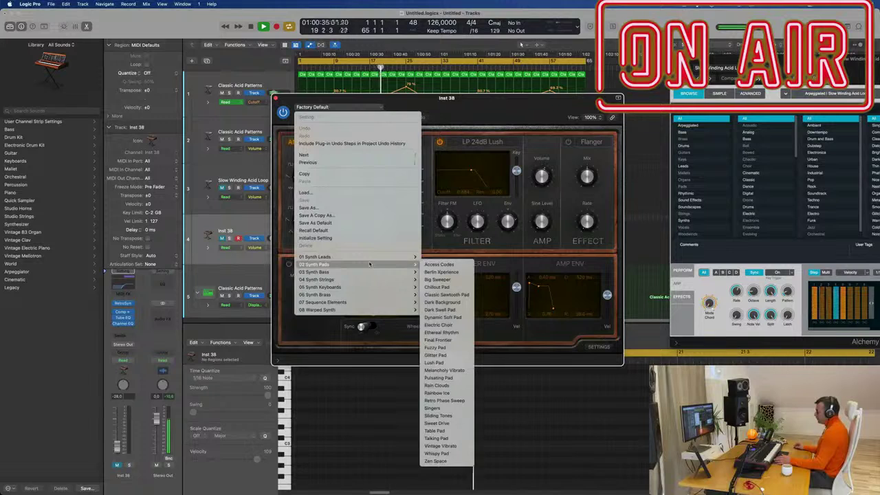
{"action": "left_click", "coordinate": [466, 266]}
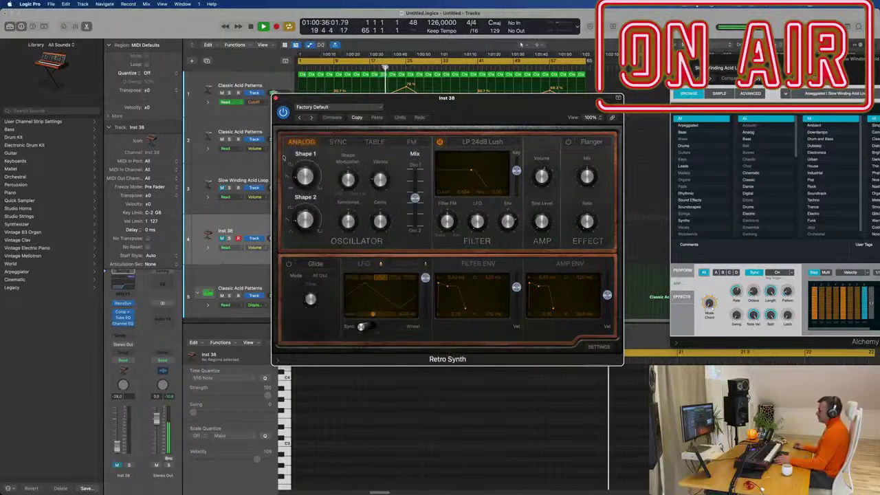
{"action": "left_click_drag", "start_coordinate": [437, 105], "coordinate": [573, 129]}
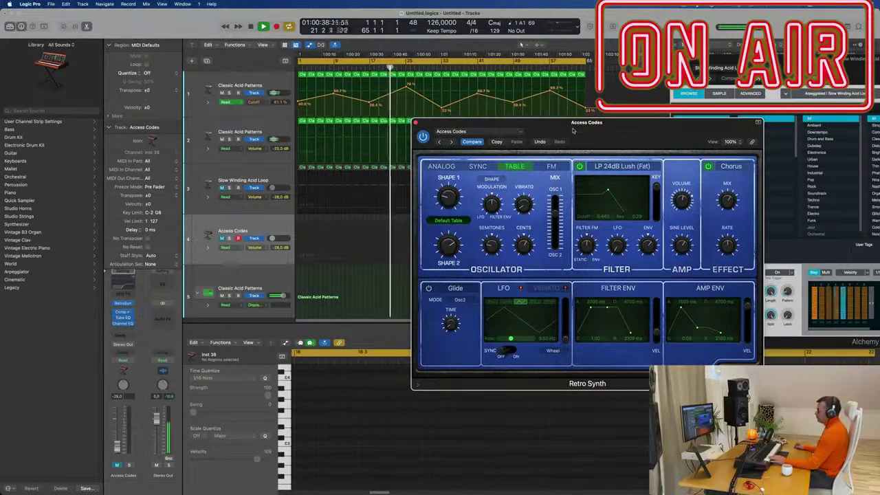
- Unmute the Access Codes track at about -4.8 dB and lower its Channel EQ low cut to 20 Hz
{"action": "left_click", "coordinate": [255, 228]}
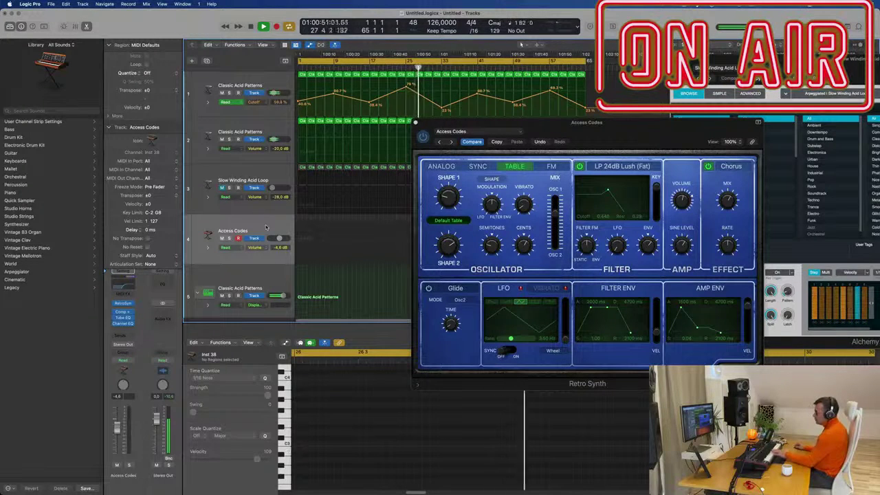
{"action": "left_click", "coordinate": [123, 286]}
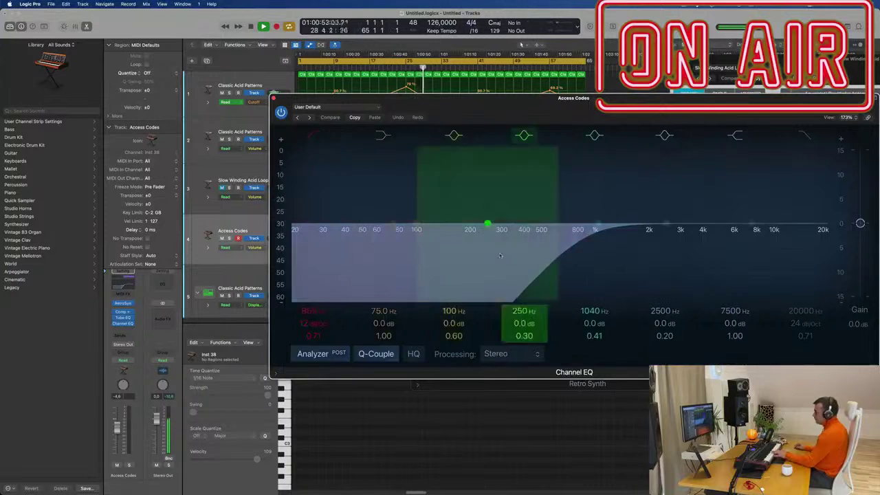
{"action": "left_click_drag", "start_coordinate": [584, 246], "coordinate": [244, 221]}
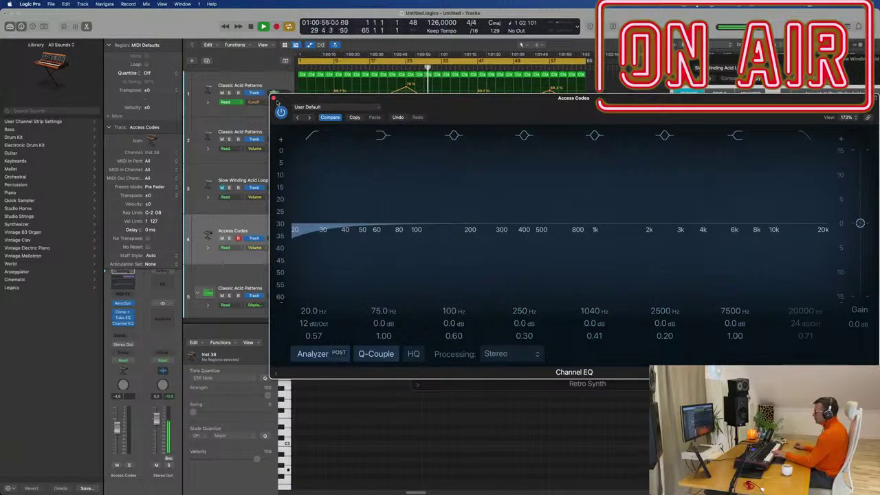
{"action": "left_click", "coordinate": [273, 98]}
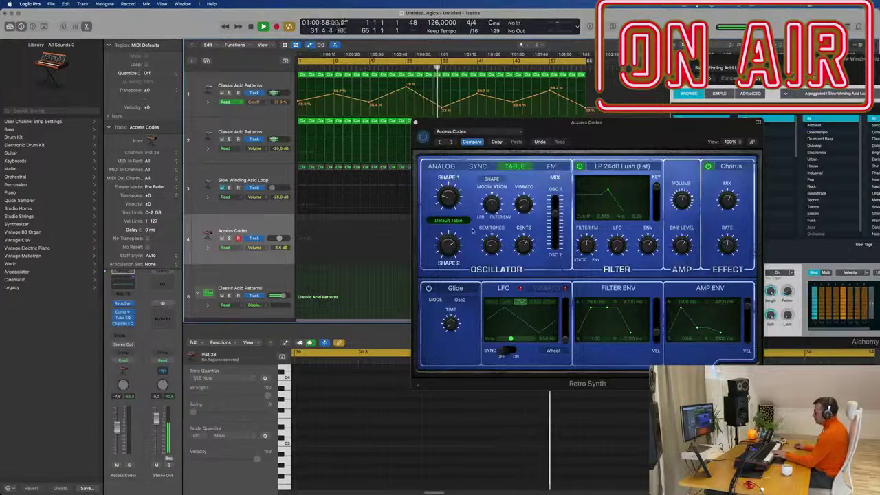
- Switch the fourth track's Retro Synth to the Berlin Xperience preset
{"action": "left_click", "coordinate": [451, 141]}
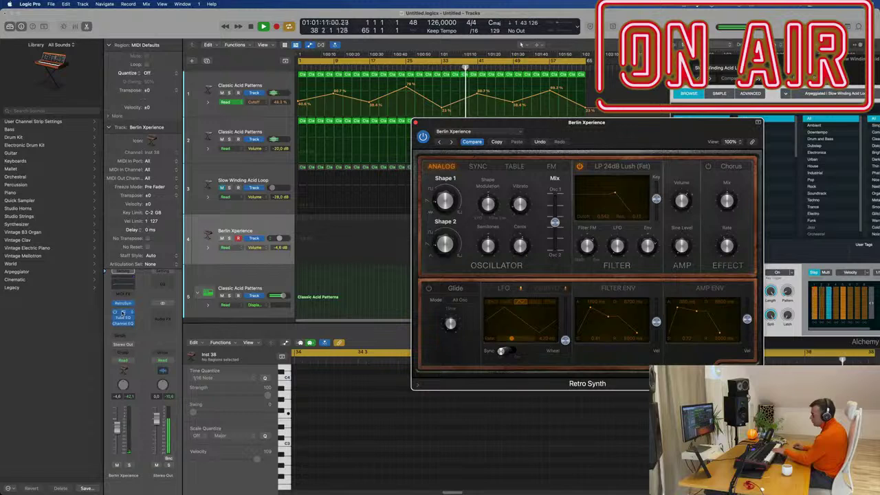
- Audition the Retro Synth presets Big Sweeper, Chillout Pad and Classic Sawtooth Pad on track 4 while adjusting the track's volume
{"action": "left_click_drag", "start_coordinate": [117, 427], "coordinate": [117, 407]}
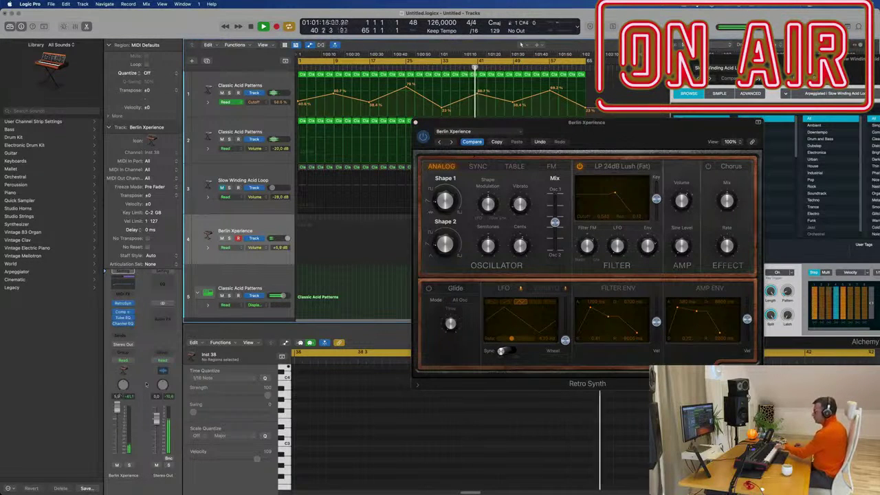
{"action": "left_click", "coordinate": [451, 142]}
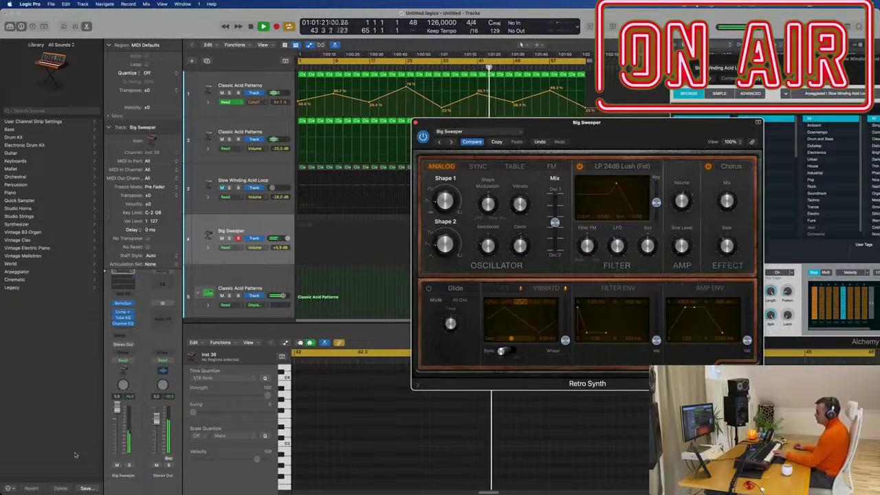
{"action": "left_click", "coordinate": [114, 460]}
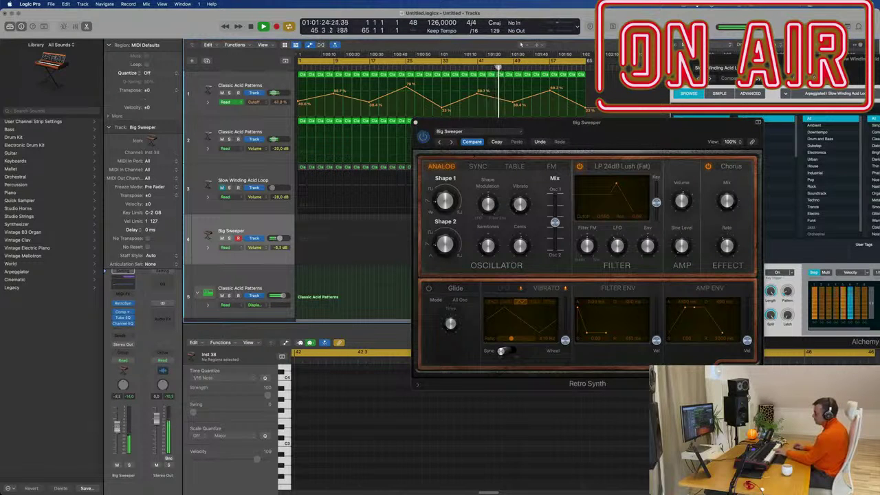
{"action": "left_click", "coordinate": [451, 142]}
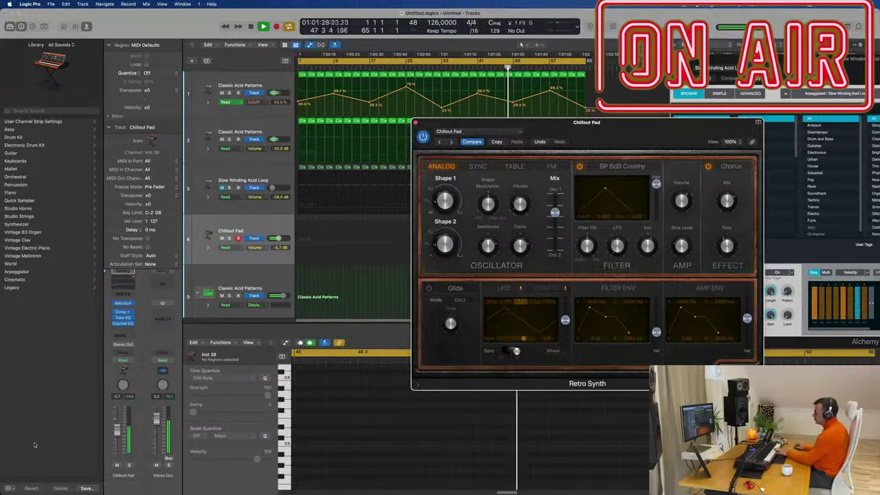
{"action": "left_click_drag", "start_coordinate": [117, 435], "coordinate": [117, 446]}
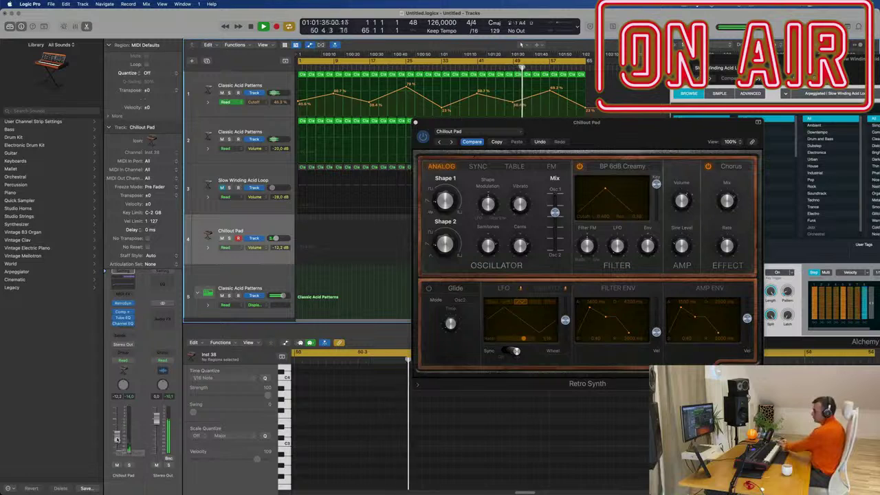
{"action": "left_click_drag", "start_coordinate": [117, 440], "coordinate": [116, 430]}
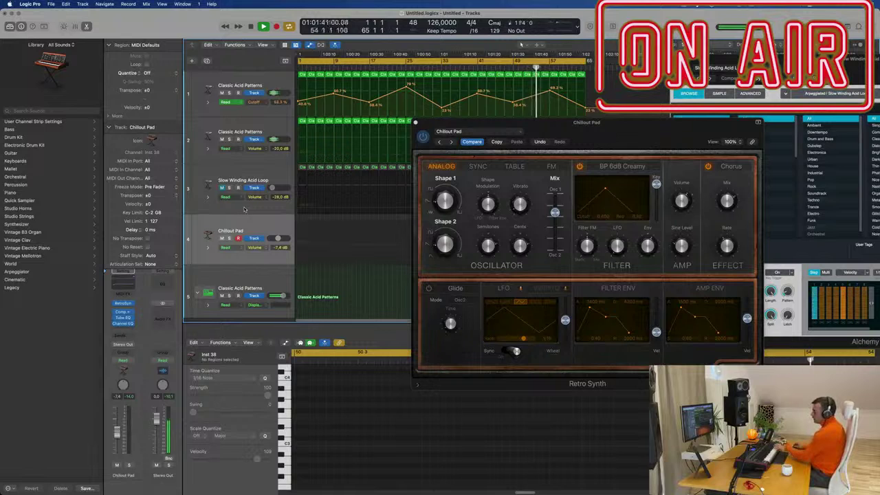
{"action": "left_click", "coordinate": [451, 141]}
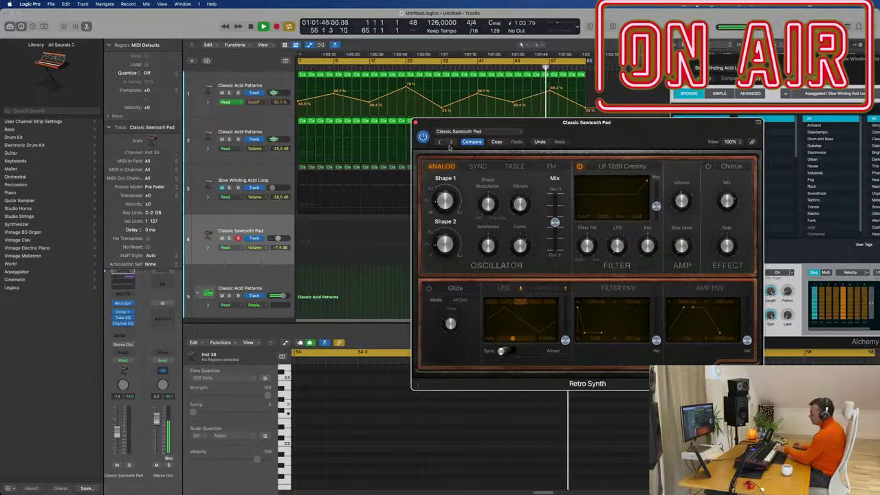
{"action": "left_click", "coordinate": [273, 224]}
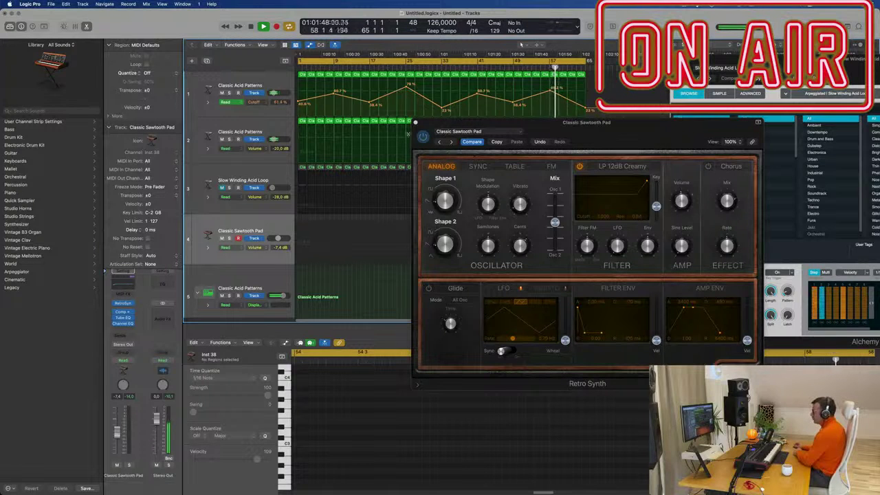
{"action": "left_click", "coordinate": [422, 137]}
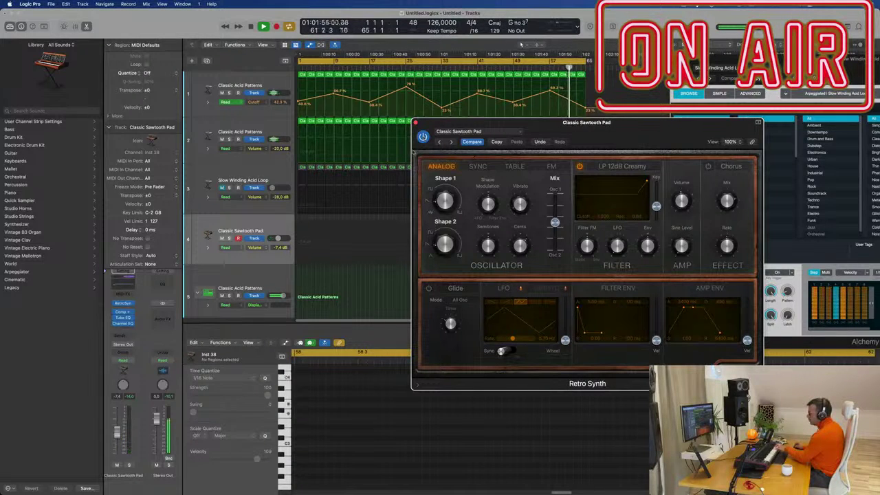
{"action": "left_click", "coordinate": [251, 248]}
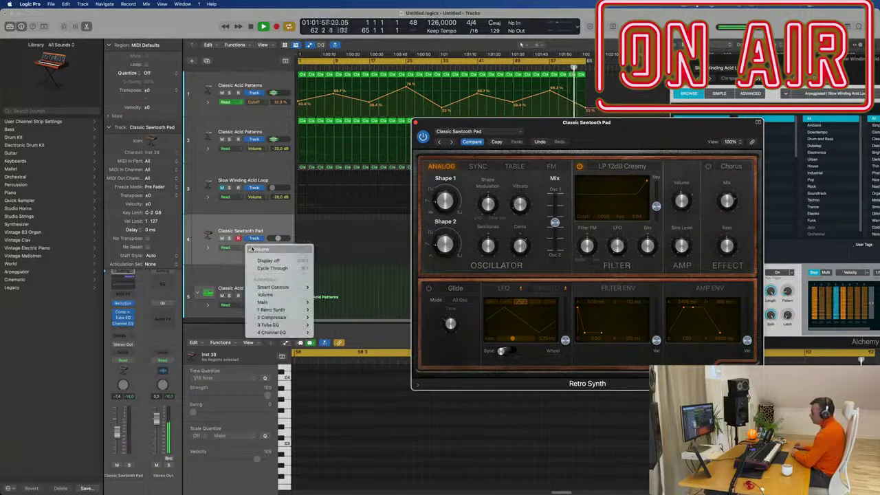
{"action": "left_click", "coordinate": [226, 262]}
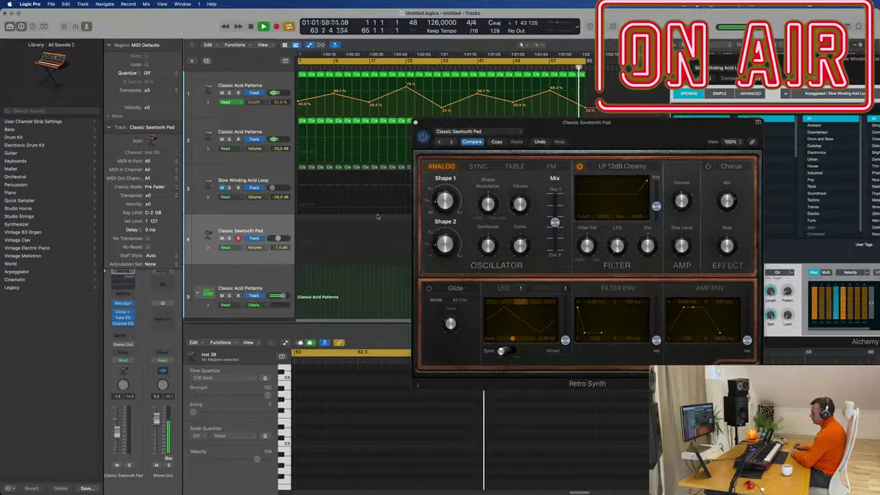
- Replace the Retro Synth instrument on track 4 with Alchemy and lower the track's volume
{"action": "left_click", "coordinate": [123, 303]}
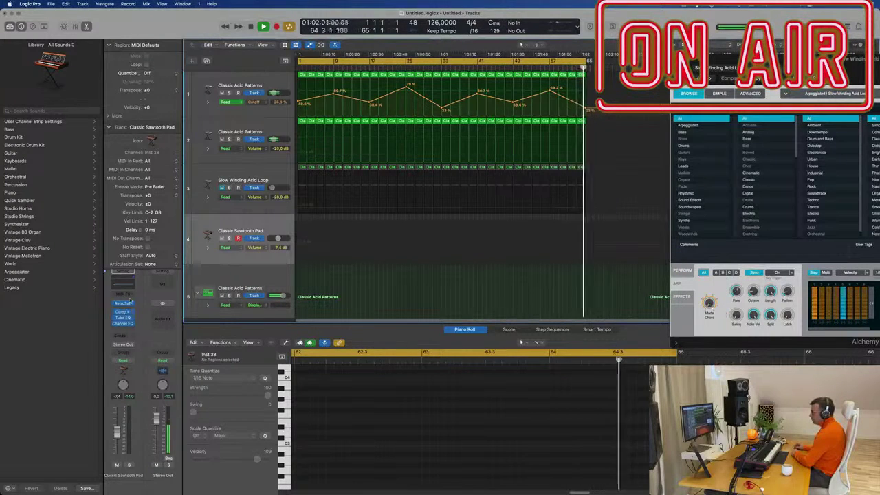
{"action": "left_click", "coordinate": [131, 302]}
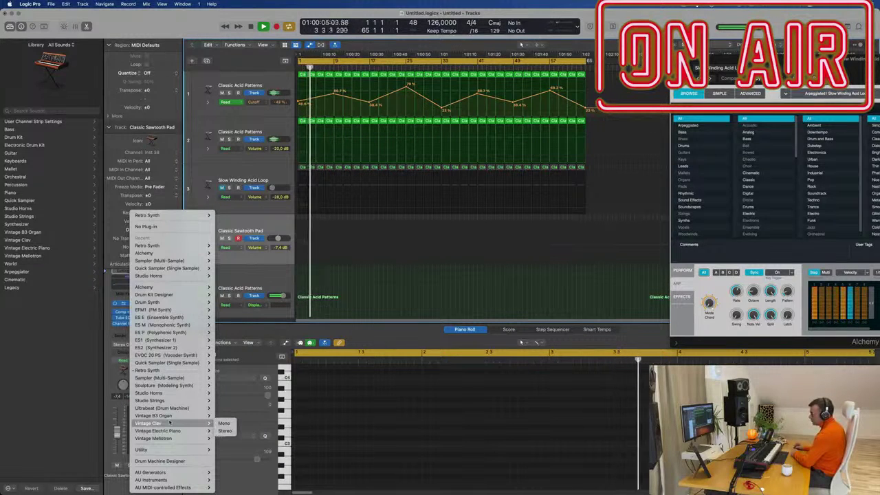
{"action": "mouse_move", "coordinate": [171, 420]}
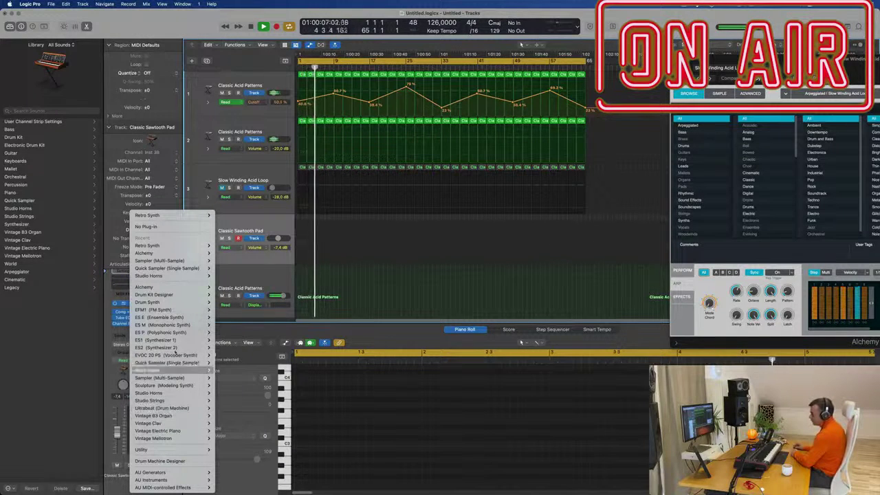
{"action": "mouse_move", "coordinate": [183, 287]}
{"action": "left_click", "coordinate": [225, 287]}
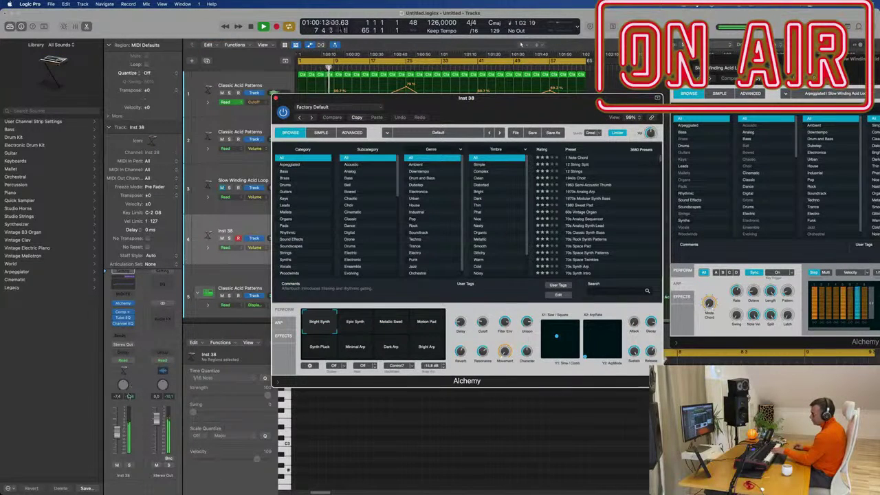
{"action": "left_click_drag", "start_coordinate": [117, 435], "coordinate": [116, 445]}
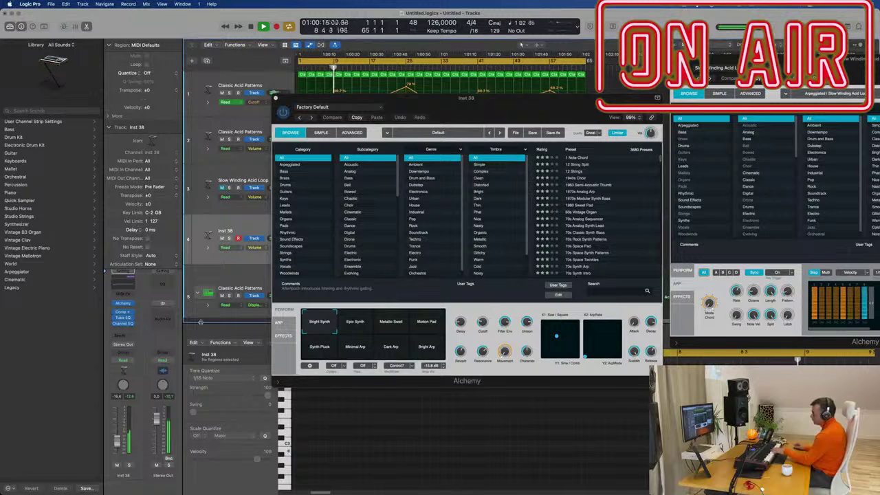
- Search Alchemy's presets for "classic" and limit the list to the Pads category
{"action": "left_click", "coordinate": [608, 291]}
{"action": "type", "text": "cla"}
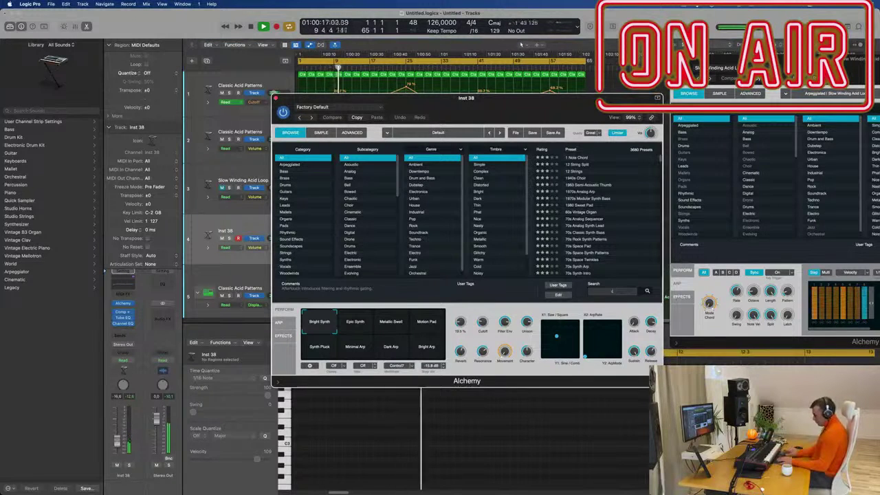
{"action": "type", "text": "ssic"}
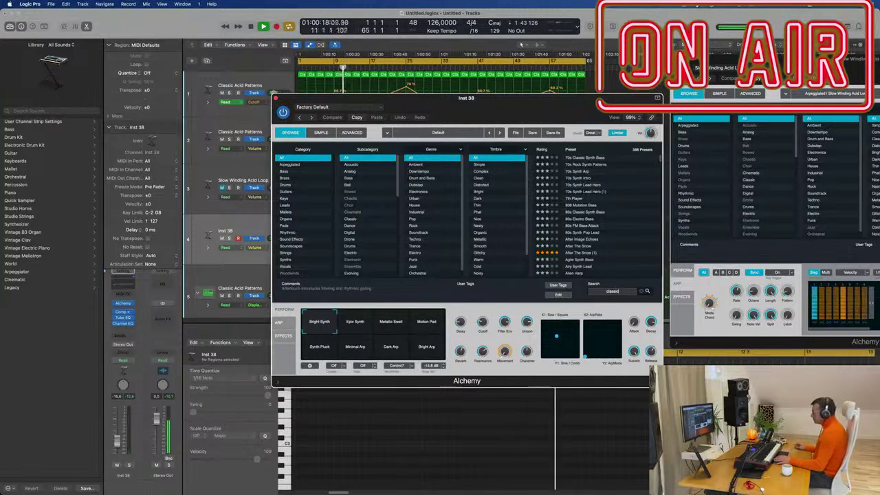
{"action": "scroll", "coordinate": [602, 213], "scroll_direction": "down", "scroll_amount": 5}
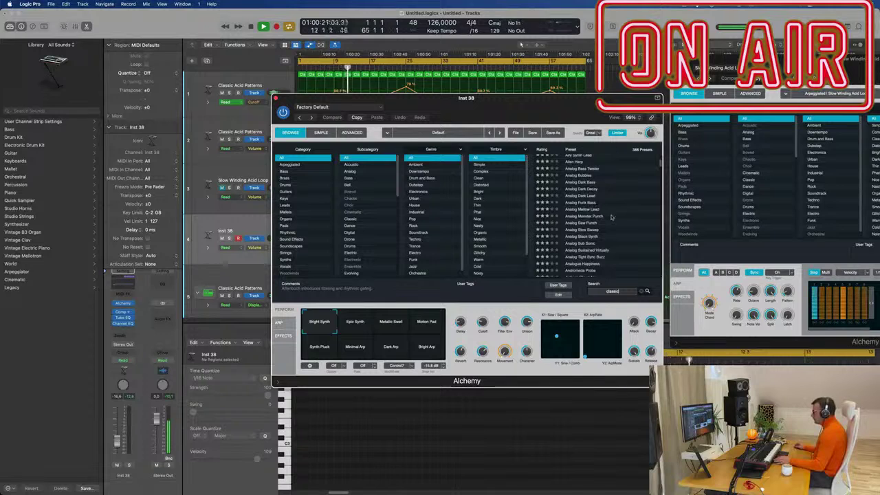
{"action": "scroll", "coordinate": [612, 217], "scroll_direction": "down", "scroll_amount": 6}
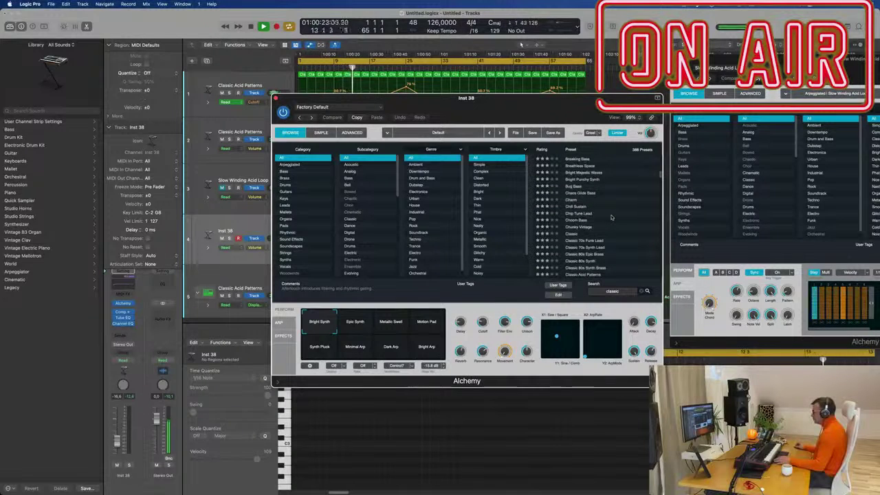
{"action": "scroll", "coordinate": [615, 227], "scroll_direction": "down", "scroll_amount": 6}
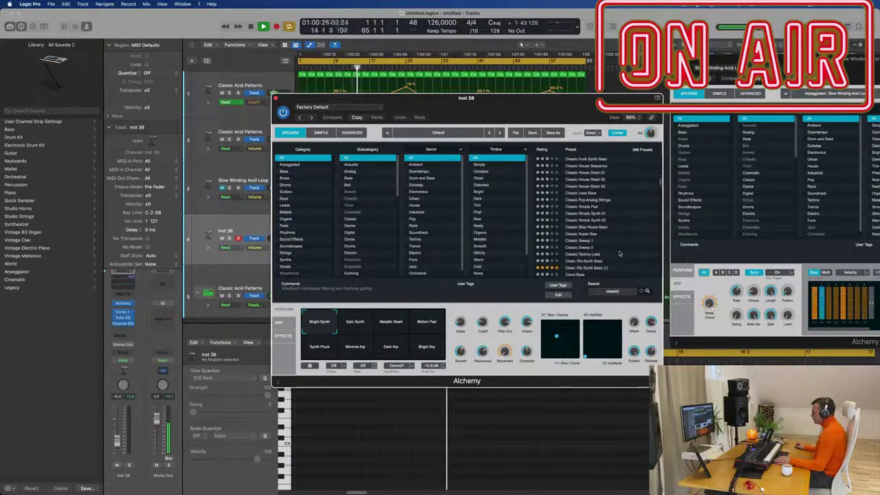
{"action": "left_click", "coordinate": [286, 227]}
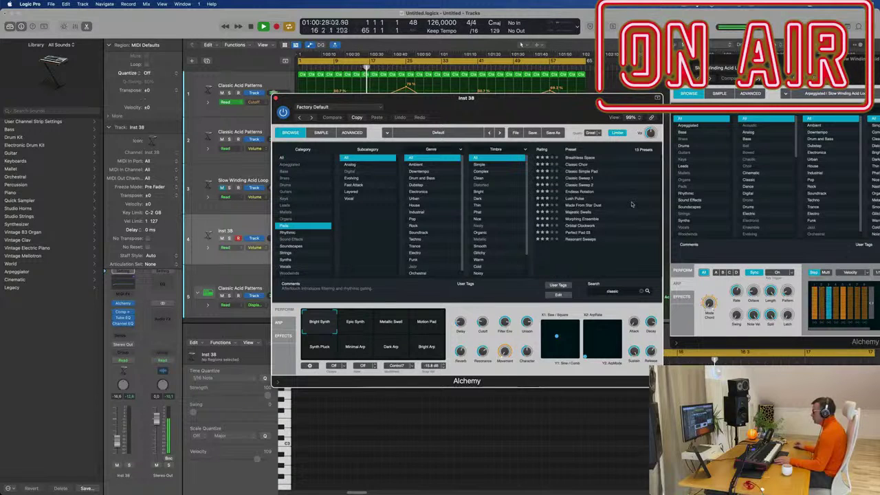
- Audition the Classic Sweep 1, Breathless Space and Lush Pulse presets, and set the track's volume to about -14.6 dB
{"action": "left_click", "coordinate": [584, 178]}
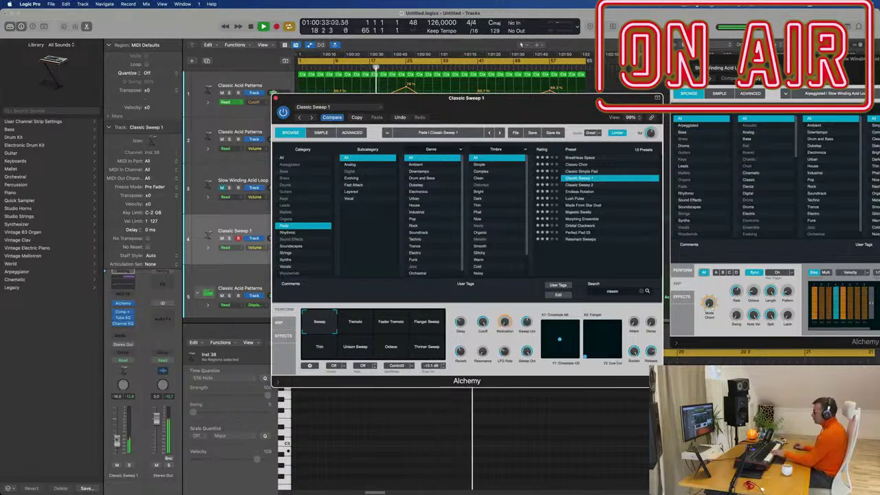
{"action": "left_click_drag", "start_coordinate": [118, 438], "coordinate": [119, 431]}
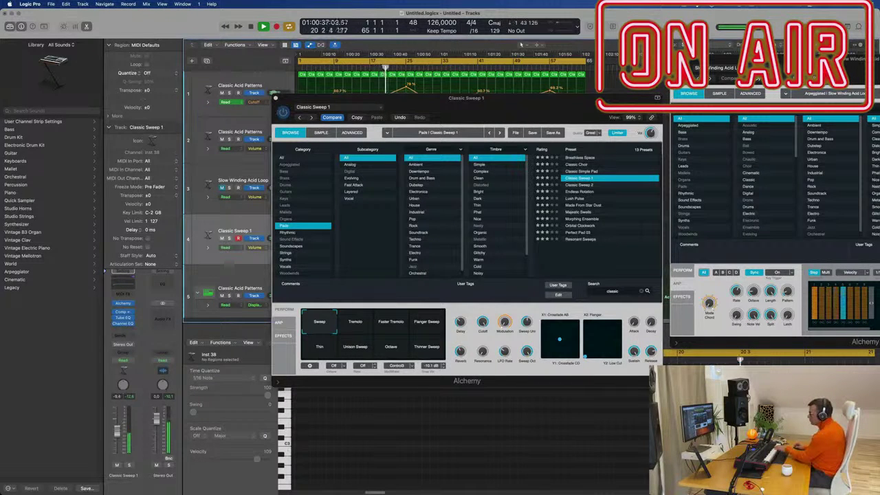
{"action": "left_click", "coordinate": [582, 158]}
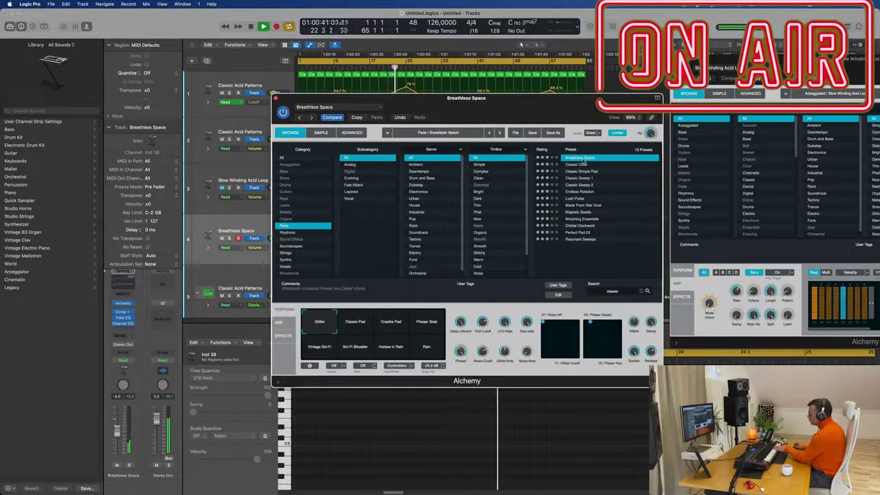
{"action": "left_click", "coordinate": [579, 199]}
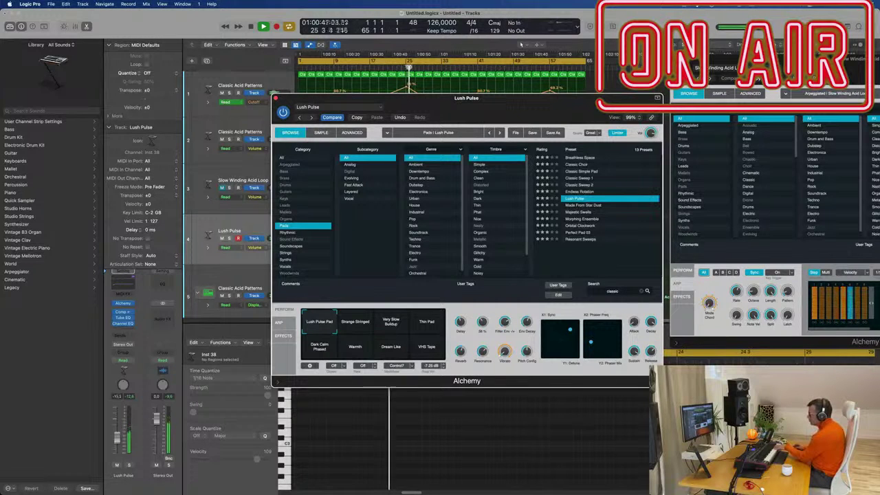
{"action": "left_click_drag", "start_coordinate": [117, 435], "coordinate": [116, 448]}
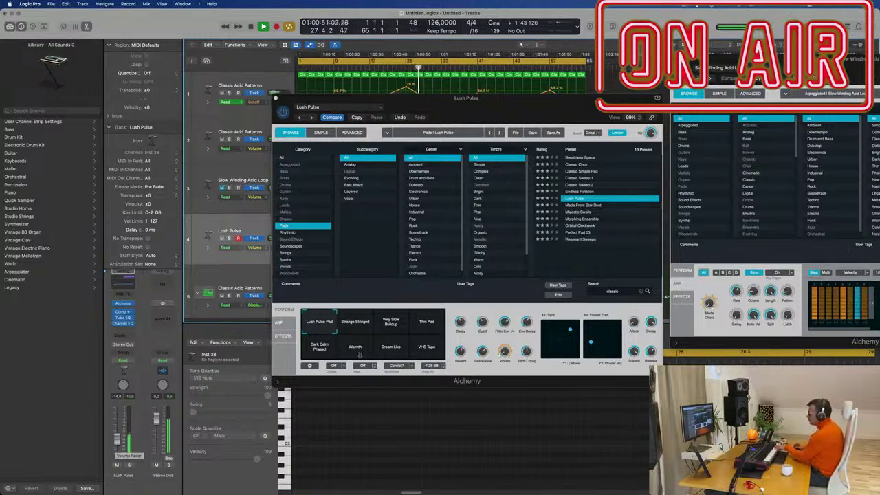
- Try the Strange Stringed, Very Slow Buildup and Thin Pad variations of the Lush Pulse preset
{"action": "left_click", "coordinate": [353, 332]}
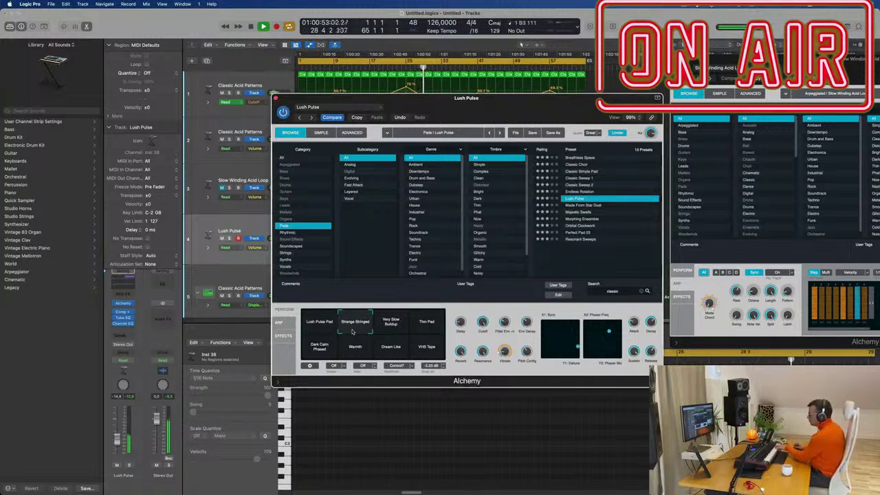
{"action": "left_click", "coordinate": [390, 323]}
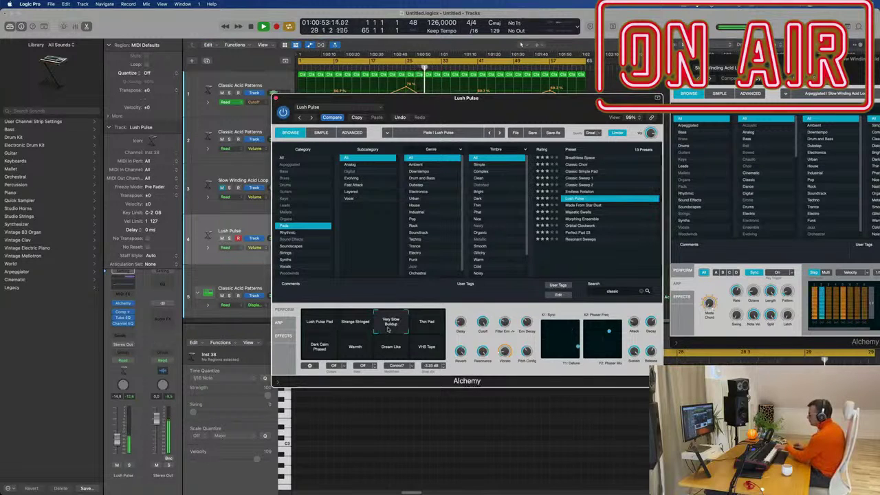
{"action": "left_click", "coordinate": [427, 325]}
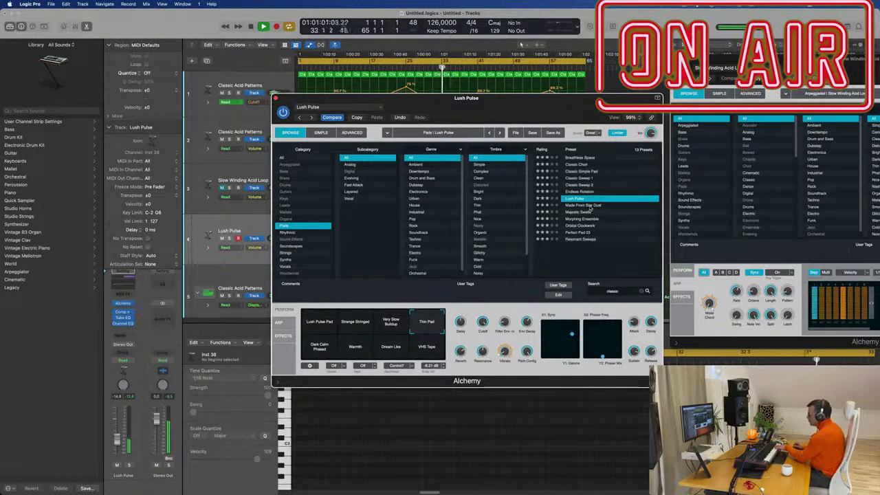
- Load the Perfect Pad 03 preset and record a played pad part on track 4
{"action": "left_click", "coordinate": [584, 219]}
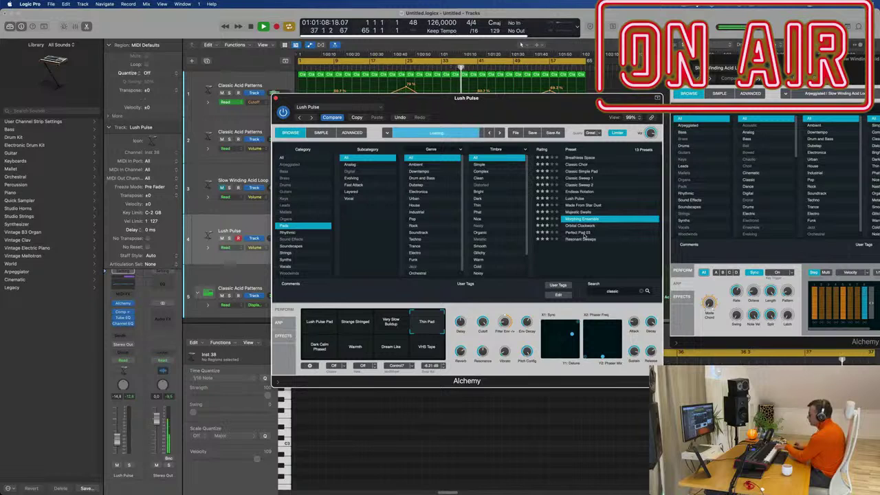
{"action": "left_click", "coordinate": [584, 234]}
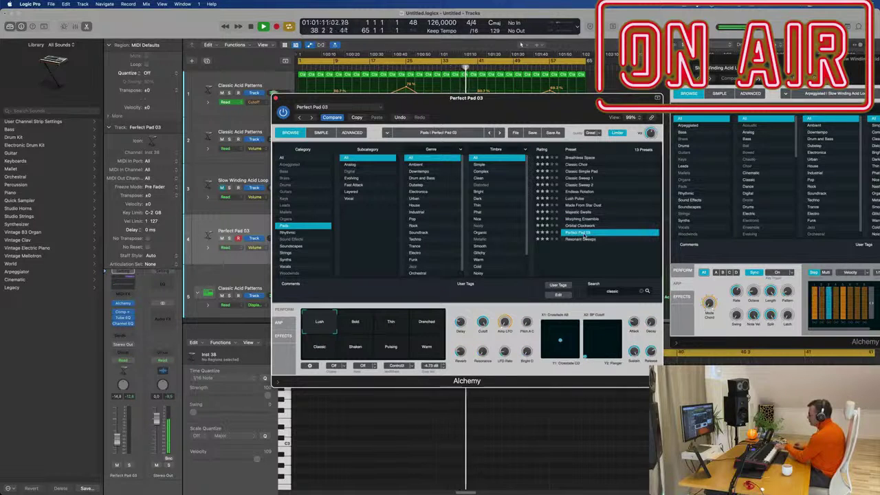
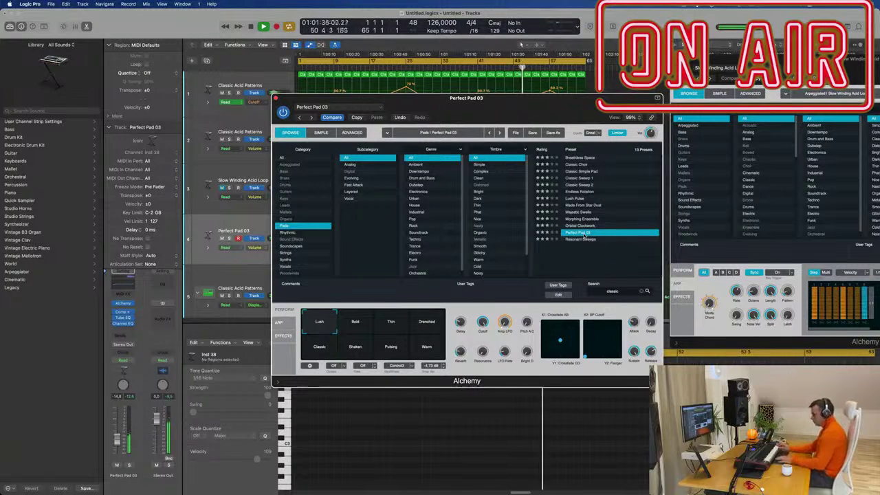
{"action": "key", "text": "r"}
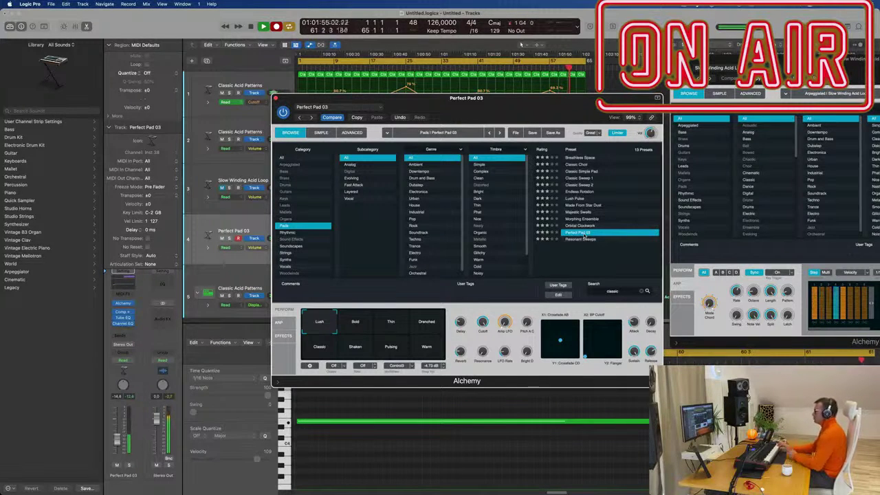
{"action": "key", "text": "space"}
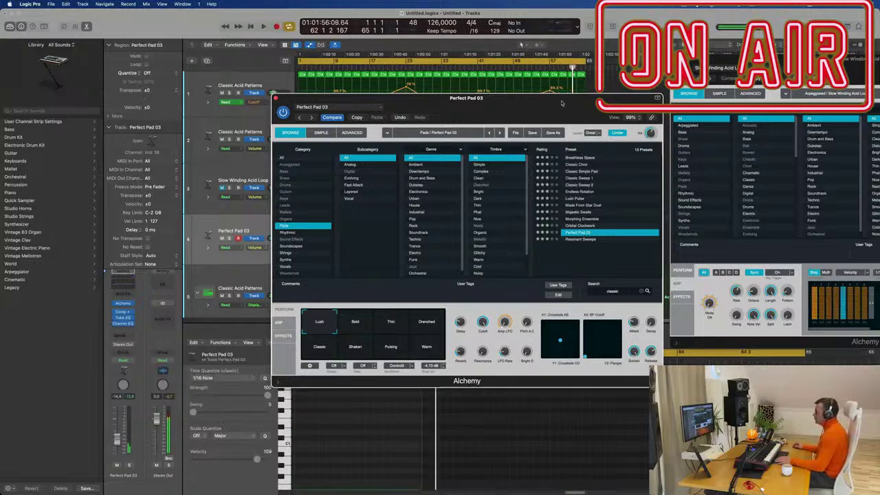
- Shorten the recorded pad region on track 4 to six bars and open its notes in the Piano Roll
{"action": "left_click_drag", "start_coordinate": [562, 103], "coordinate": [879, 141]}
{"action": "left_click_drag", "start_coordinate": [556, 220], "coordinate": [311, 220]}
{"action": "key", "text": "e"}
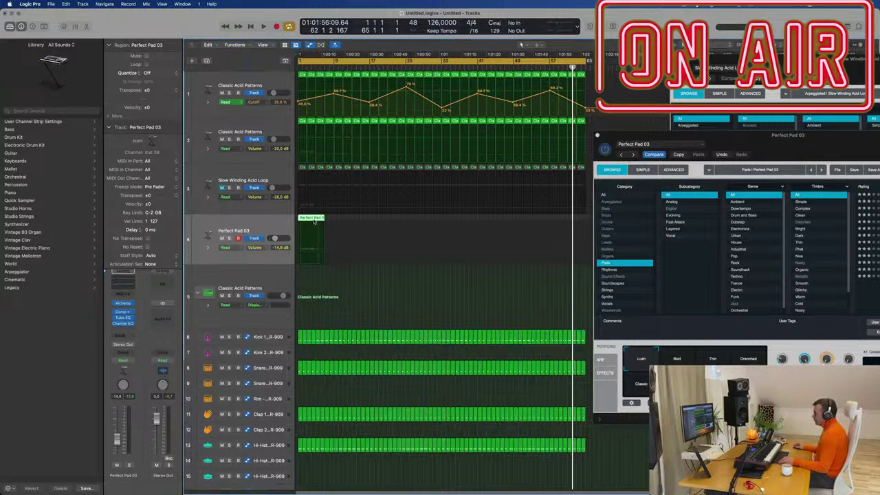
{"action": "key", "text": "e"}
{"action": "scroll", "coordinate": [412, 439], "scroll_direction": "down", "scroll_amount": 1}
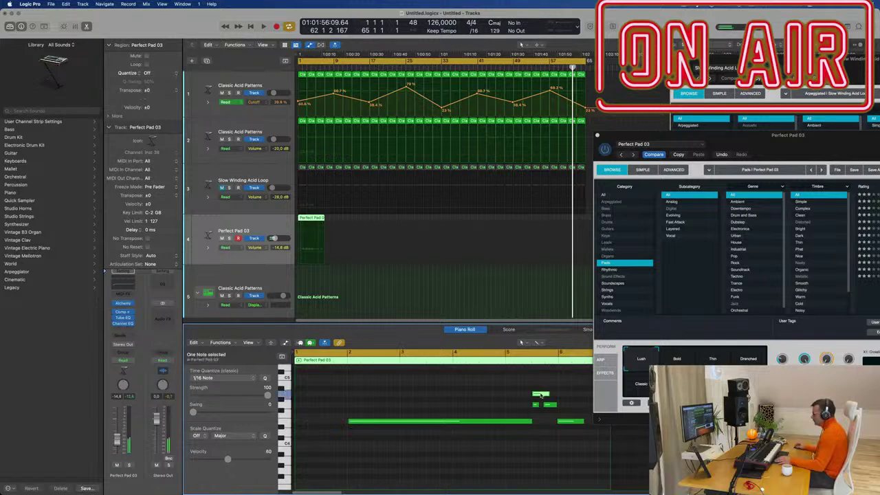
- Shift the A4 note after the first G4, delete the surplus notes, move the remaining three-note phrase to bar 1, and play it
{"action": "mouse_move", "coordinate": [550, 395]}
{"action": "left_mouse_down"}
{"action": "mouse_move", "coordinate": [563, 395]}
{"action": "mouse_move", "coordinate": [542, 410]}
{"action": "left_mouse_up"}
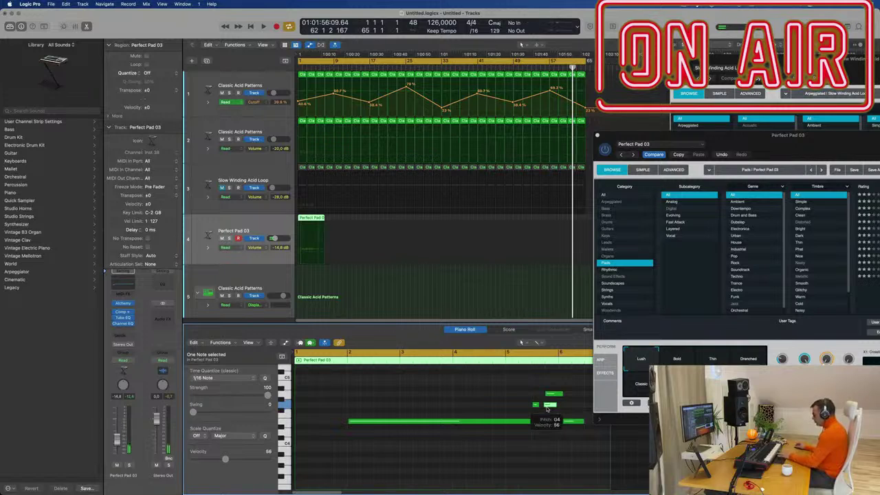
{"action": "left_click_drag", "start_coordinate": [547, 410], "coordinate": [533, 406]}
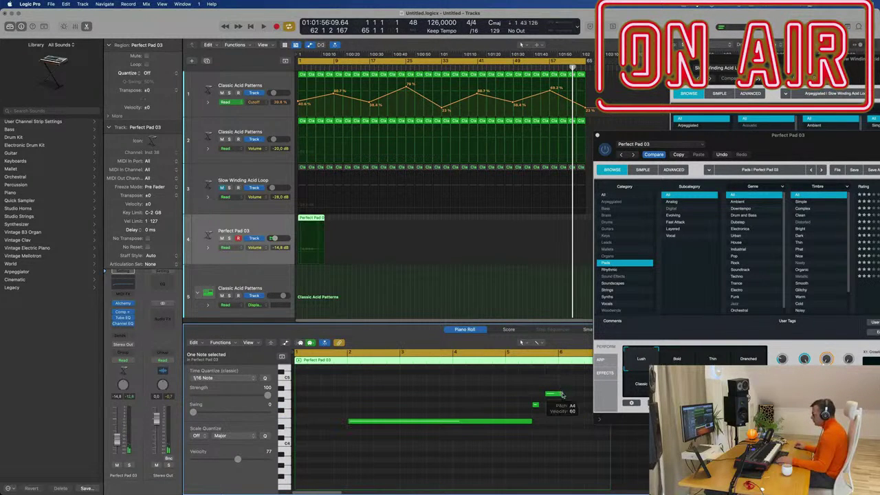
{"action": "left_click_drag", "start_coordinate": [562, 395], "coordinate": [339, 422]}
{"action": "key", "text": "super+Left"}
{"action": "key", "text": "space"}
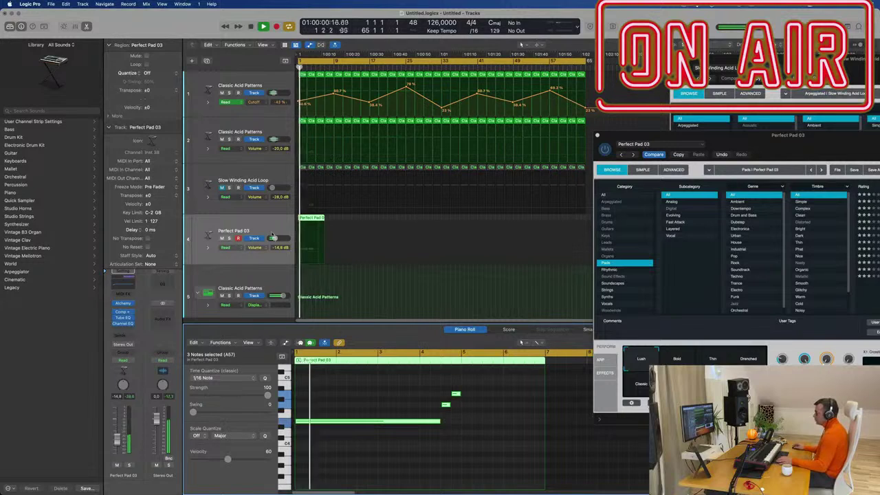
- Audition Perfect Pad 03's Drenched, Thin, Bold, Shaken, Classic, Pulsing and Warm variations against Lush, ending on Lush
{"action": "left_click_drag", "start_coordinate": [748, 137], "coordinate": [643, 98]}
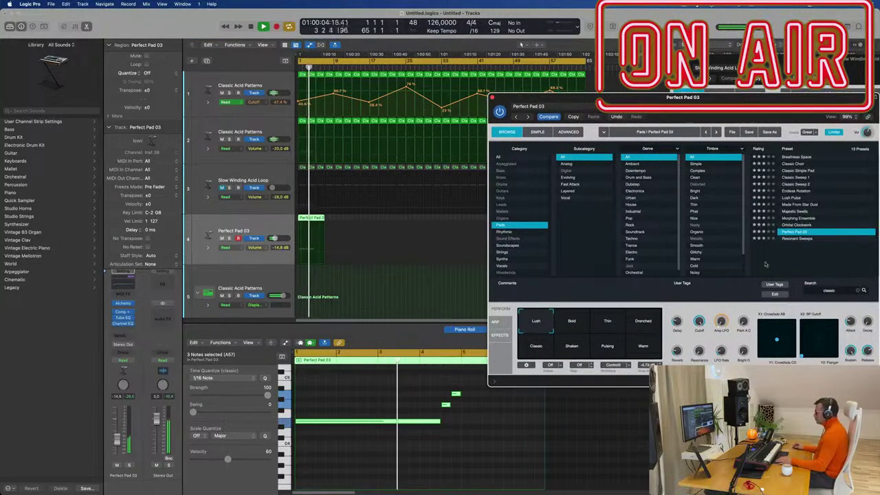
{"action": "left_click", "coordinate": [643, 330]}
{"action": "left_click", "coordinate": [607, 327]}
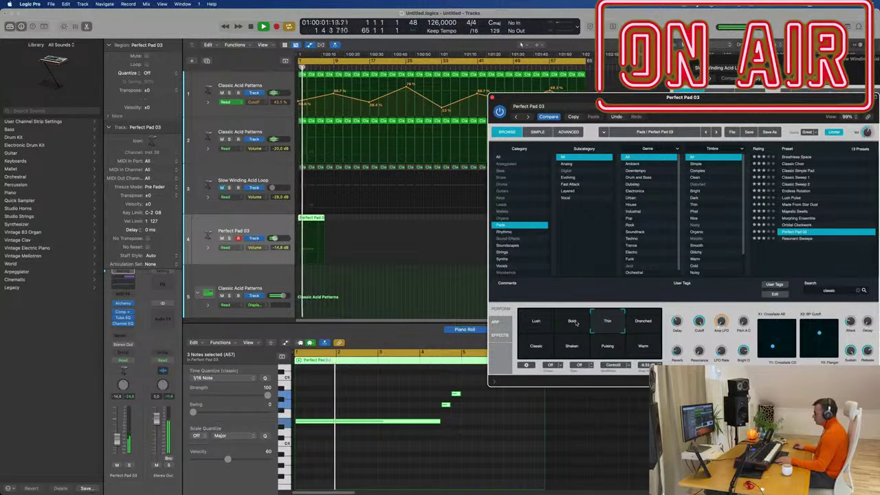
{"action": "left_click", "coordinate": [544, 323]}
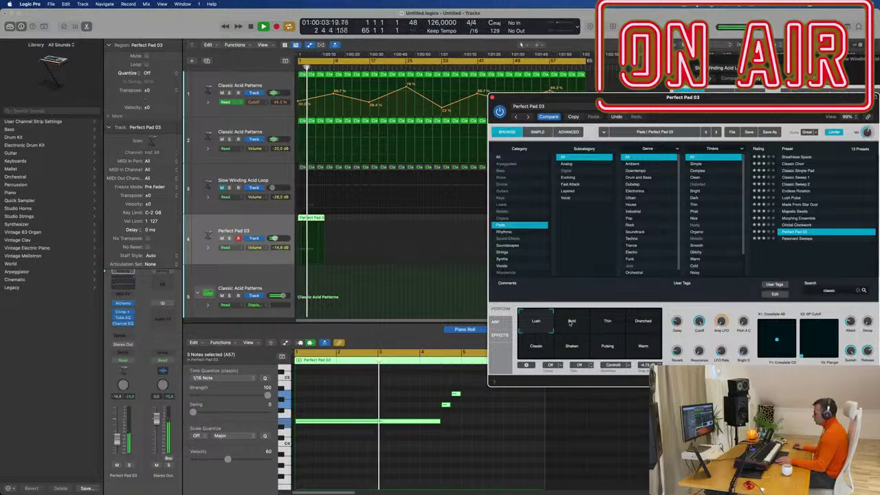
{"action": "left_click", "coordinate": [572, 322]}
{"action": "left_click", "coordinate": [571, 347]}
{"action": "left_click", "coordinate": [529, 348]}
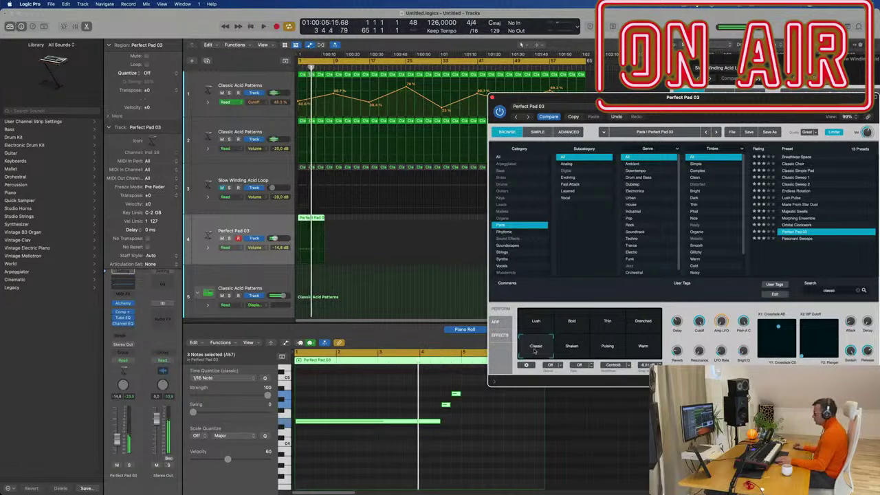
{"action": "left_click", "coordinate": [608, 347]}
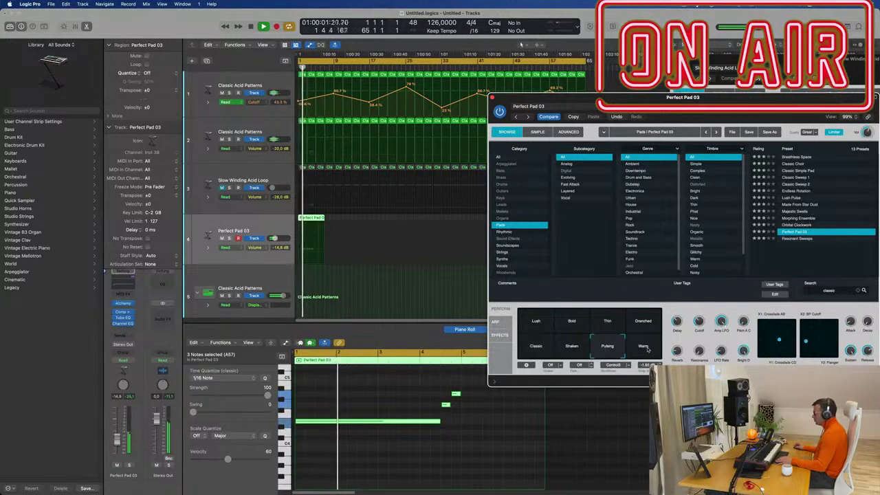
{"action": "left_click", "coordinate": [644, 347]}
{"action": "left_click", "coordinate": [536, 346]}
{"action": "left_click", "coordinate": [536, 321]}
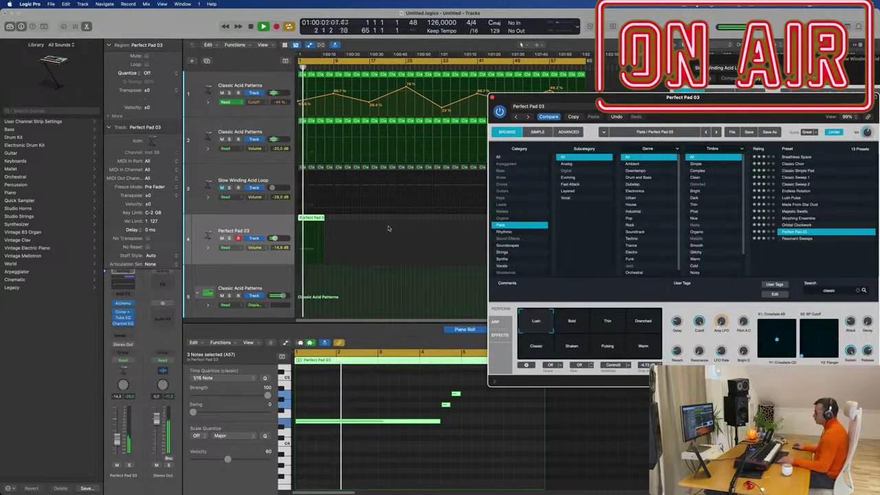
- Split the pad region at bar 5 and delete the part after the cut
{"action": "scroll", "coordinate": [379, 234], "scroll_direction": "up", "scroll_amount": 5}
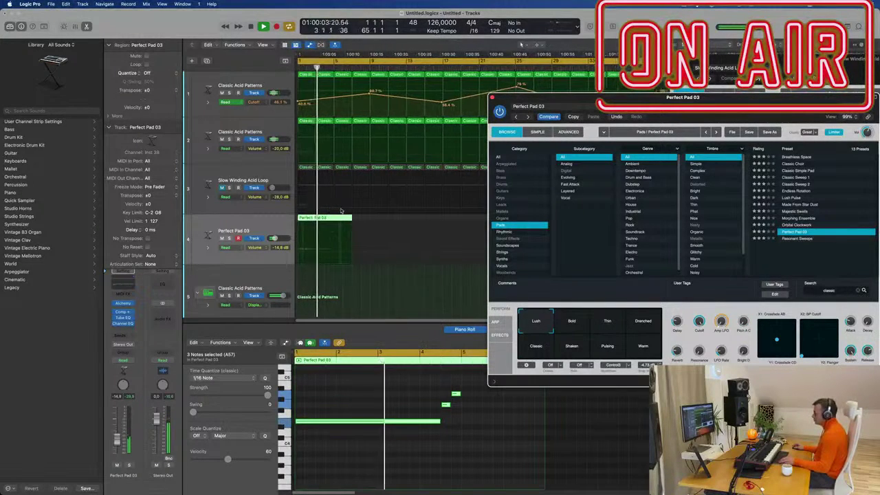
{"action": "double_click", "coordinate": [357, 220], "text": "super"}
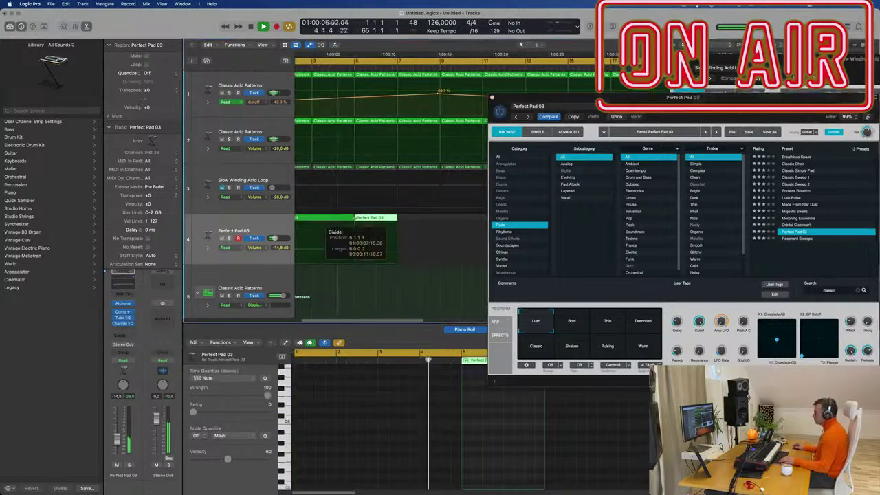
{"action": "key", "text": "Delete"}
{"action": "left_click_drag", "start_coordinate": [619, 97], "coordinate": [435, 286]}
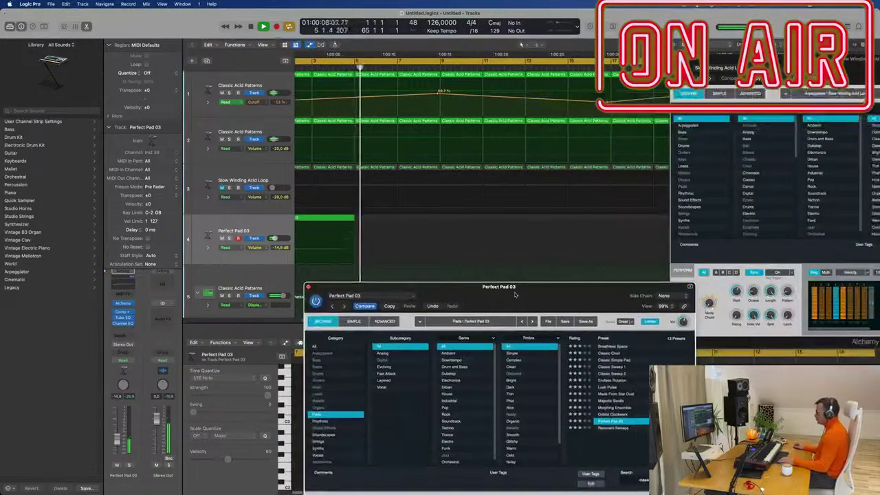
- Repeat the four-bar pad region twice to get three consecutive regions on track 4
{"action": "key", "text": "Return"}
{"action": "left_click", "coordinate": [332, 219]}
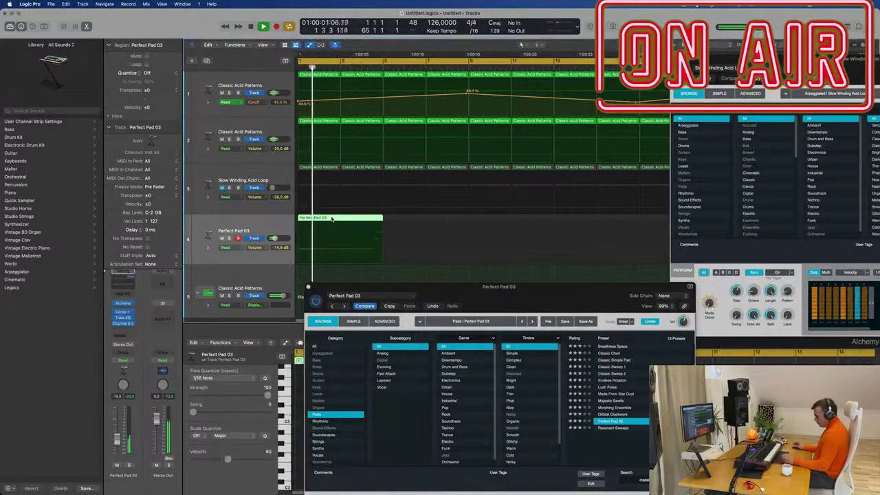
{"action": "key", "text": "super+r"}
{"action": "key", "text": "super+r"}
{"action": "key", "text": "super+Left"}
{"action": "key", "text": "super+Left"}
{"action": "key", "text": "super+Left"}
{"action": "key", "text": "super+Left"}
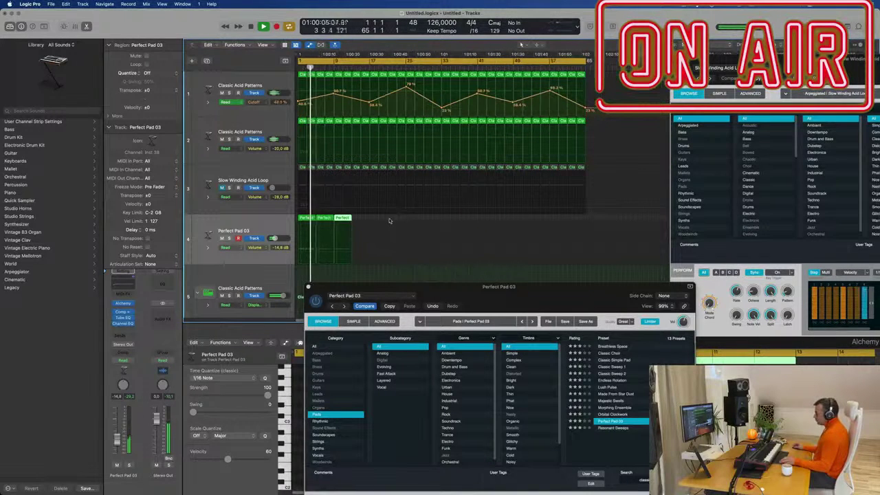
- Repeat the group of three pad regions until track 4 is filled to bar 65, and close the pad's instrument window
{"action": "left_click", "coordinate": [303, 223], "text": "shift"}
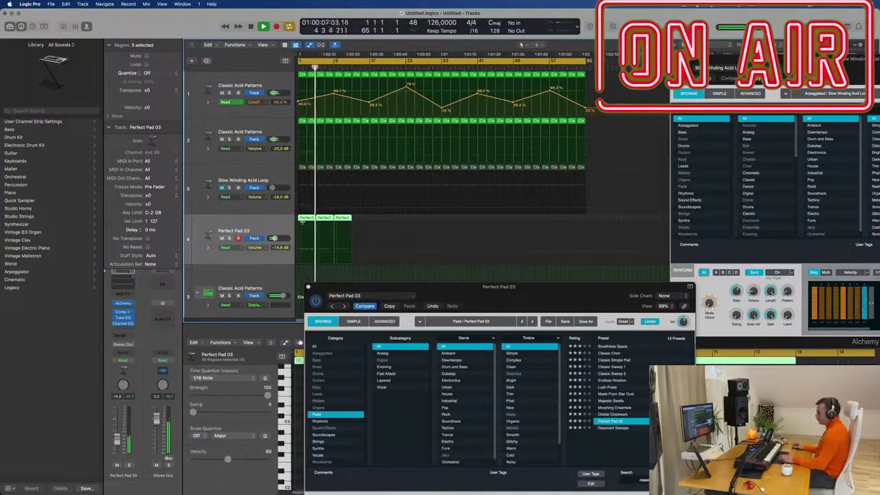
{"action": "key", "text": "super+r"}
{"action": "key", "text": "super+r"}
{"action": "key", "text": "super+r"}
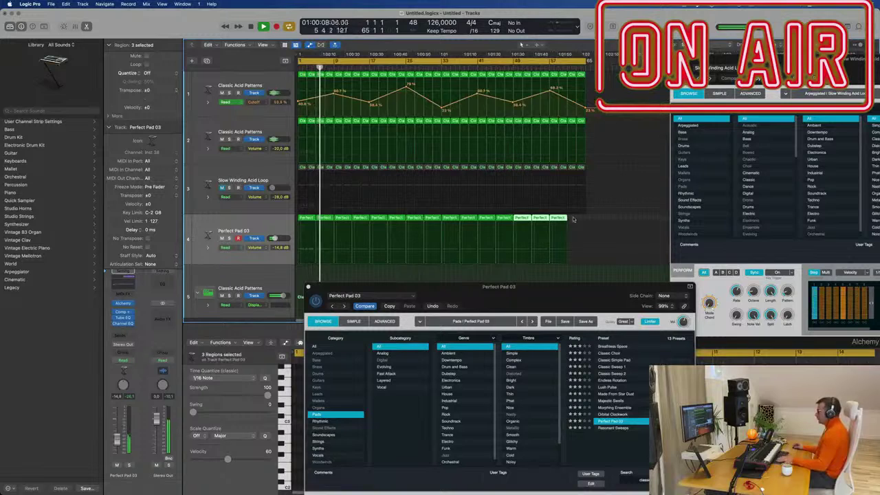
{"action": "left_click", "coordinate": [564, 221]}
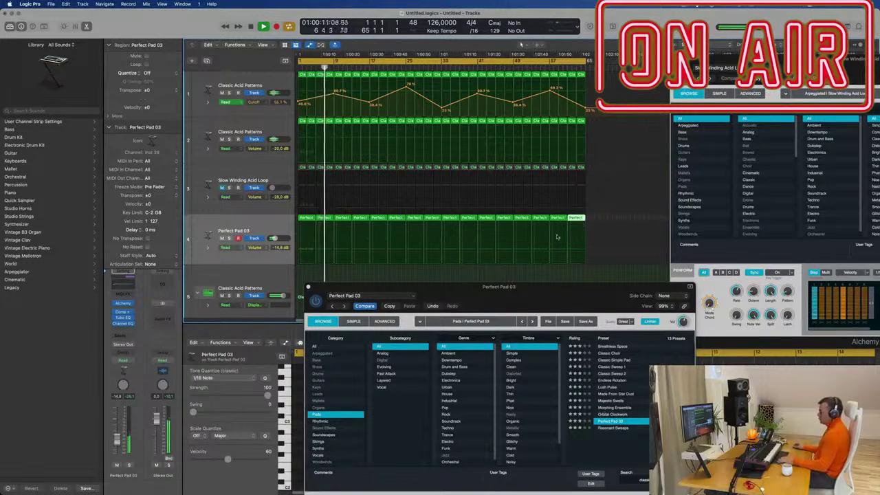
{"action": "left_click_drag", "start_coordinate": [463, 288], "coordinate": [537, 285]}
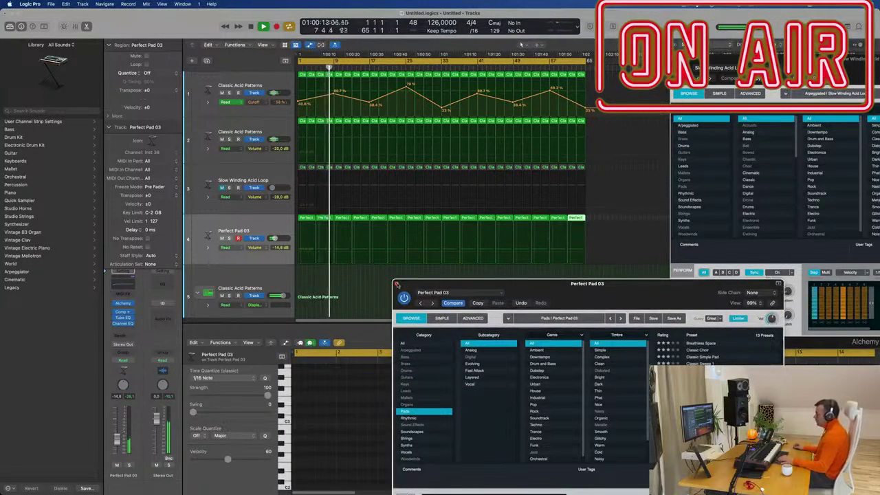
{"action": "left_click", "coordinate": [397, 284]}
- Toggle the Tube EQ on the Perfect Pad 03 channel and raise its Channel EQ low cut to about 530 Hz
{"action": "key", "text": "super+Left"}
{"action": "key", "text": "super+Right"}
{"action": "key", "text": "super+Right"}
{"action": "left_click", "coordinate": [241, 256]}
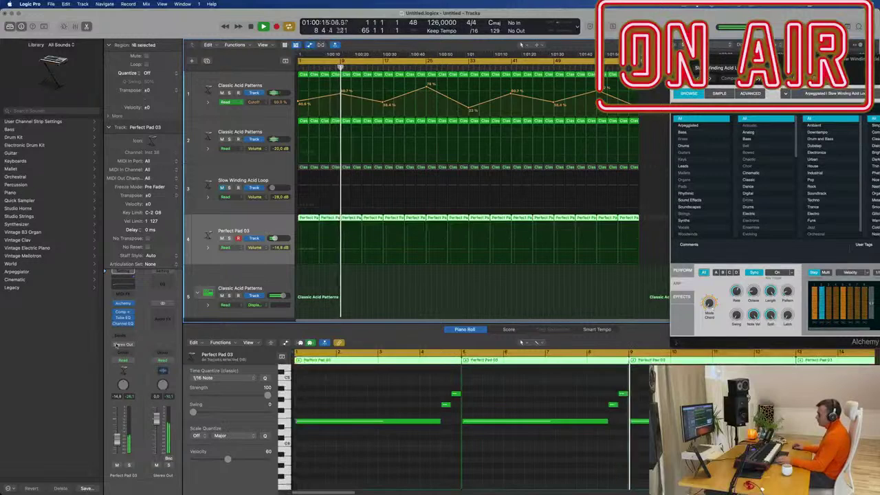
{"action": "left_click", "coordinate": [115, 318]}
{"action": "left_click", "coordinate": [115, 318]}
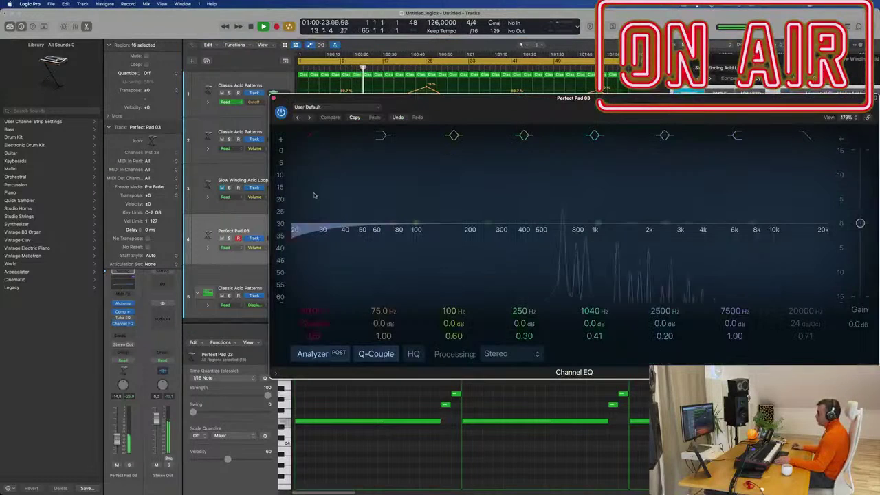
{"action": "left_click", "coordinate": [123, 323]}
{"action": "left_click_drag", "start_coordinate": [305, 152], "coordinate": [567, 194]}
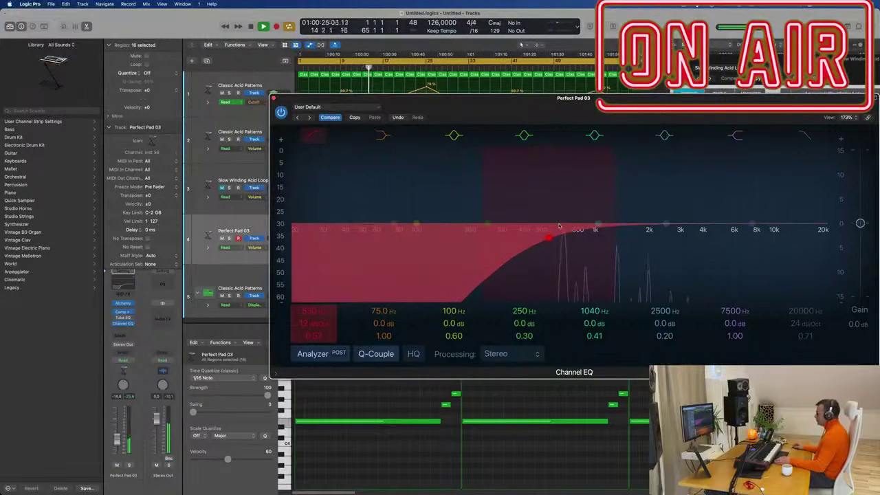
{"action": "key", "text": "super+w"}
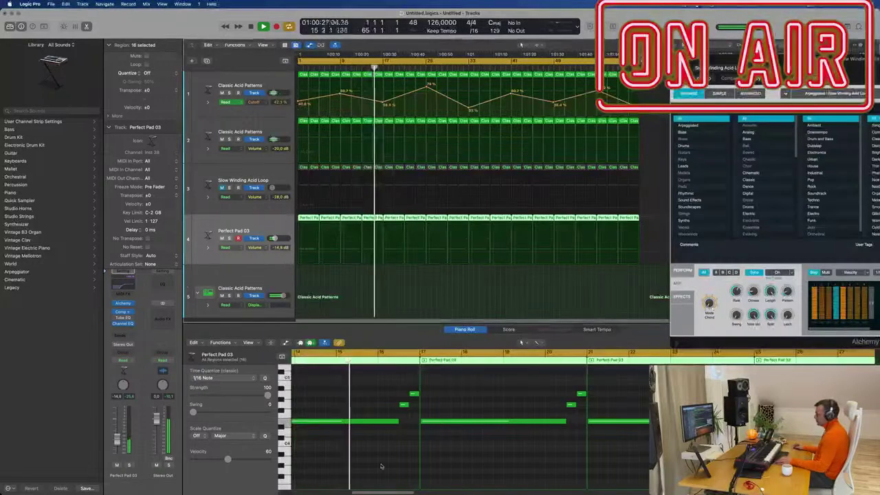
- Try all pad notes an octave higher and transpose them back down an octave
{"action": "left_click", "coordinate": [365, 441]}
{"action": "key", "text": "super+a"}
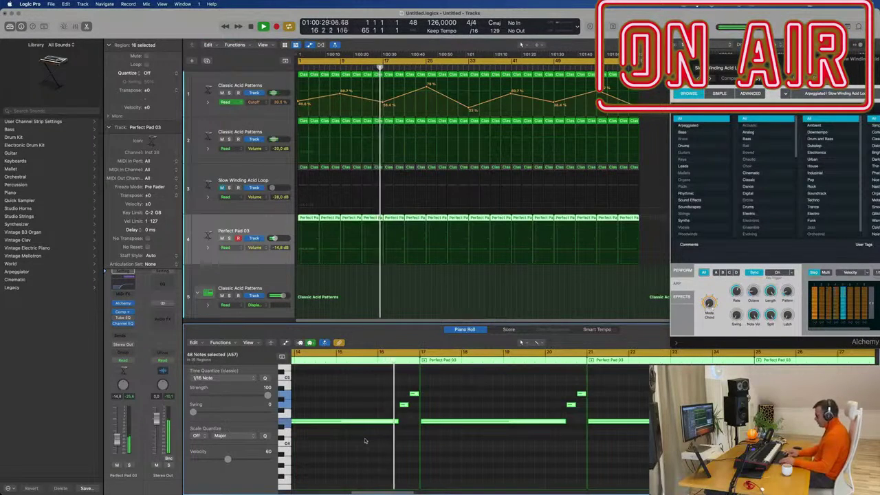
{"action": "key", "text": "alt+shift+Up"}
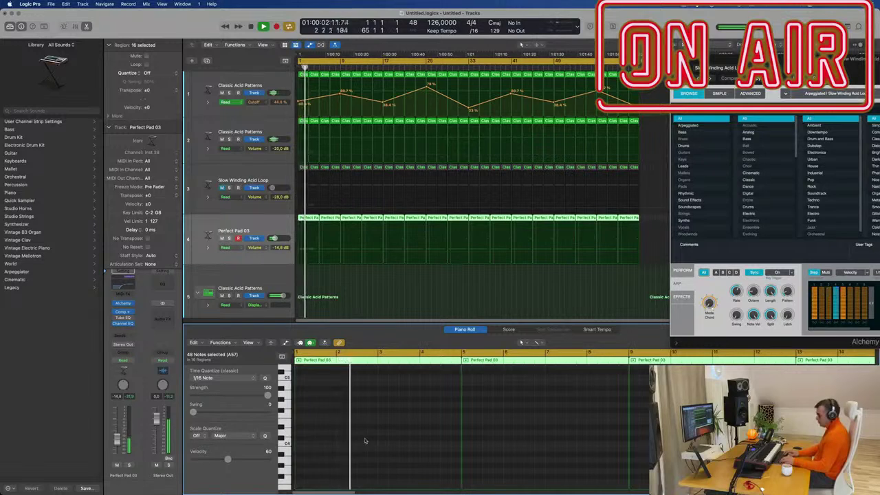
{"action": "key", "text": "alt+shift+Down"}
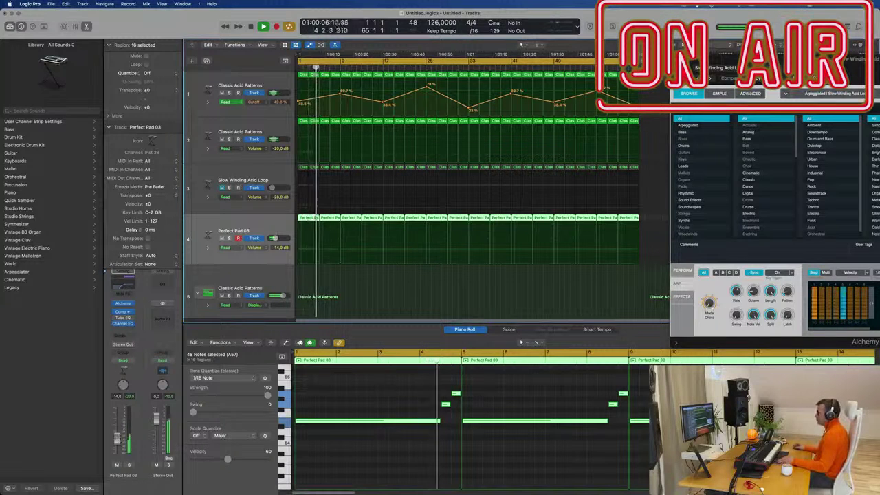
{"action": "left_click", "coordinate": [677, 59]}
{"action": "key", "text": "super+Left"}
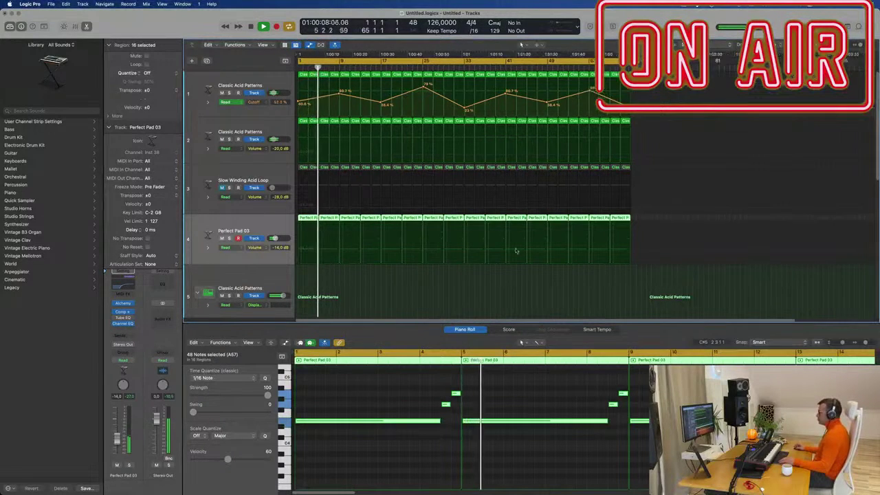
{"action": "key", "text": "super+Right"}
{"action": "key", "text": "super+Right"}
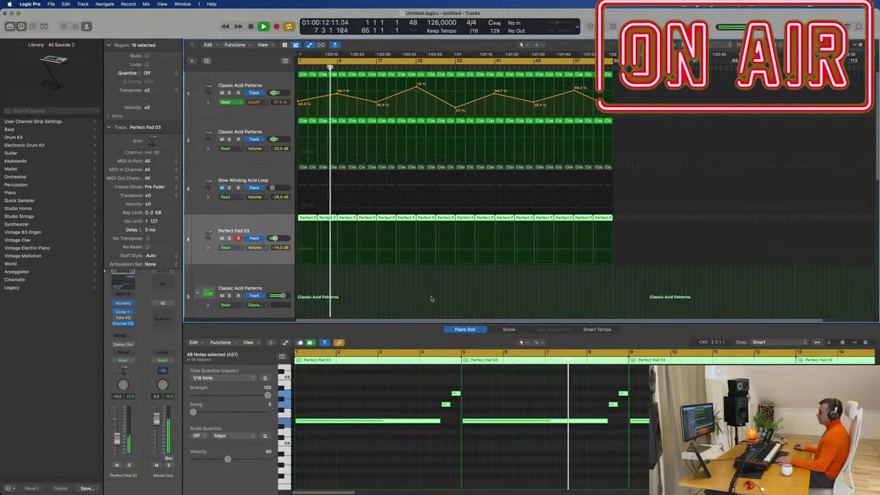
{"action": "scroll", "coordinate": [432, 299], "scroll_direction": "down", "scroll_amount": 5}
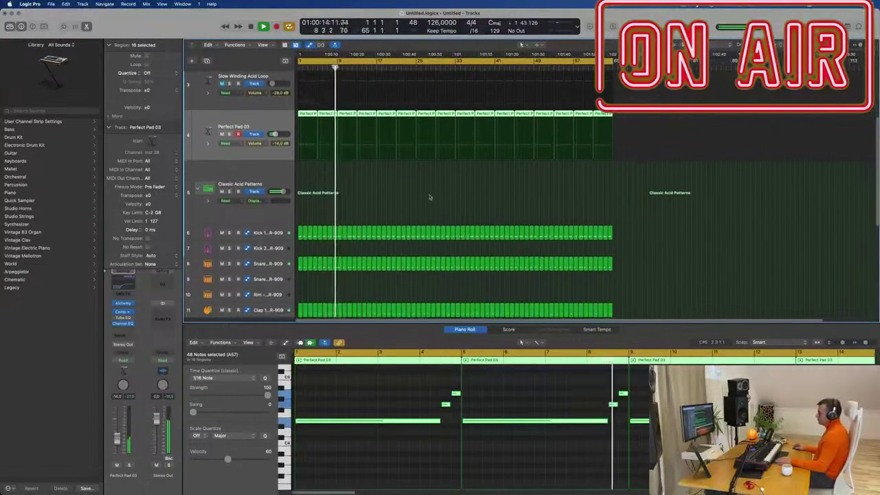
{"action": "left_click", "coordinate": [429, 197]}
{"action": "key", "text": "super+Up"}
{"action": "key", "text": "super+Up"}
{"action": "key", "text": "super+Up"}
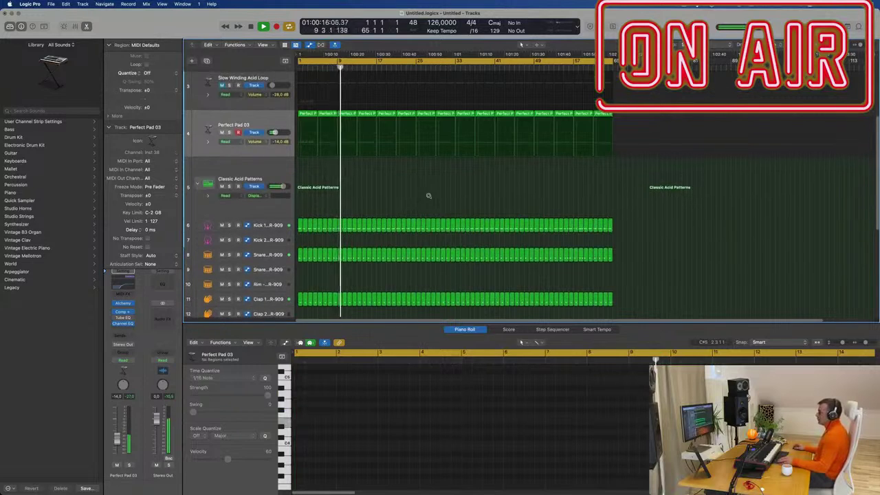
- Select and unmute the Slow Winding Acid Loop track and open its Alchemy instrument
{"action": "scroll", "coordinate": [273, 151], "scroll_direction": "up", "scroll_amount": 4}
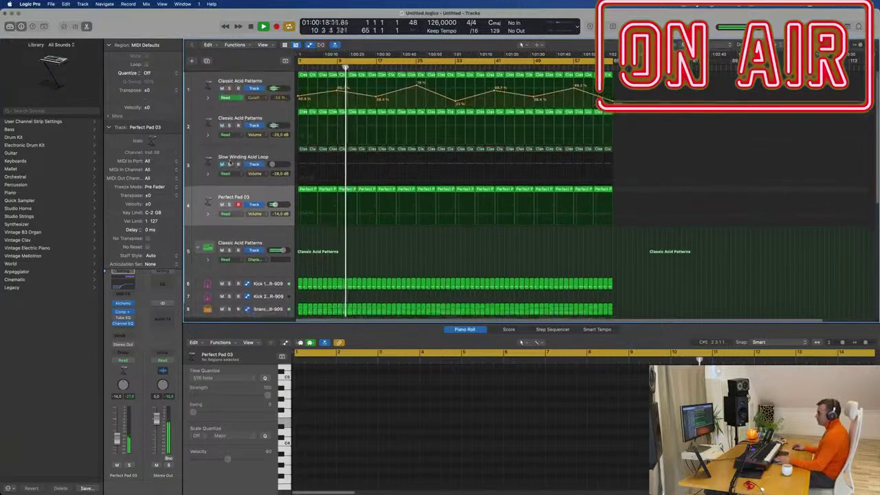
{"action": "left_click", "coordinate": [235, 154]}
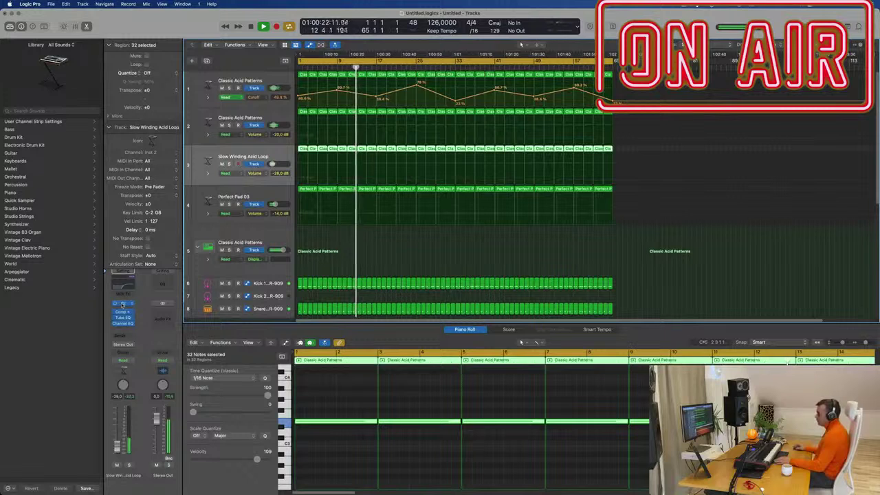
{"action": "left_click", "coordinate": [122, 303]}
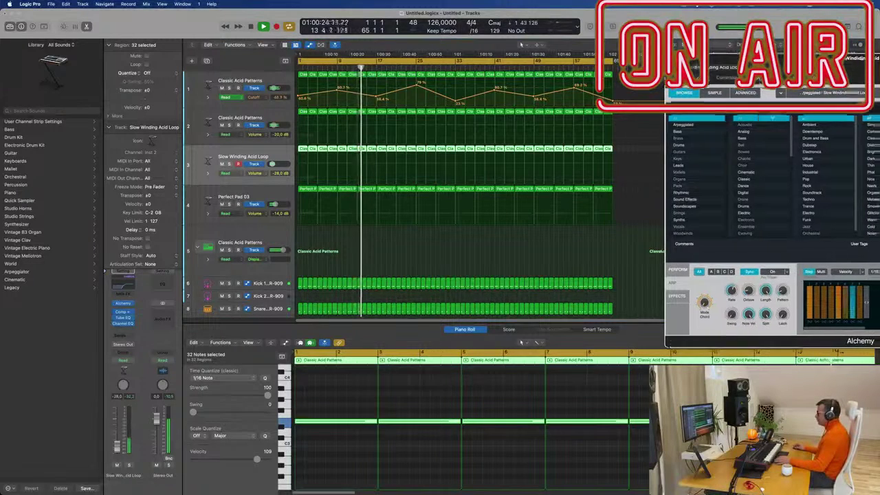
{"action": "left_click_drag", "start_coordinate": [852, 74], "coordinate": [456, 79]}
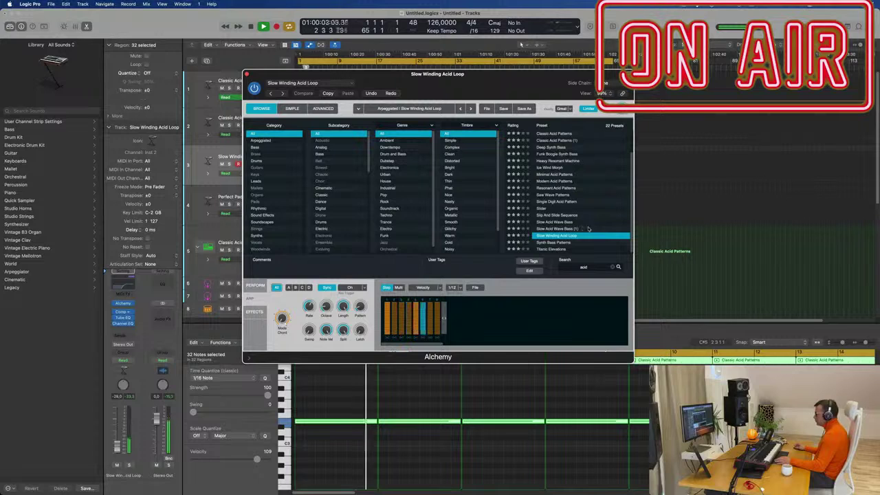
- Audition the Synth Bass Patterns, Titanic Elevations and Slow Acid Wave Bass presets on track 3
{"action": "left_click", "coordinate": [563, 243]}
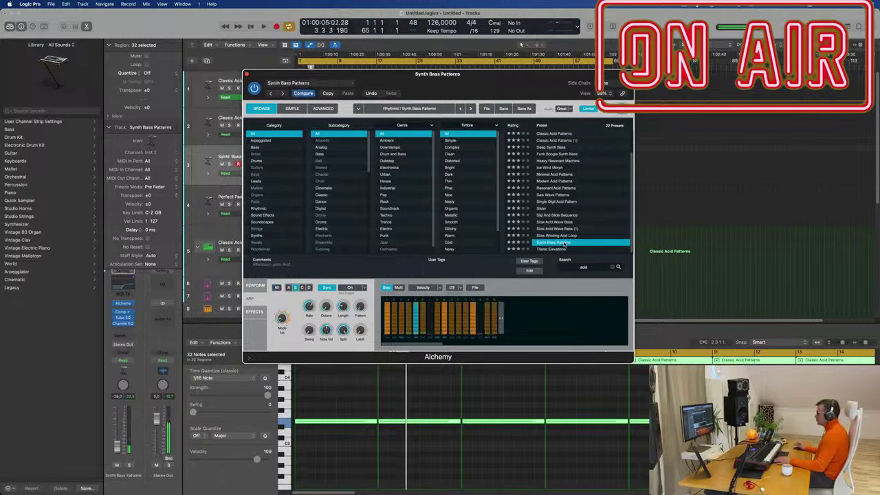
{"action": "left_click", "coordinate": [556, 249]}
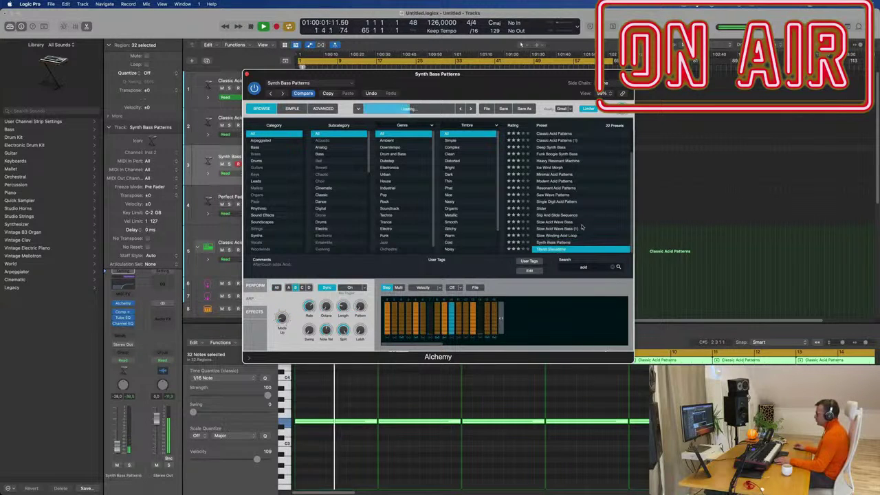
{"action": "left_click", "coordinate": [563, 223]}
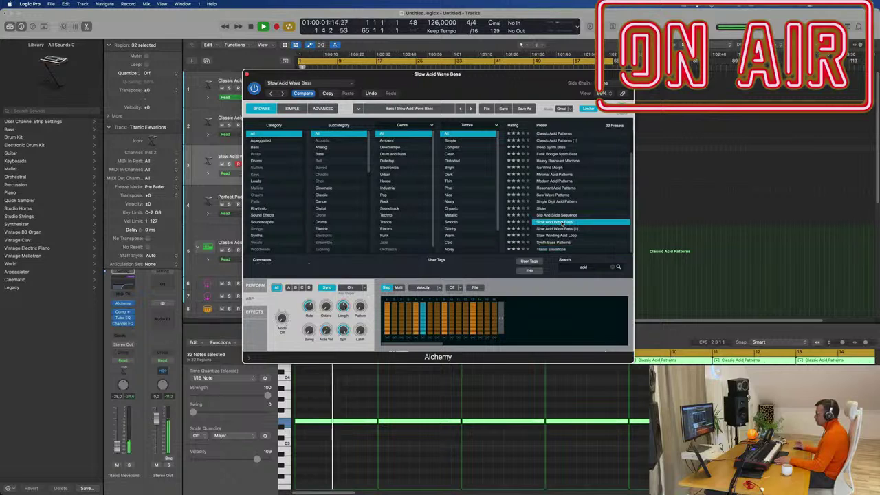
{"action": "left_click_drag", "start_coordinate": [545, 75], "coordinate": [665, 95]}
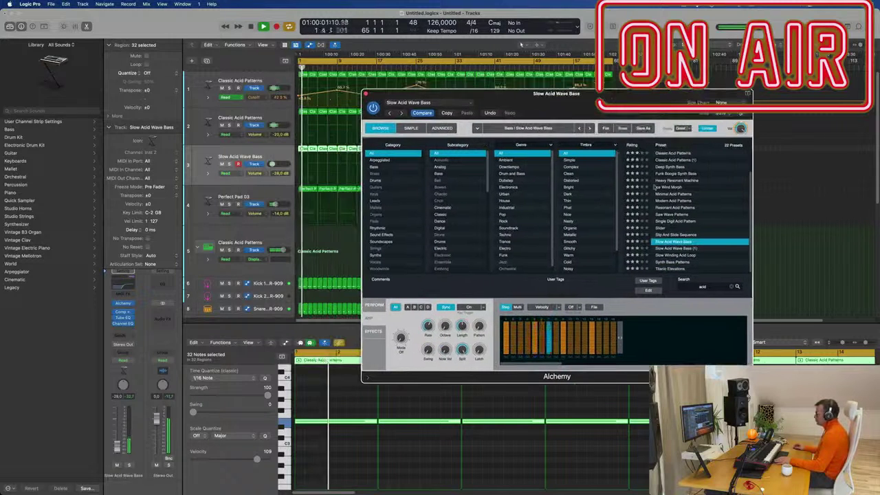
- Audition the acid presets from Acid Etched Bass through Funk Boogie Synth Bass on track 3
{"action": "scroll", "coordinate": [696, 187], "scroll_direction": "up", "scroll_amount": 4}
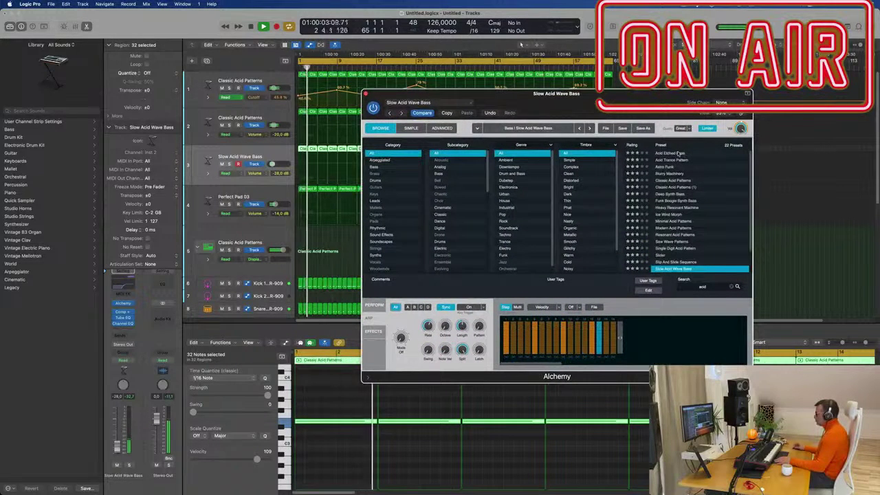
{"action": "left_click", "coordinate": [679, 154]}
{"action": "left_click", "coordinate": [681, 160]}
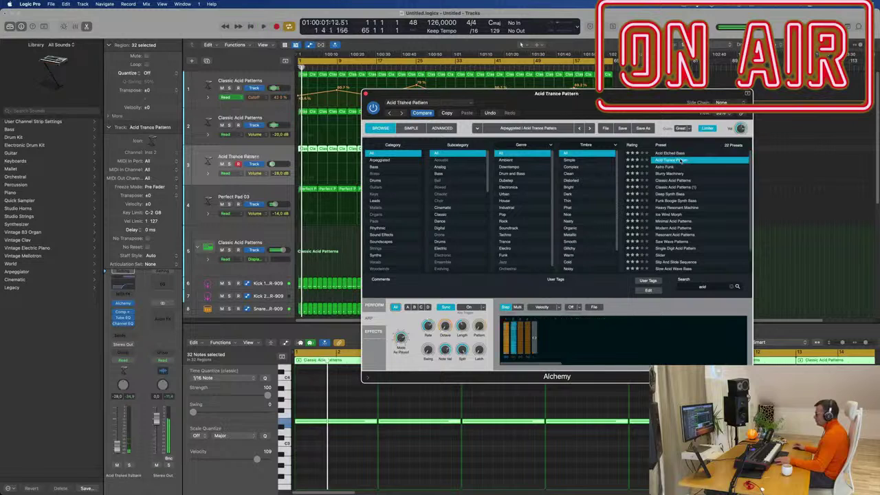
{"action": "left_click", "coordinate": [691, 166]}
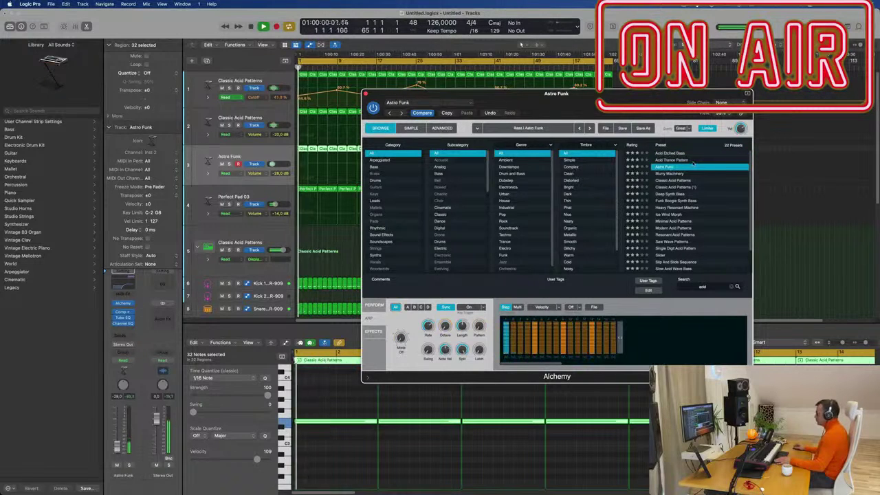
{"action": "left_click", "coordinate": [678, 174]}
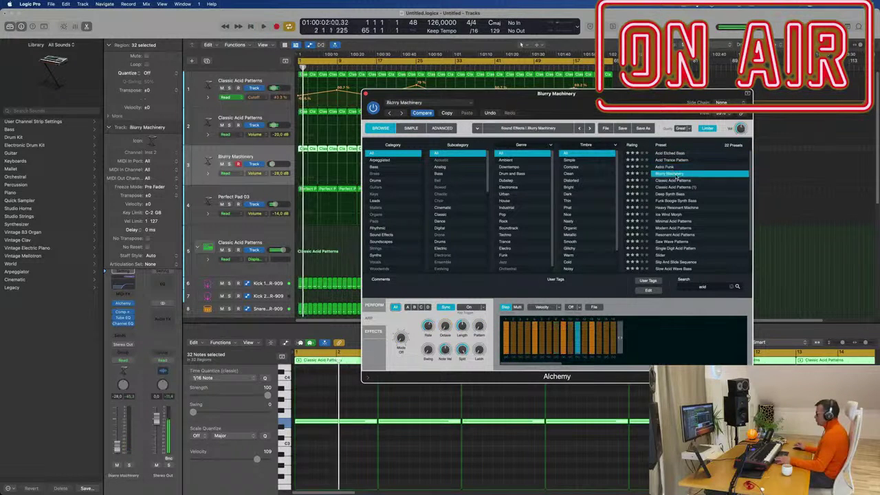
{"action": "left_click", "coordinate": [674, 197]}
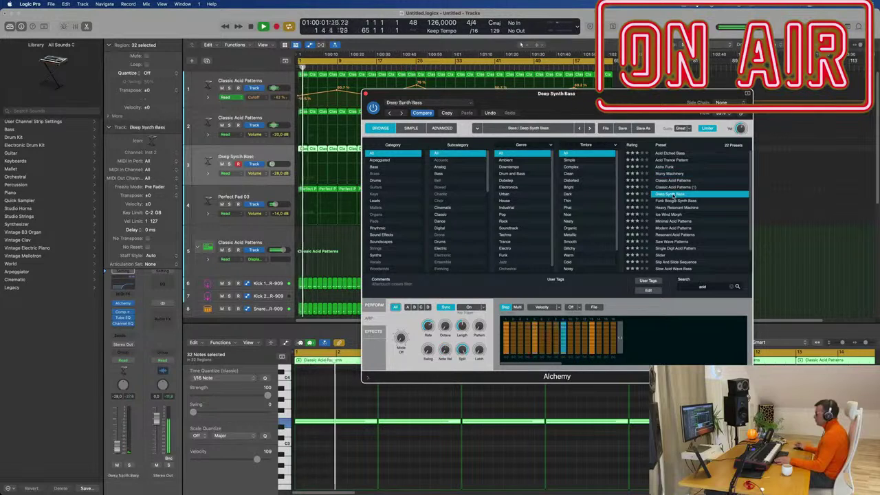
{"action": "left_click", "coordinate": [676, 200]}
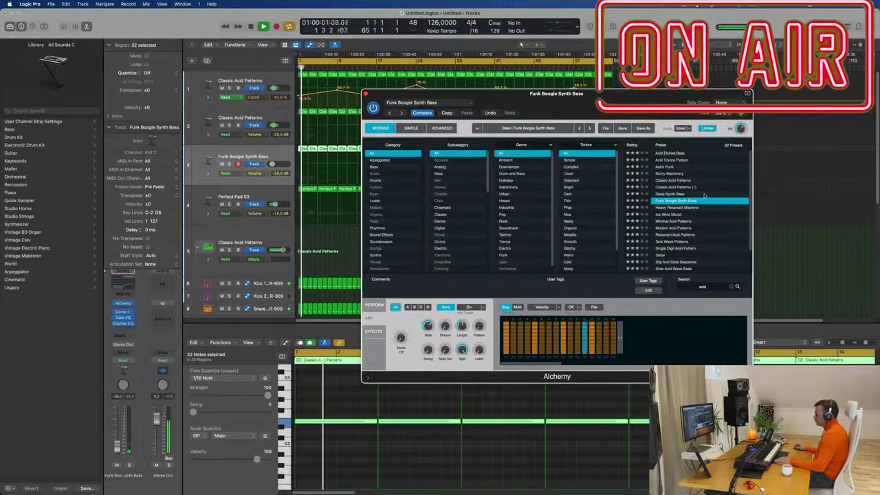
- Filter the acid presets to the Arpeggiated category and load Saw Wave Patterns on track 3
{"action": "left_click", "coordinate": [380, 160]}
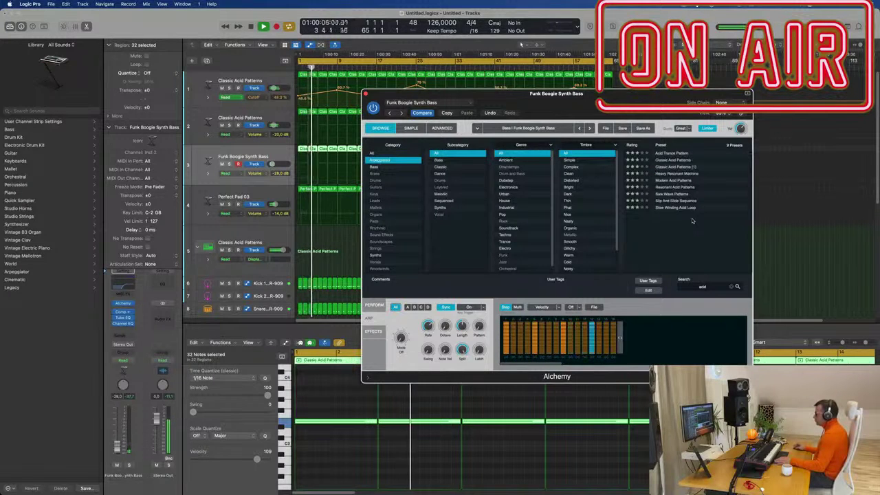
{"action": "left_click", "coordinate": [678, 194]}
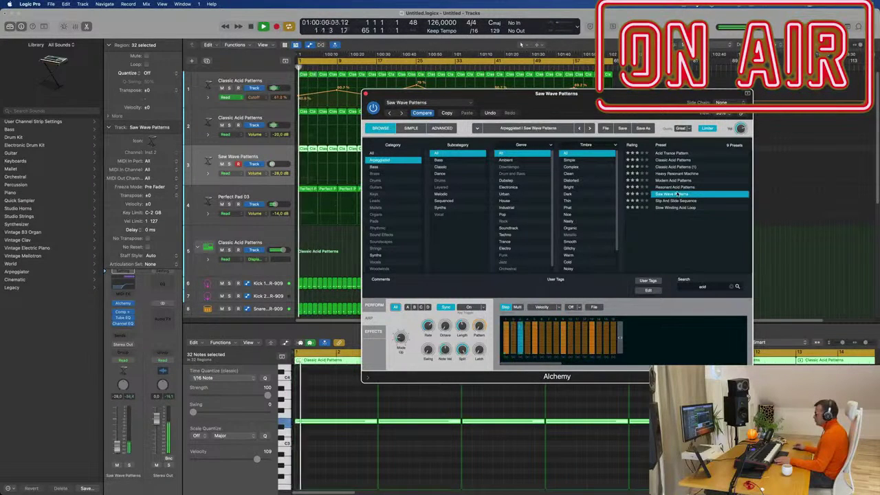
{"action": "left_click_drag", "start_coordinate": [607, 98], "coordinate": [657, 99]}
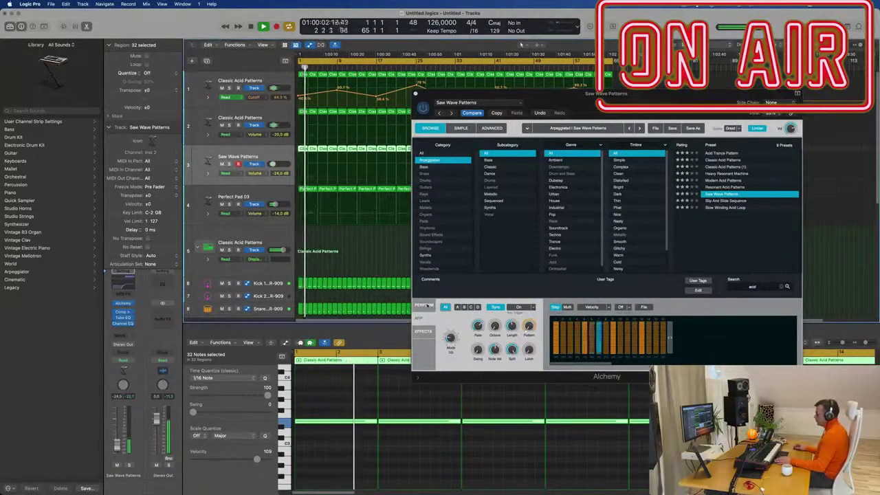
- Try the performance snapshots of Saw Wave Patterns and choose Acid Pulse
{"action": "left_click", "coordinate": [423, 305]}
{"action": "left_click", "coordinate": [484, 321]}
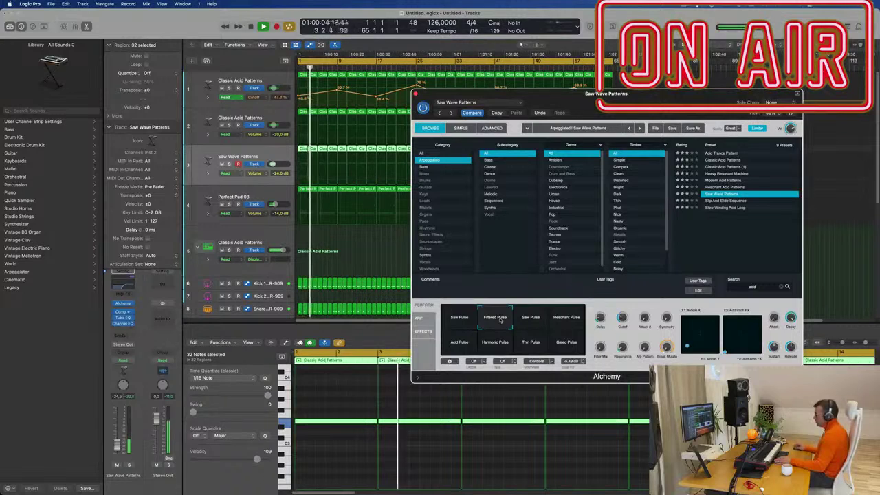
{"action": "left_click", "coordinate": [532, 318]}
{"action": "left_click", "coordinate": [567, 317]}
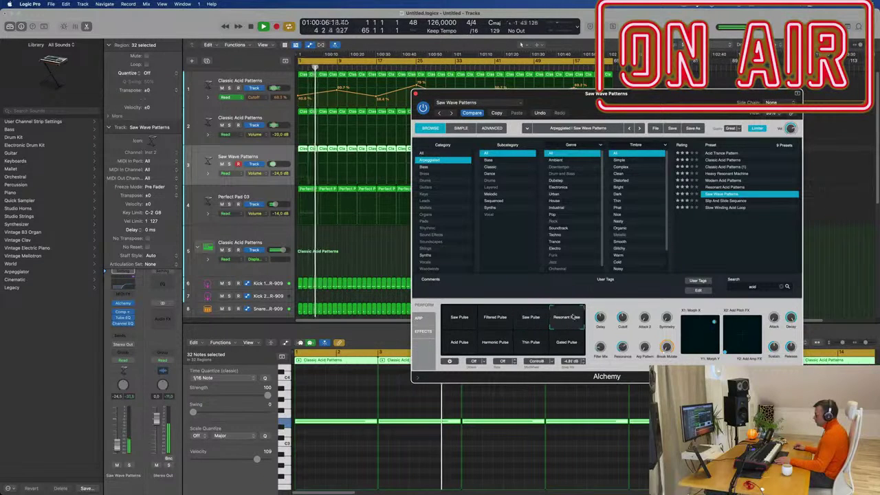
{"action": "left_click", "coordinate": [571, 340]}
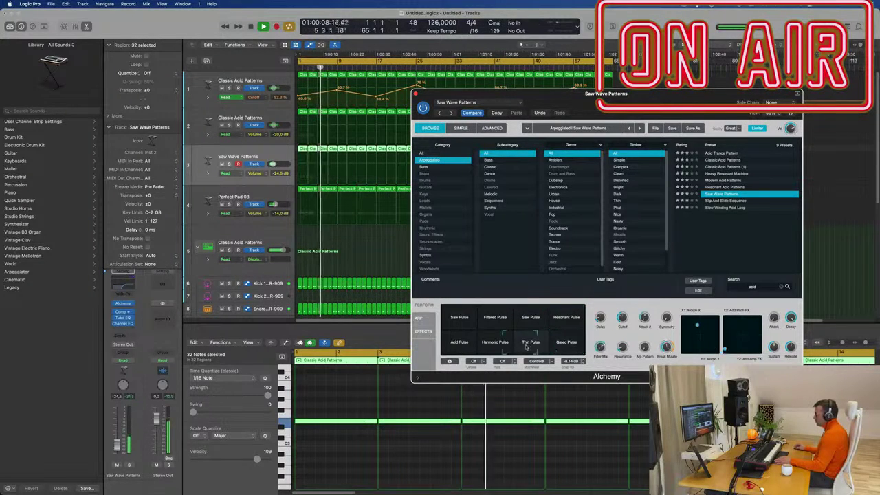
{"action": "left_click", "coordinate": [464, 346]}
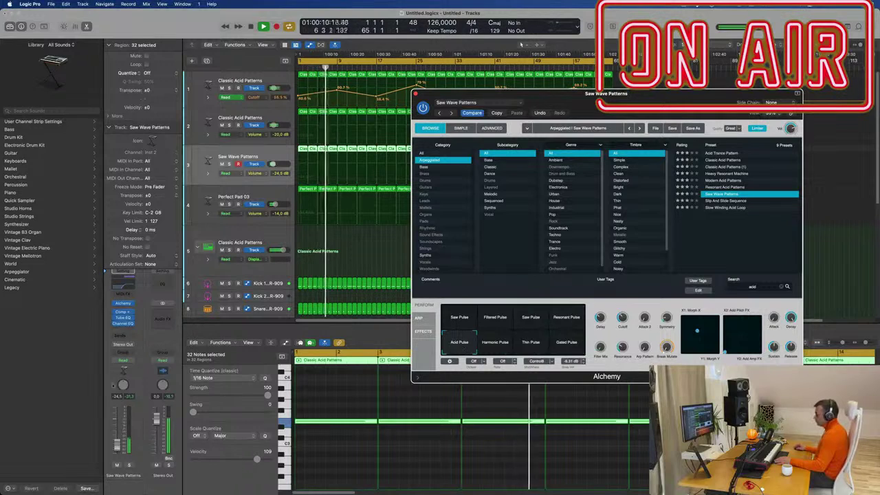
- Adjust the Acid Pulse sound's Cutoff, raise the Saw Wave Patterns track volume to about -19 dB, and close the instrument
{"action": "left_click_drag", "start_coordinate": [273, 165], "coordinate": [274, 164]}
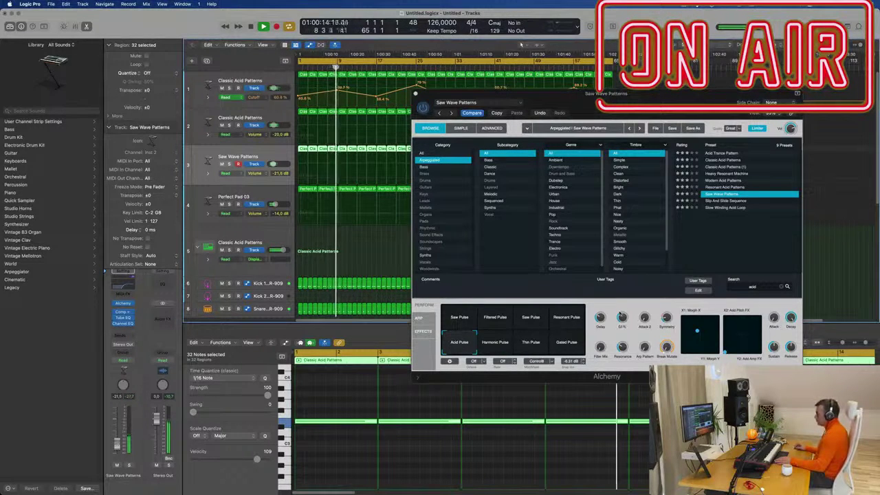
{"action": "left_click", "coordinate": [622, 314]}
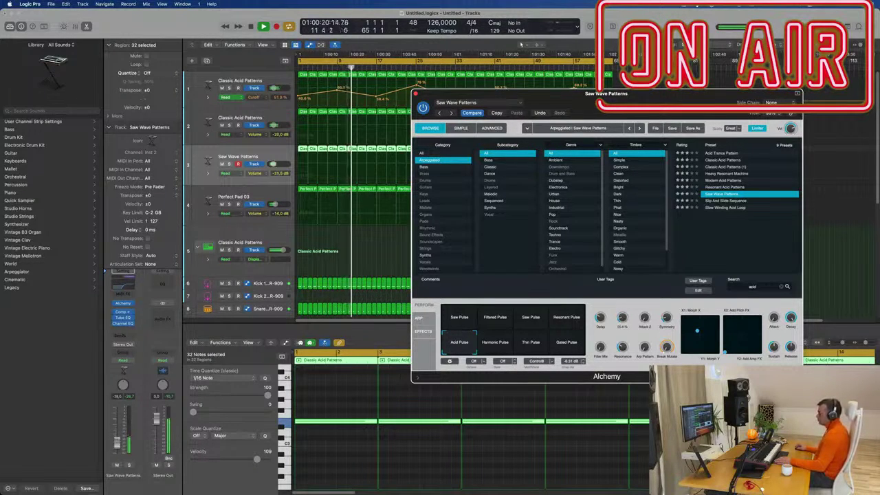
{"action": "left_click_drag", "start_coordinate": [117, 451], "coordinate": [117, 444]}
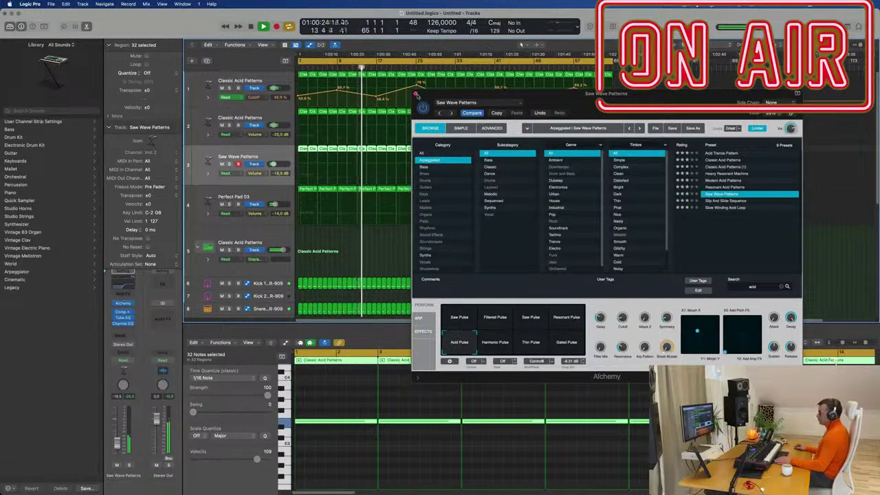
{"action": "left_click", "coordinate": [416, 94]}
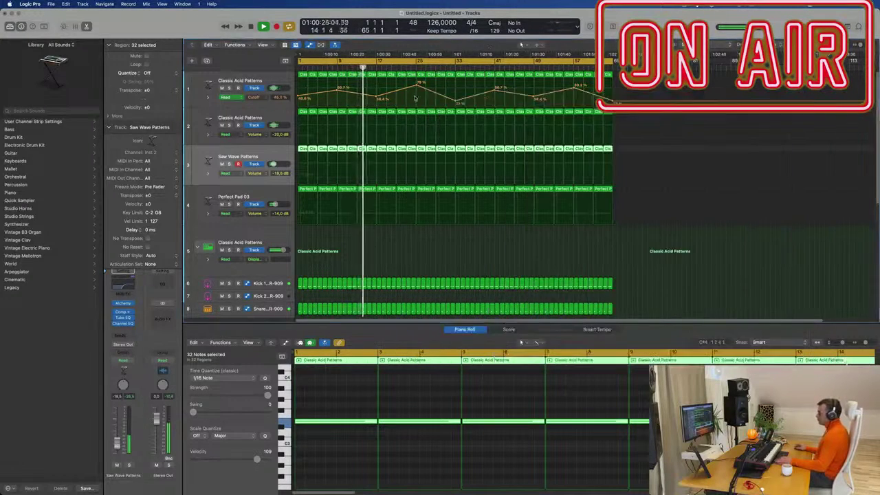
- Lower the Channel EQ low cut on Saw Wave Patterns to about 100 Hz and set the track's volume to -20 dB
{"action": "left_click", "coordinate": [481, 240], "text": "ctrl+alt"}
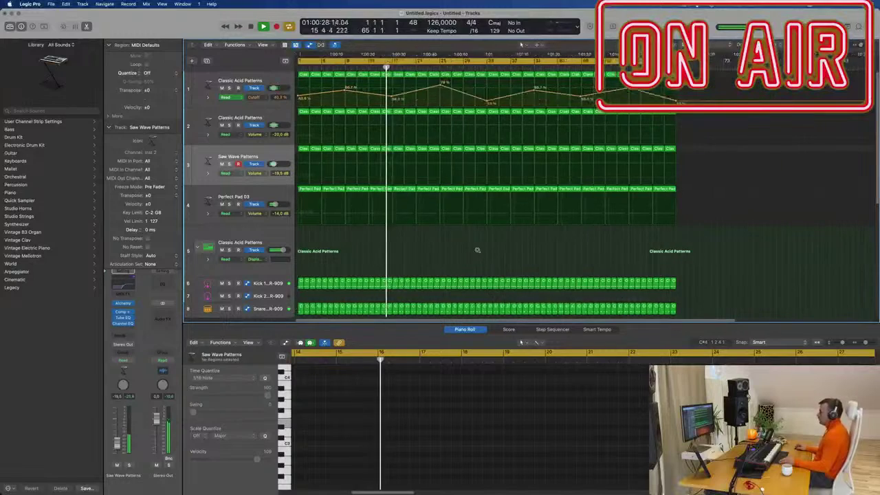
{"action": "scroll", "coordinate": [477, 250], "scroll_direction": "left", "scroll_amount": 2}
{"action": "scroll", "coordinate": [379, 240], "scroll_direction": "right", "scroll_amount": 2}
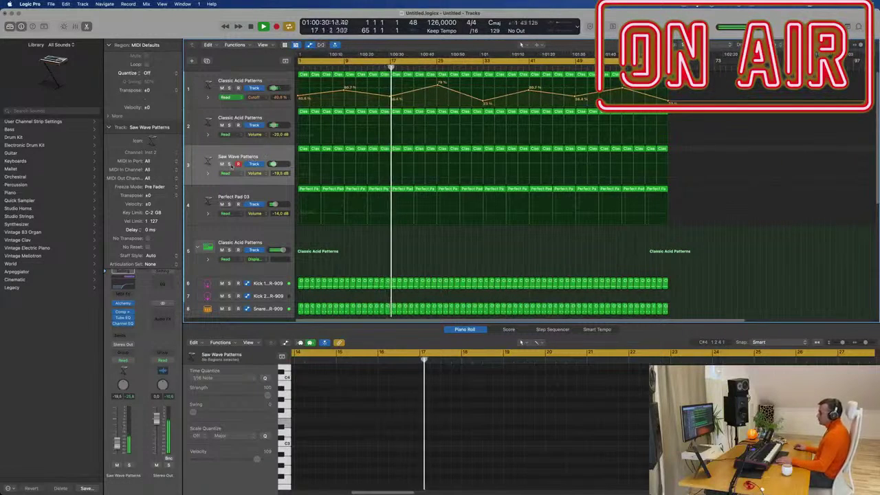
{"action": "left_click", "coordinate": [278, 157]}
{"action": "left_click", "coordinate": [122, 324]}
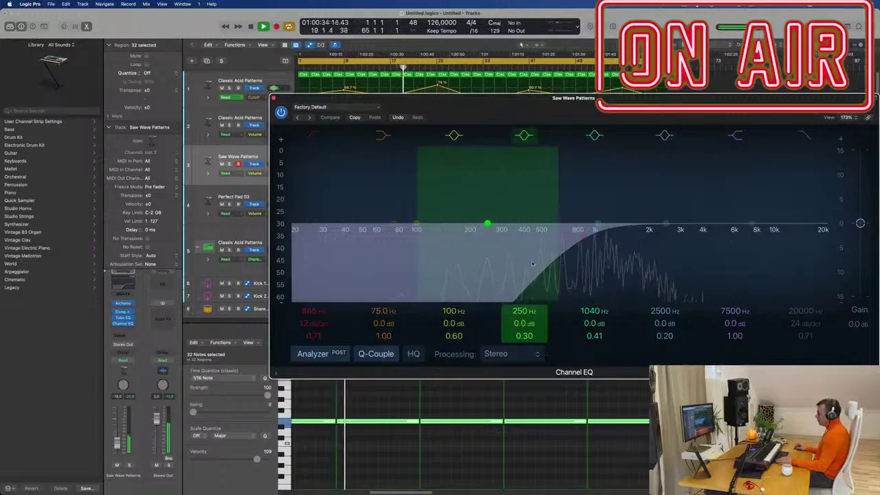
{"action": "left_click_drag", "start_coordinate": [532, 263], "coordinate": [523, 241]}
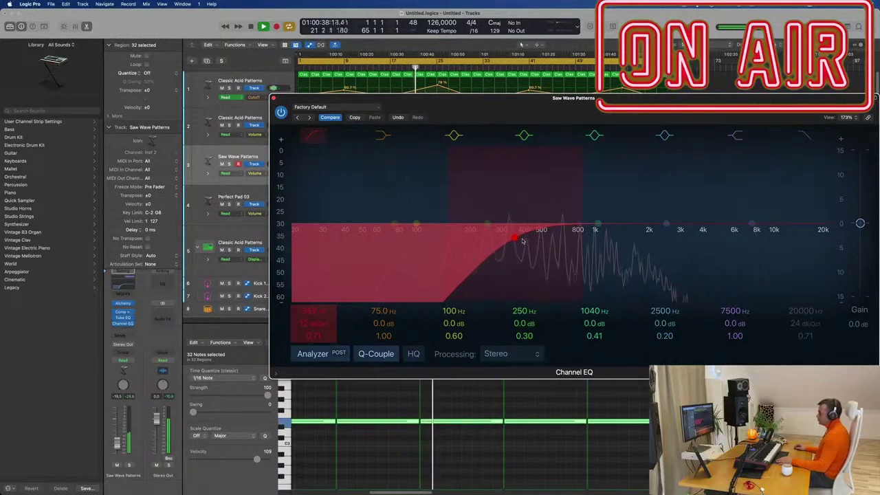
{"action": "left_click_drag", "start_coordinate": [516, 240], "coordinate": [507, 238]}
{"action": "left_click_drag", "start_coordinate": [478, 236], "coordinate": [425, 236]}
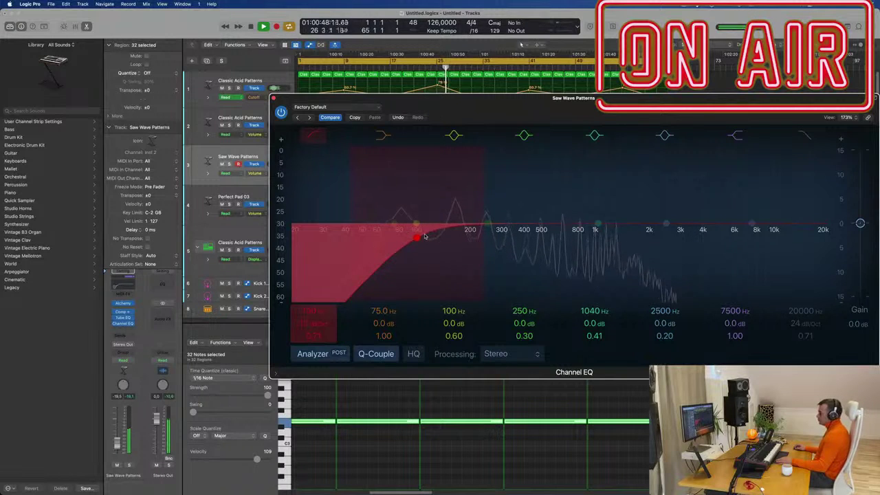
{"action": "left_click", "coordinate": [274, 99]}
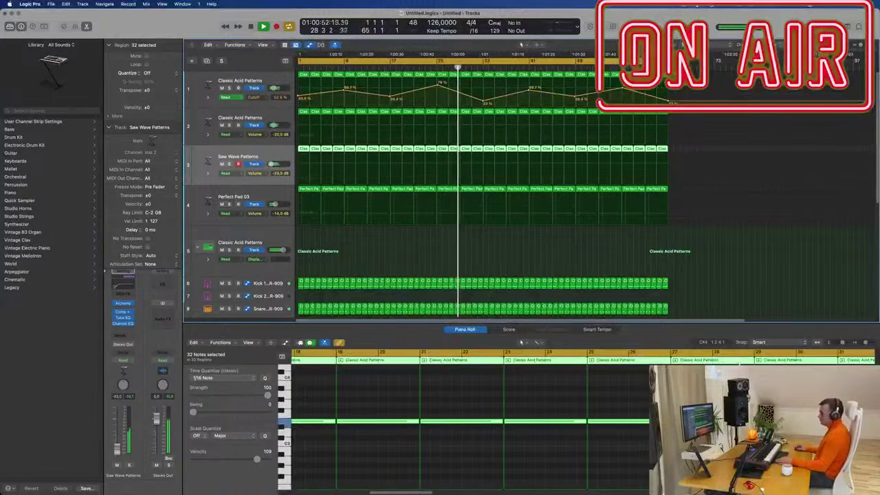
{"action": "left_click_drag", "start_coordinate": [117, 457], "coordinate": [117, 448]}
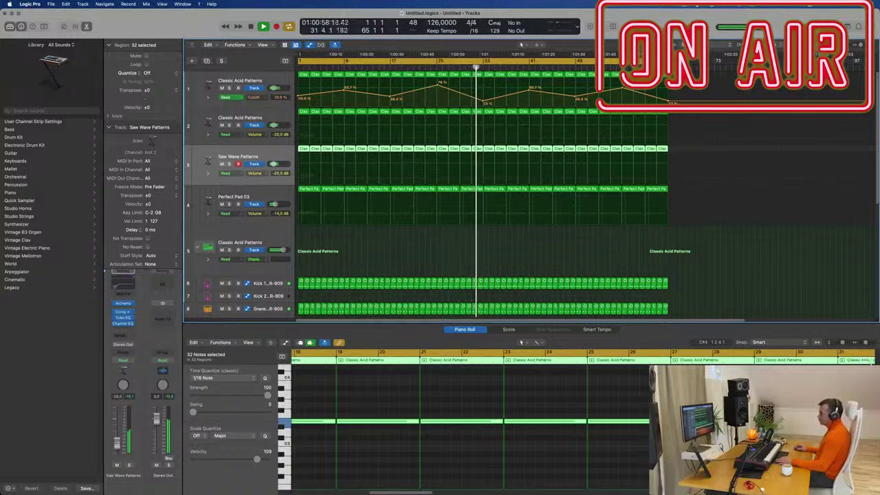
- Boost the 75 Hz low shelf by 3.3 dB in the Channel EQ of the Classic Acid Patterns track 2
{"action": "key", "text": "Up"}
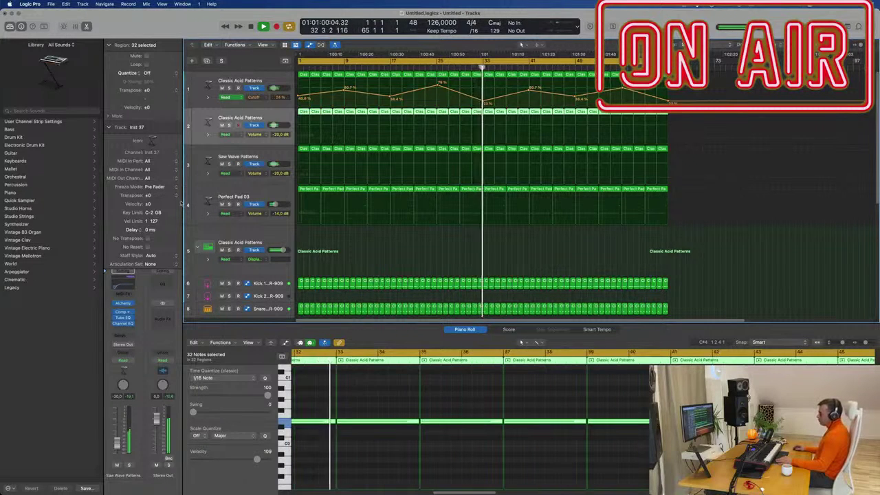
{"action": "left_click", "coordinate": [123, 324]}
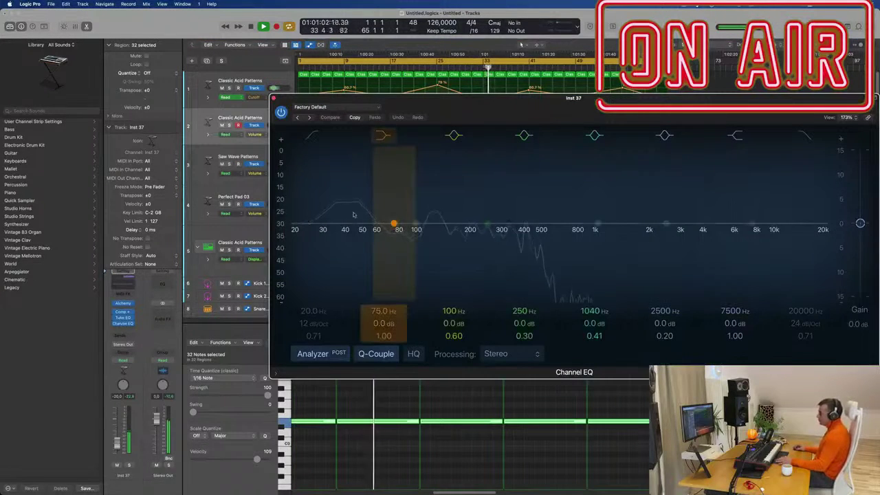
{"action": "left_click_drag", "start_coordinate": [393, 223], "coordinate": [393, 215]}
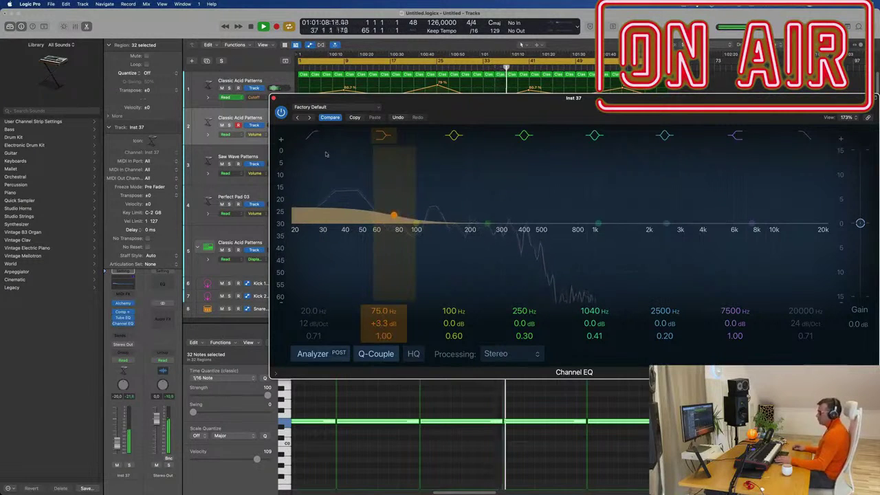
{"action": "left_click", "coordinate": [273, 97]}
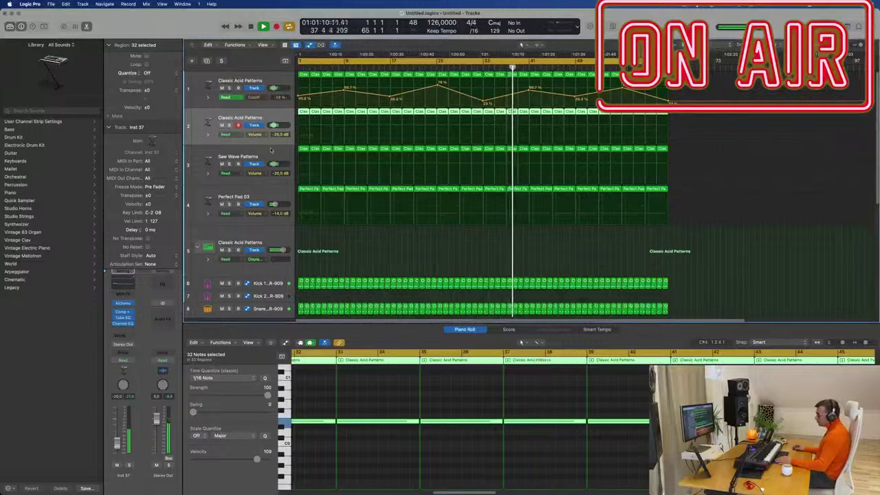
- Solo Saw Wave Patterns alone and together with track 2 to compare them, and clear both solos
{"action": "left_click", "coordinate": [256, 159]}
{"action": "left_click", "coordinate": [229, 164]}
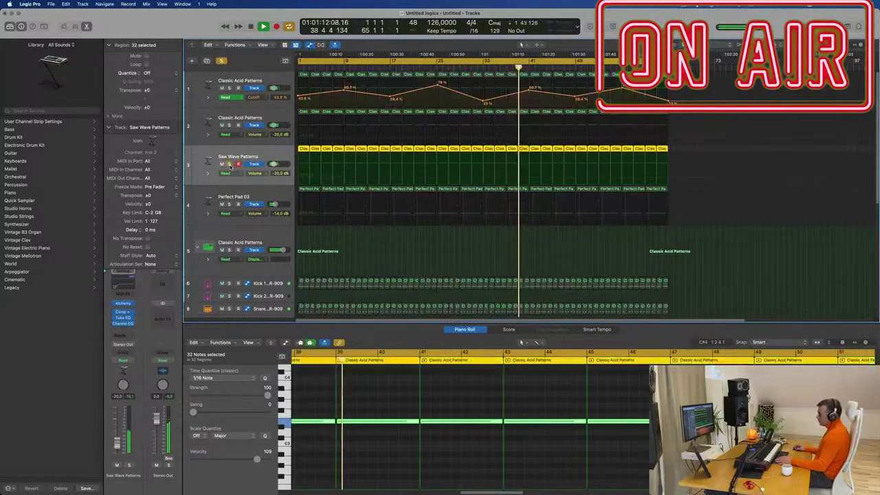
{"action": "left_click", "coordinate": [229, 125]}
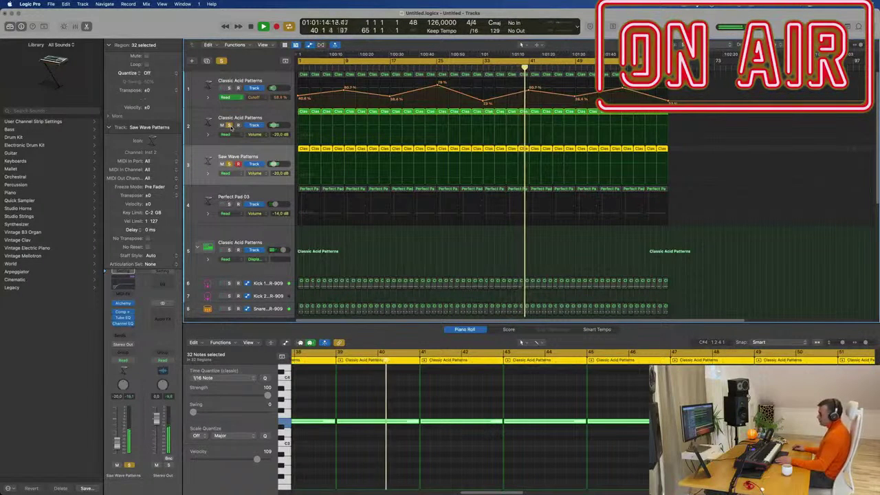
{"action": "left_click", "coordinate": [229, 125]}
{"action": "left_click", "coordinate": [229, 165]}
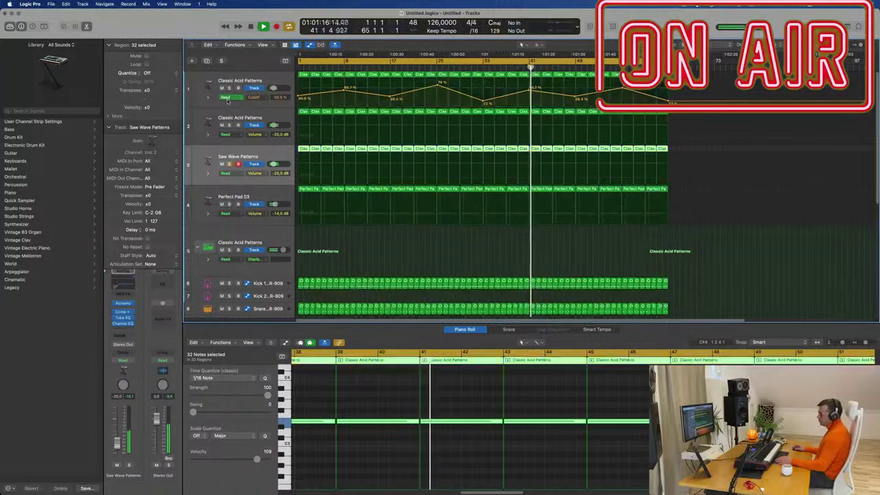
- Deselect all regions and expand the Roland TR-808 drum kit stack at the end of the track list
{"action": "left_click", "coordinate": [278, 79]}
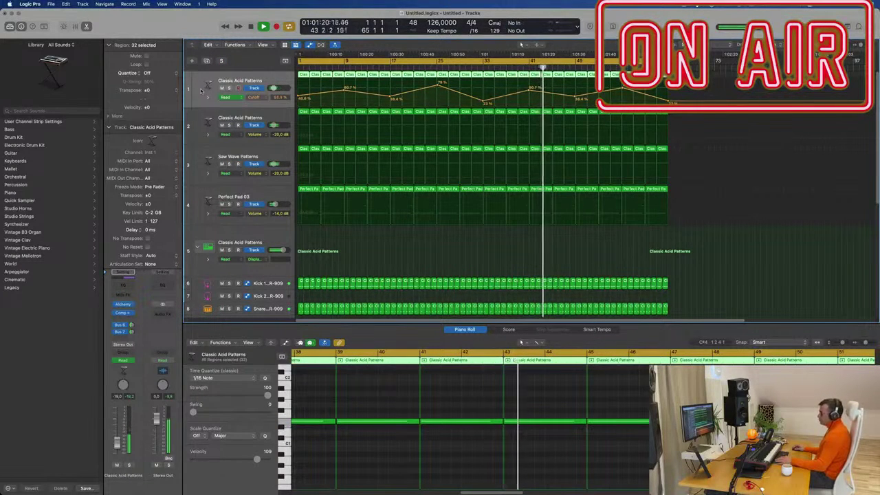
{"action": "key", "text": "super+Left"}
{"action": "scroll", "coordinate": [358, 182], "scroll_direction": "down", "scroll_amount": 2}
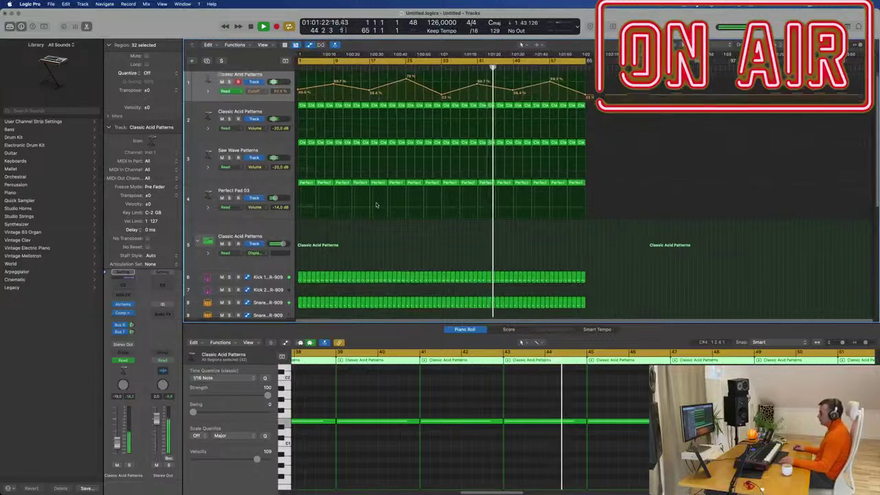
{"action": "key", "text": "super+Up"}
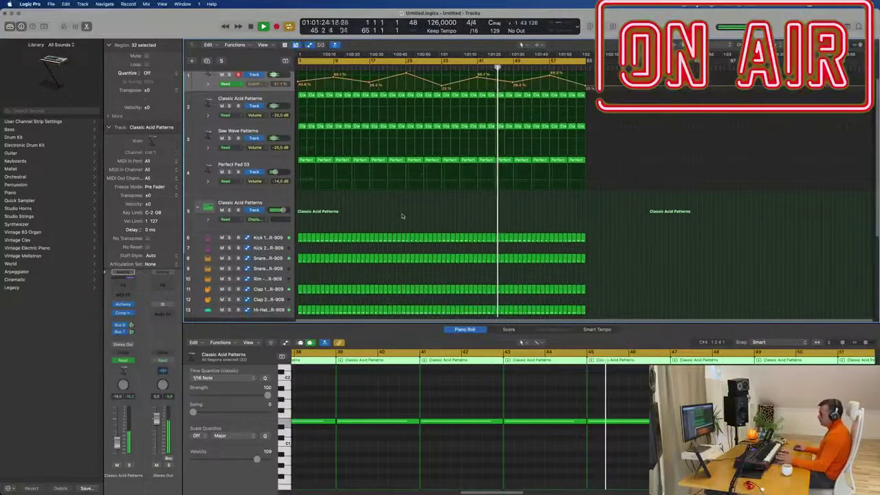
{"action": "scroll", "coordinate": [402, 218], "scroll_direction": "up", "scroll_amount": 1}
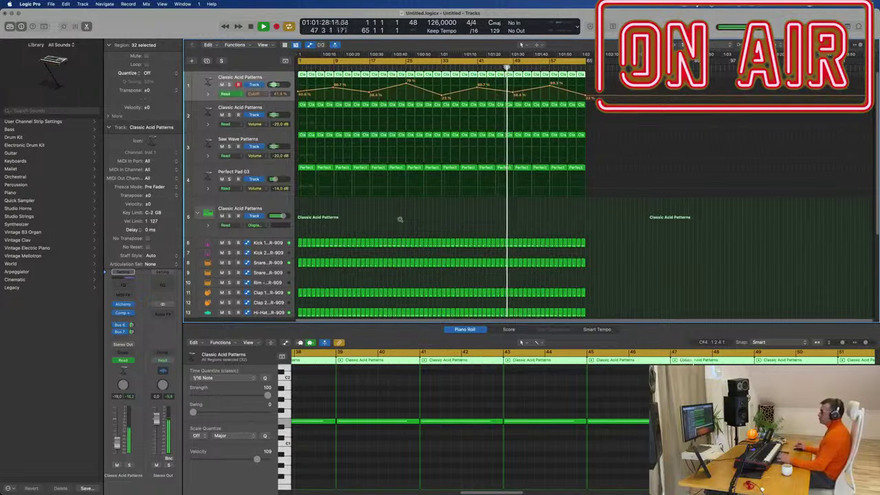
{"action": "left_click", "coordinate": [396, 222]}
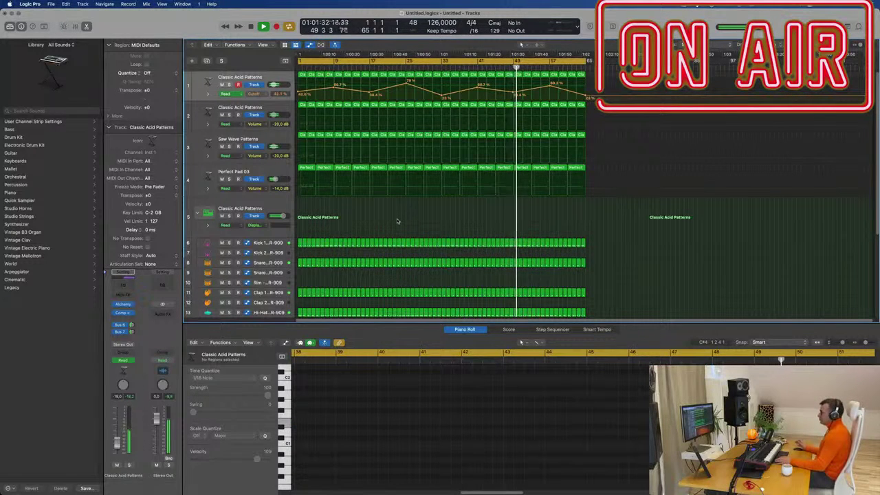
{"action": "scroll", "coordinate": [397, 219], "scroll_direction": "down", "scroll_amount": 8}
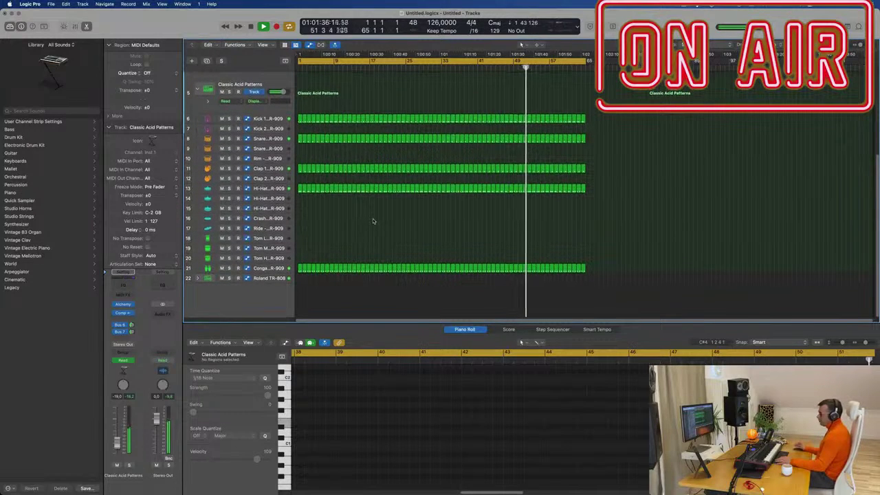
{"action": "left_click", "coordinate": [197, 278]}
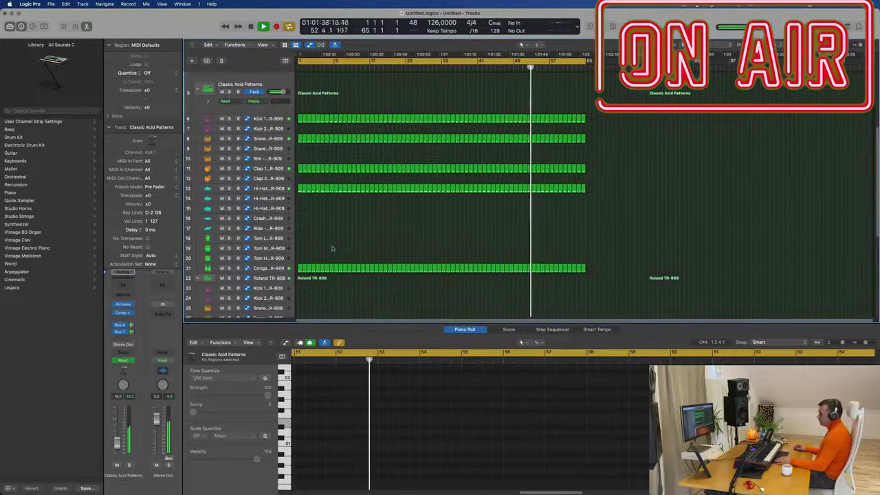
- Copy the first Conga region of the TR-909 kit to bar 1 of the TR-808 Shaker track
{"action": "scroll", "coordinate": [337, 248], "scroll_direction": "down", "scroll_amount": 6}
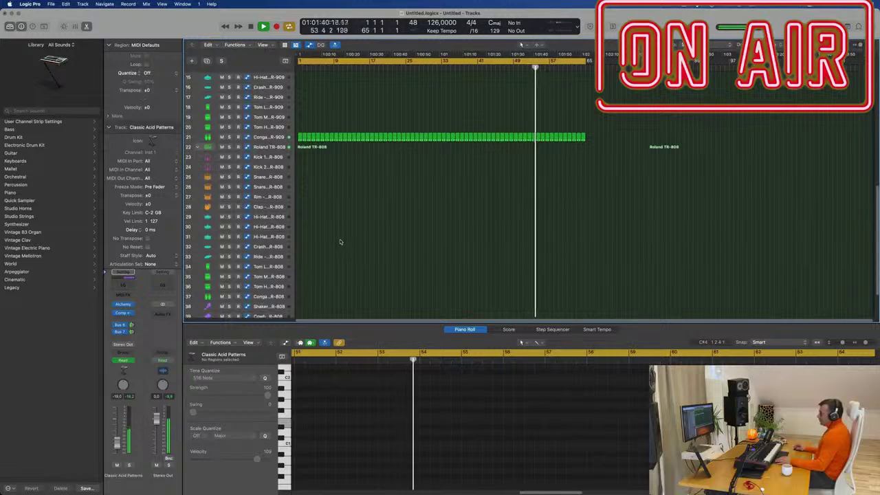
{"action": "scroll", "coordinate": [343, 220], "scroll_direction": "down", "scroll_amount": 2}
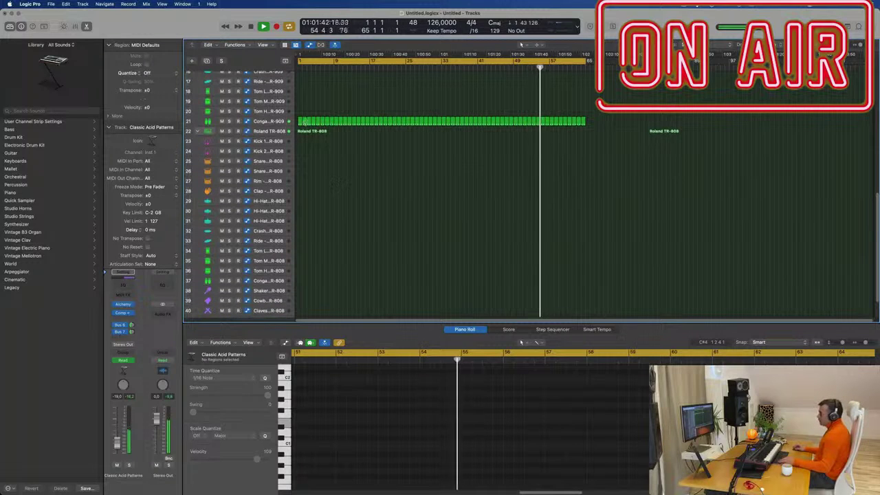
{"action": "left_click", "coordinate": [298, 140]}
{"action": "left_click_drag", "start_coordinate": [297, 140], "coordinate": [300, 291]}
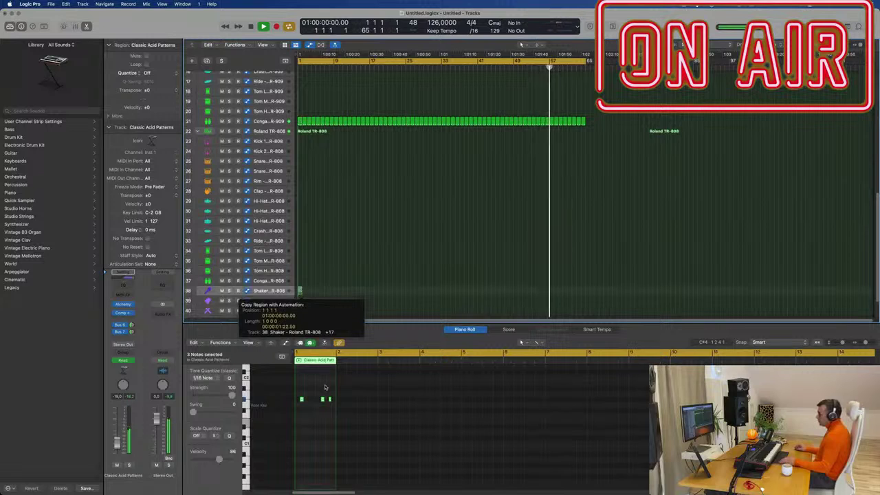
- Duplicate the Shaker region's notes to fill beats 1 and 3, and delete the three notes on beat 4
{"action": "left_click_drag", "start_coordinate": [325, 387], "coordinate": [327, 388]}
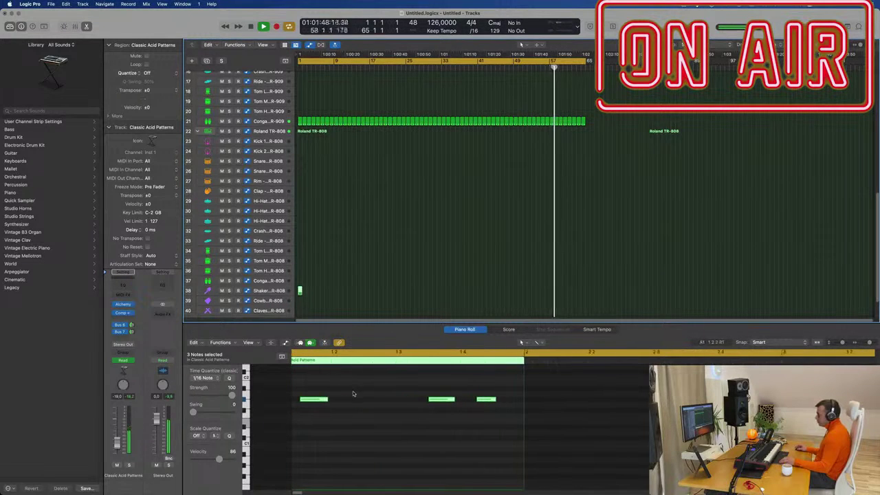
{"action": "scroll", "coordinate": [353, 394], "scroll_direction": "left", "scroll_amount": 3}
{"action": "left_click_drag", "start_coordinate": [326, 403], "coordinate": [352, 403]}
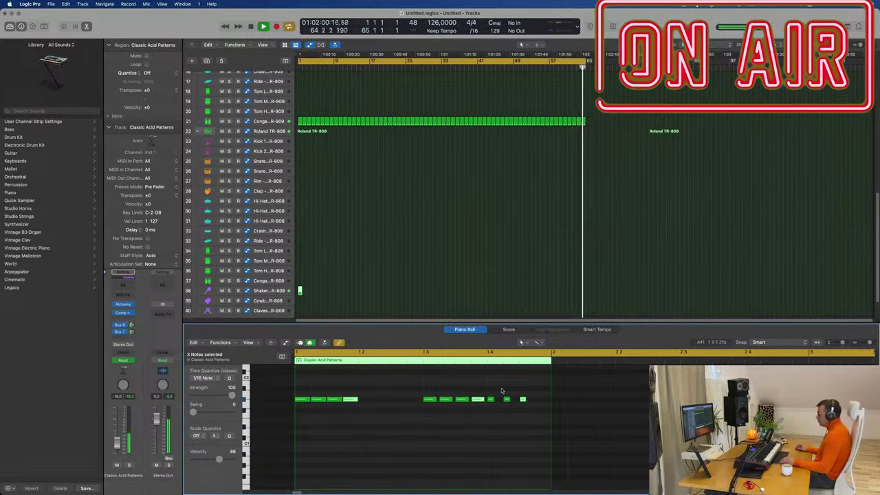
{"action": "left_click_drag", "start_coordinate": [488, 394], "coordinate": [553, 411]}
{"action": "key", "text": "Delete"}
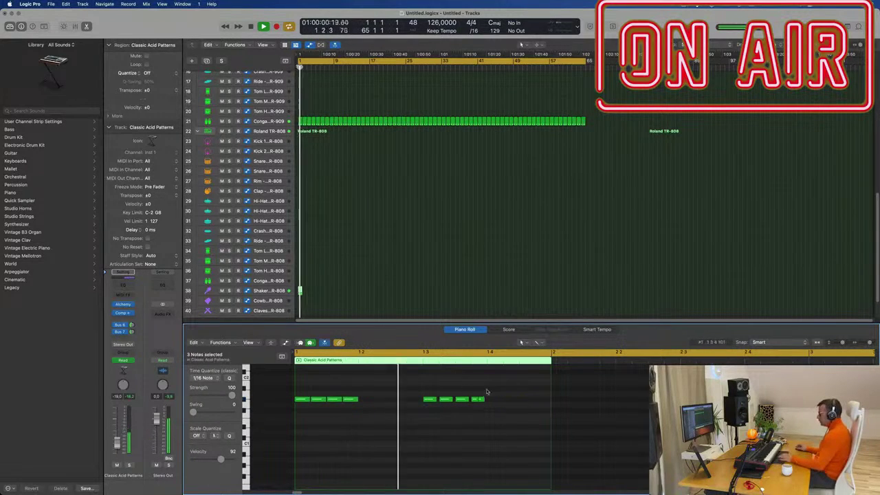
- Stop playback, fill the whole bar of the Shaker region with sixteenth notes, and transpose them up one octave
{"action": "key", "text": "super+a"}
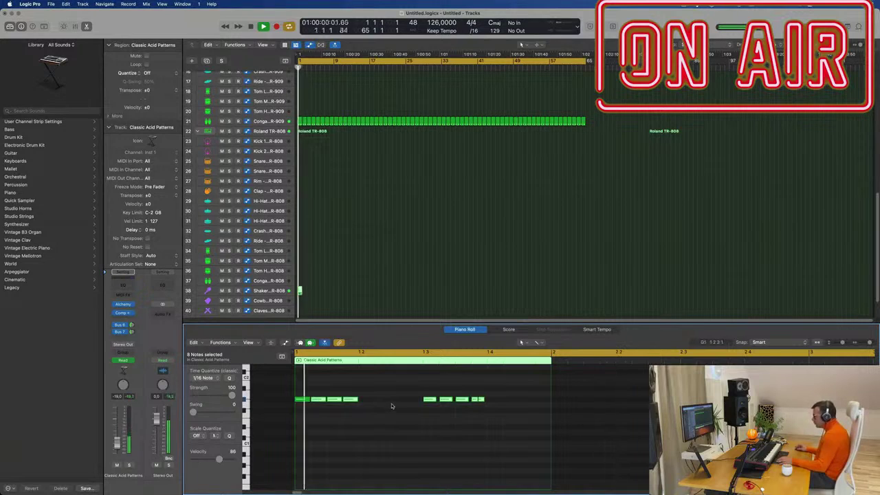
{"action": "key", "text": "space"}
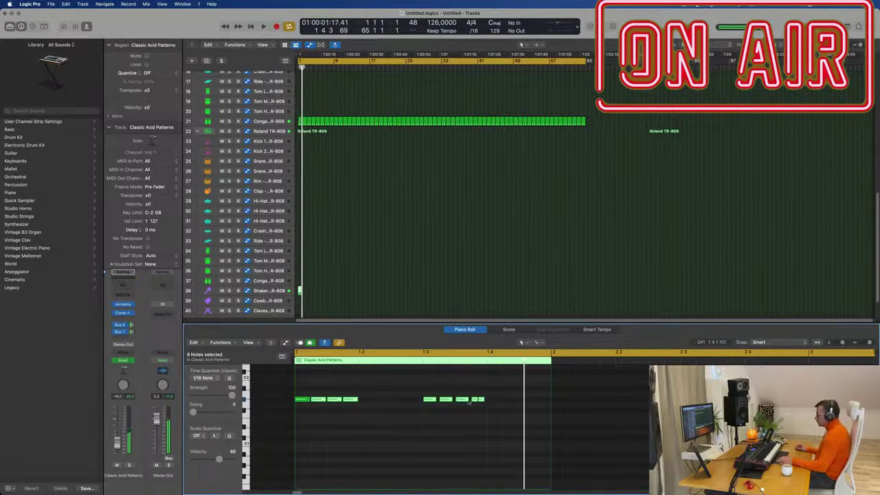
{"action": "mouse_move", "coordinate": [300, 401]}
{"action": "left_mouse_down"}
{"action": "mouse_move", "coordinate": [368, 403]}
{"action": "mouse_move", "coordinate": [314, 412]}
{"action": "left_mouse_up"}
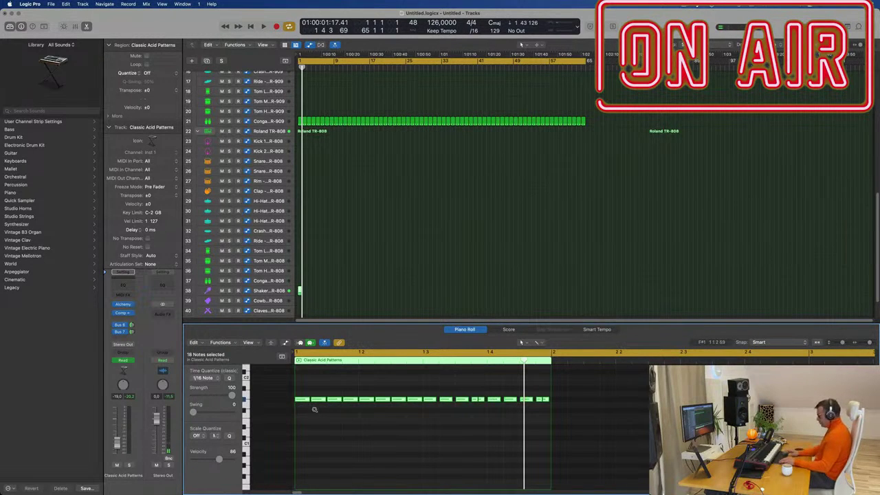
{"action": "key", "text": "Delete"}
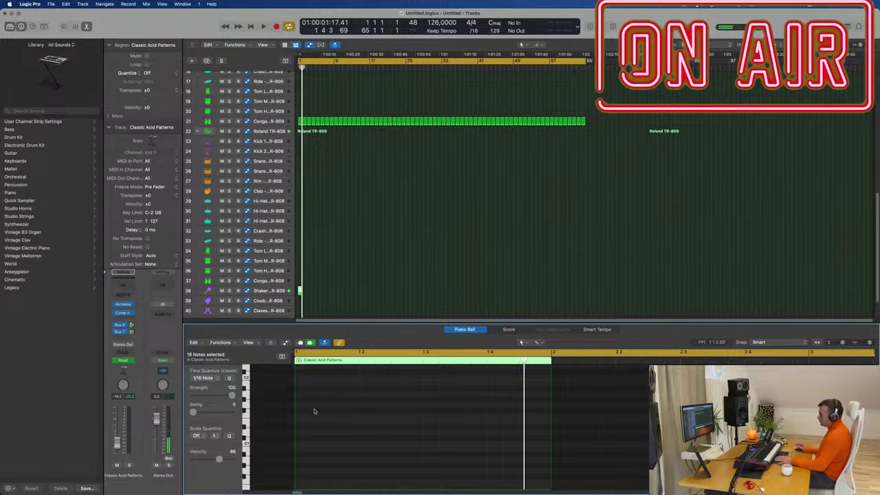
{"action": "key", "text": "super+z"}
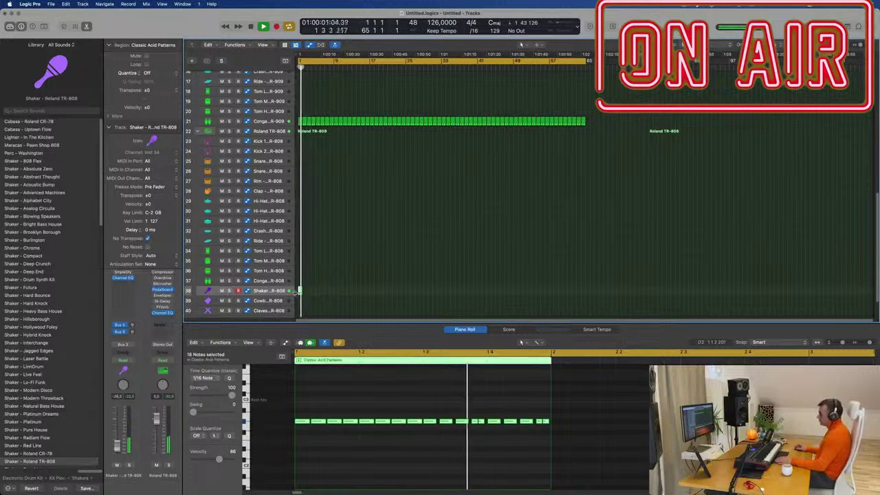
- Repeat the one-bar Shaker region up to bar 65 and delete the repeats beyond the end of the loop
{"action": "key", "text": "r"}
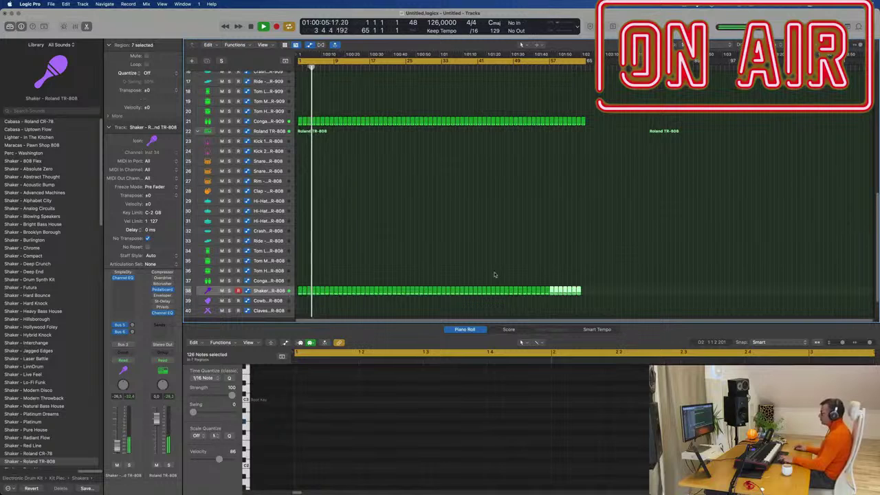
{"action": "left_click_drag", "start_coordinate": [618, 114], "coordinate": [589, 296]}
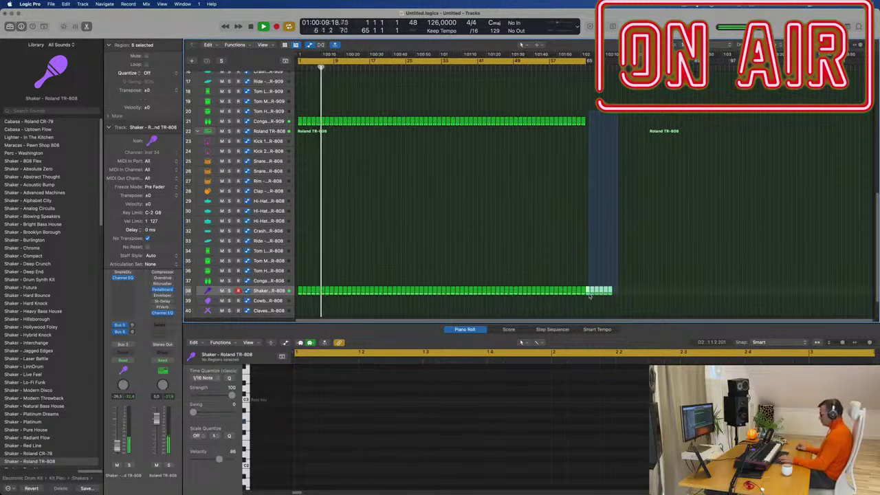
{"action": "key", "text": "Delete"}
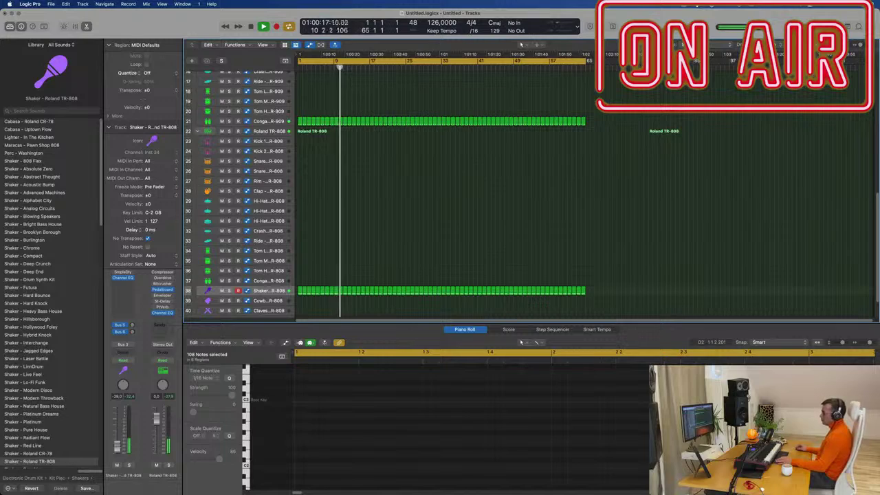
- Add a Compressor to the TR-808 Shaker channel with an instrument channel as its side chain, and close the plug-in
{"action": "key", "text": "x"}
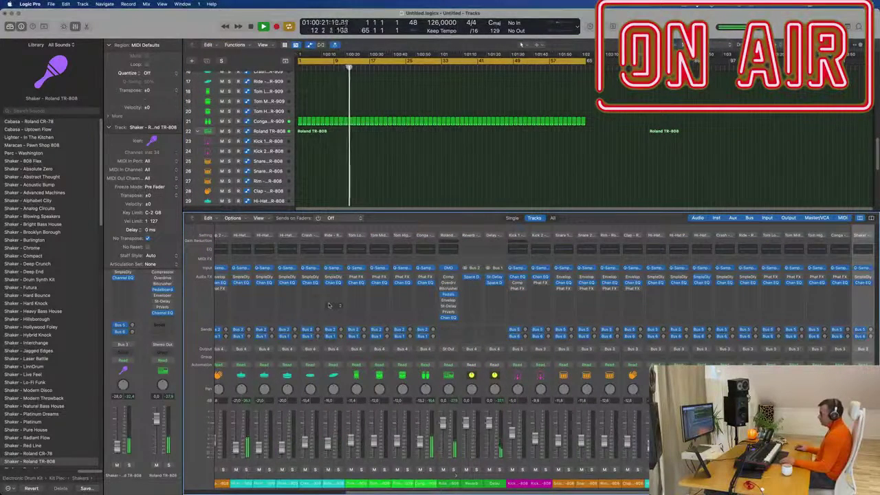
{"action": "scroll", "coordinate": [329, 306], "scroll_direction": "left", "scroll_amount": 5}
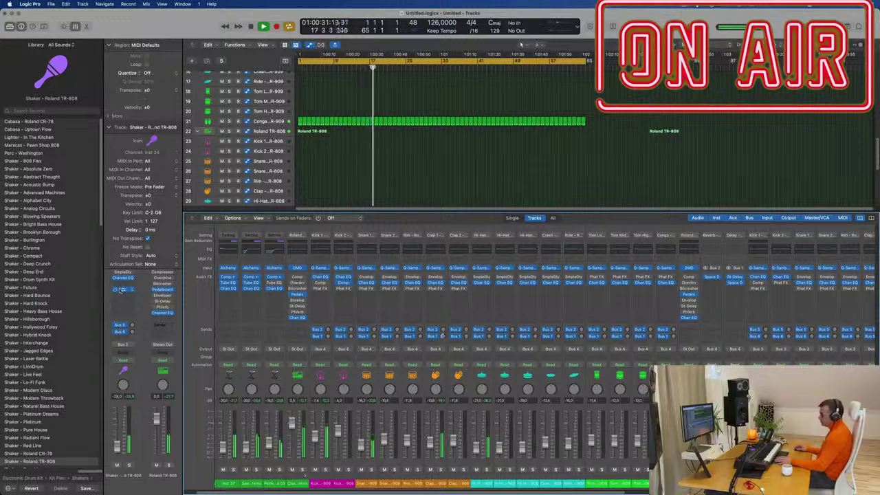
{"action": "left_click", "coordinate": [121, 289]}
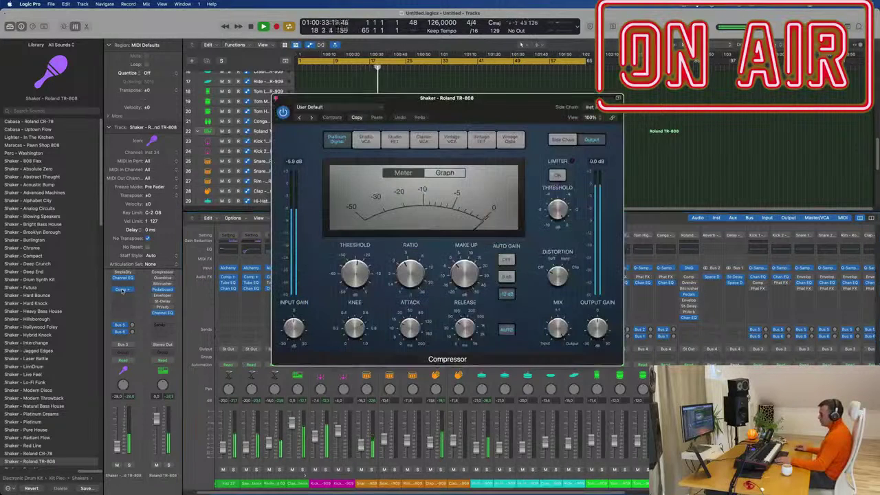
{"action": "mouse_move", "coordinate": [415, 273]}
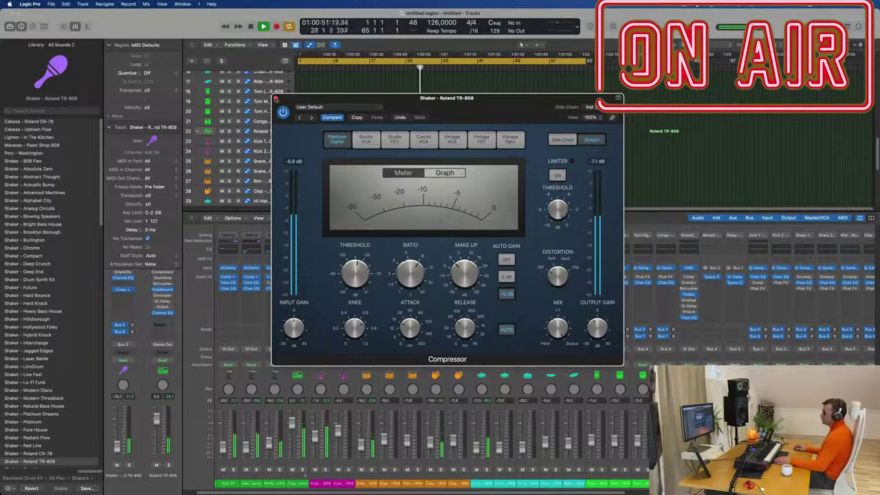
{"action": "left_click", "coordinate": [276, 98]}
- Duplicate the Perfect Pad 03 track and copy the first Saw Wave Patterns region onto the new track at bar 1
{"action": "scroll", "coordinate": [493, 176], "scroll_direction": "up", "scroll_amount": 10}
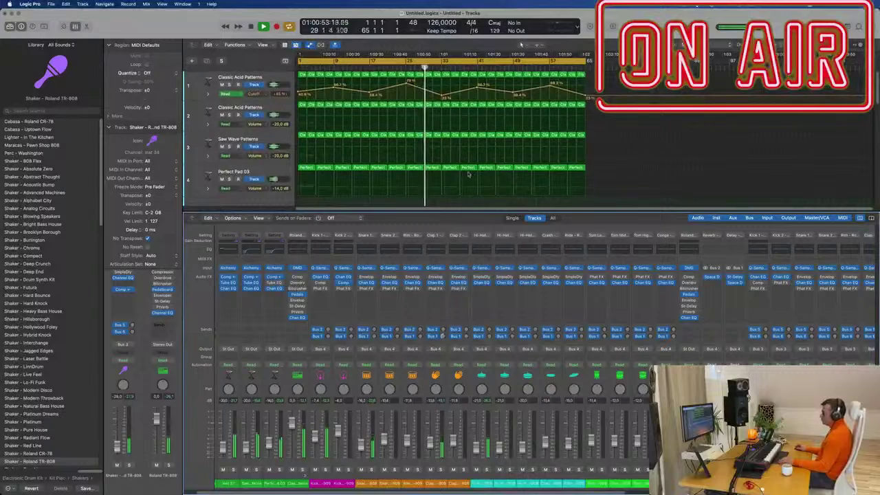
{"action": "scroll", "coordinate": [468, 174], "scroll_direction": "down", "scroll_amount": 2}
{"action": "left_click", "coordinate": [269, 142]}
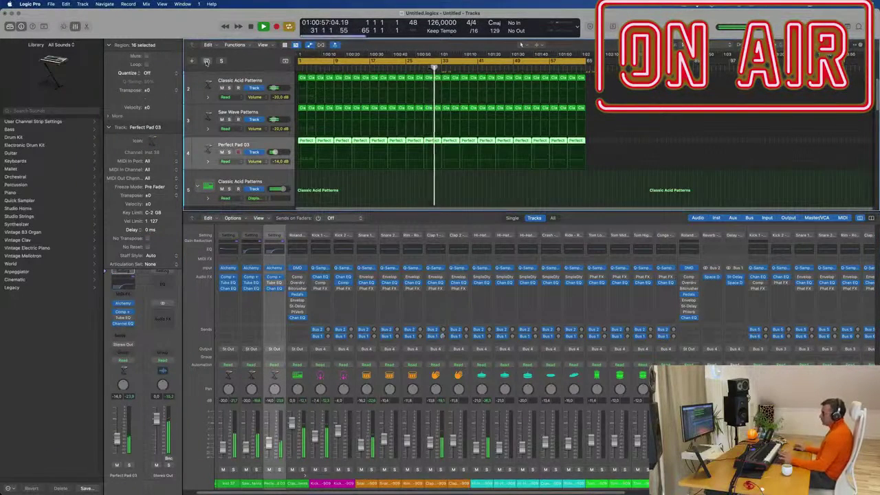
{"action": "key", "text": "super+d"}
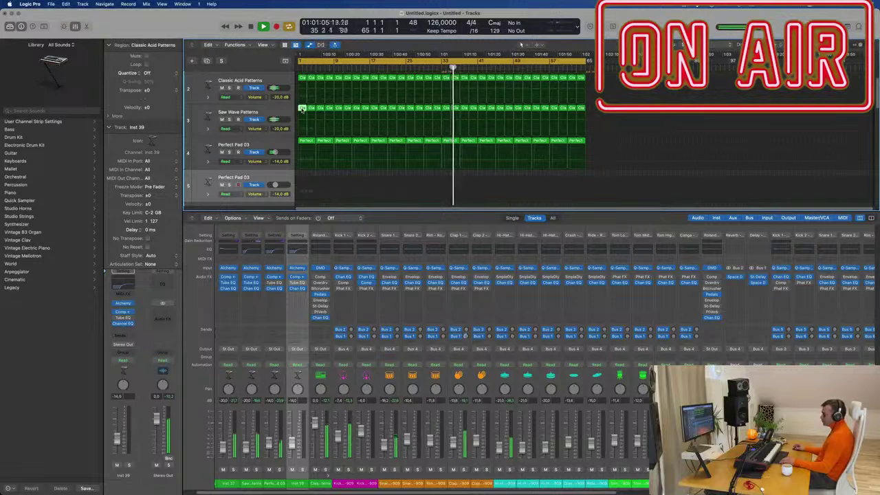
{"action": "left_click_drag", "start_coordinate": [302, 108], "coordinate": [299, 189]}
- Replace the duplicated track's Alchemy instrument with Retro Synth in stereo
{"action": "left_click_drag", "start_coordinate": [172, 214], "coordinate": [126, 305]}
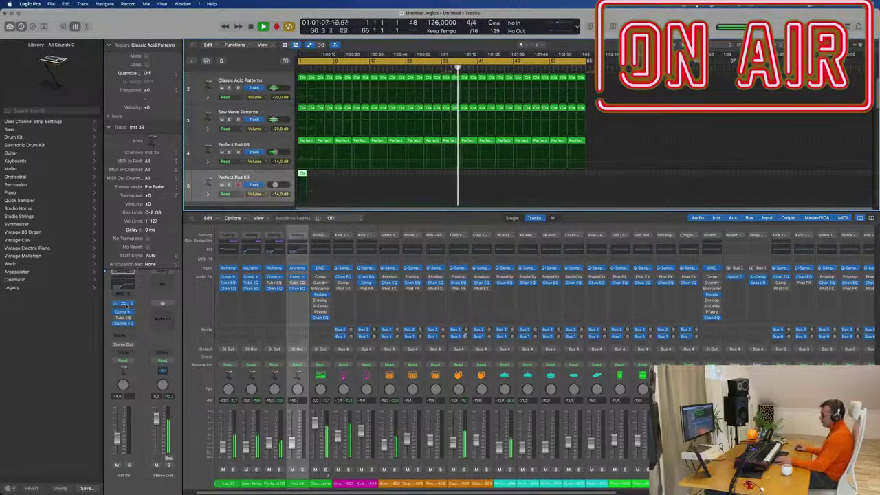
{"action": "left_click", "coordinate": [123, 304]}
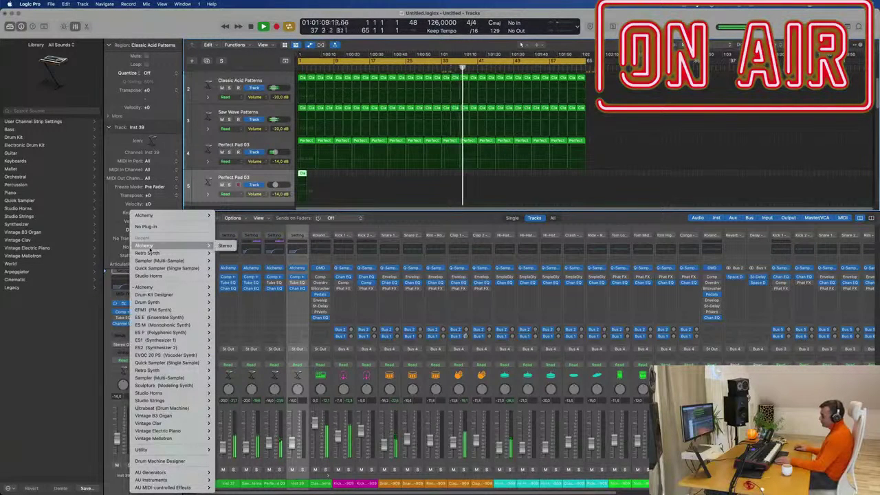
{"action": "left_click", "coordinate": [225, 246]}
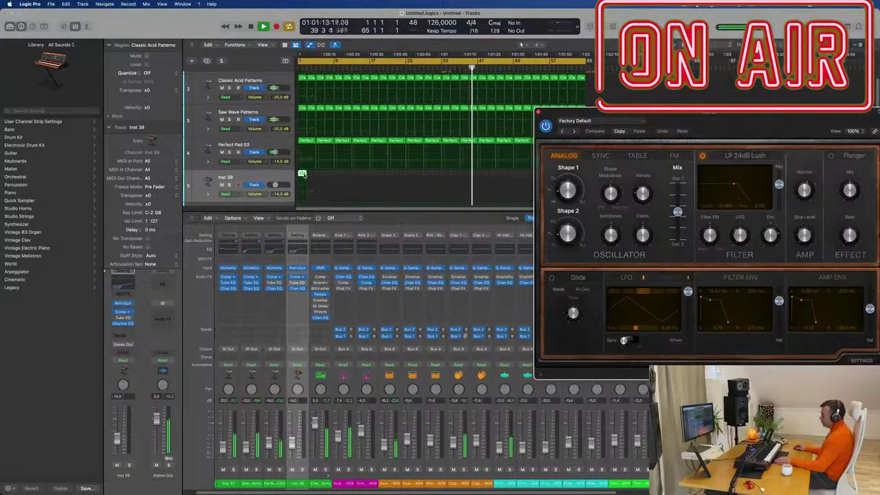
- Stack the sustained note of the new track's region across three octaves, one copy above and one below
{"action": "double_click", "coordinate": [302, 173]}
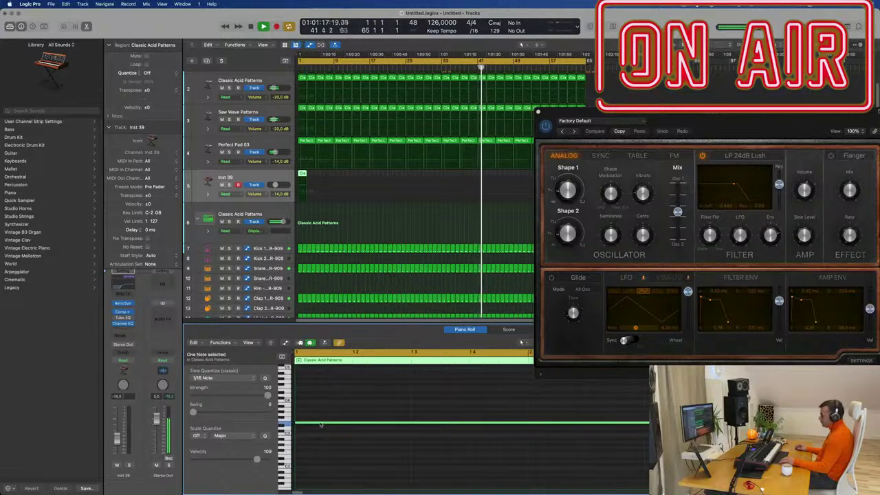
{"action": "left_click_drag", "start_coordinate": [322, 422], "coordinate": [320, 452]}
{"action": "scroll", "coordinate": [321, 389], "scroll_direction": "down", "scroll_amount": 1}
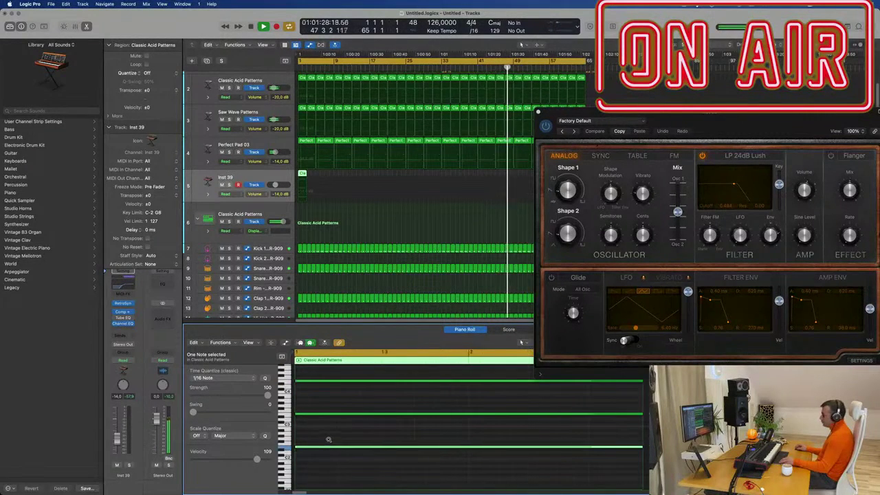
- Insert the Arpeggiator MIDI effect on the Retro Synth track
{"action": "left_click", "coordinate": [131, 296]}
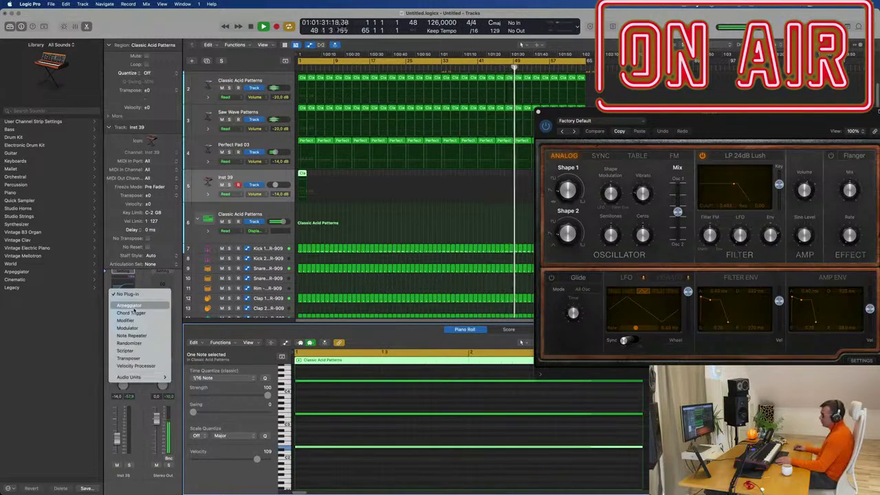
{"action": "left_click", "coordinate": [302, 199]}
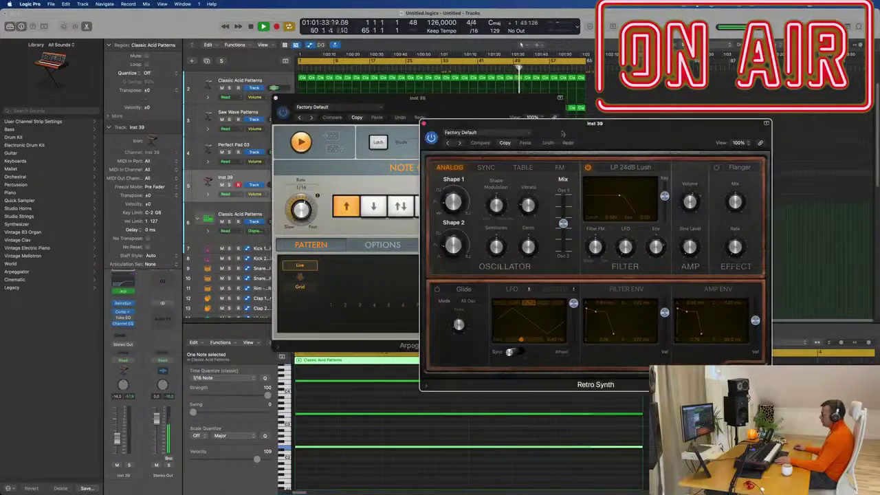
- Repeat the Retro Synth track's first region back to back up to bar 65
{"action": "left_click_drag", "start_coordinate": [563, 134], "coordinate": [265, 263]}
{"action": "left_click_drag", "start_coordinate": [437, 106], "coordinate": [691, 90]}
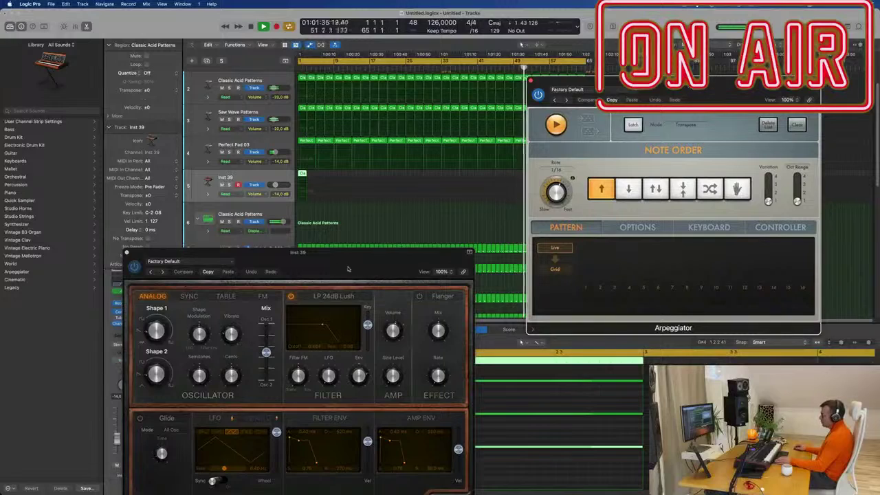
{"action": "left_click_drag", "start_coordinate": [348, 269], "coordinate": [585, 207]}
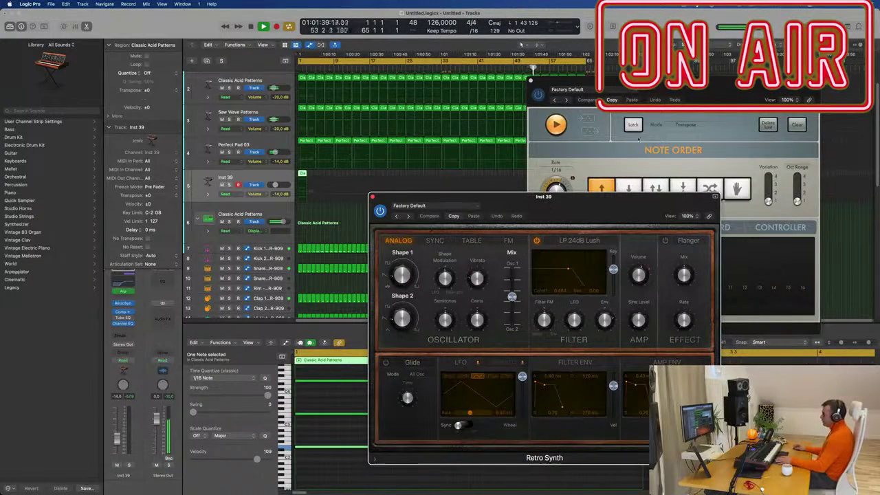
{"action": "left_click_drag", "start_coordinate": [707, 96], "coordinate": [711, 252]}
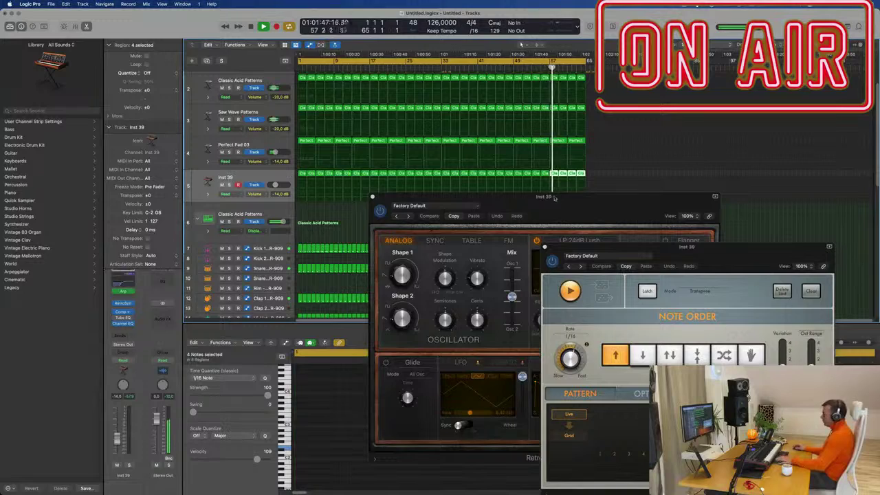
- Lower the Retro Synth filter cutoff to about 0.214 and raise its track volume to -11.4 dB
{"action": "left_click_drag", "start_coordinate": [555, 198], "coordinate": [532, 167]}
{"action": "key", "text": "Return"}
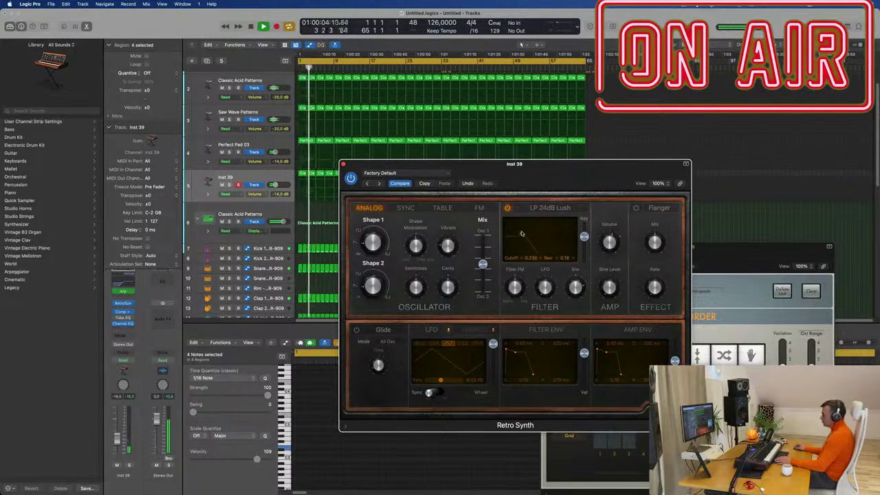
{"action": "left_click_drag", "start_coordinate": [515, 163], "coordinate": [610, 161]}
{"action": "key", "text": "space"}
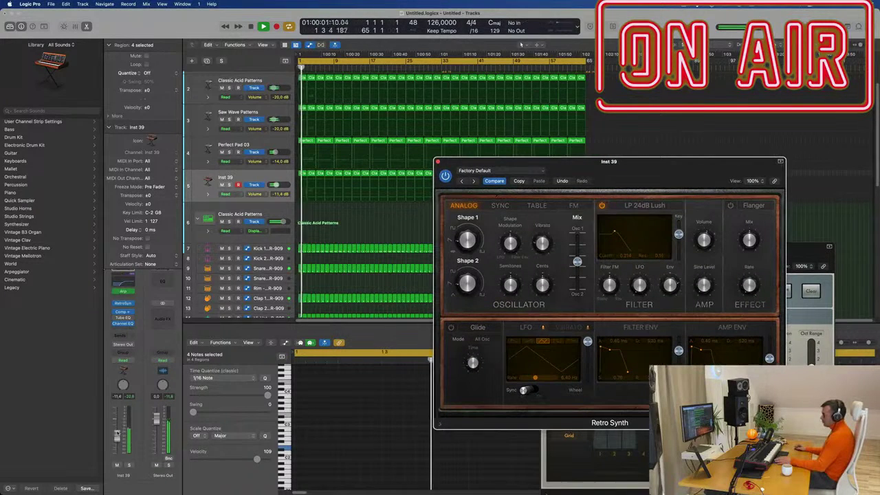
{"action": "left_click_drag", "start_coordinate": [117, 439], "coordinate": [117, 436]}
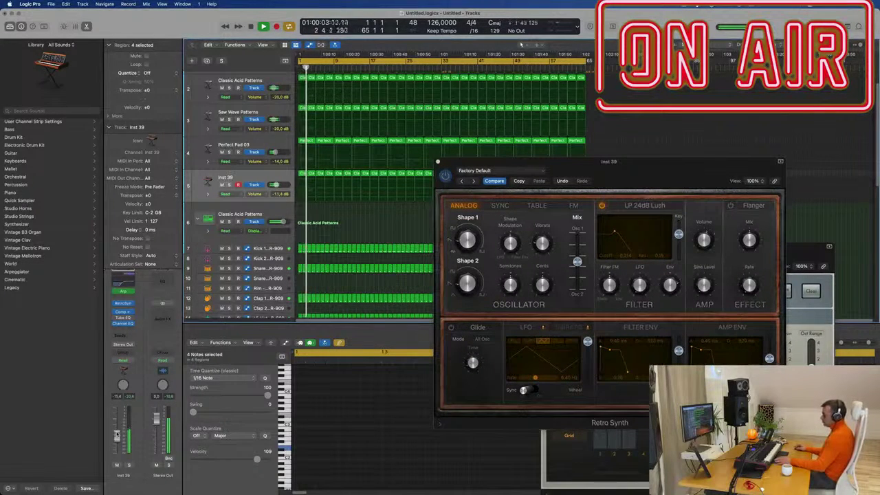
- Open the Retro Synth track's first region in the Piano Roll and select its three octave notes
{"action": "left_click_drag", "start_coordinate": [632, 162], "coordinate": [452, 244]}
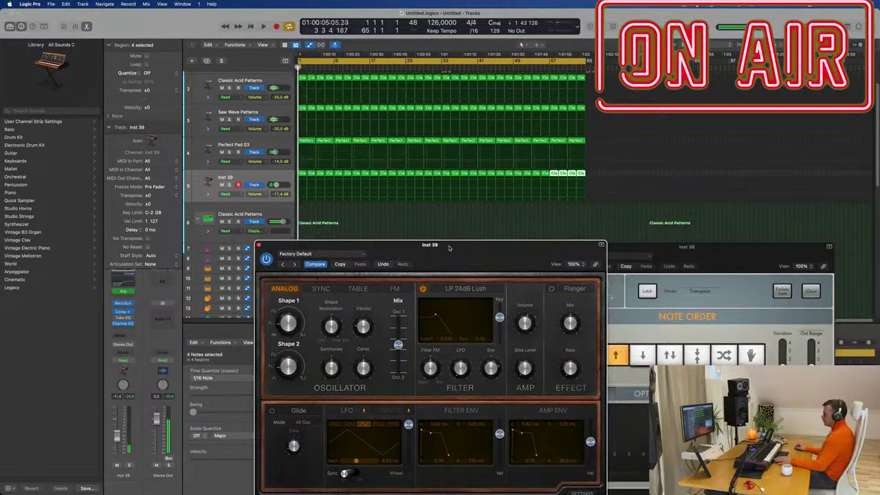
{"action": "left_click", "coordinate": [393, 220]}
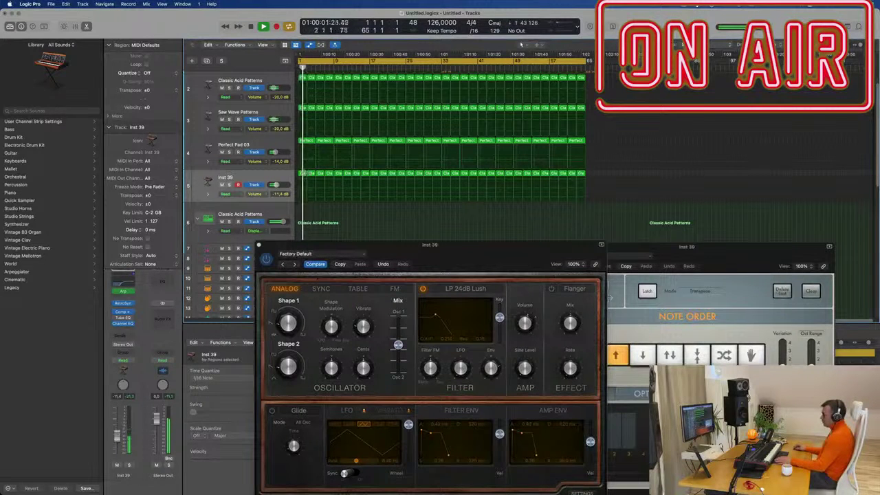
{"action": "double_click", "coordinate": [303, 174]}
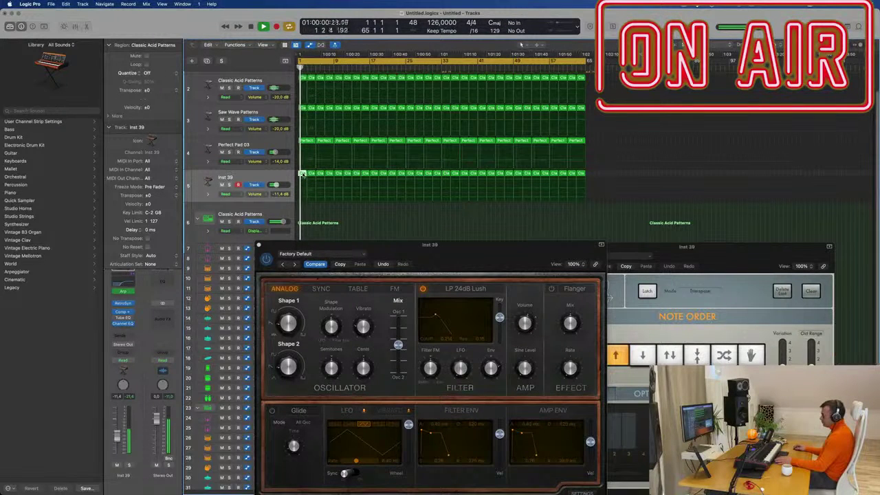
{"action": "double_click", "coordinate": [303, 174]}
{"action": "left_click_drag", "start_coordinate": [405, 247], "coordinate": [780, 155]}
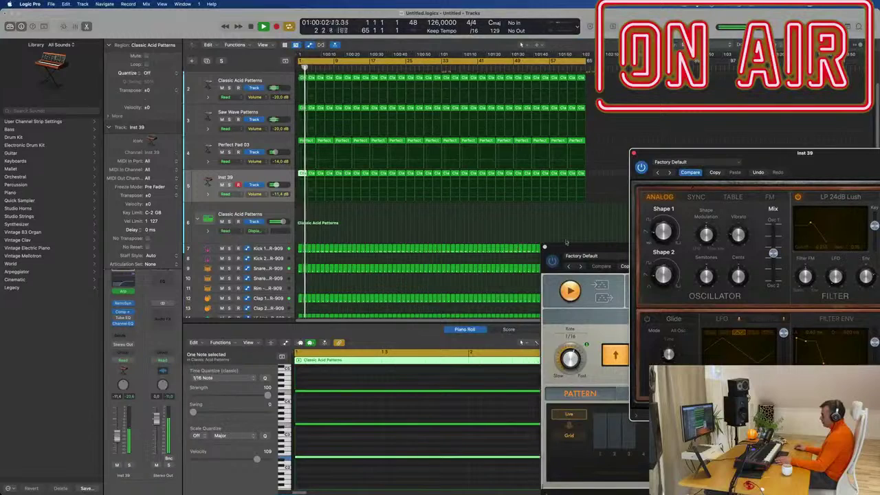
{"action": "left_click_drag", "start_coordinate": [566, 242], "coordinate": [656, 111]}
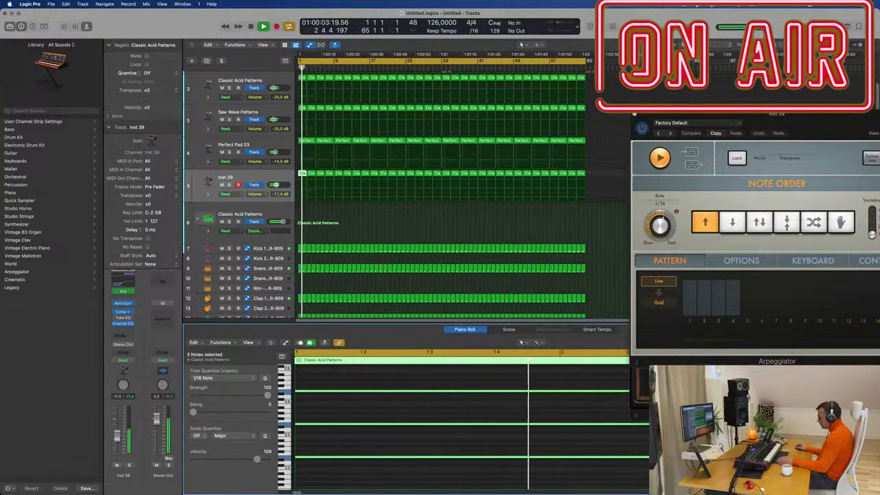
{"action": "key", "text": "space"}
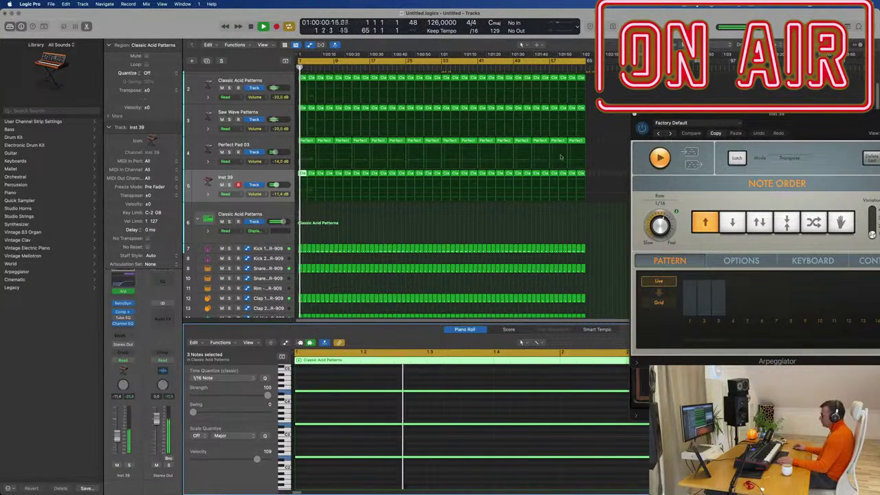
- Delete the repeated Retro Synth regions and extend the first region and its three notes to four bars
{"action": "left_click_drag", "start_coordinate": [598, 176], "coordinate": [313, 174]}
{"action": "key", "text": "Delete"}
{"action": "scroll", "coordinate": [504, 464], "scroll_direction": "down", "scroll_amount": 7}
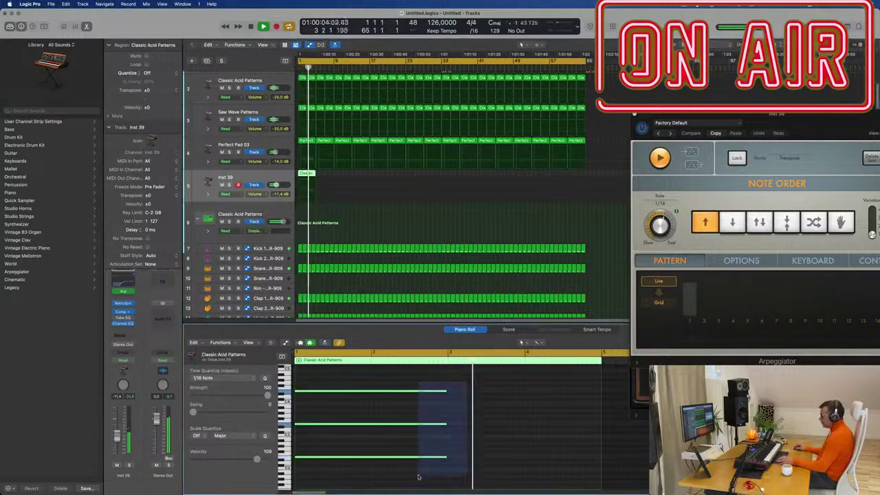
{"action": "left_click_drag", "start_coordinate": [447, 459], "coordinate": [599, 462]}
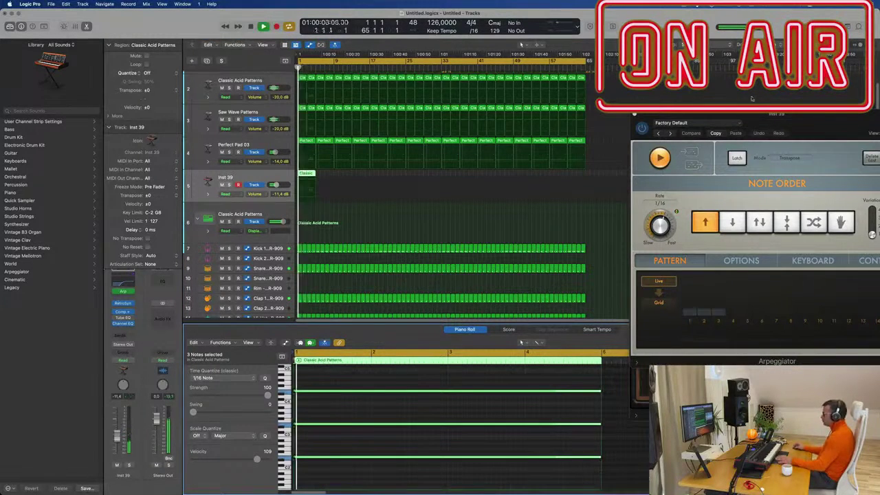
- Copy the four-bar Retro Synth region to bar 5
{"action": "left_click_drag", "start_coordinate": [801, 119], "coordinate": [703, 150]}
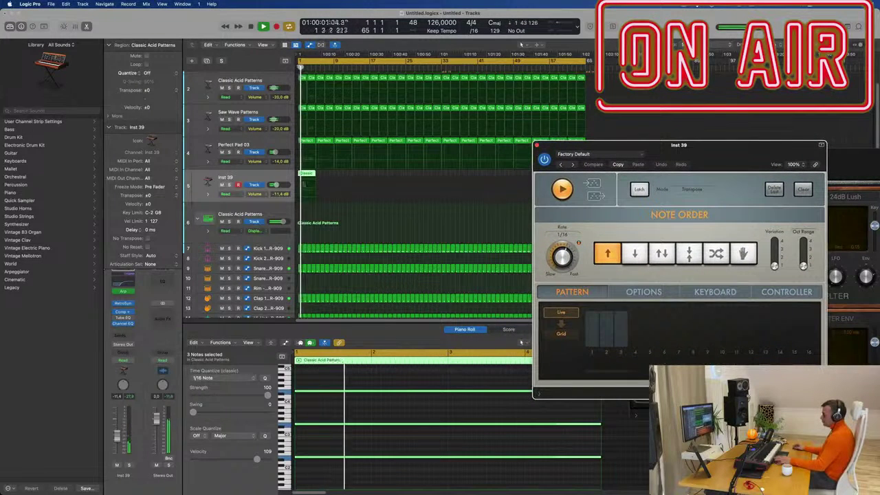
{"action": "left_click", "coordinate": [281, 177]}
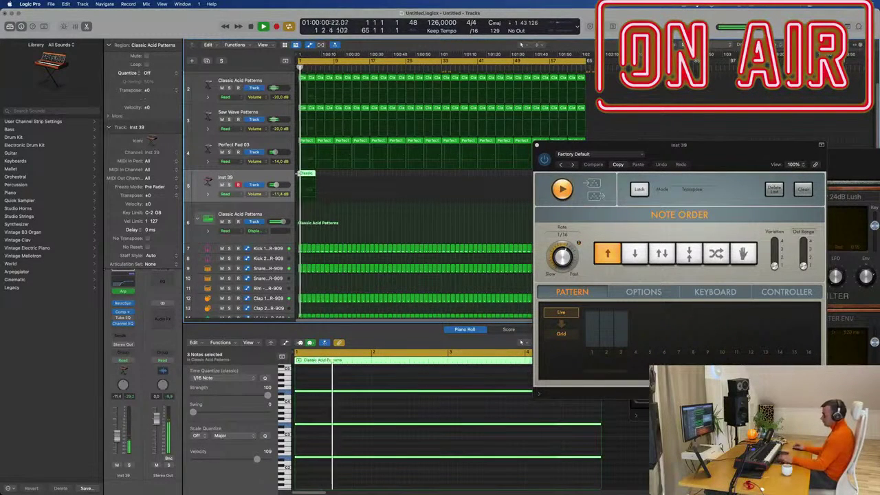
{"action": "left_click_drag", "start_coordinate": [755, 150], "coordinate": [454, 197]}
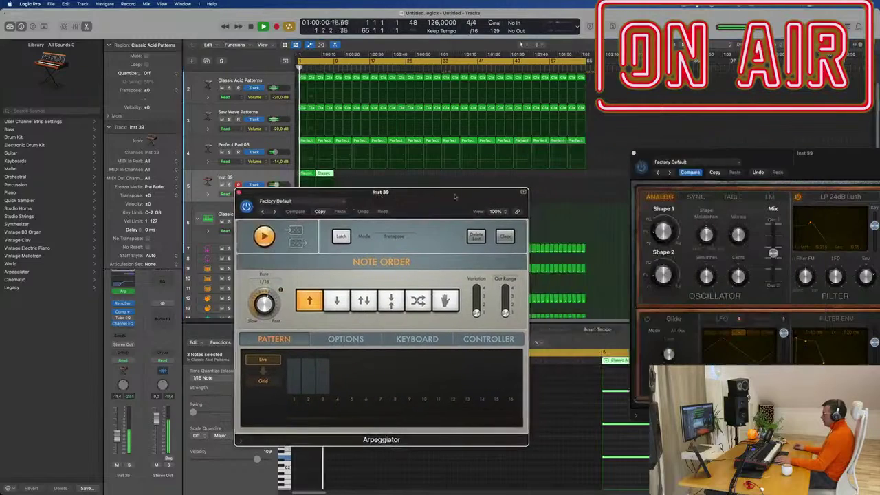
- Bypass the Compressor, Tube EQ and Channel EQ on the Retro Synth track and deselect its regions
{"action": "left_click_drag", "start_coordinate": [789, 164], "coordinate": [632, 133]}
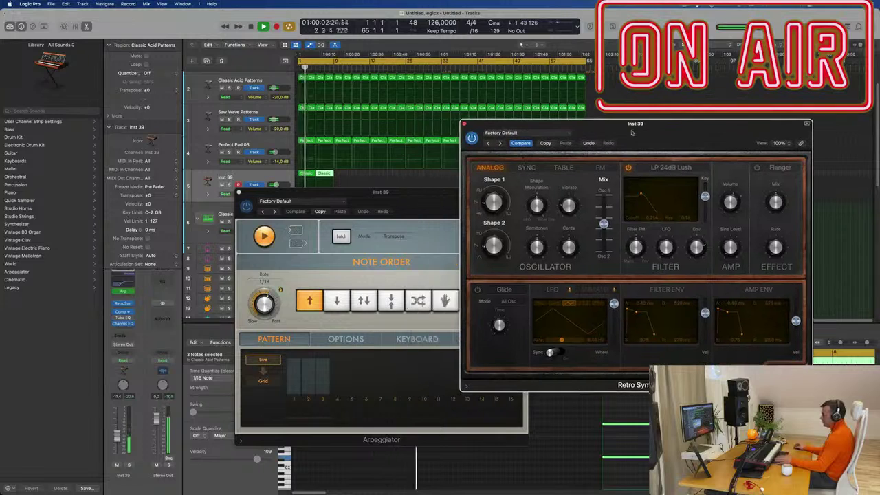
{"action": "left_click_drag", "start_coordinate": [346, 208], "coordinate": [684, 227]}
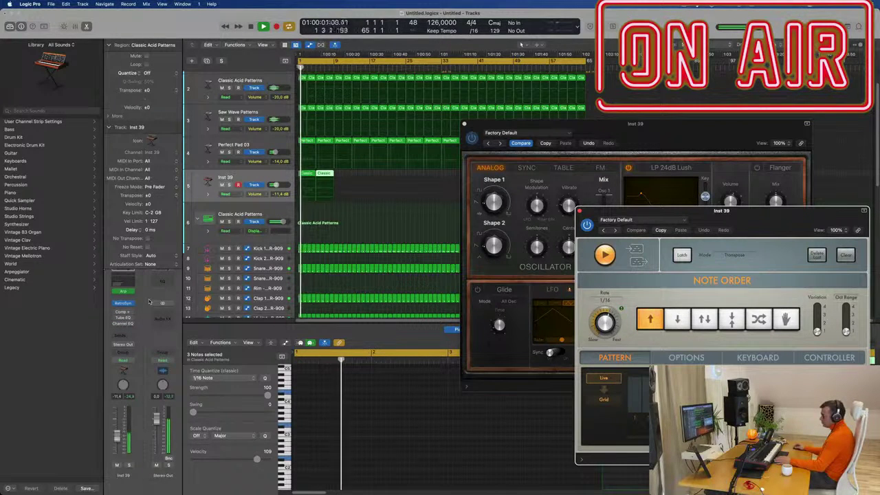
{"action": "left_click", "coordinate": [353, 404]}
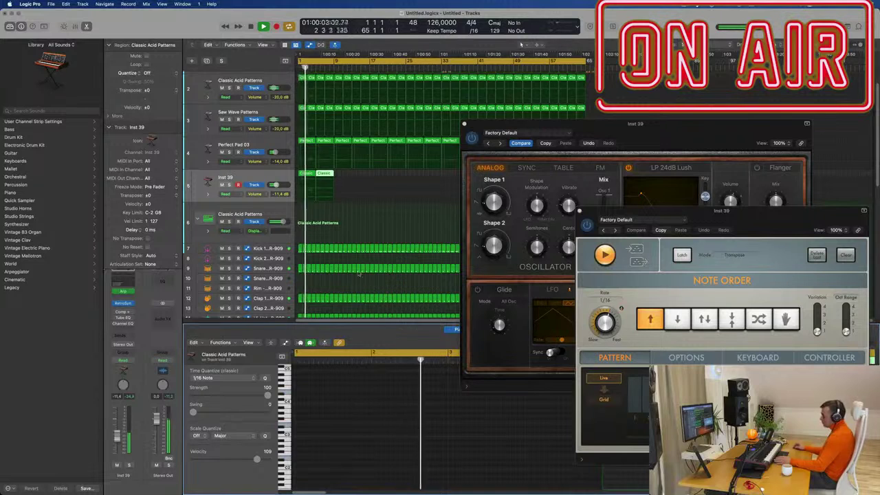
{"action": "left_click", "coordinate": [375, 213]}
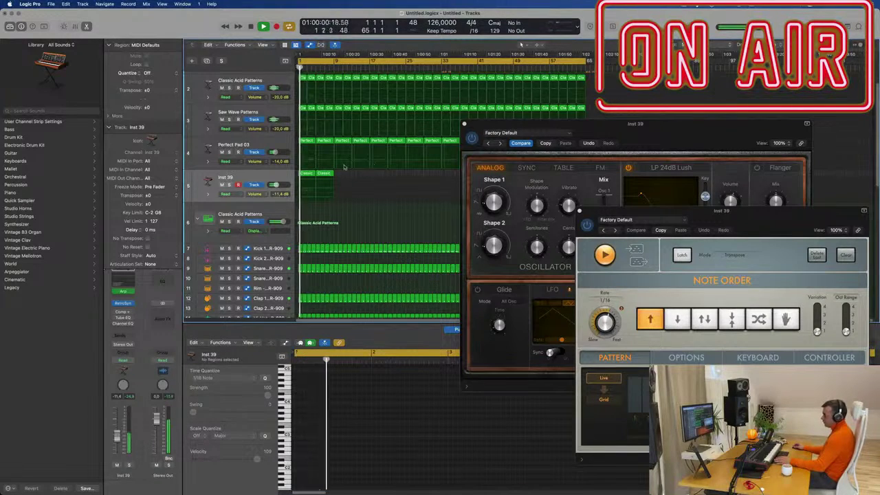
{"action": "left_click_drag", "start_coordinate": [627, 131], "coordinate": [596, 169]}
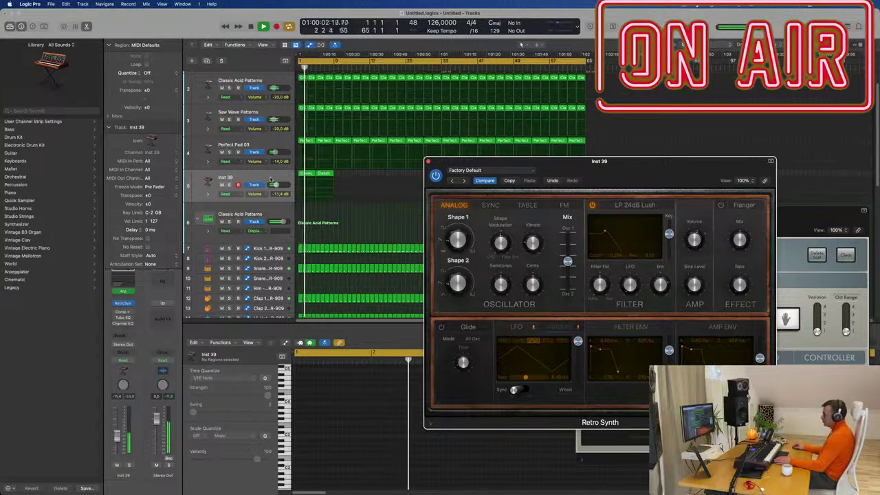
- Stop playback and duplicate the Perfect Pad 03 track
{"action": "key", "text": "space"}
{"action": "key", "text": "space"}
{"action": "key", "text": "space"}
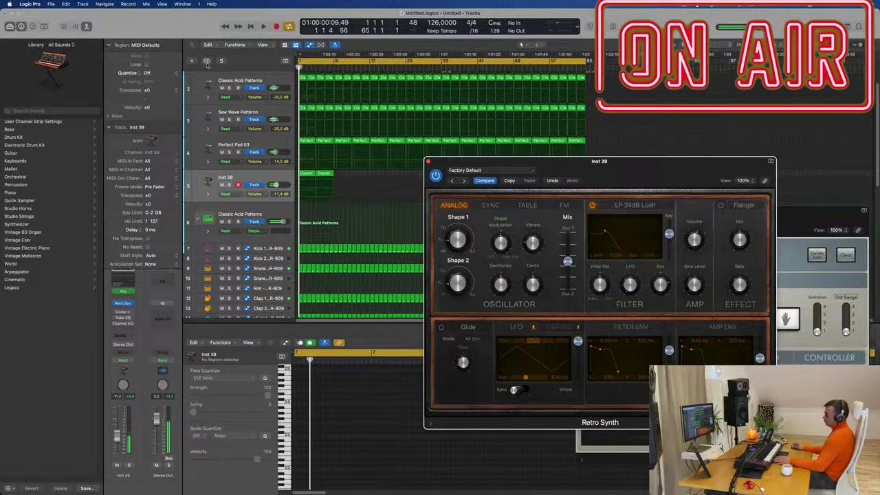
{"action": "key", "text": "Up"}
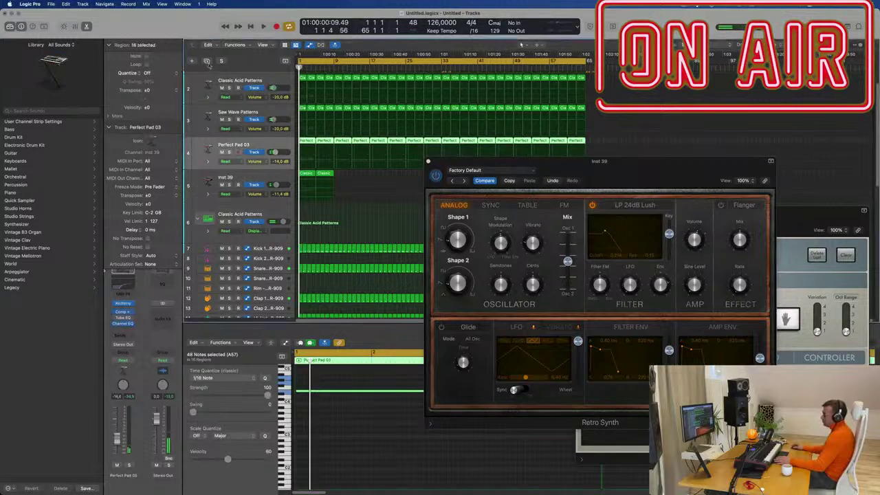
{"action": "left_click", "coordinate": [206, 61]}
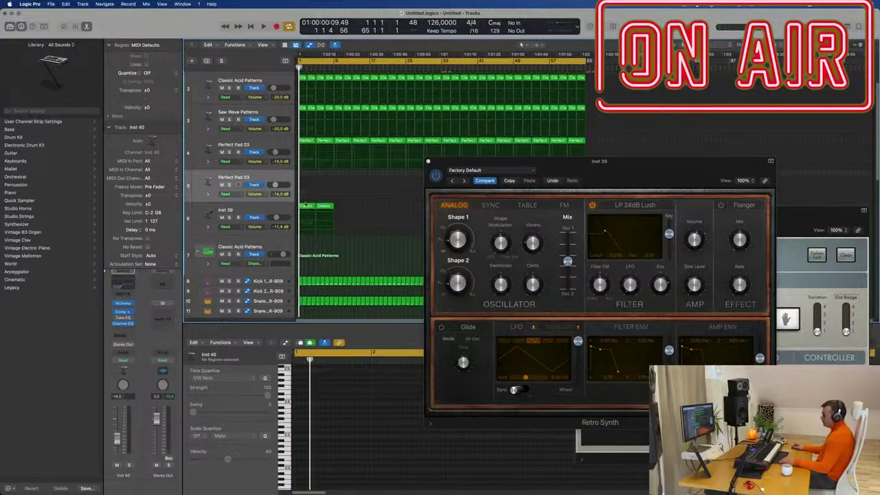
- Move the first Inst 39 region onto the duplicated pad track at bar 1 and mute the Inst 39 track
{"action": "left_click", "coordinate": [306, 206]}
{"action": "left_click_drag", "start_coordinate": [305, 189], "coordinate": [302, 191]}
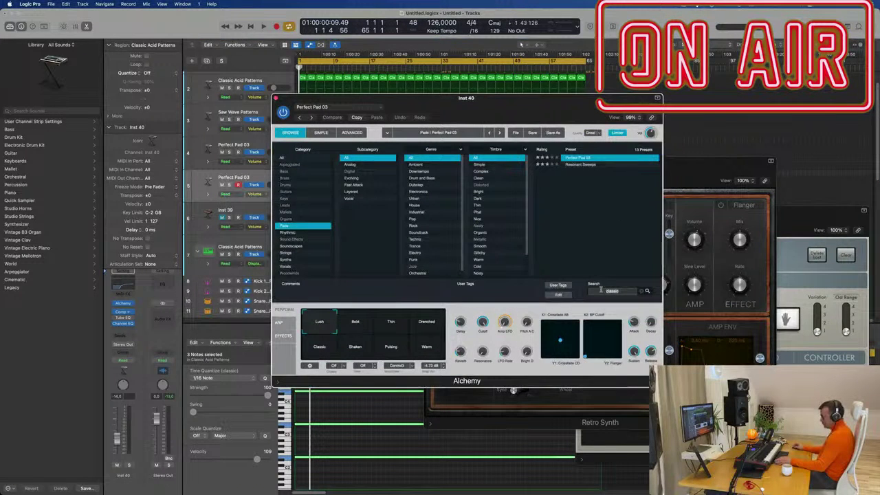
- Search all Alchemy categories for "19" and load the Sunrise 1984 preset, with the track volume at -11.0 dB
{"action": "left_click", "coordinate": [281, 159]}
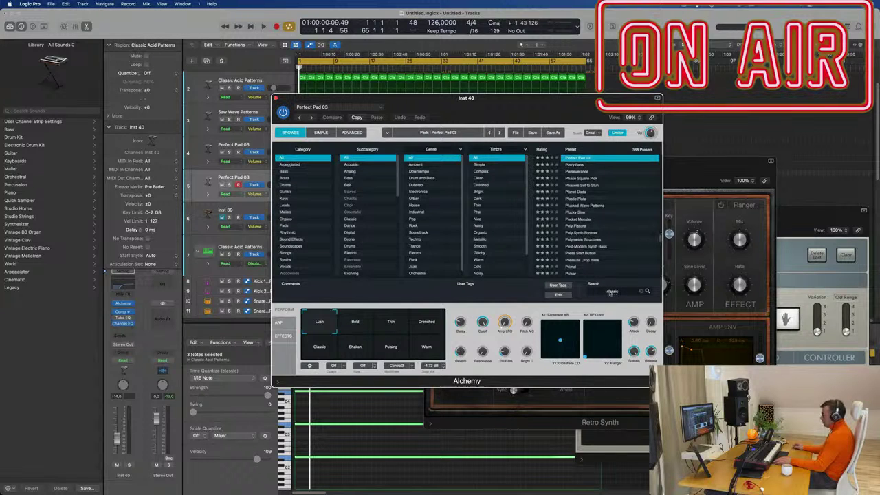
{"action": "type", "text": "t"}
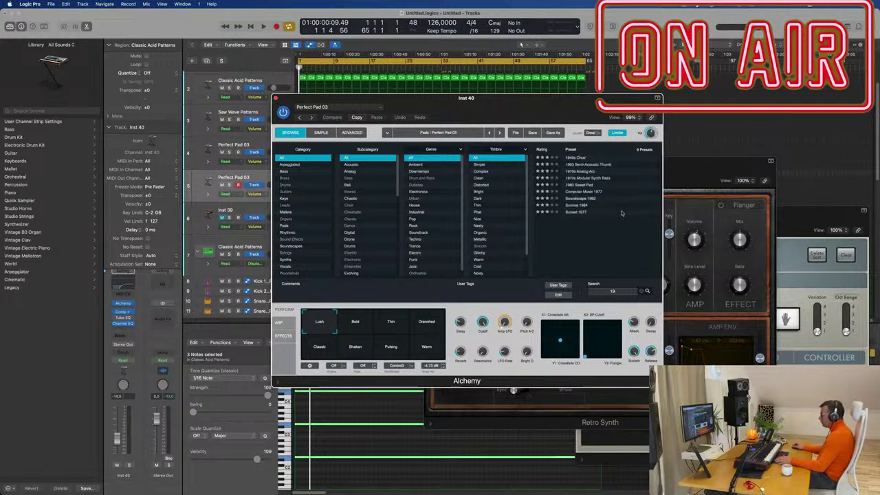
{"action": "left_click", "coordinate": [574, 208]}
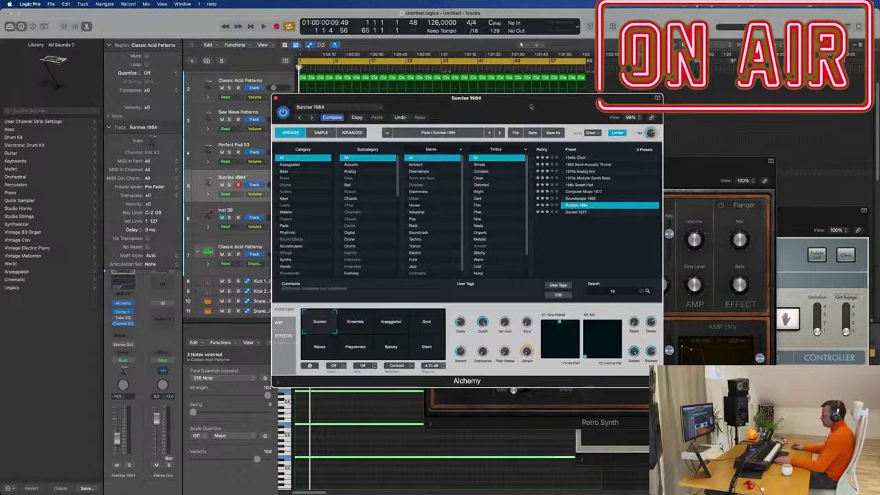
{"action": "left_click_drag", "start_coordinate": [444, 118], "coordinate": [705, 123]}
{"action": "key", "text": "space"}
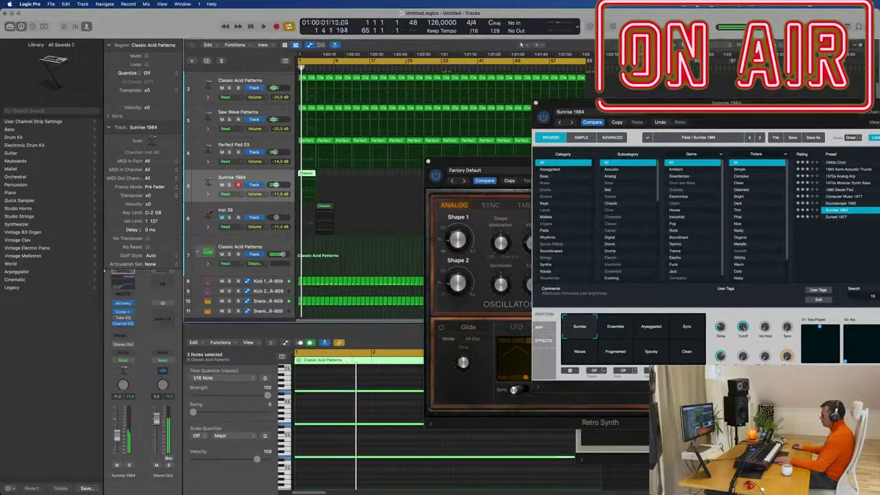
- Switch Sunrise 1984 to its Arpeggiated variation and move the first XY pad's point to the lower-right corner
{"action": "left_click_drag", "start_coordinate": [734, 117], "coordinate": [484, 140]}
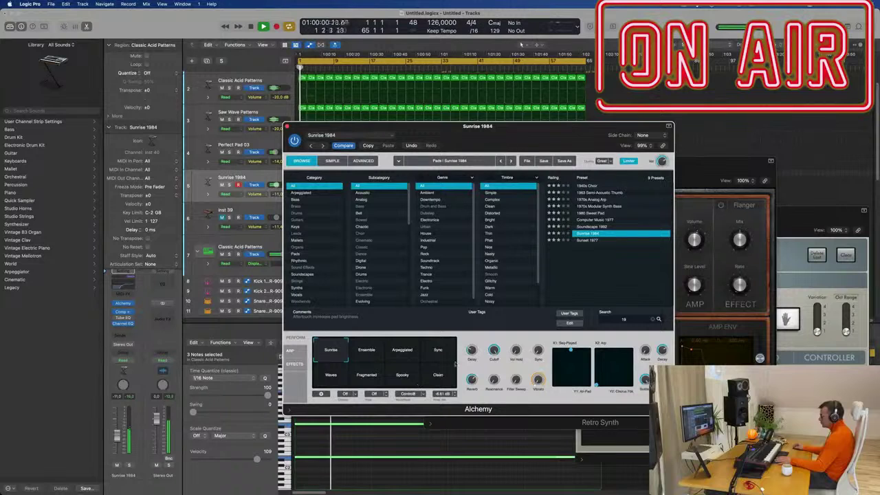
{"action": "left_click", "coordinate": [414, 355]}
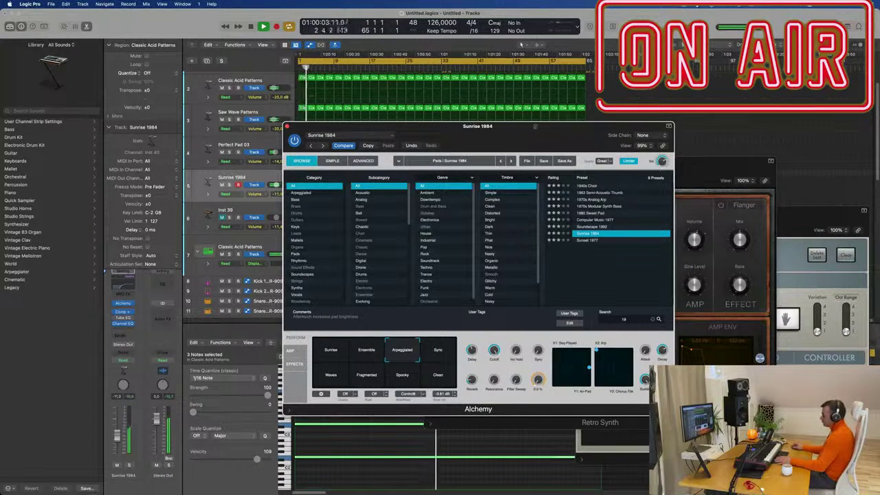
{"action": "left_click_drag", "start_coordinate": [535, 127], "coordinate": [677, 96]}
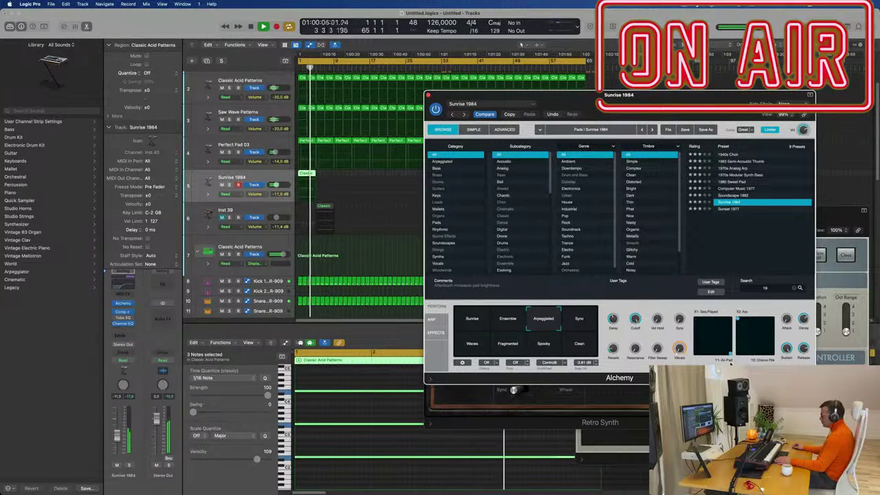
- Raise the Sunrise 1984 track's volume and move the Alchemy window clear of the arrangement
{"action": "left_click_drag", "start_coordinate": [712, 115], "coordinate": [711, 115]}
{"action": "key", "text": "Return"}
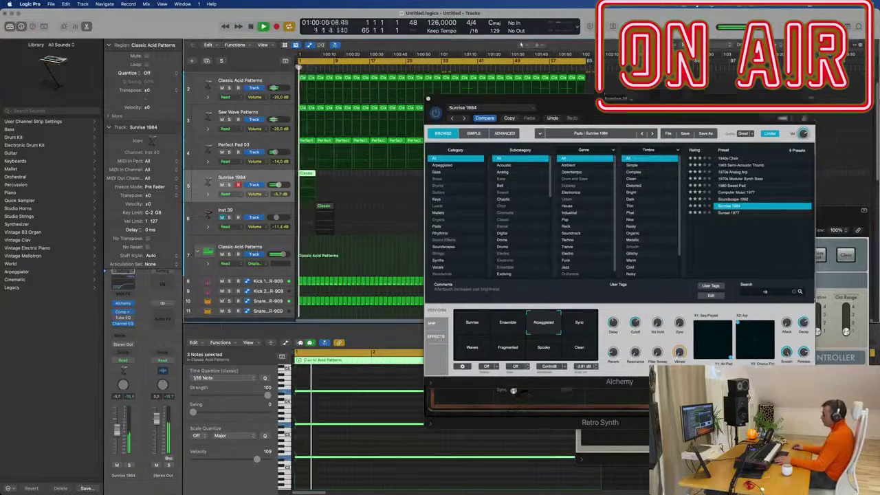
{"action": "left_click_drag", "start_coordinate": [568, 95], "coordinate": [481, 261]}
{"action": "left_click", "coordinate": [410, 169]}
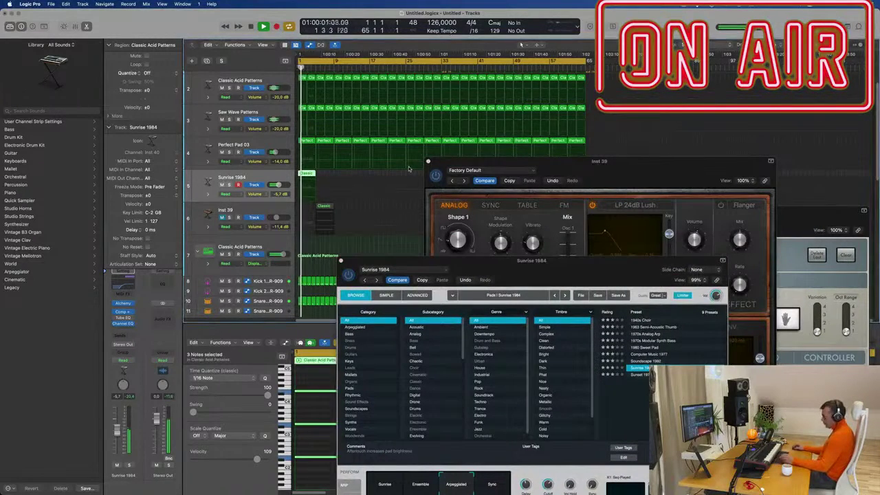
- Repeat the Sunrise 1984 region back to back along its track until the regions fill the arrangement to bar 65
{"action": "key", "text": "super+r"}
{"action": "key", "text": "super+r"}
{"action": "key", "text": "super+r"}
{"action": "left_click_drag", "start_coordinate": [547, 160], "coordinate": [741, 183]}
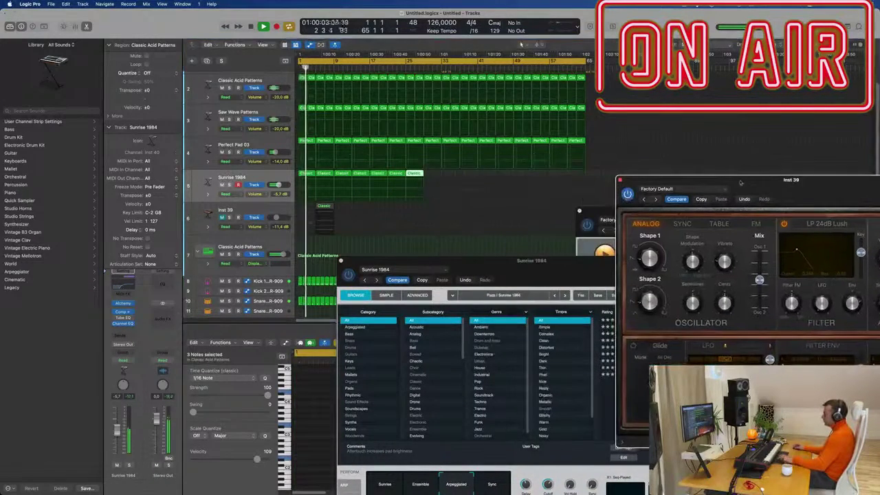
{"action": "left_click", "coordinate": [275, 179]}
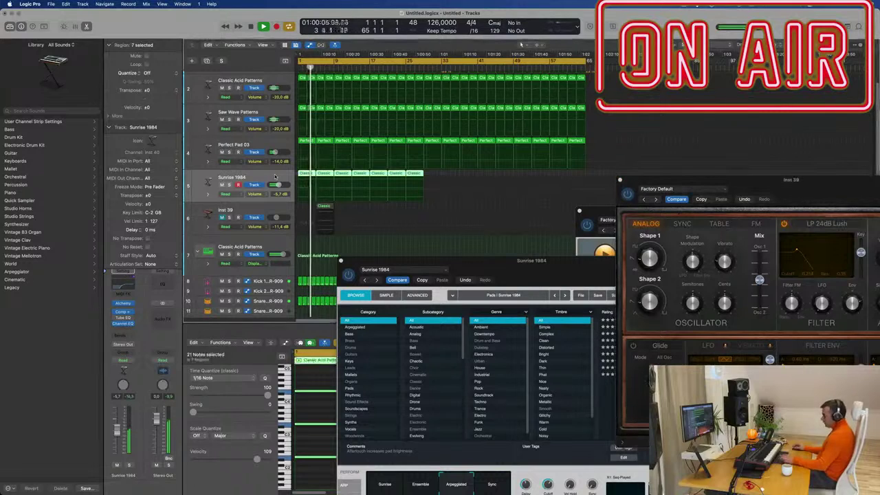
{"action": "key", "text": "super+r"}
{"action": "left_click", "coordinate": [540, 176]}
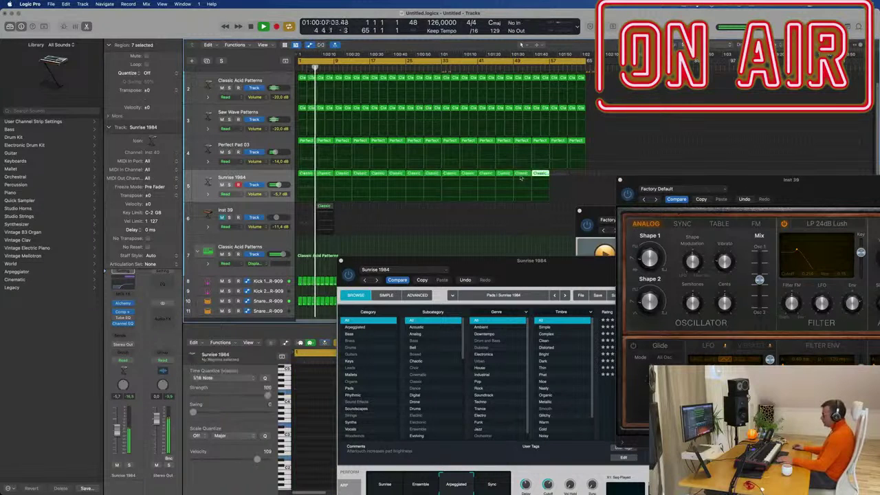
{"action": "left_click", "coordinate": [521, 177], "text": "shift"}
- Close the Inst 39 Retro Synth window and move the Alchemy window to uncover the Sunrise 1984 track's volume control
{"action": "left_click_drag", "start_coordinate": [704, 181], "coordinate": [531, 176]}
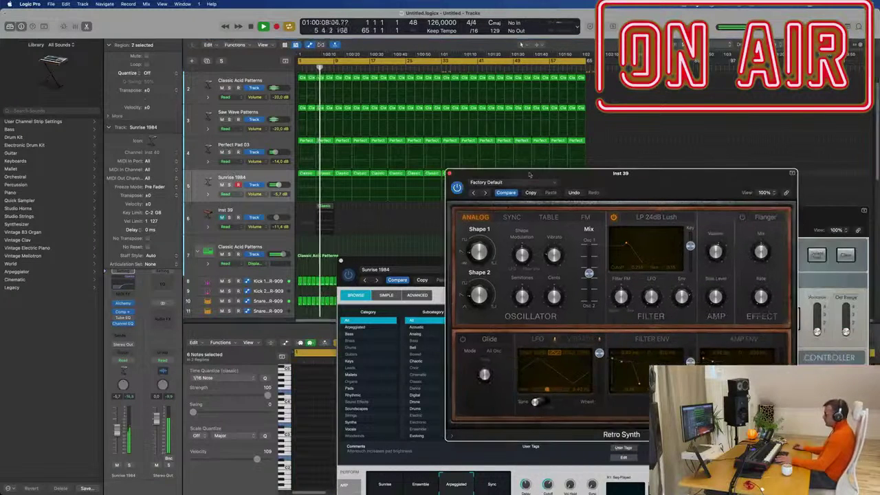
{"action": "left_click", "coordinate": [450, 174]}
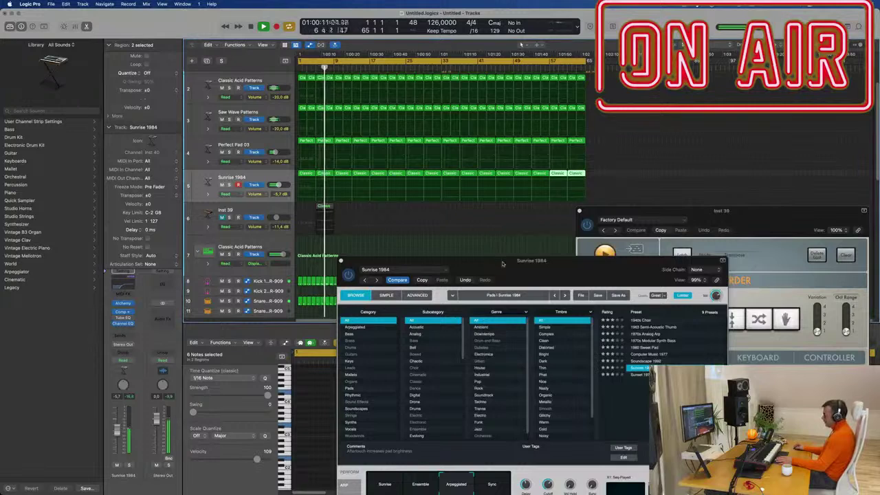
{"action": "left_click_drag", "start_coordinate": [482, 260], "coordinate": [538, 199]}
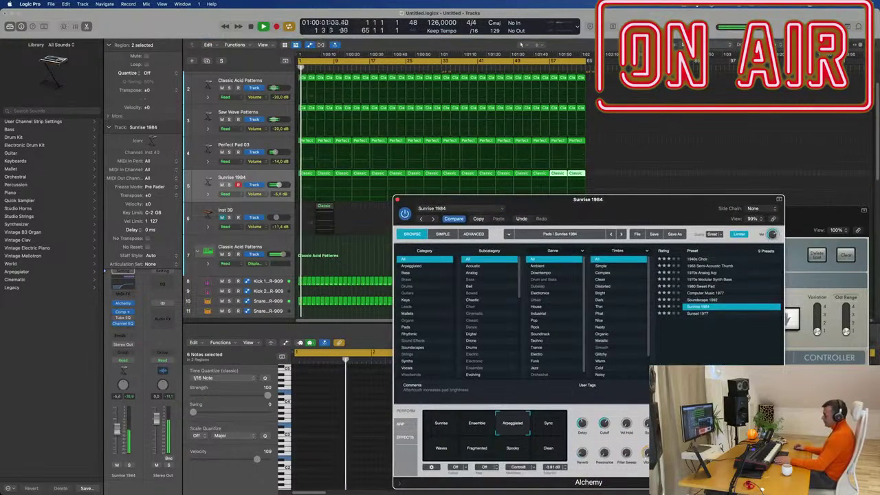
- Raise the Sunrise 1984 track's volume slightly and set its Channel EQ low-cut filter to 382 Hz at 12 dB/Oct
{"action": "left_click_drag", "start_coordinate": [279, 185], "coordinate": [280, 185]}
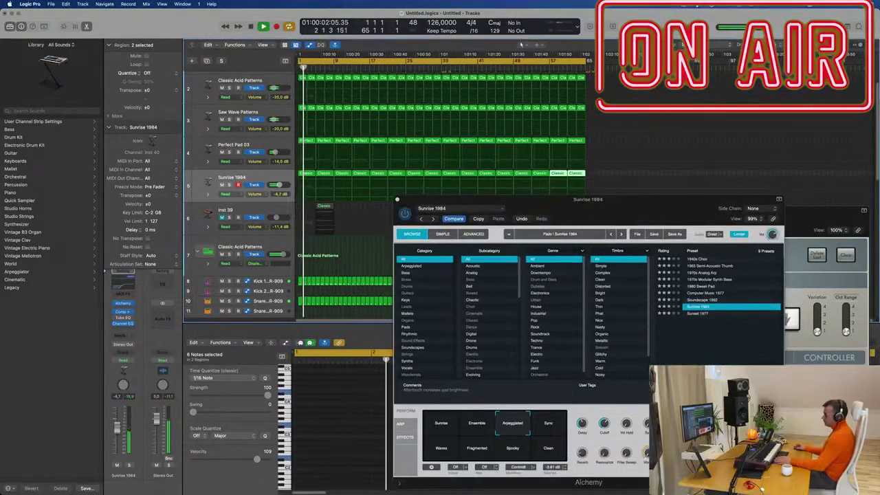
{"action": "left_click", "coordinate": [125, 289]}
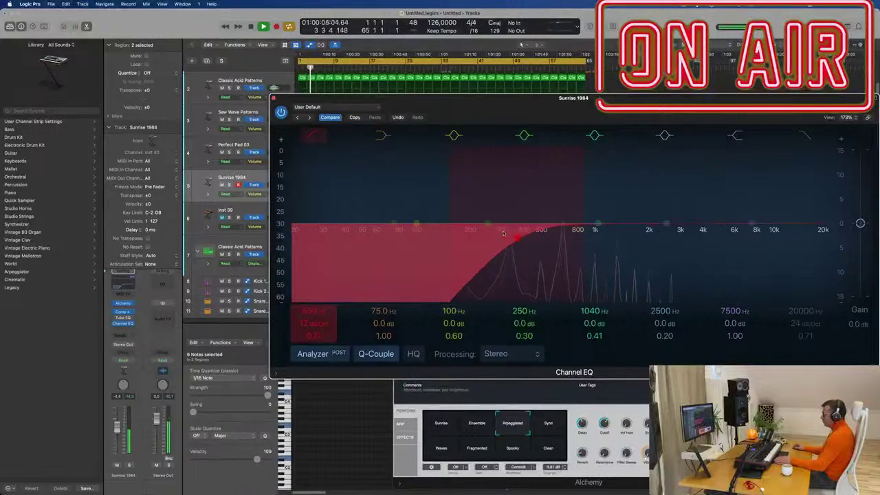
{"action": "left_click_drag", "start_coordinate": [499, 234], "coordinate": [519, 235]}
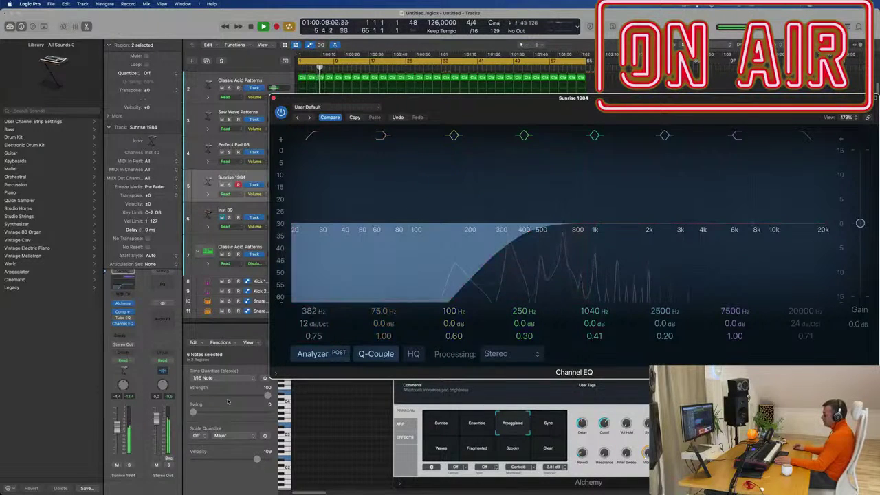
{"action": "left_click", "coordinate": [282, 77]}
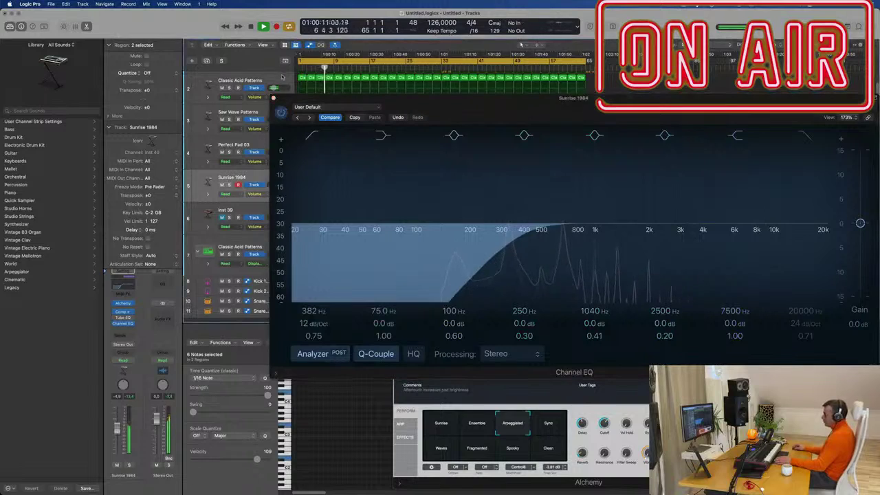
- Lower the Sunrise 1984 track's volume to -9.4 dB and close its Alchemy window
{"action": "left_click_drag", "start_coordinate": [628, 205], "coordinate": [490, 199]}
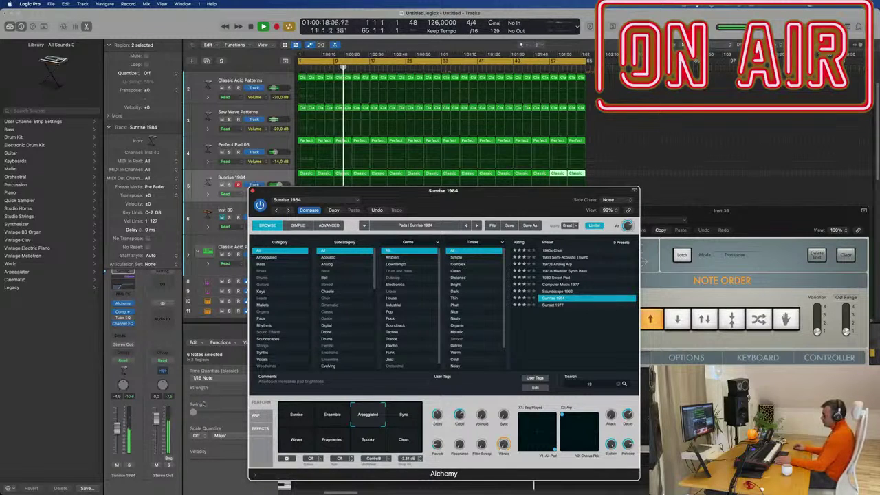
{"action": "left_click", "coordinate": [614, 485]}
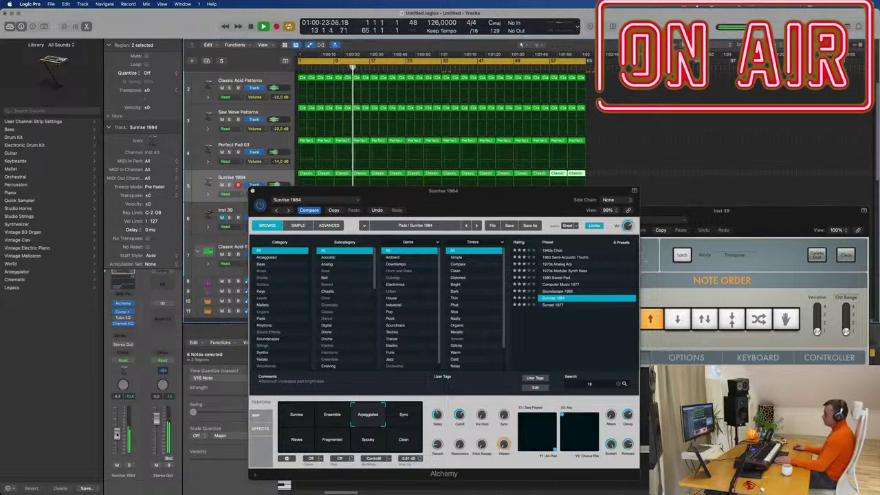
{"action": "left_click", "coordinate": [253, 191]}
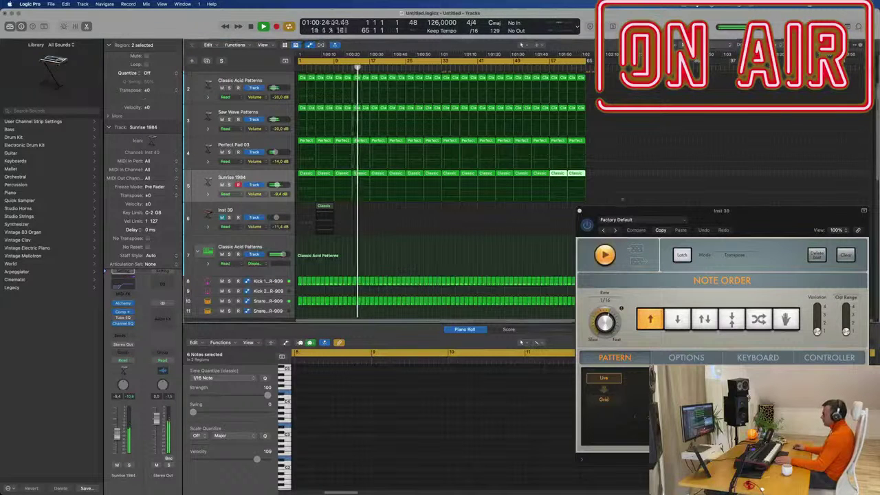
{"action": "left_click", "coordinate": [686, 4]}
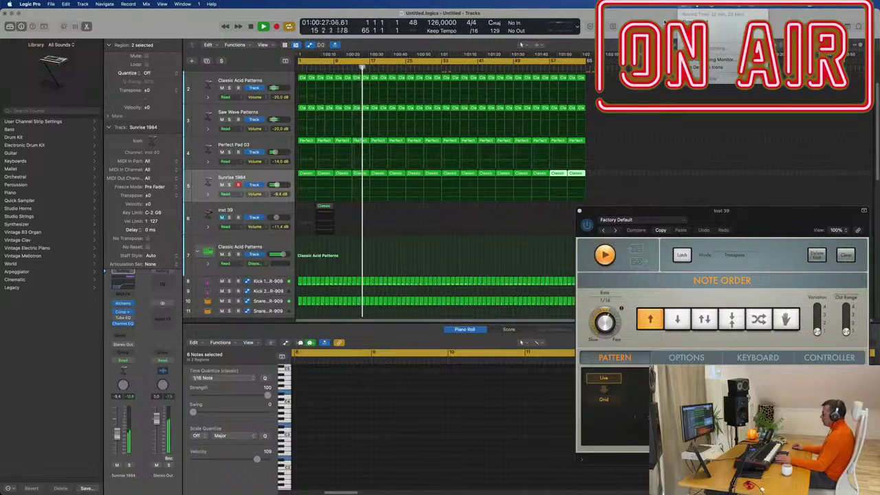
{"action": "left_click", "coordinate": [664, 21]}
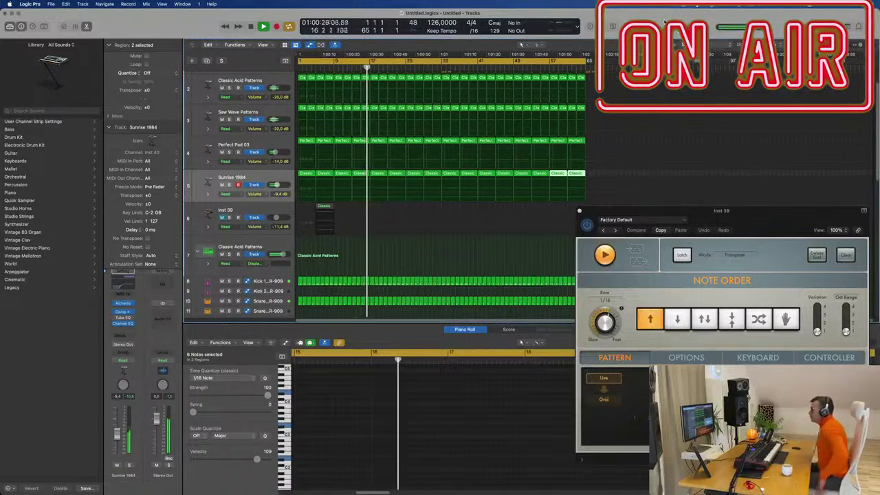
- Delete the kick, snare, clap and hi-hat regions of the drum track from bar 1 up to bar 9
{"action": "key", "text": "space"}
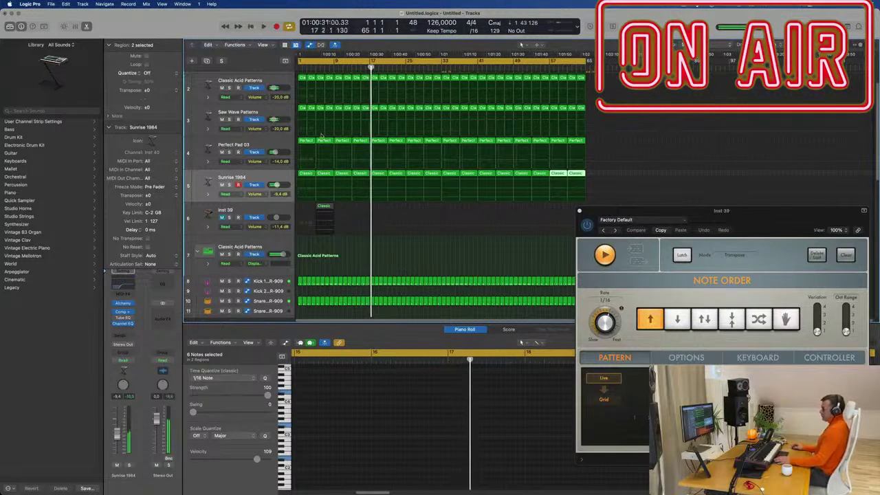
{"action": "key", "text": "space"}
{"action": "scroll", "coordinate": [354, 258], "scroll_direction": "down", "scroll_amount": 1}
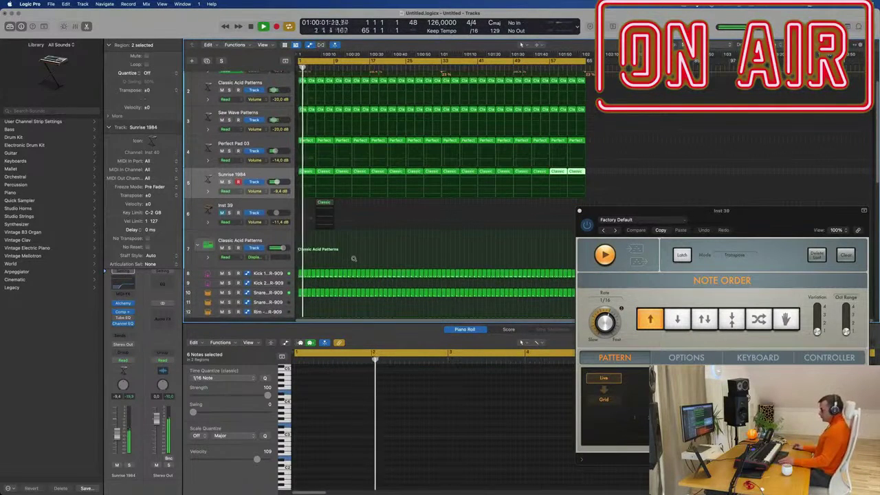
{"action": "scroll", "coordinate": [354, 259], "scroll_direction": "down", "scroll_amount": 4}
{"action": "scroll", "coordinate": [276, 190], "scroll_direction": "down", "scroll_amount": 1}
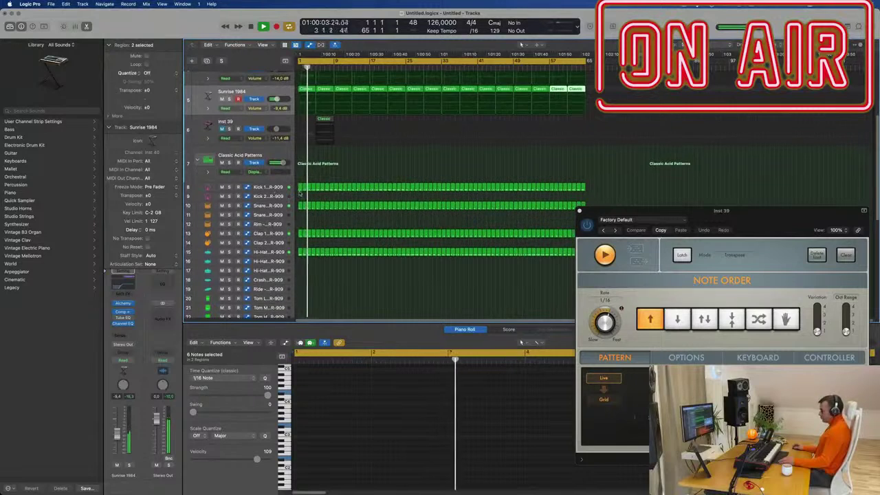
{"action": "left_click", "coordinate": [298, 239]}
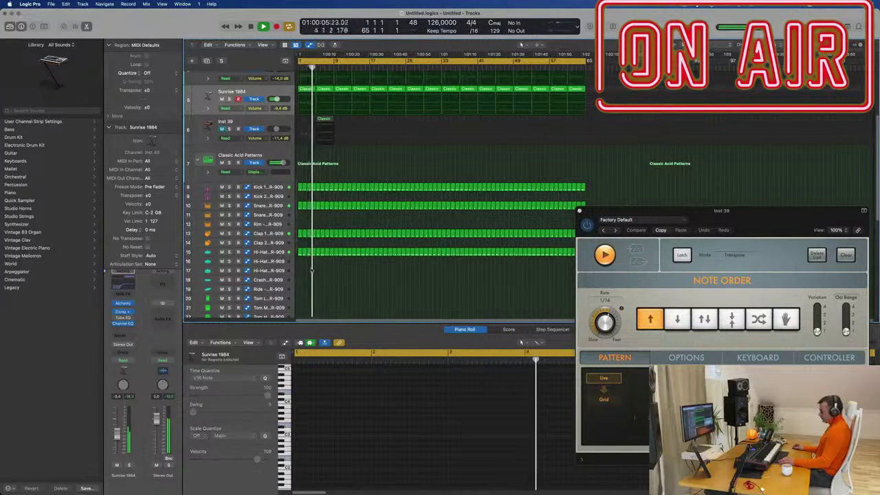
{"action": "left_click_drag", "start_coordinate": [297, 183], "coordinate": [300, 278]}
{"action": "left_click", "coordinate": [304, 199]}
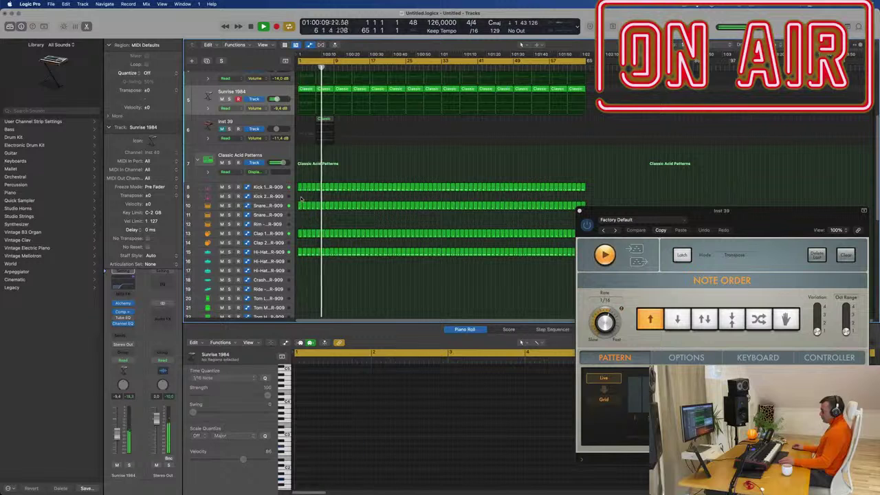
{"action": "left_click_drag", "start_coordinate": [299, 200], "coordinate": [310, 209]}
{"action": "left_click_drag", "start_coordinate": [299, 176], "coordinate": [329, 259]}
{"action": "key", "text": "Delete"}
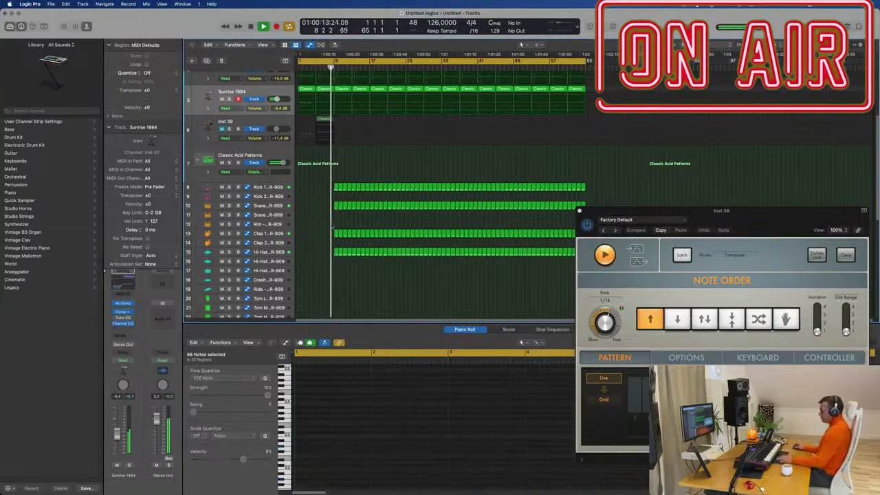
- Lower the bar 1 point of the Cutoff automation on the first Classic Acid Patterns track
{"action": "scroll", "coordinate": [337, 173], "scroll_direction": "up", "scroll_amount": 2}
{"action": "scroll", "coordinate": [337, 173], "scroll_direction": "up", "scroll_amount": 3}
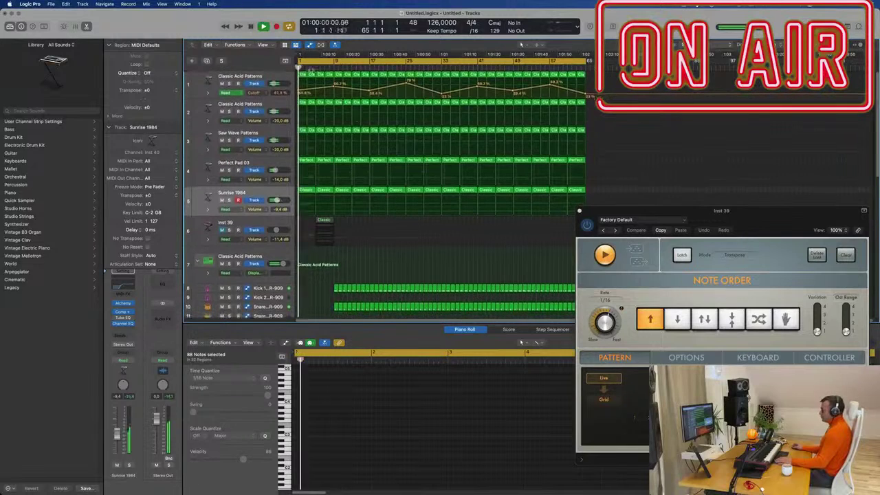
{"action": "left_click", "coordinate": [301, 73]}
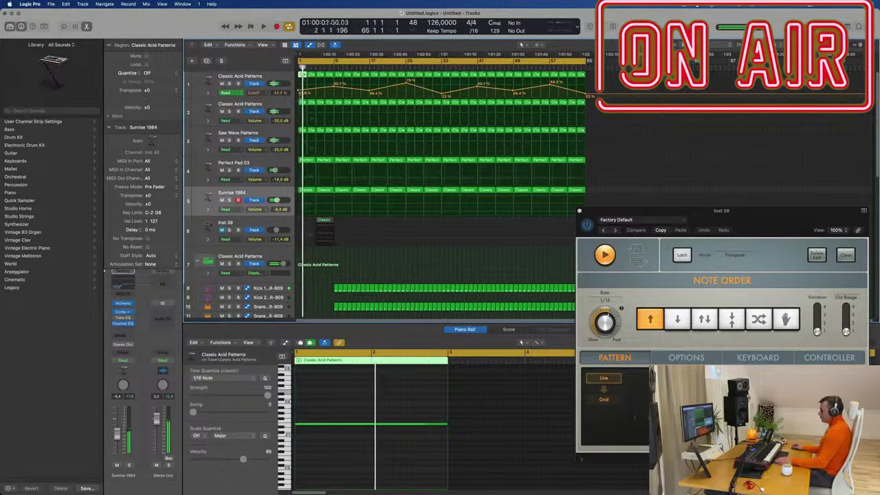
{"action": "left_click", "coordinate": [300, 91]}
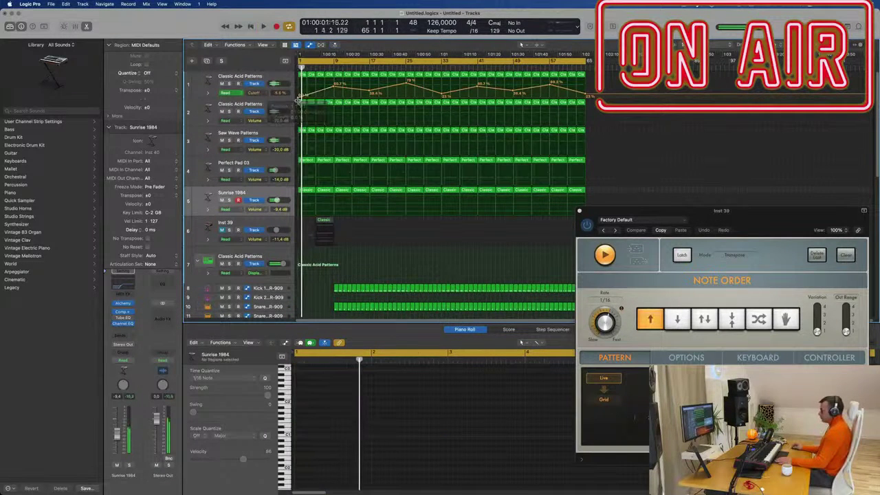
{"action": "key", "text": "space"}
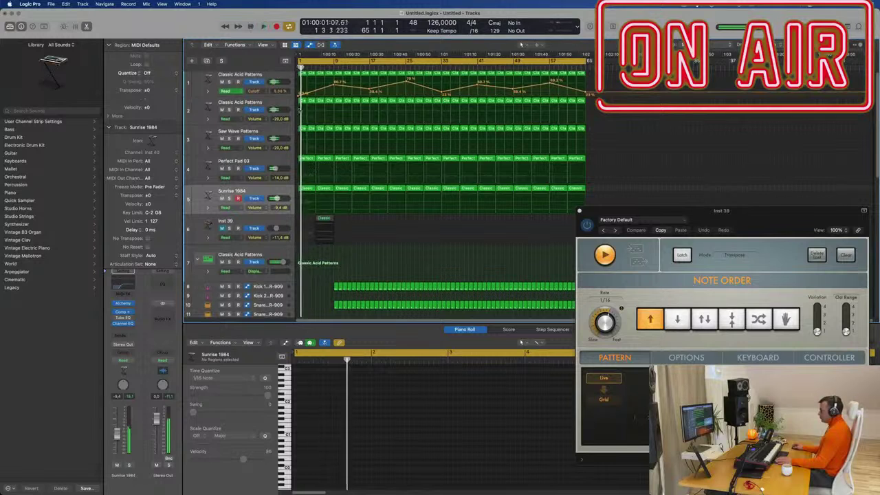
- Delete the first four regions of the second Classic Acid Patterns track so that it starts at bar 9
{"action": "left_click", "coordinate": [302, 102]}
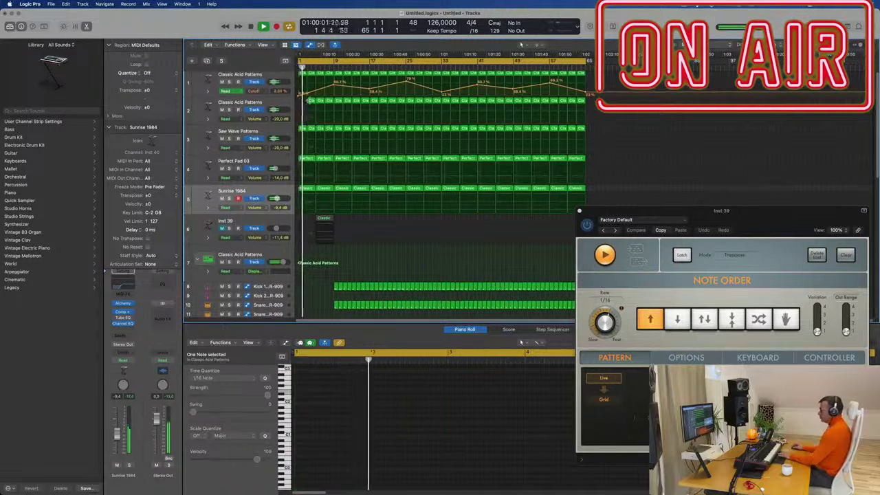
{"action": "left_click", "coordinate": [312, 103]}
{"action": "key", "text": "Delete"}
{"action": "left_click", "coordinate": [320, 102]}
{"action": "key", "text": "Delete"}
{"action": "left_click", "coordinate": [329, 103]}
{"action": "key", "text": "Delete"}
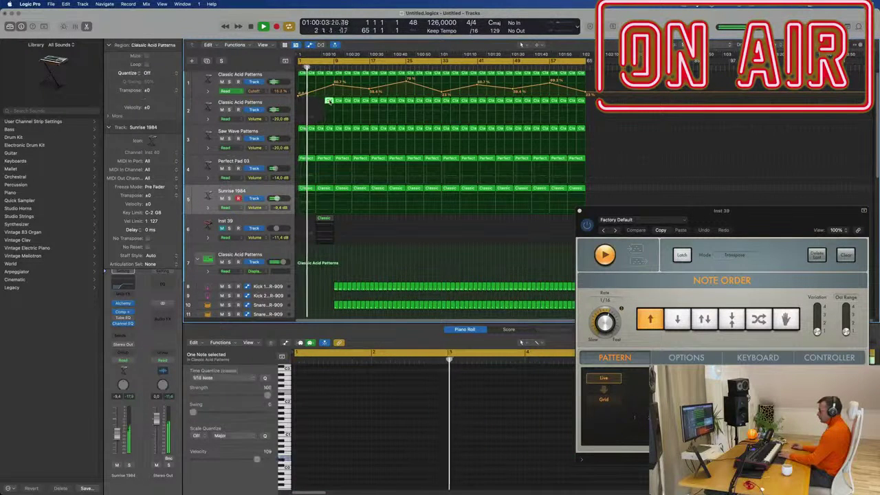
{"action": "key", "text": "space"}
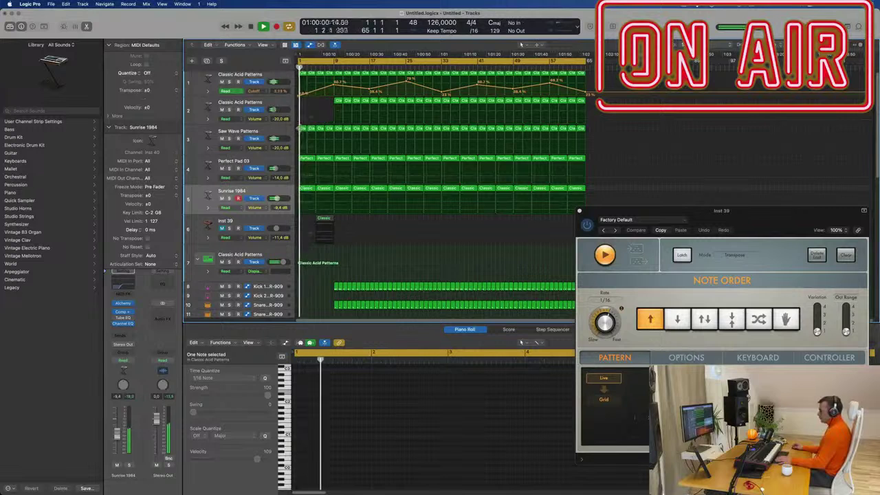
- Delete the Saw Wave Patterns and Perfect Pad 03 regions before bar 9, keeping both tracks
{"action": "left_click", "coordinate": [302, 128]}
{"action": "key", "text": "Delete"}
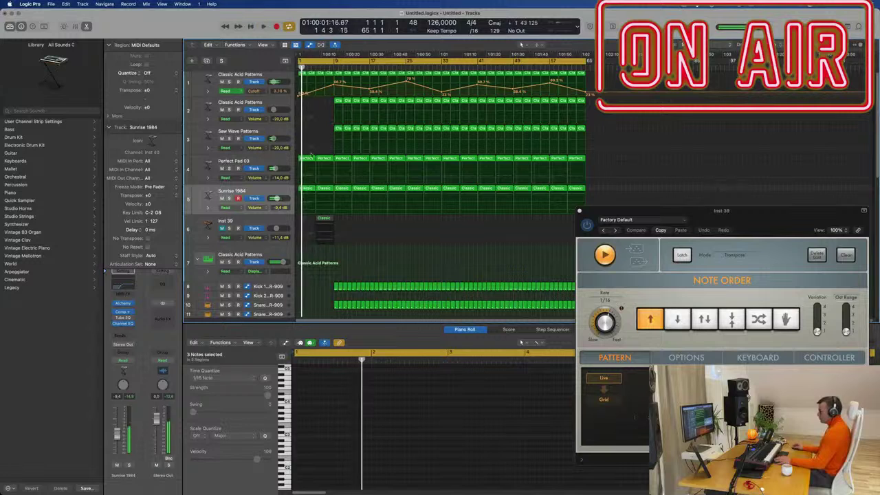
{"action": "left_click", "coordinate": [306, 158]}
{"action": "key", "text": "Delete"}
{"action": "key", "text": "Delete"}
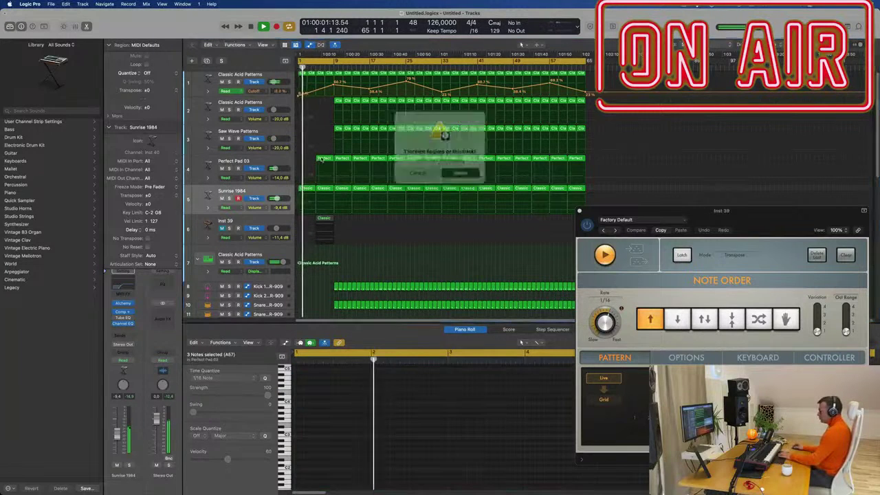
{"action": "left_click", "coordinate": [433, 172]}
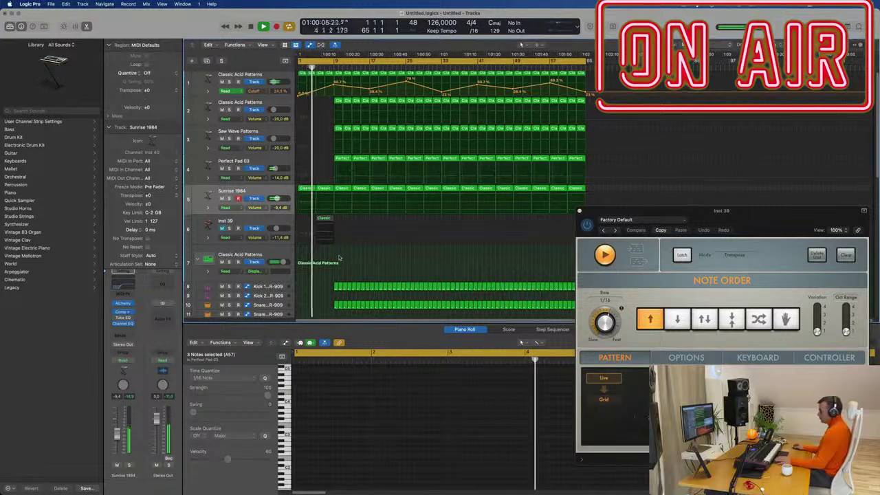
- Switch the Sunrise 1984 track's automation to Touch, write automation for Alchemy's Cutoff, and close the Alchemy window
{"action": "scroll", "coordinate": [284, 165], "scroll_direction": "down", "scroll_amount": 3}
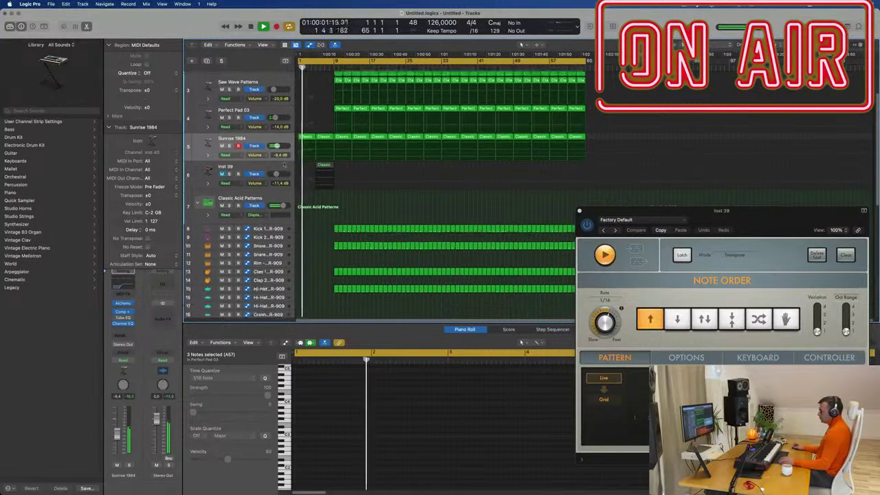
{"action": "left_click", "coordinate": [256, 140]}
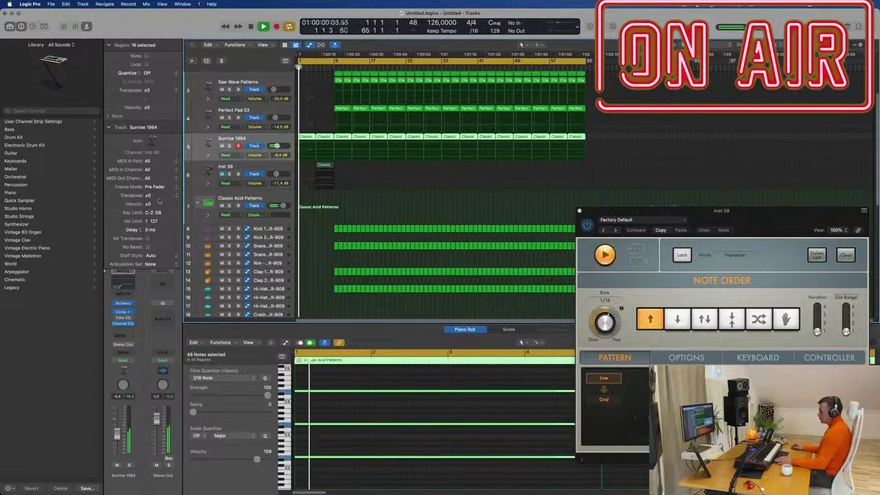
{"action": "left_click", "coordinate": [126, 360]}
{"action": "left_click", "coordinate": [144, 320]}
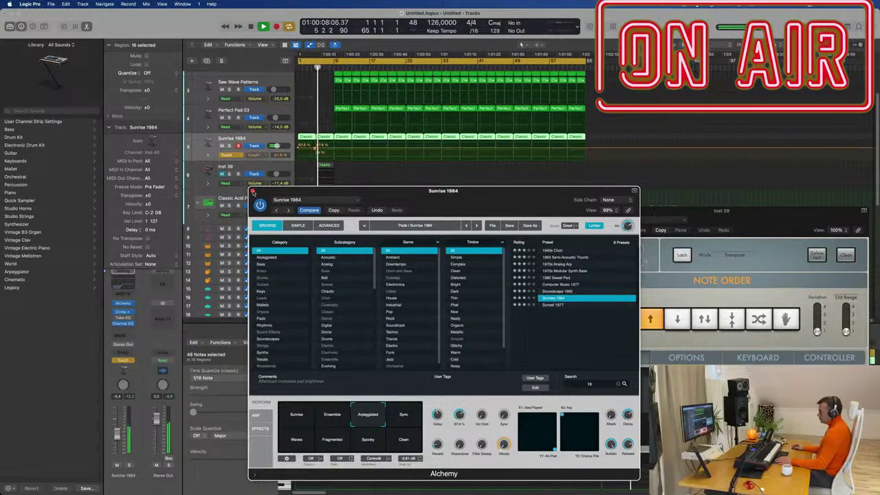
{"action": "left_click", "coordinate": [253, 191]}
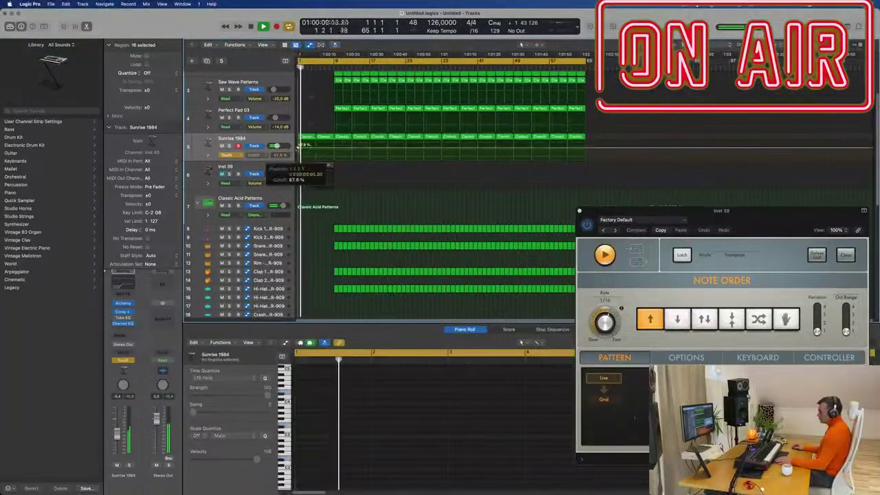
- Add Cutoff automation points on Sunrise 1984 at bars 1 and 9, lower bar 1 to about 28 %, and set automation to Read
{"action": "left_click", "coordinate": [297, 148]}
{"action": "key", "text": "space"}
{"action": "key", "text": "space"}
{"action": "key", "text": "space"}
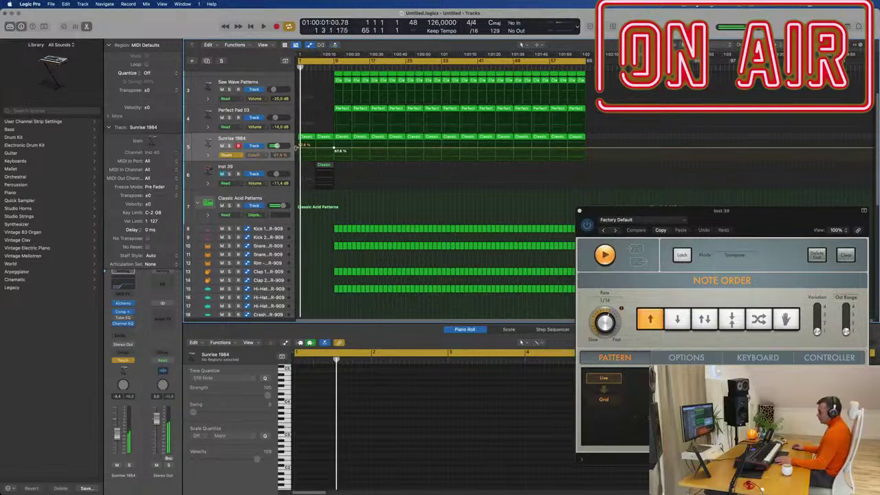
{"action": "left_click_drag", "start_coordinate": [299, 149], "coordinate": [299, 157]}
{"action": "key", "text": "space"}
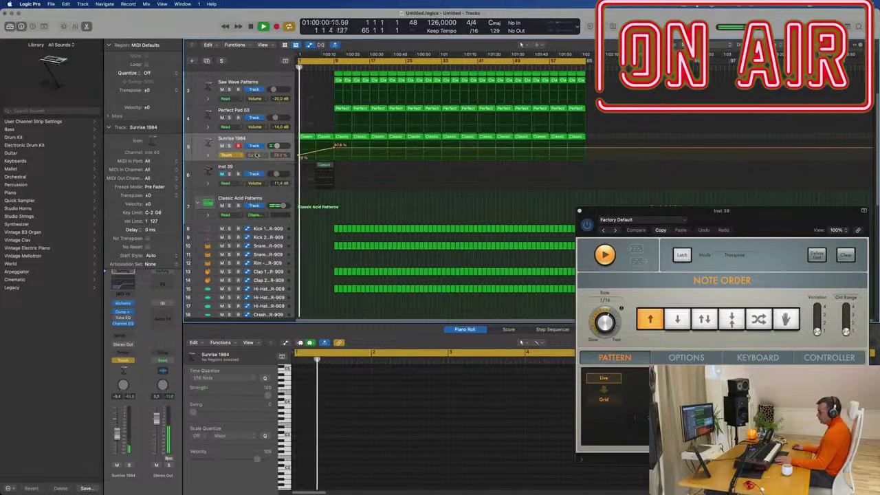
{"action": "left_click", "coordinate": [231, 156]}
{"action": "left_click", "coordinate": [229, 147]}
- Delete the conga and Roland TR-808 shaker regions before bar 9
{"action": "scroll", "coordinate": [318, 167], "scroll_direction": "down", "scroll_amount": 10}
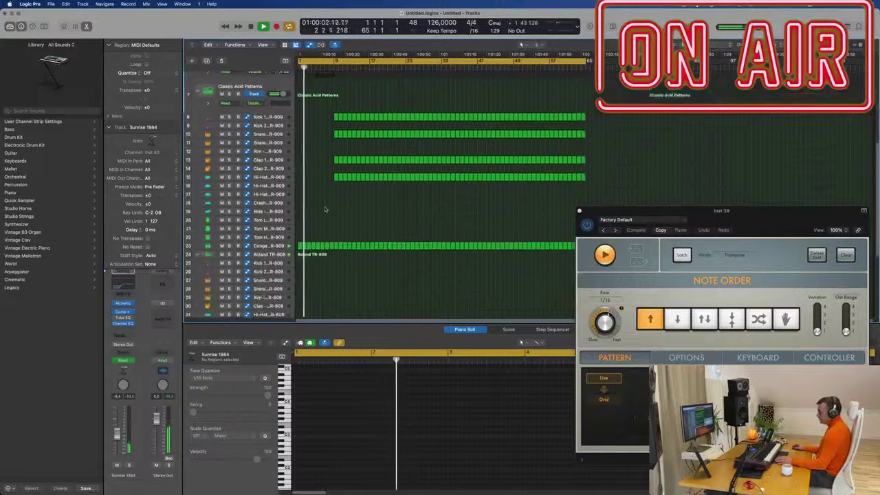
{"action": "key", "text": "space"}
{"action": "key", "text": "space"}
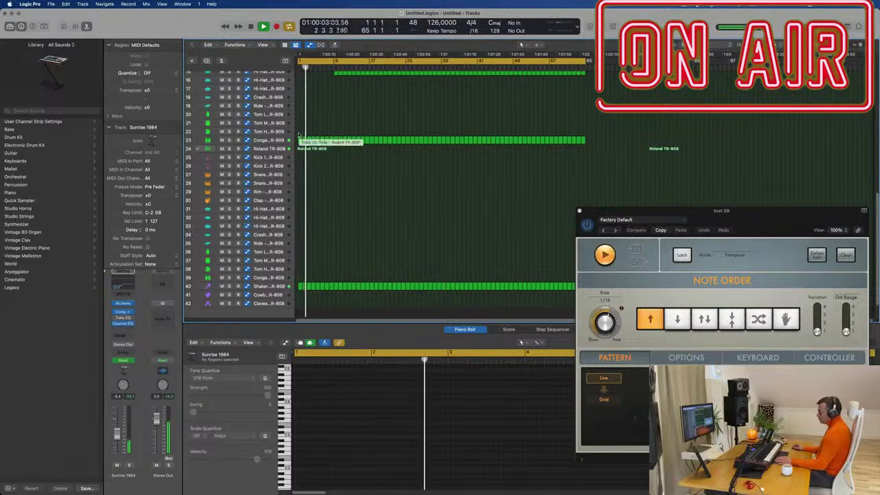
{"action": "left_click_drag", "start_coordinate": [299, 135], "coordinate": [333, 297]}
{"action": "key", "text": "Delete"}
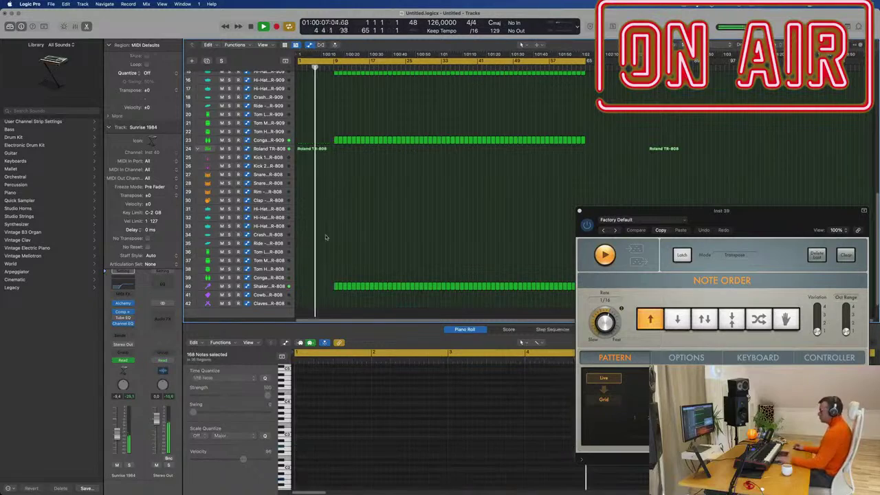
- Delete the regions from bar 9 to bar 17 on the second Classic Acid Patterns, Saw Wave Patterns and Perfect Pad 03 tracks
{"action": "scroll", "coordinate": [327, 202], "scroll_direction": "up", "scroll_amount": 5}
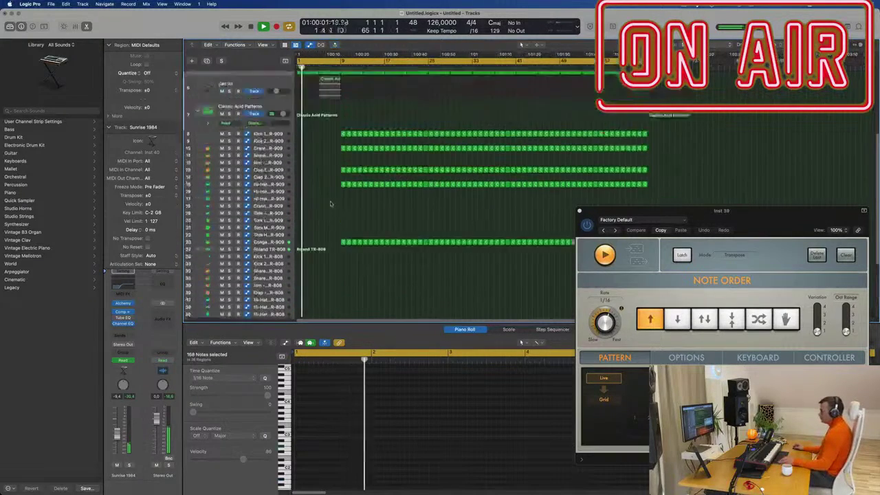
{"action": "key", "text": "super+Right"}
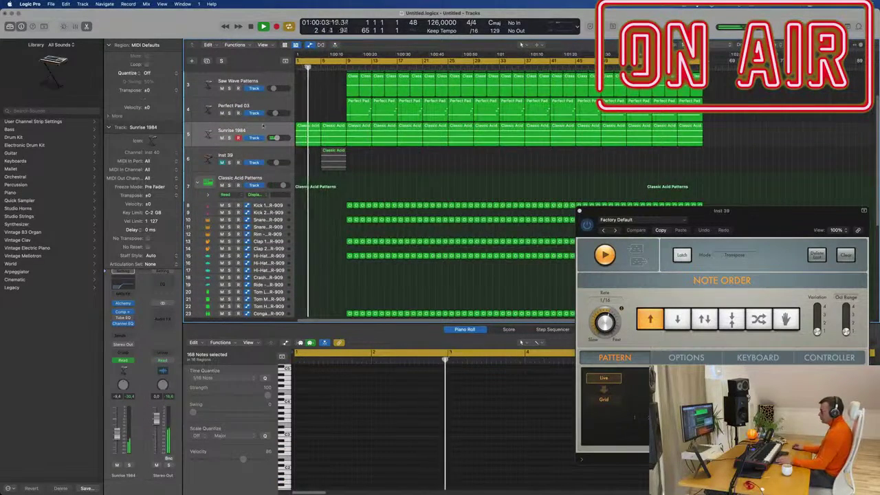
{"action": "scroll", "coordinate": [323, 123], "scroll_direction": "up", "scroll_amount": 3}
{"action": "key", "text": "super+Right"}
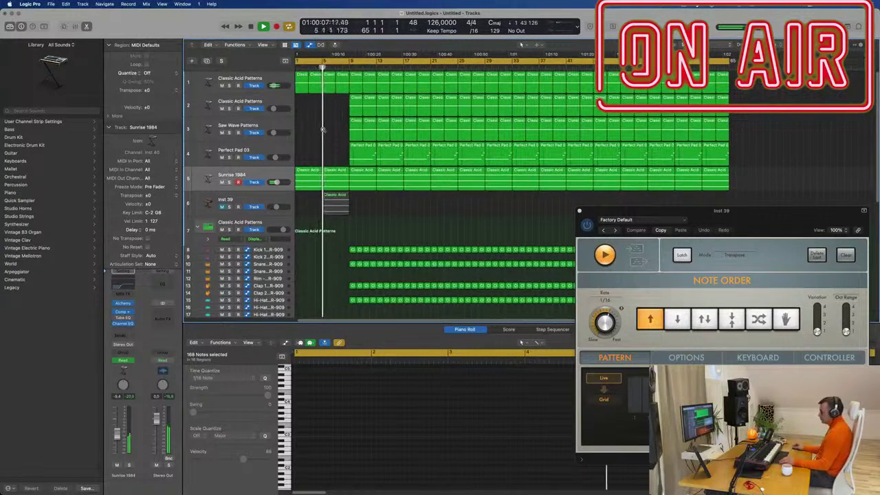
{"action": "key", "text": "super+Right"}
{"action": "key", "text": "super+Left"}
{"action": "key", "text": "super+Left"}
{"action": "key", "text": "super+Left"}
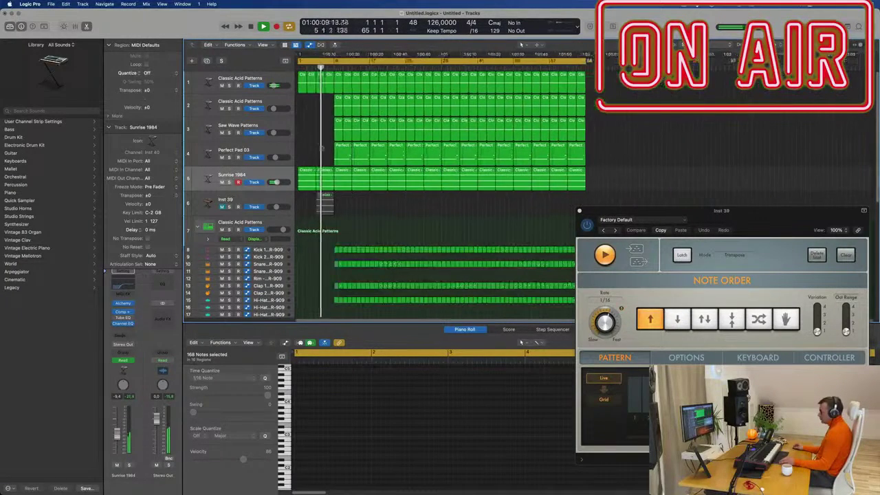
{"action": "key", "text": "super+Up"}
{"action": "key", "text": "super+Up"}
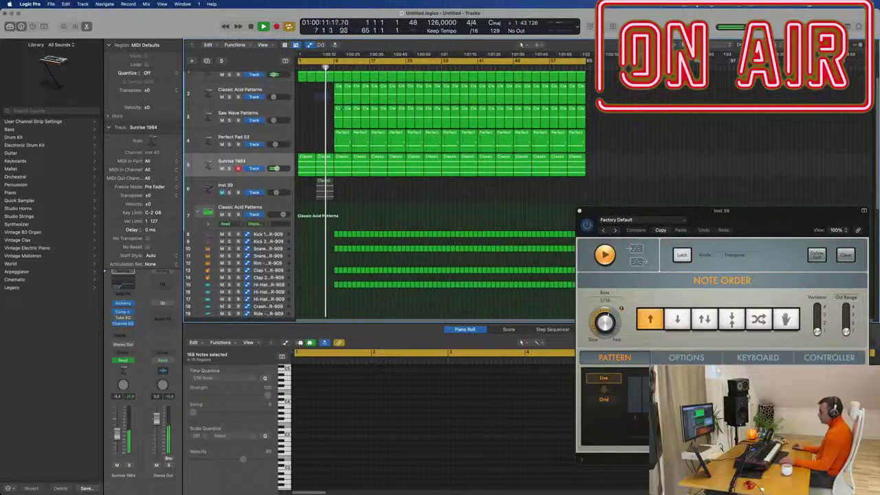
{"action": "left_click_drag", "start_coordinate": [318, 83], "coordinate": [367, 142]}
{"action": "key", "text": "Delete"}
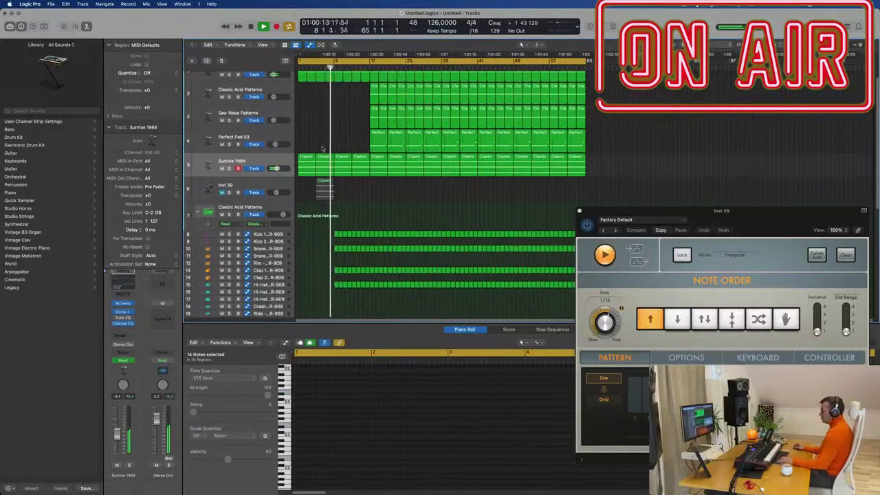
- Delete the snare, clap, hi-hat, conga and shaker regions from bar 9 to bar 17, keeping the kick
{"action": "key", "text": "super+Down"}
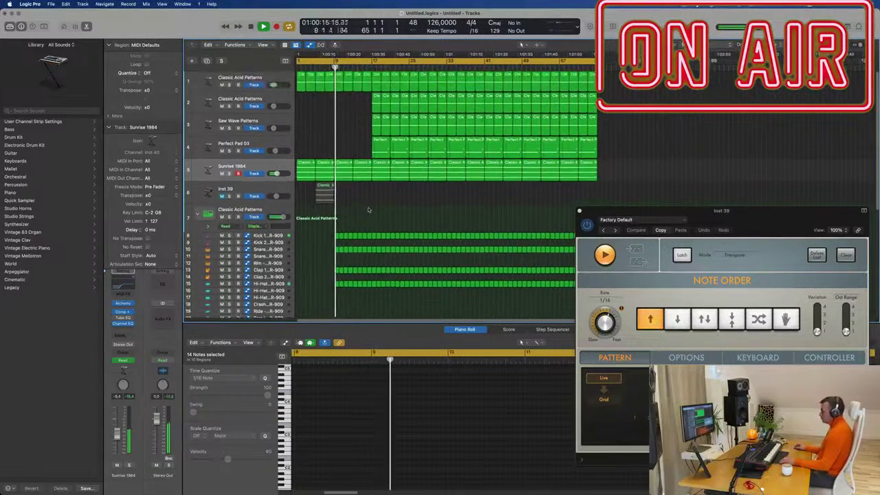
{"action": "scroll", "coordinate": [368, 209], "scroll_direction": "down", "scroll_amount": 4}
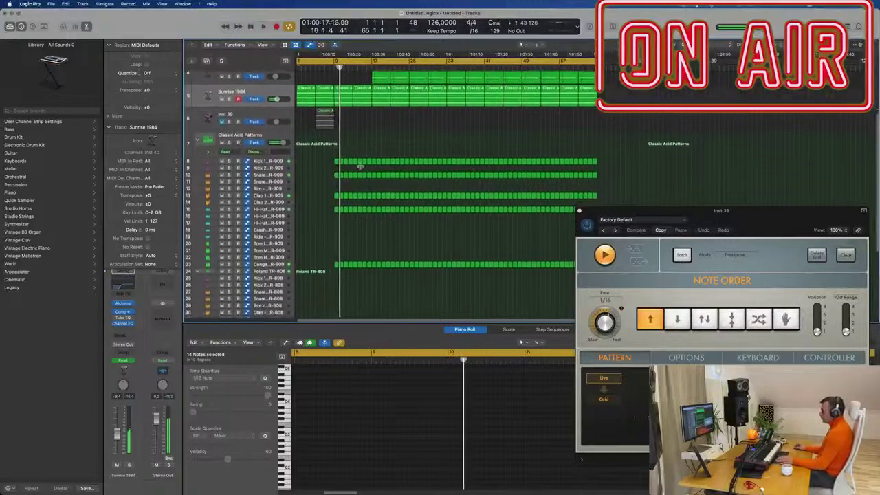
{"action": "key", "text": "space"}
{"action": "scroll", "coordinate": [360, 167], "scroll_direction": "down", "scroll_amount": 2}
{"action": "scroll", "coordinate": [325, 169], "scroll_direction": "down", "scroll_amount": 1}
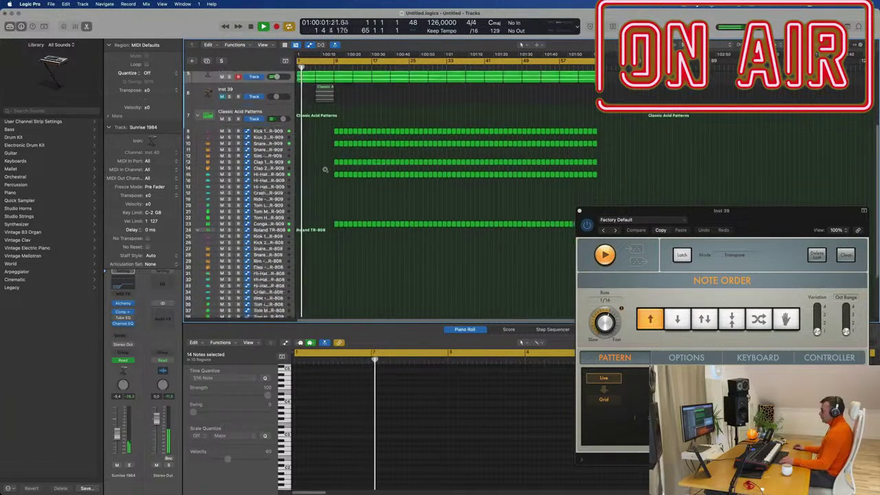
{"action": "scroll", "coordinate": [326, 170], "scroll_direction": "down", "scroll_amount": 3}
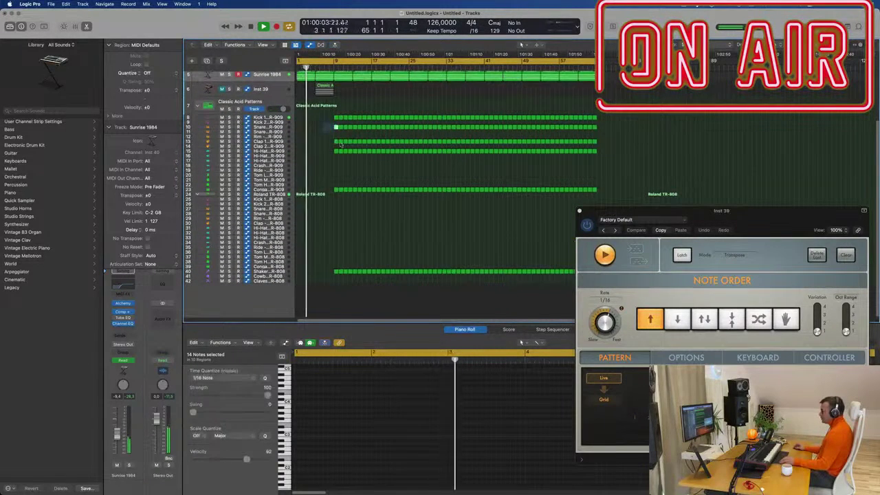
{"action": "left_click_drag", "start_coordinate": [340, 144], "coordinate": [350, 302]}
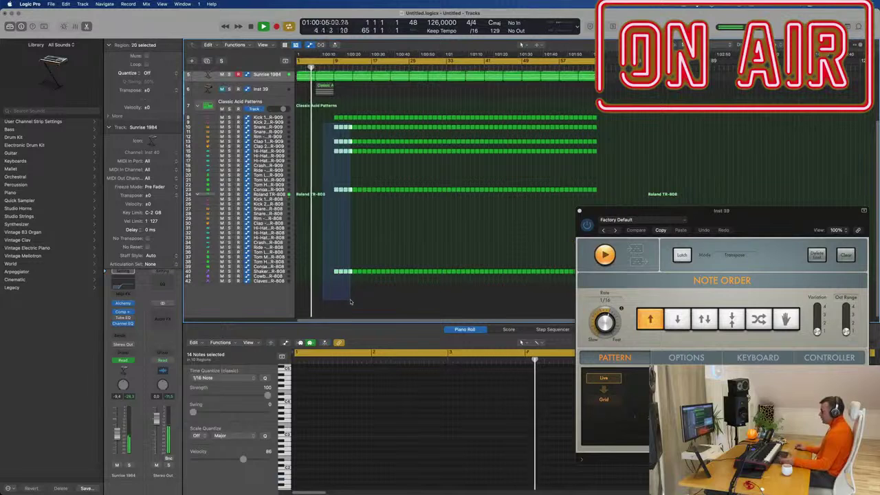
{"action": "key", "text": "Delete"}
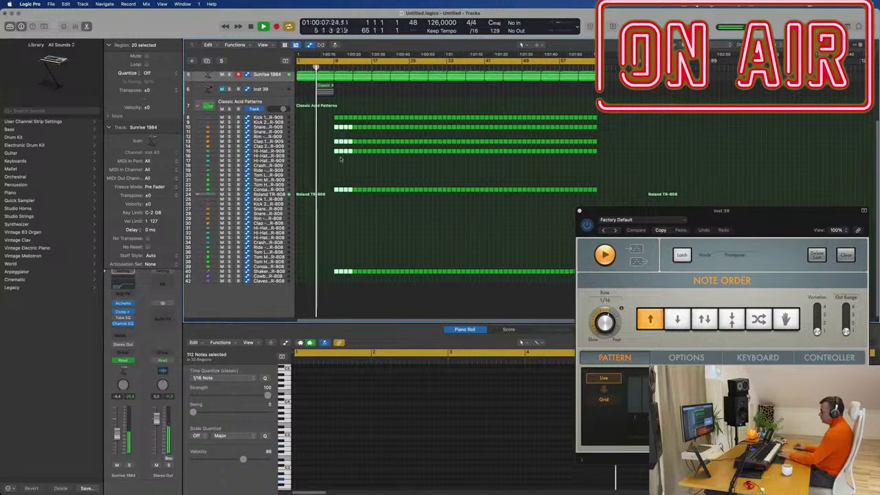
{"action": "left_click_drag", "start_coordinate": [347, 128], "coordinate": [363, 279]}
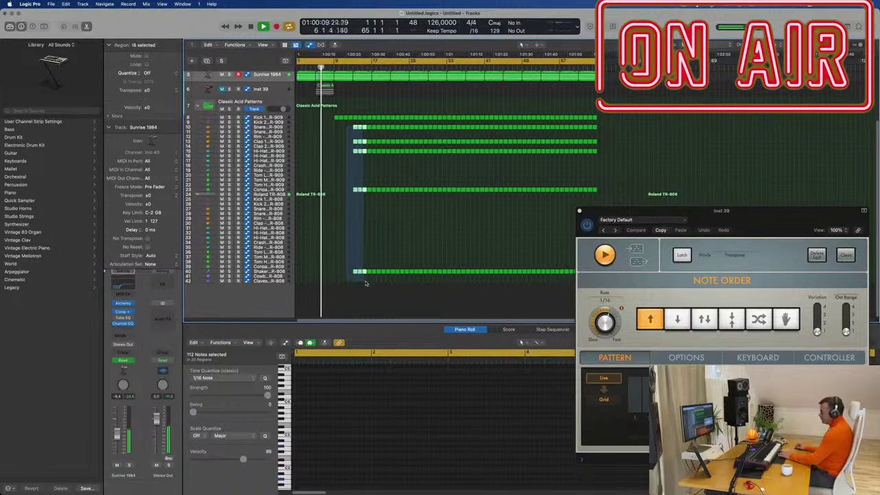
{"action": "key", "text": "Delete"}
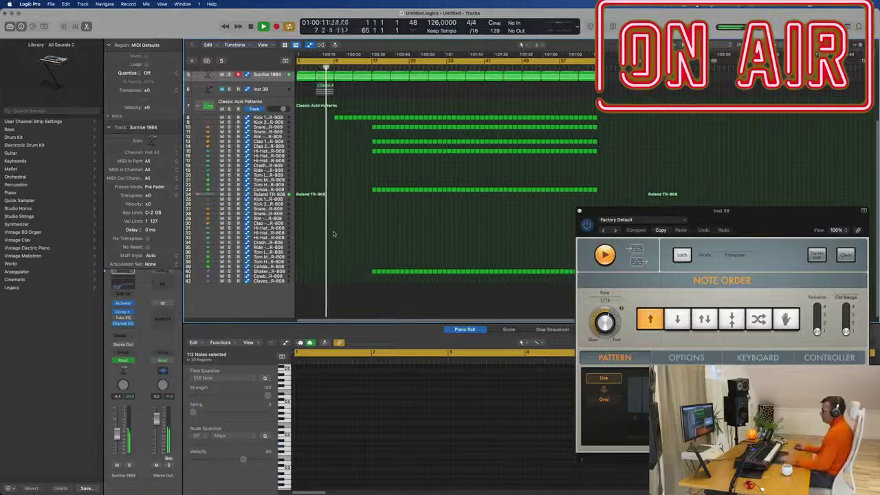
- Add Cutoff automation points on Sunrise 1984 at bars 13 and 17 so that it falls from bar 9 to about 44 % at bar 17
{"action": "scroll", "coordinate": [335, 230], "scroll_direction": "up", "scroll_amount": 4}
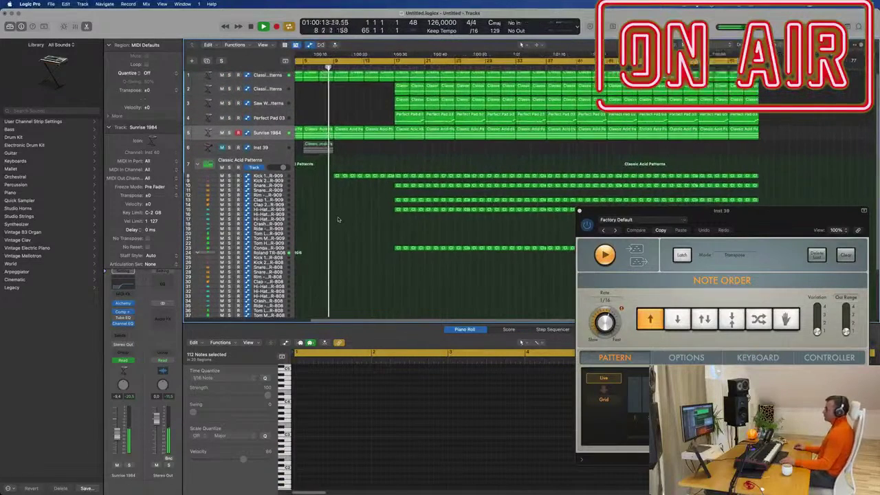
{"action": "scroll", "coordinate": [338, 220], "scroll_direction": "down", "scroll_amount": 5}
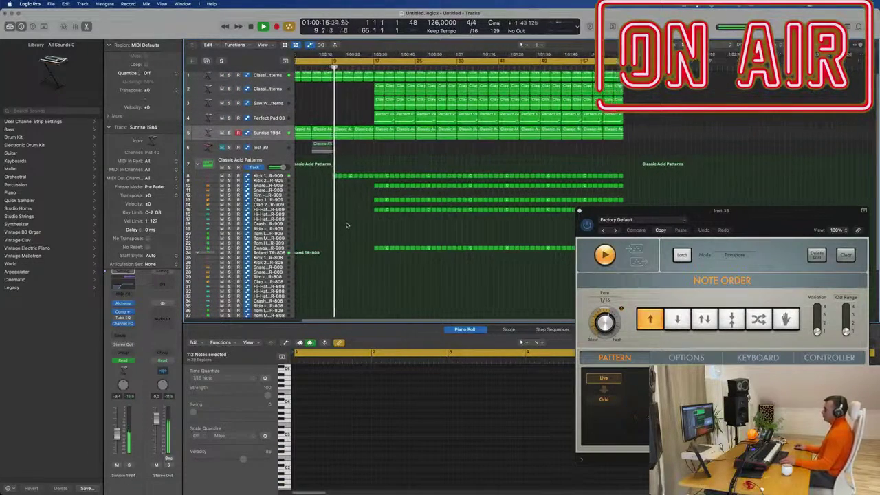
{"action": "scroll", "coordinate": [347, 225], "scroll_direction": "up", "scroll_amount": 3}
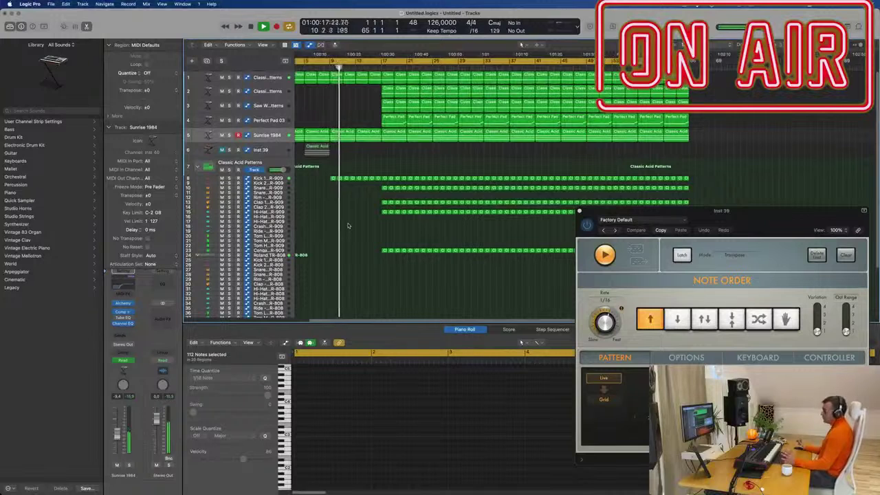
{"action": "left_click_drag", "start_coordinate": [266, 142], "coordinate": [266, 170]}
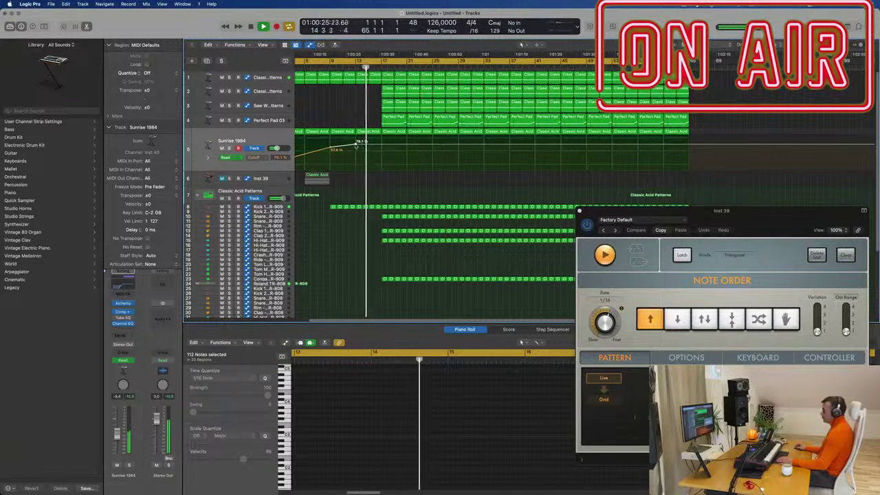
{"action": "left_click_drag", "start_coordinate": [357, 144], "coordinate": [382, 158]}
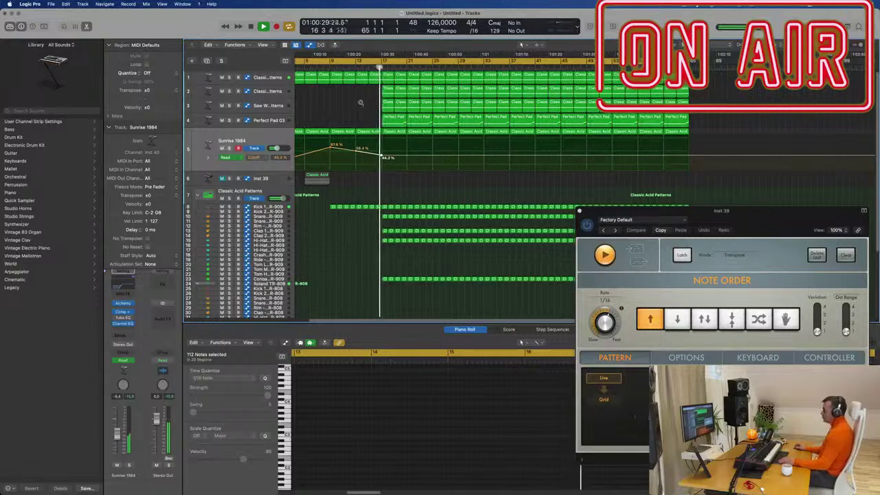
{"action": "key", "text": "super+Left"}
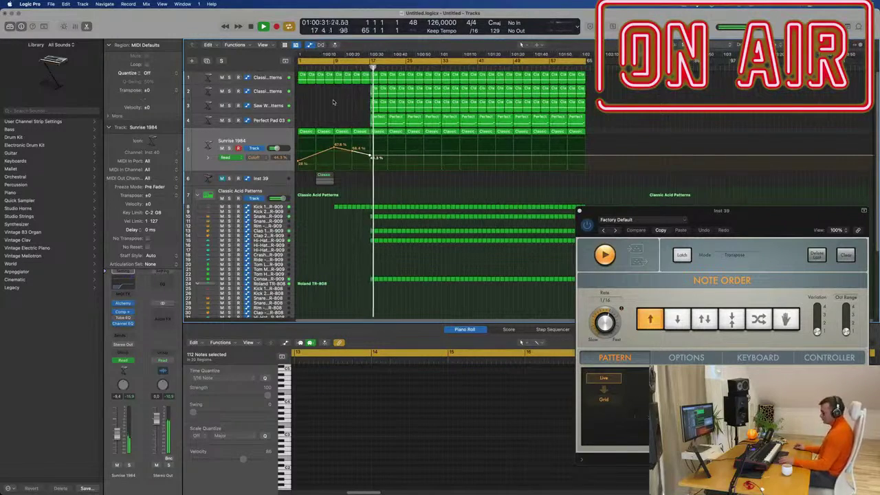